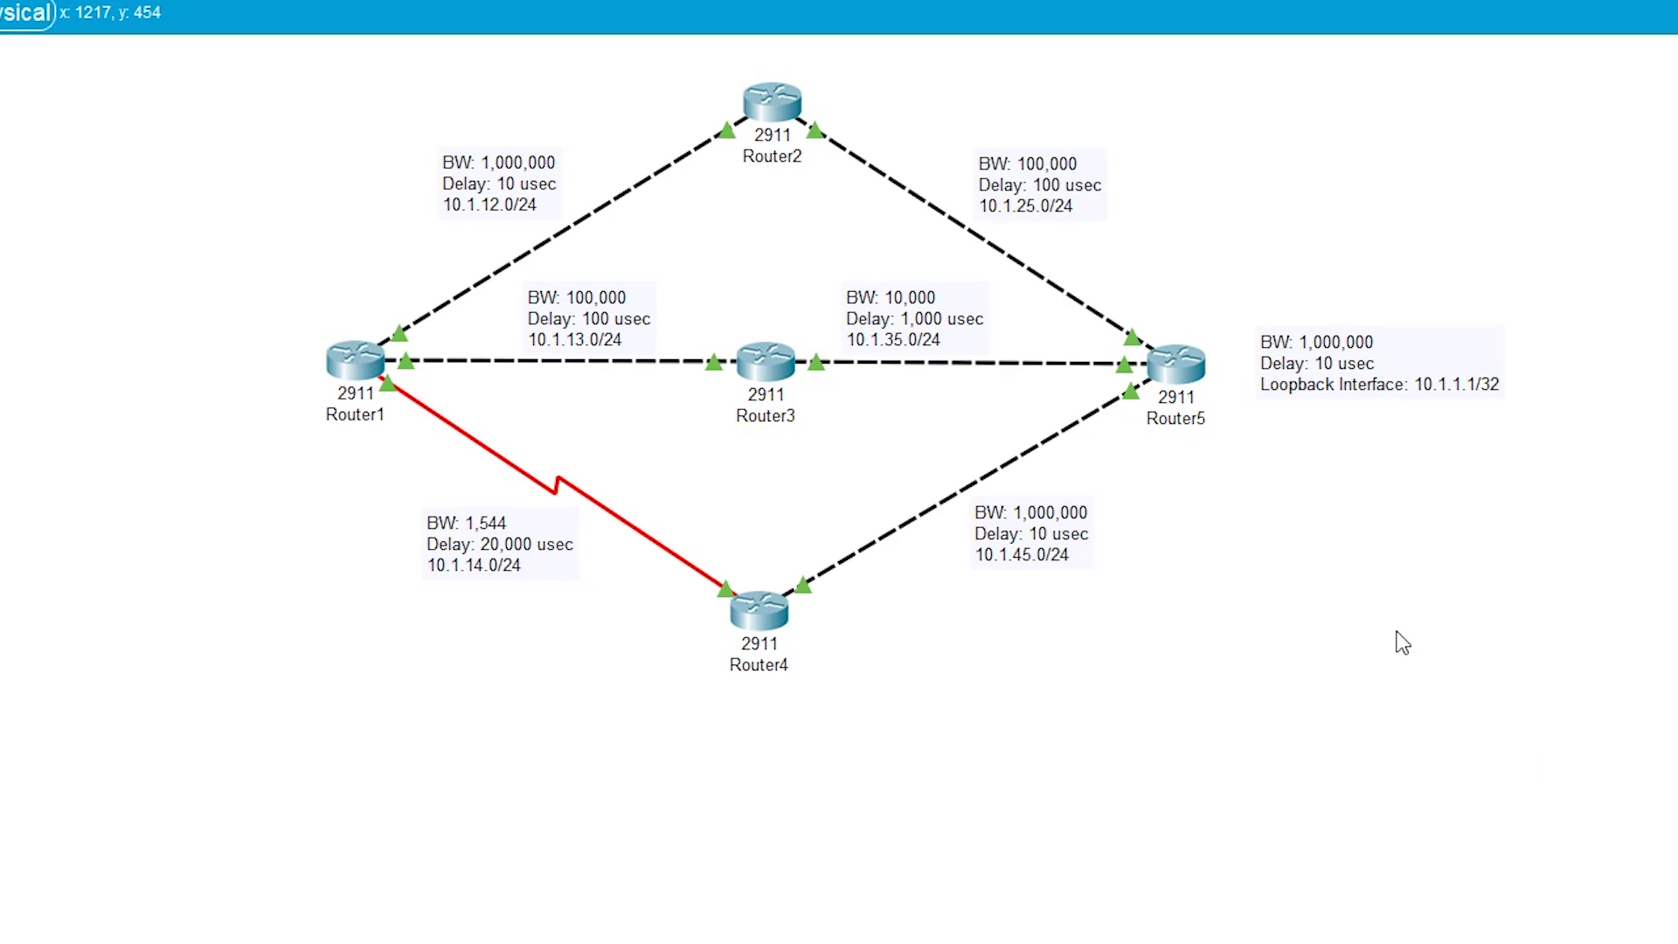
- Open Router1's command line and enter privileged EXEC mode, followed by global configuration mode
click(354, 370)
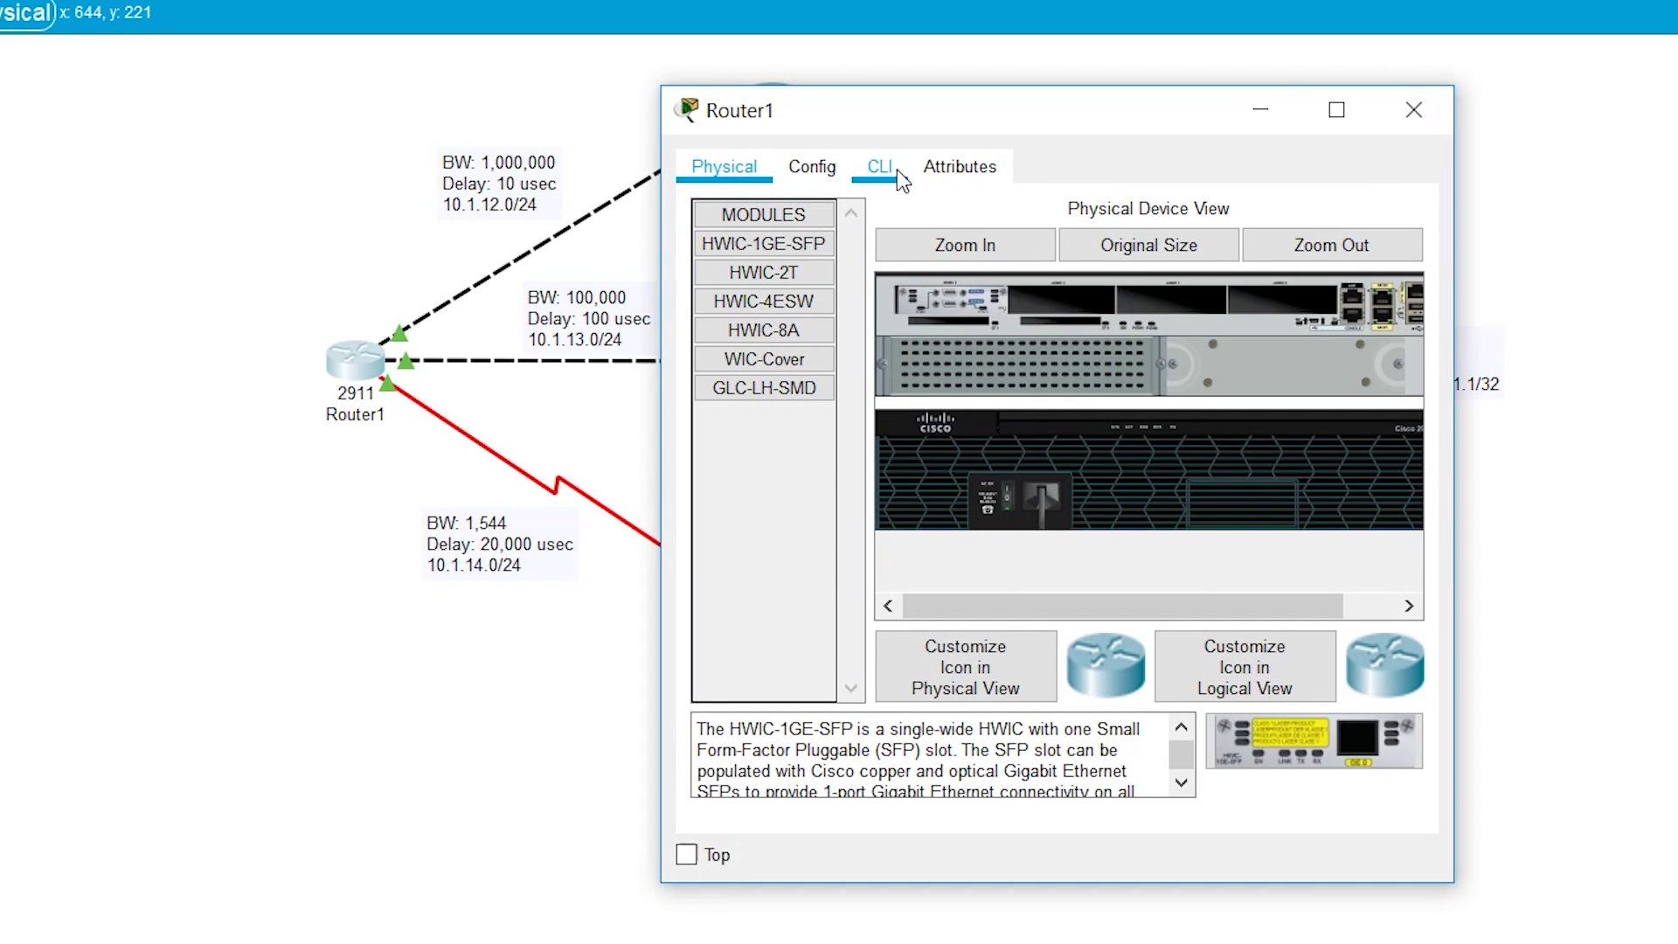
click(902, 181)
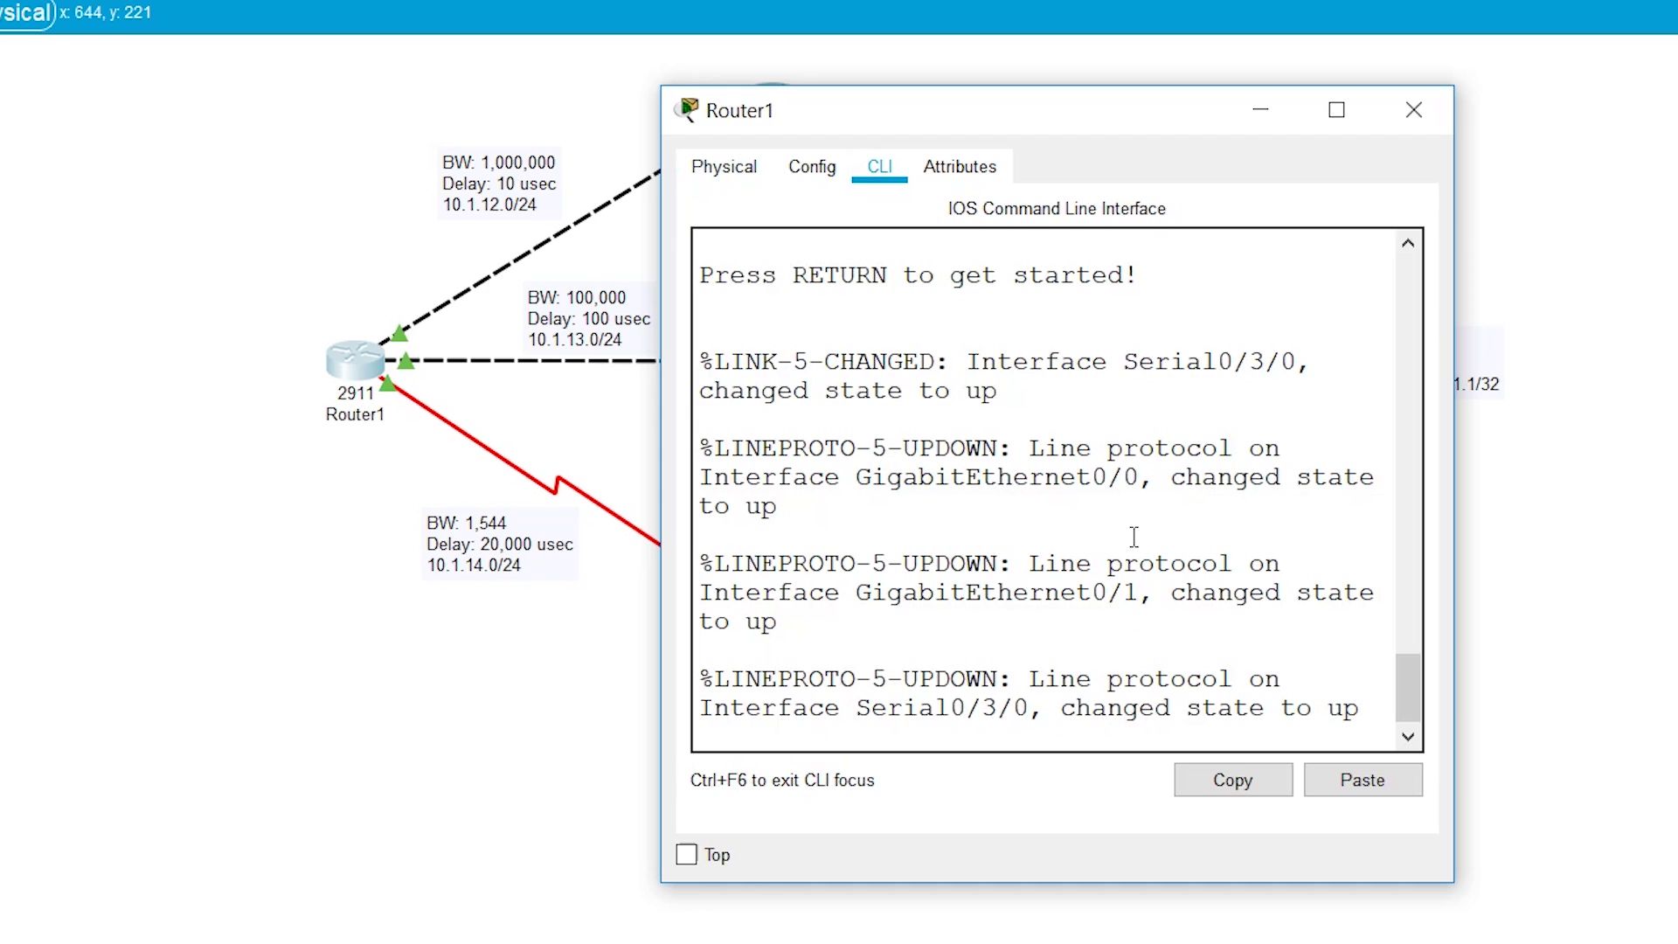
key(Return)
key(Return)
key(Return)
key(Return)
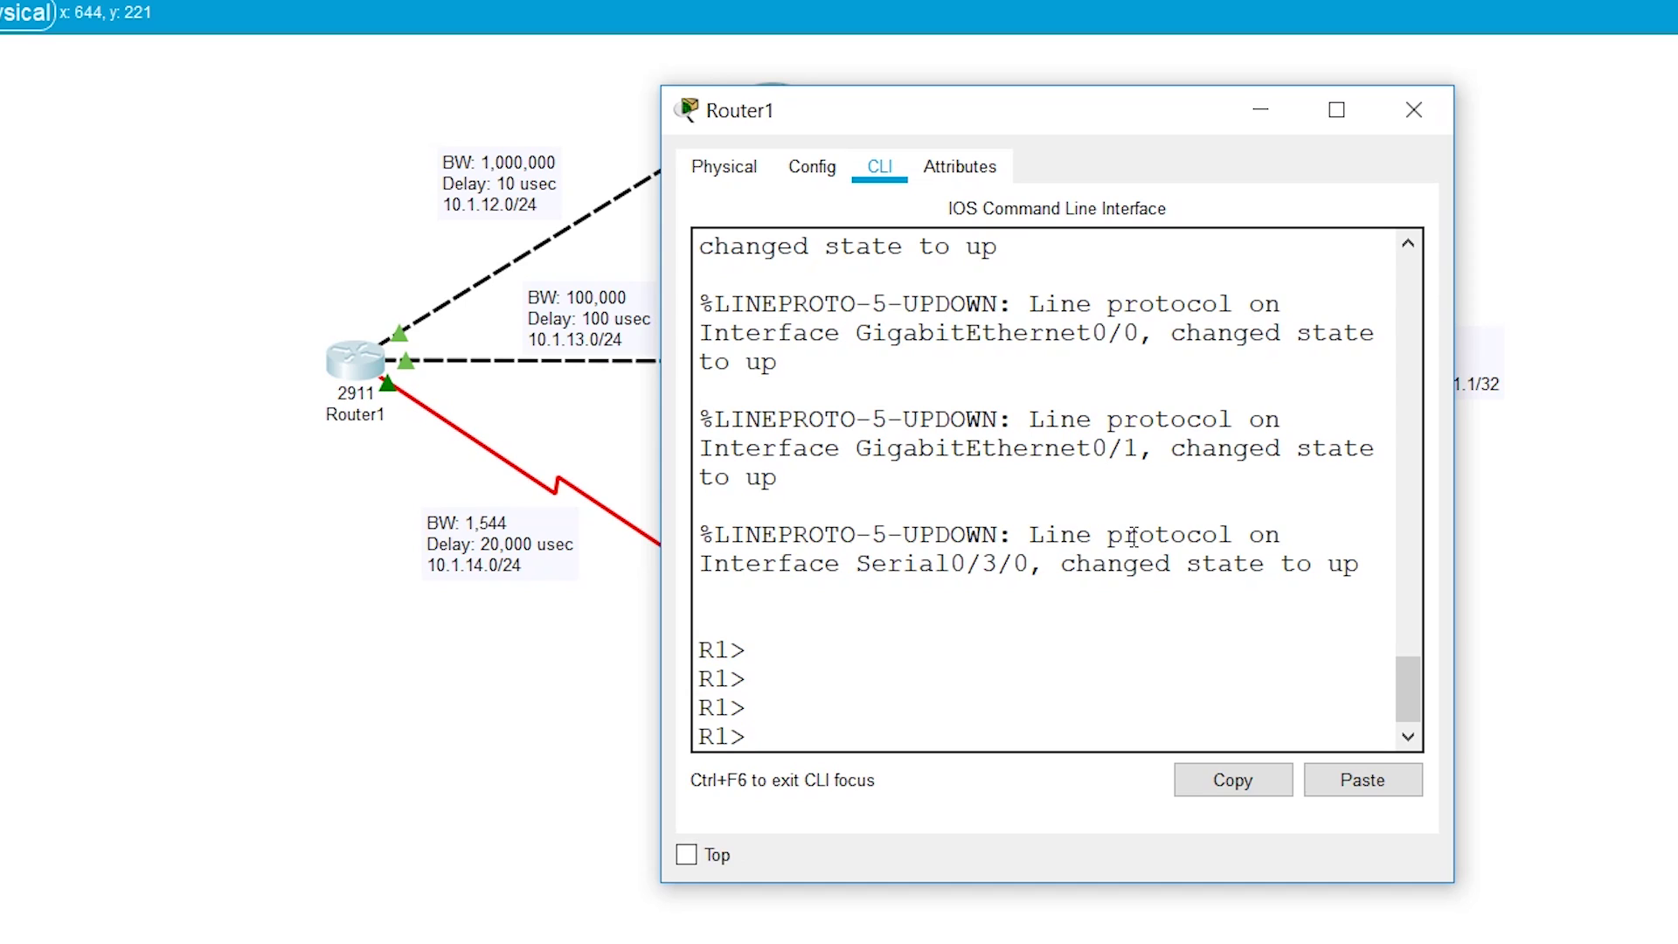
text(en)
key(Return)
text(conf t)
key(Return)
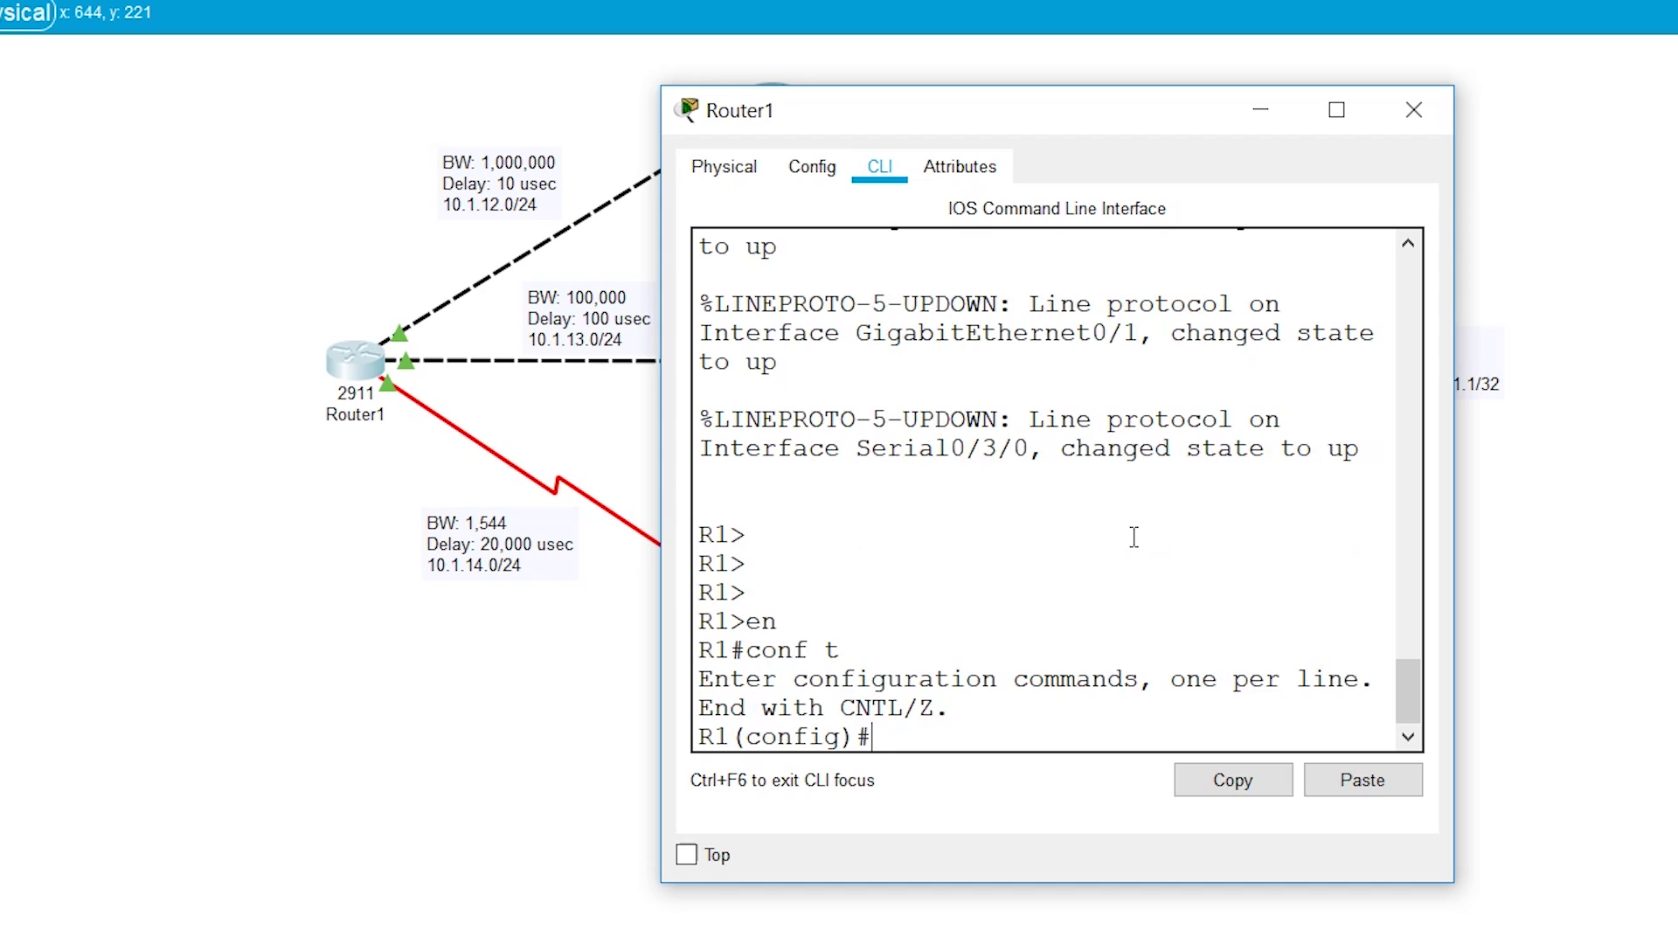
- Start the EIGRP routing process on Router1 with autonomous system number 1, checking the command help for the accepted argument
triple_click(1134, 537)
click(1134, 539)
key(Return)
text(router e)
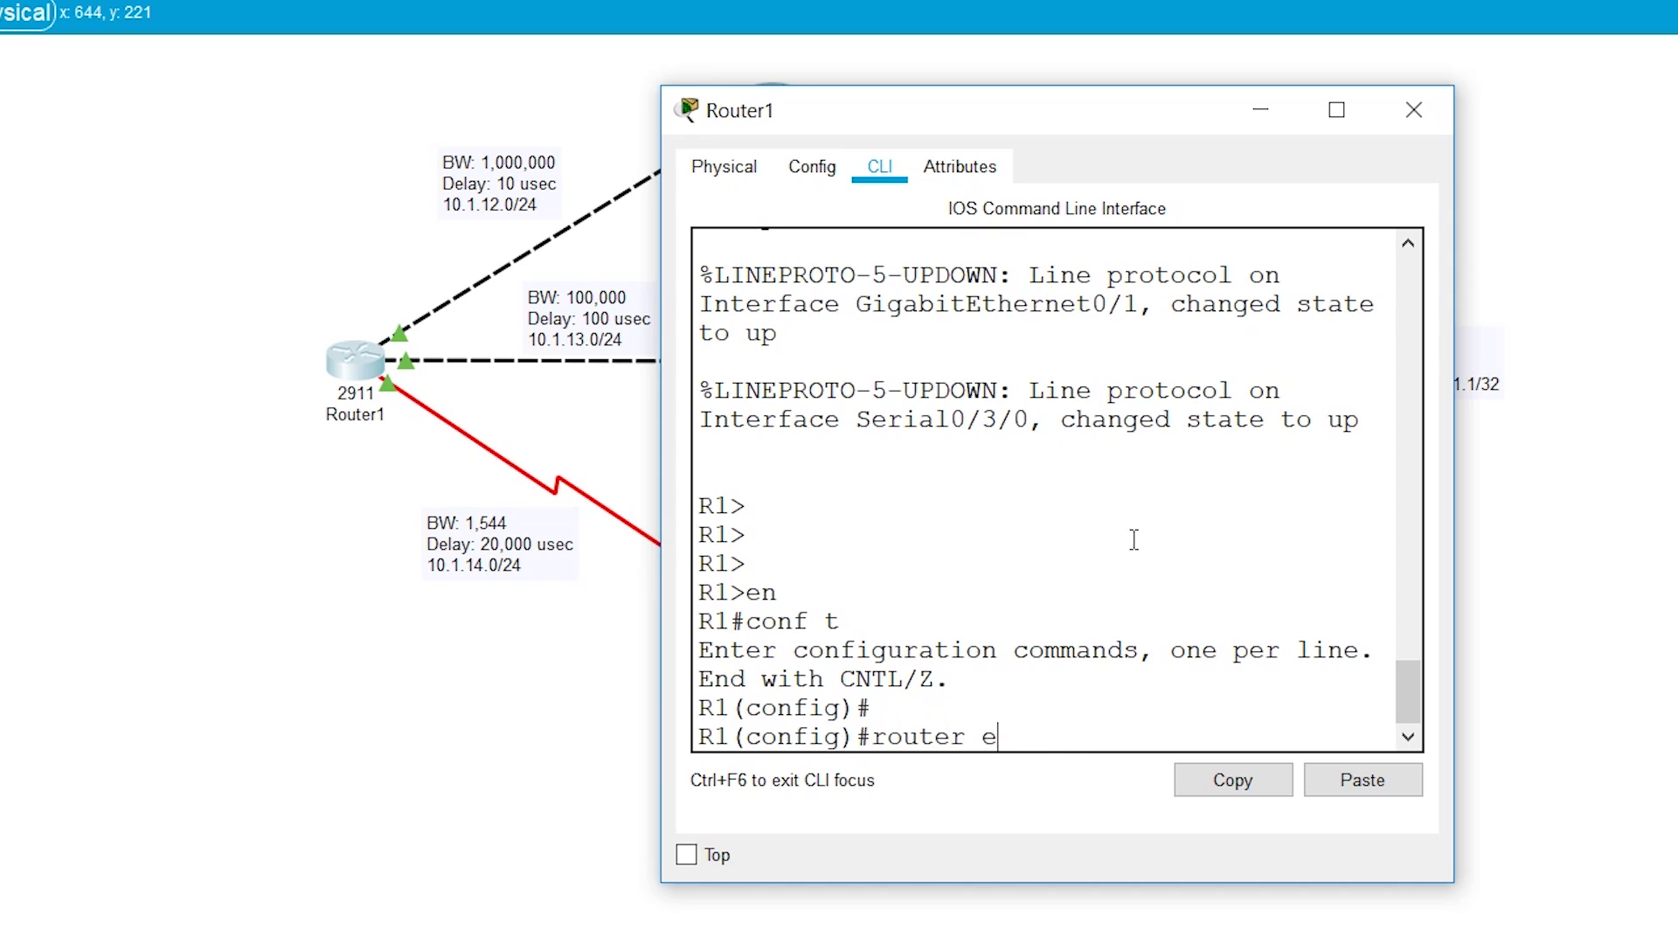
text(igrp 1)
key(Tab)
text(?)
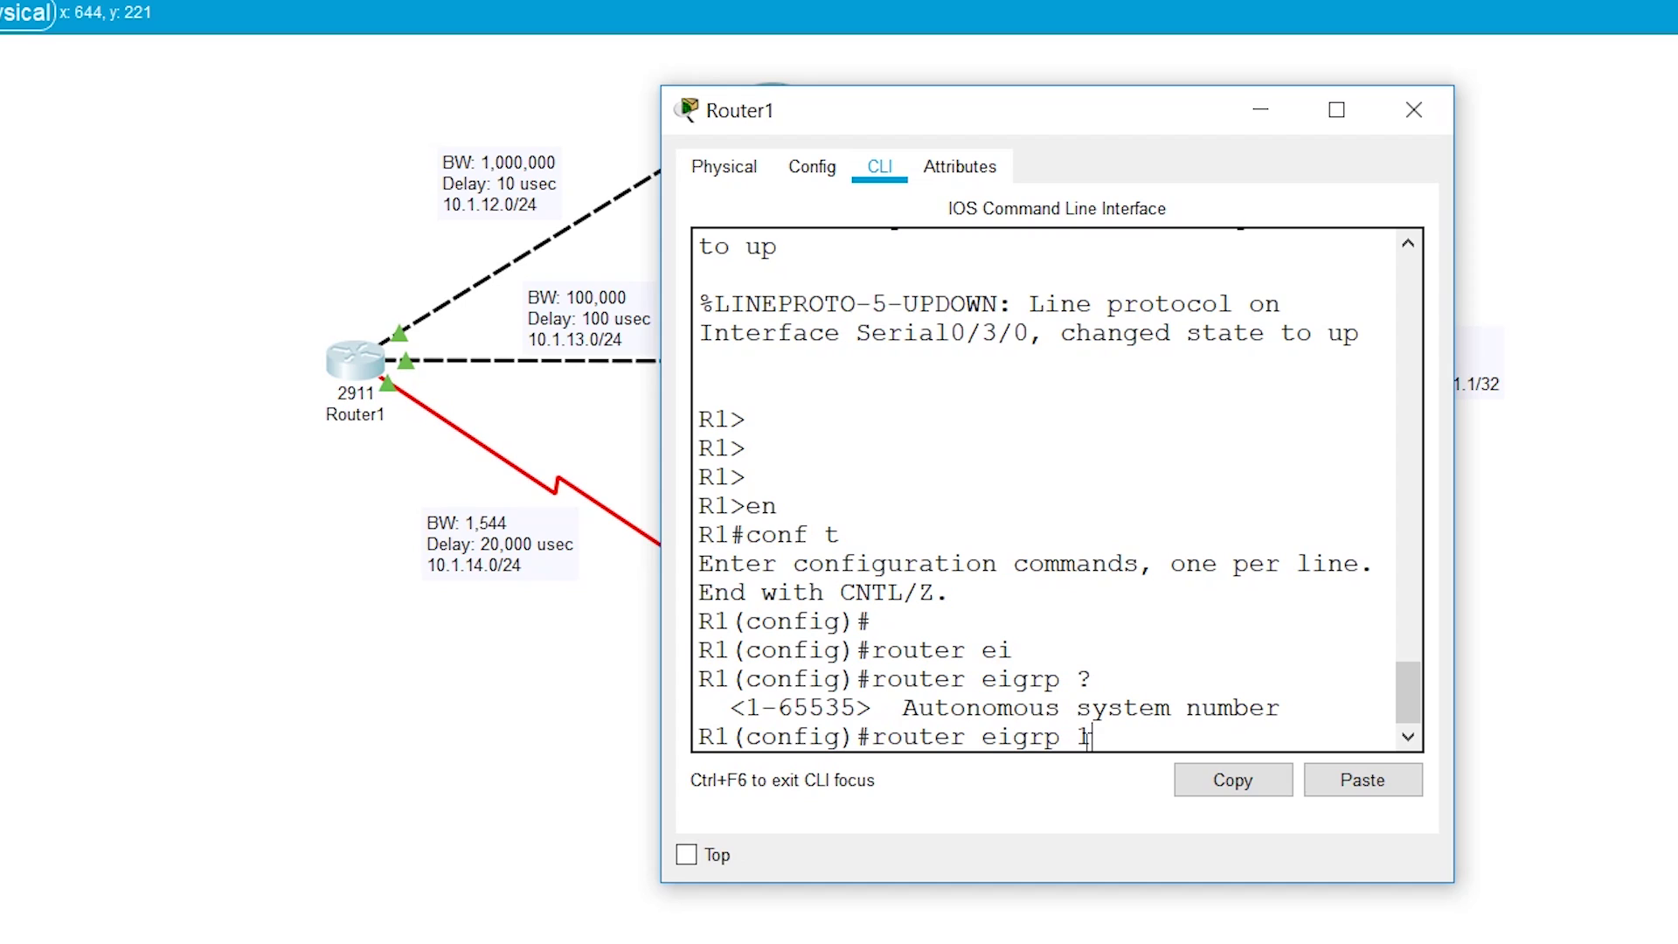
key(Return)
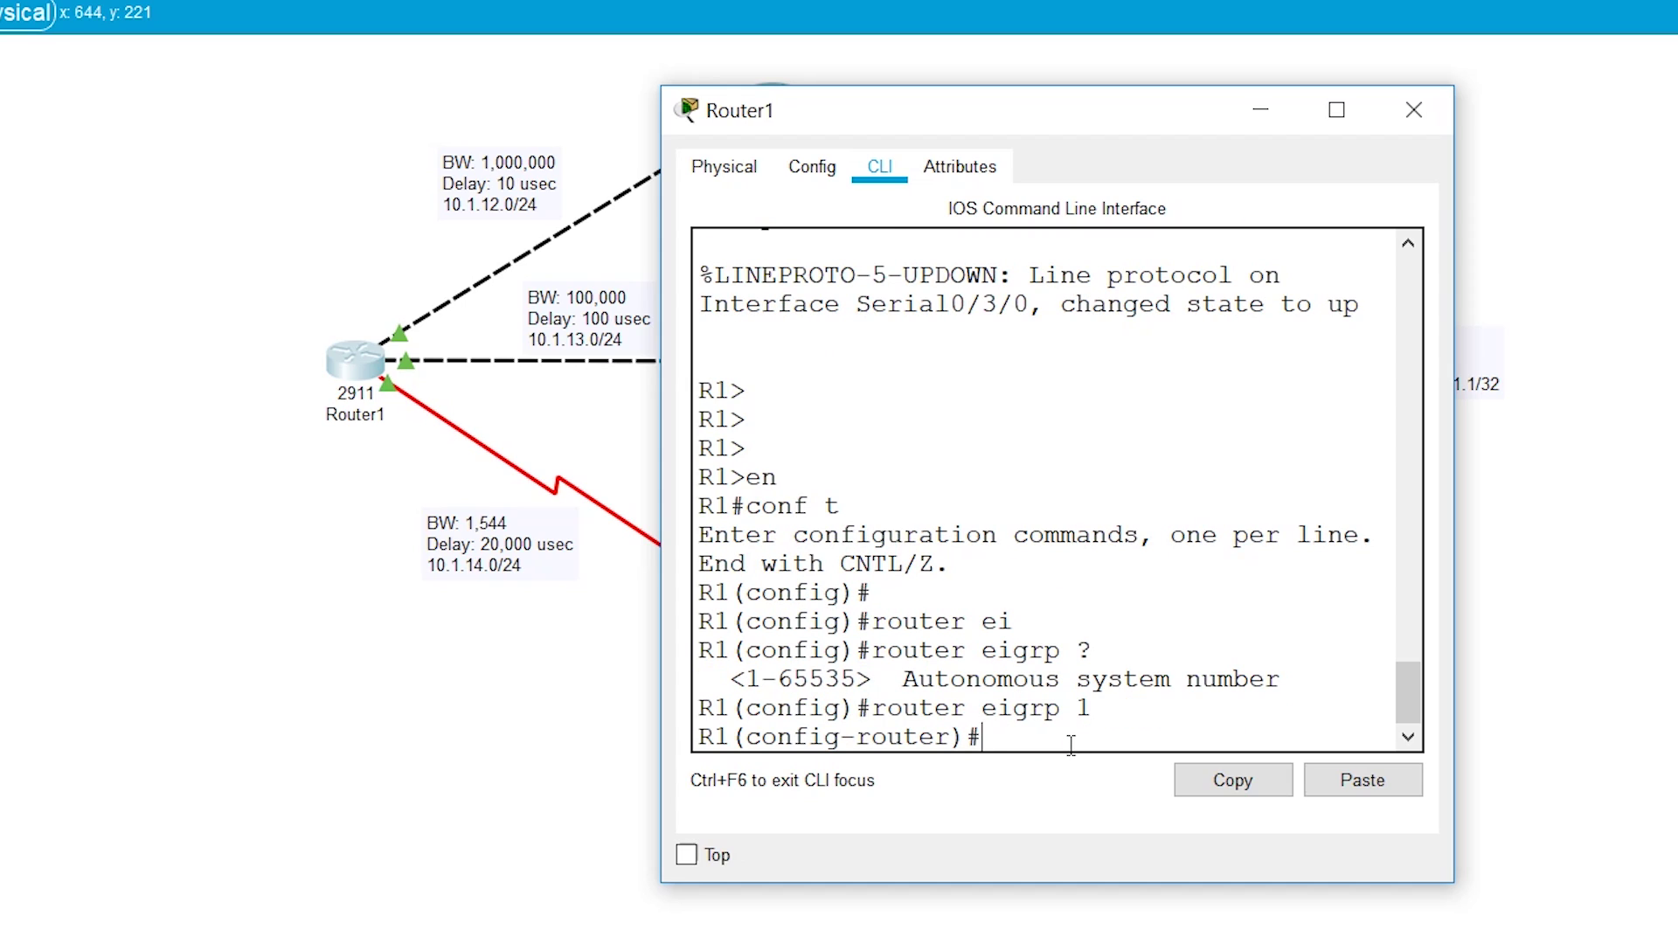
- Advertise network 10.0.0.0 in Router1's EIGRP process without wildcard bits, checking the help for the network command's arguments
text(ne)
key(Tab)
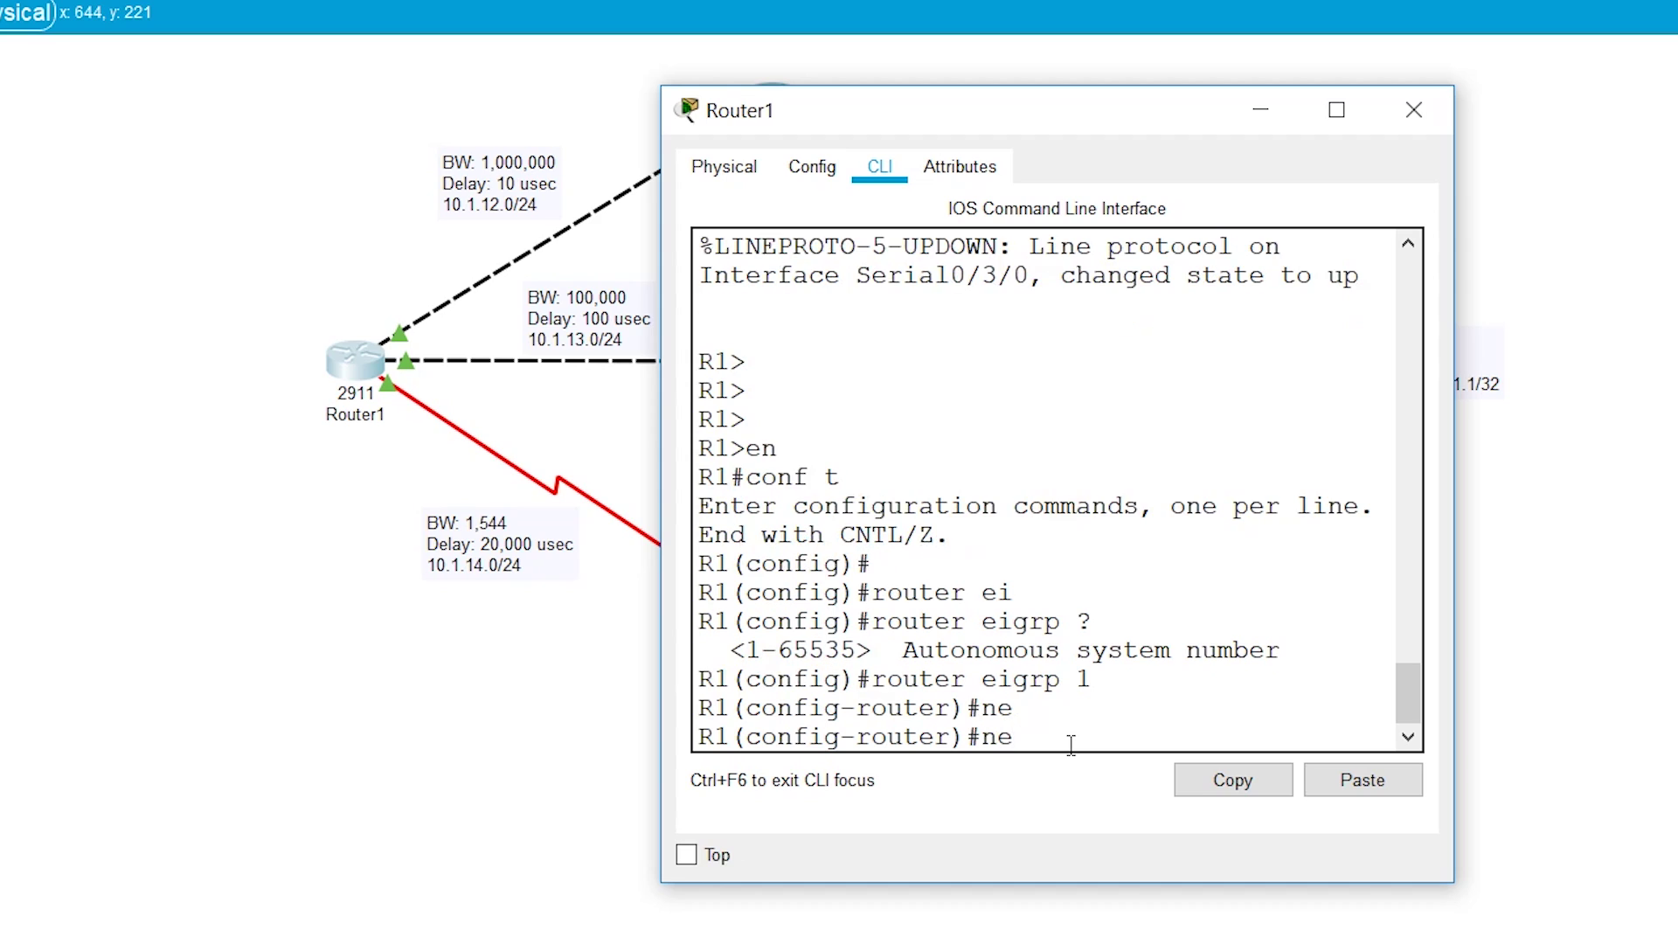
text(t)
key(Tab)
text(?)
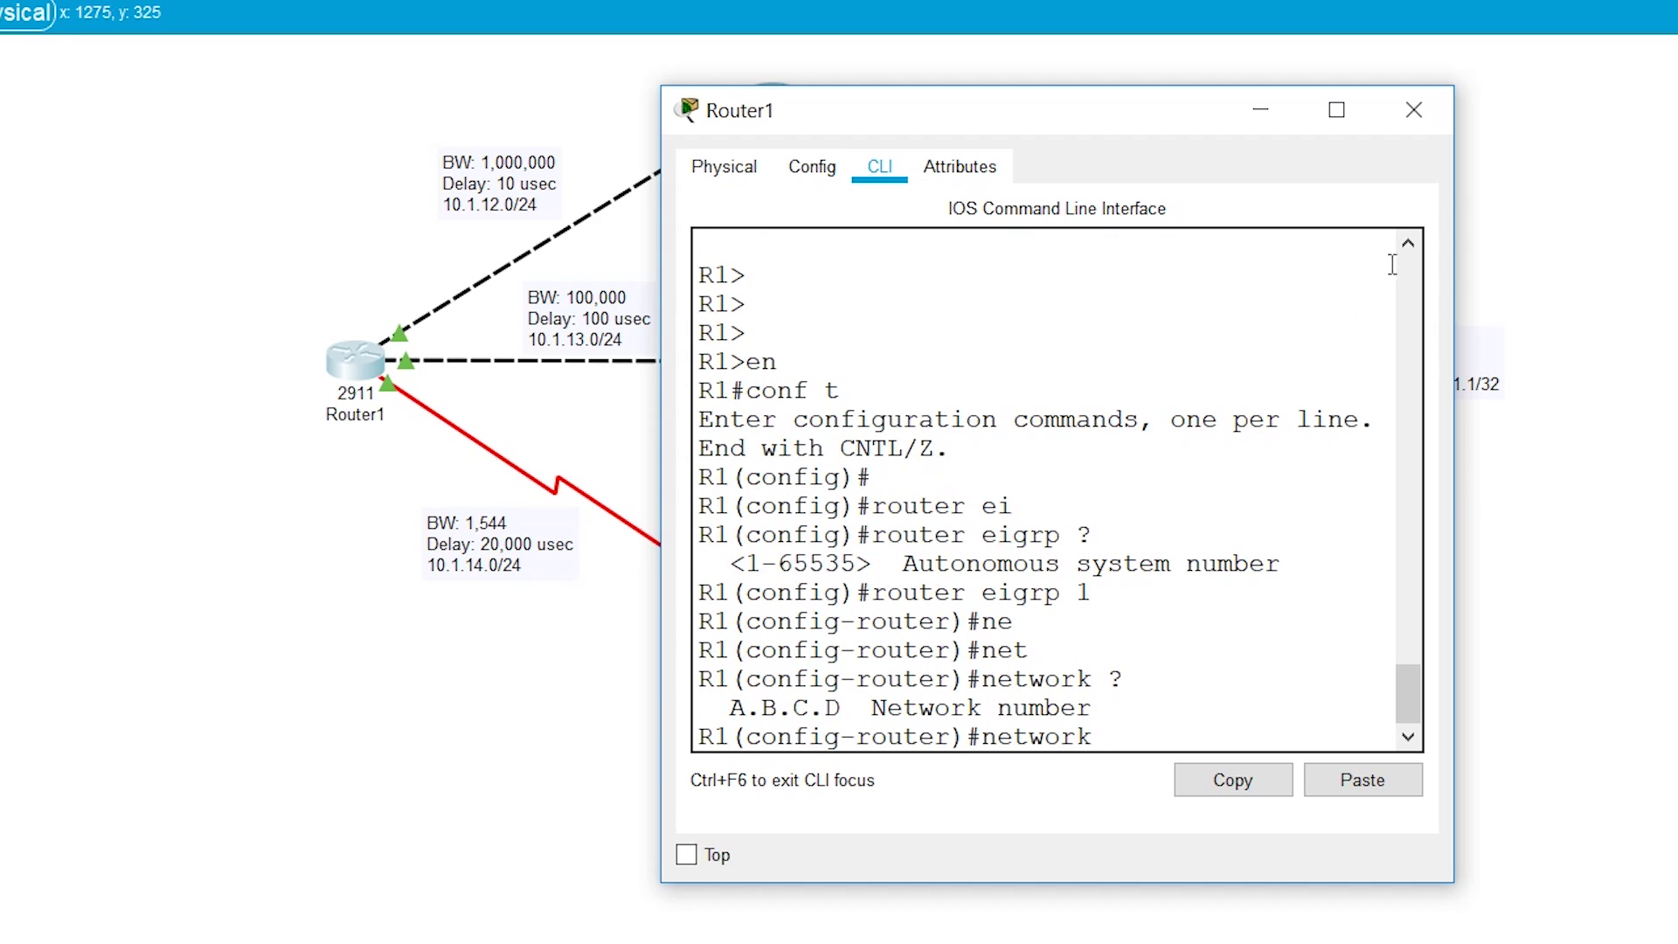
drag(1053, 110, 1495, 145)
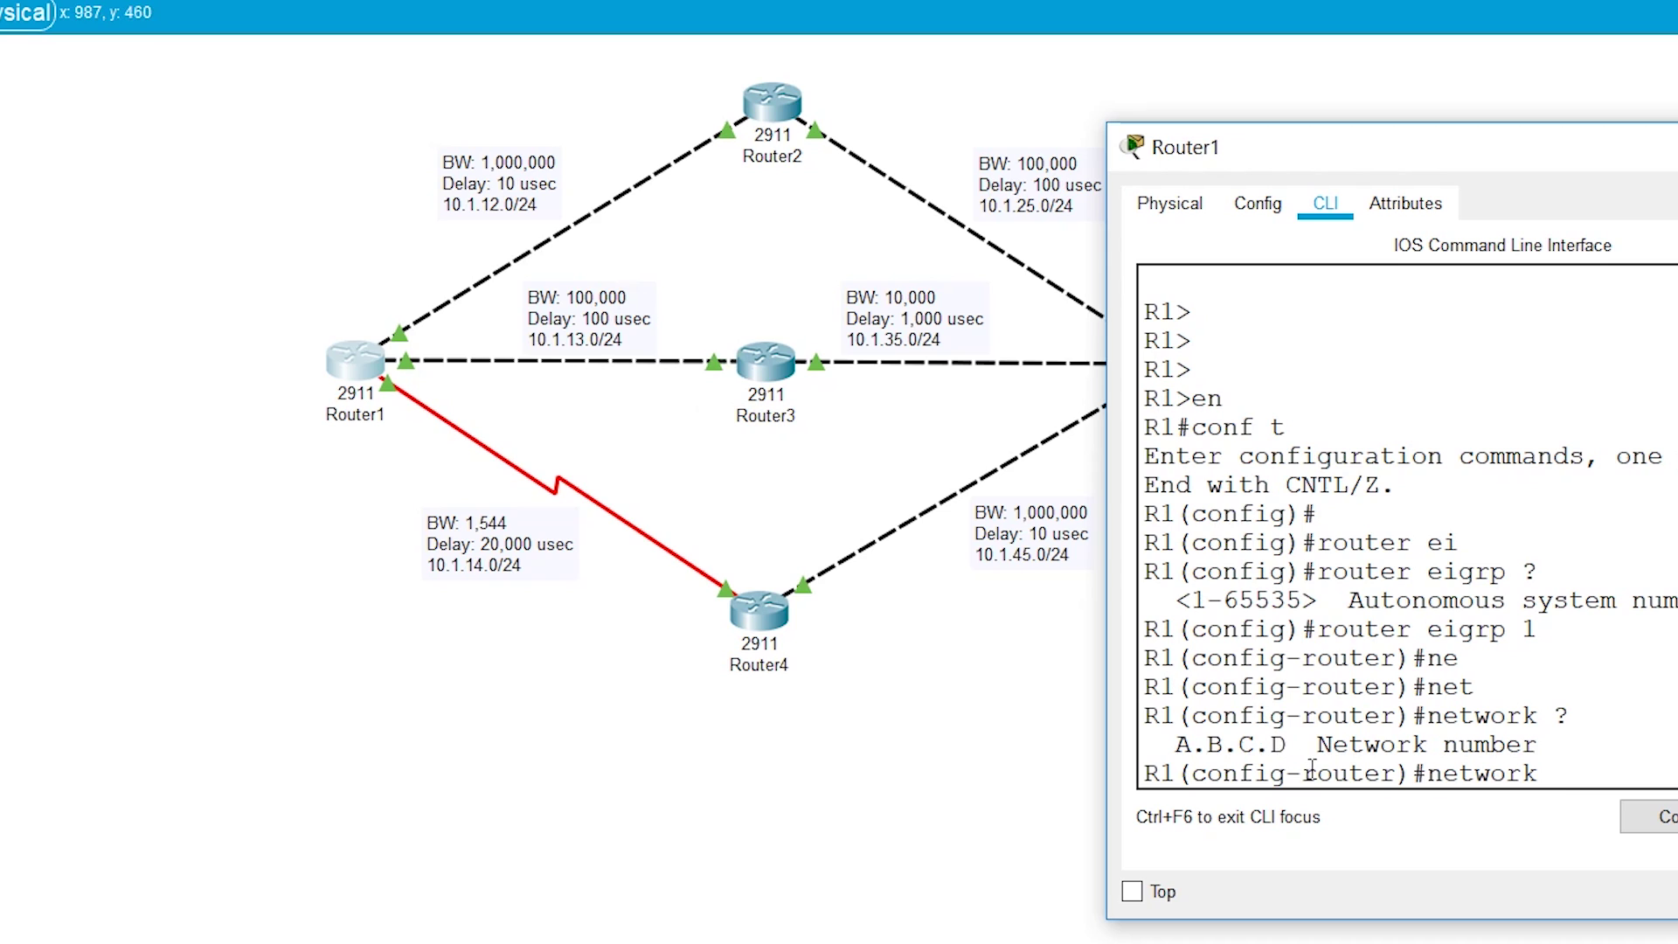
text(10.0)
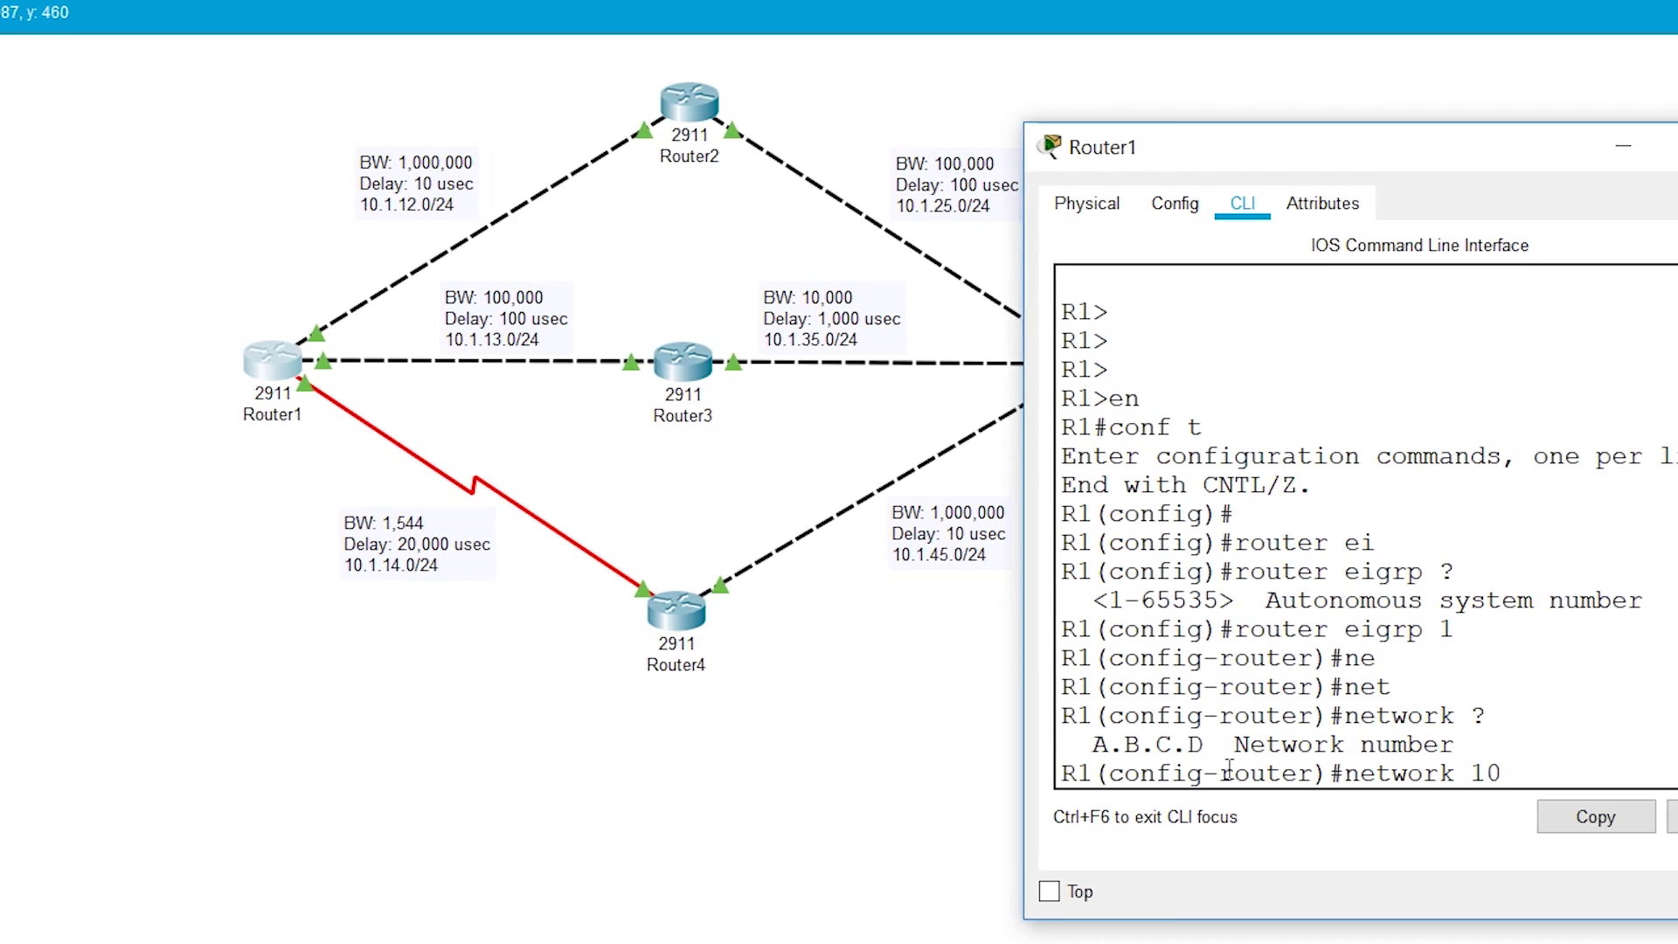
text(.0.)
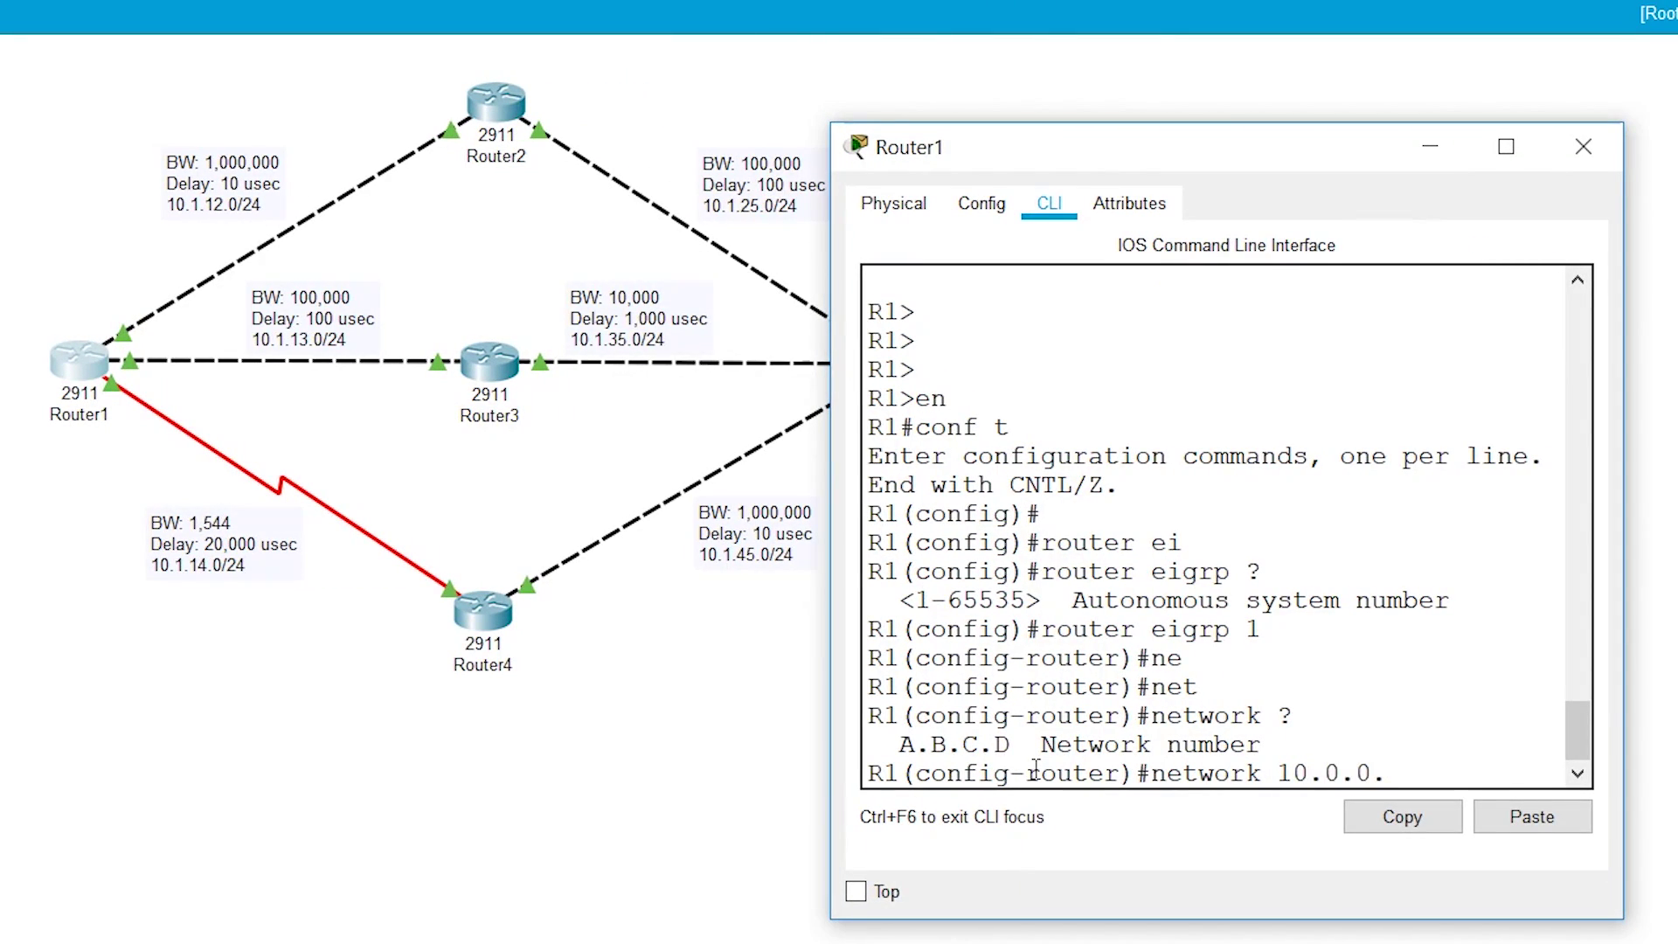
text(0 ?)
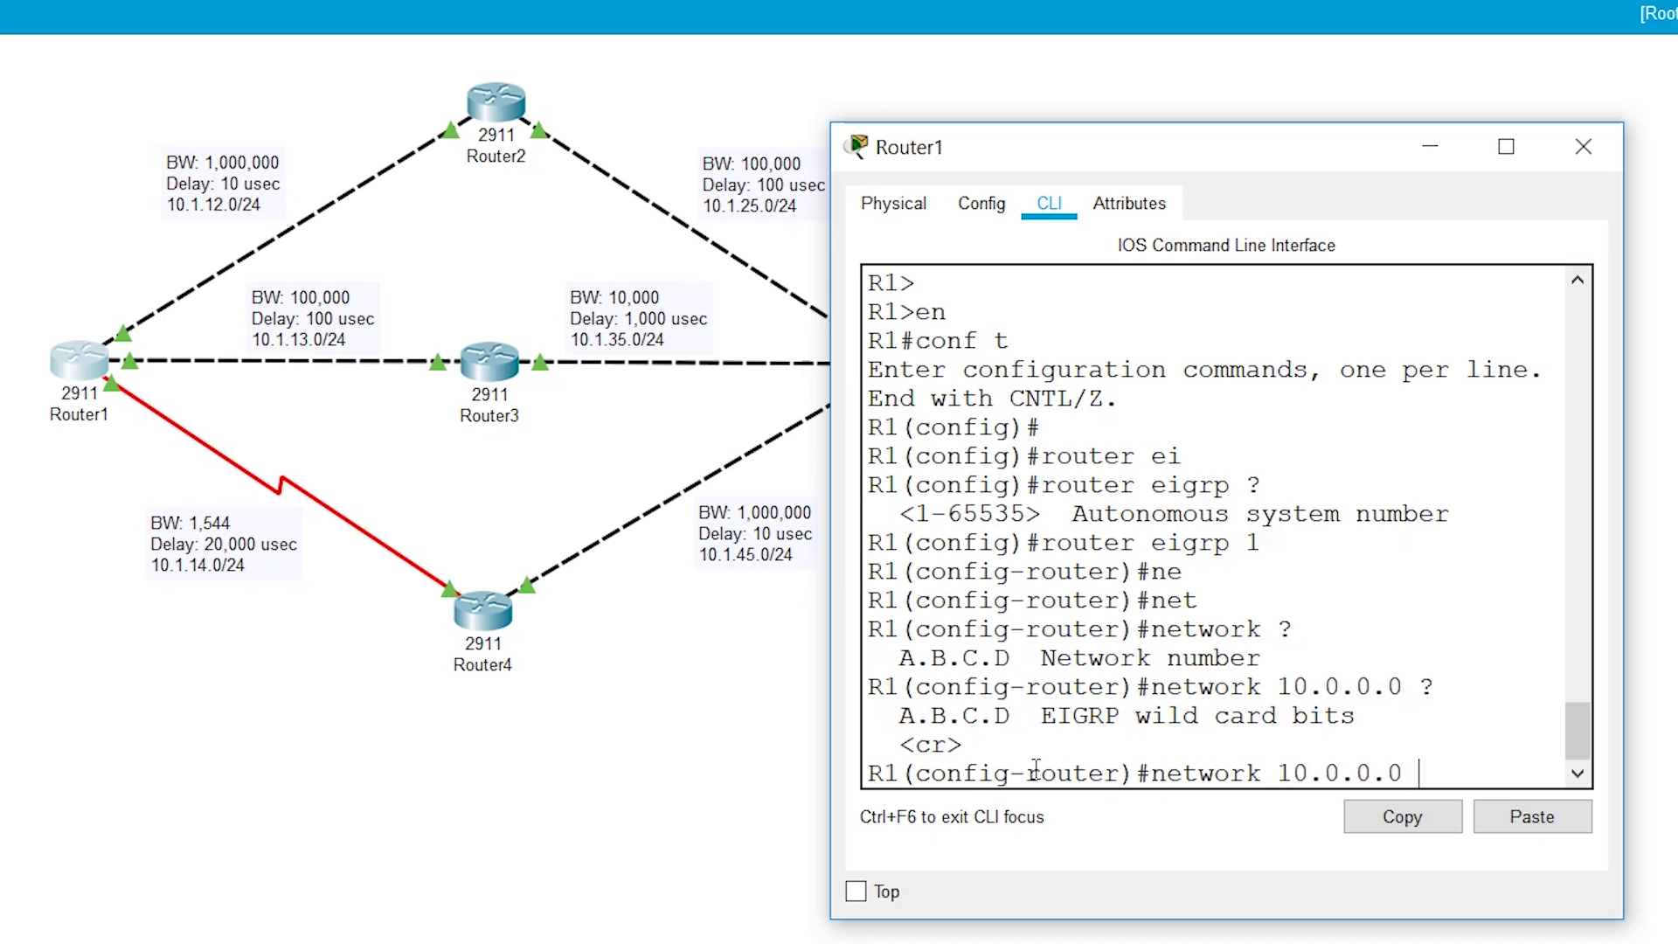
drag(899, 715, 1027, 718)
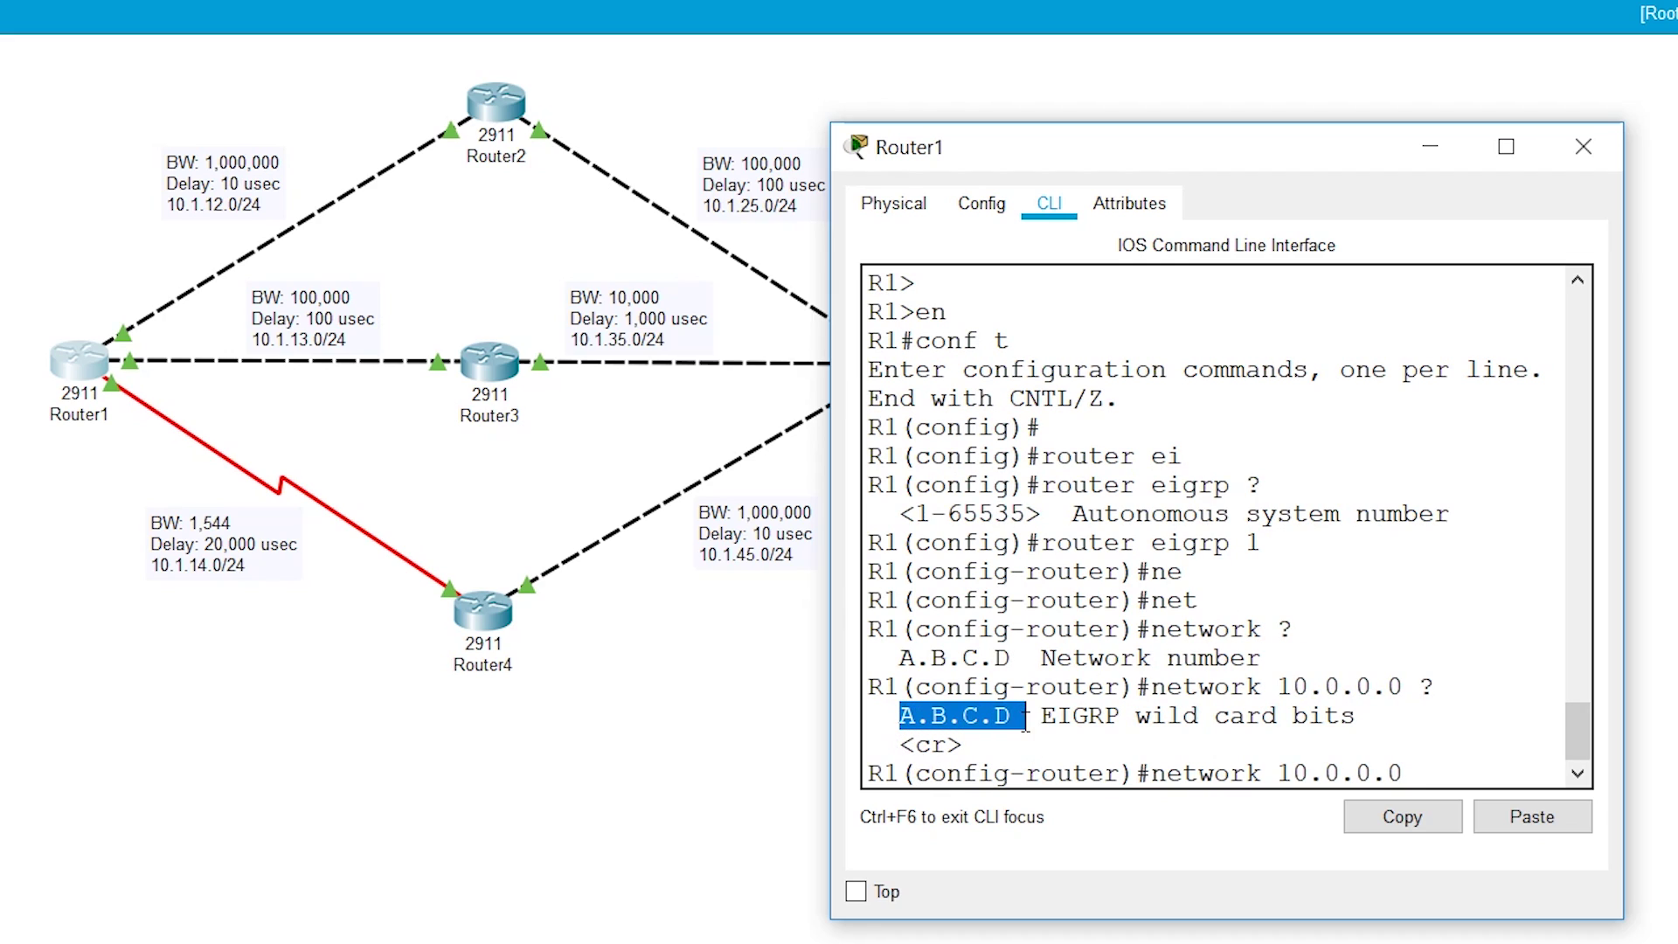
drag(901, 745, 987, 756)
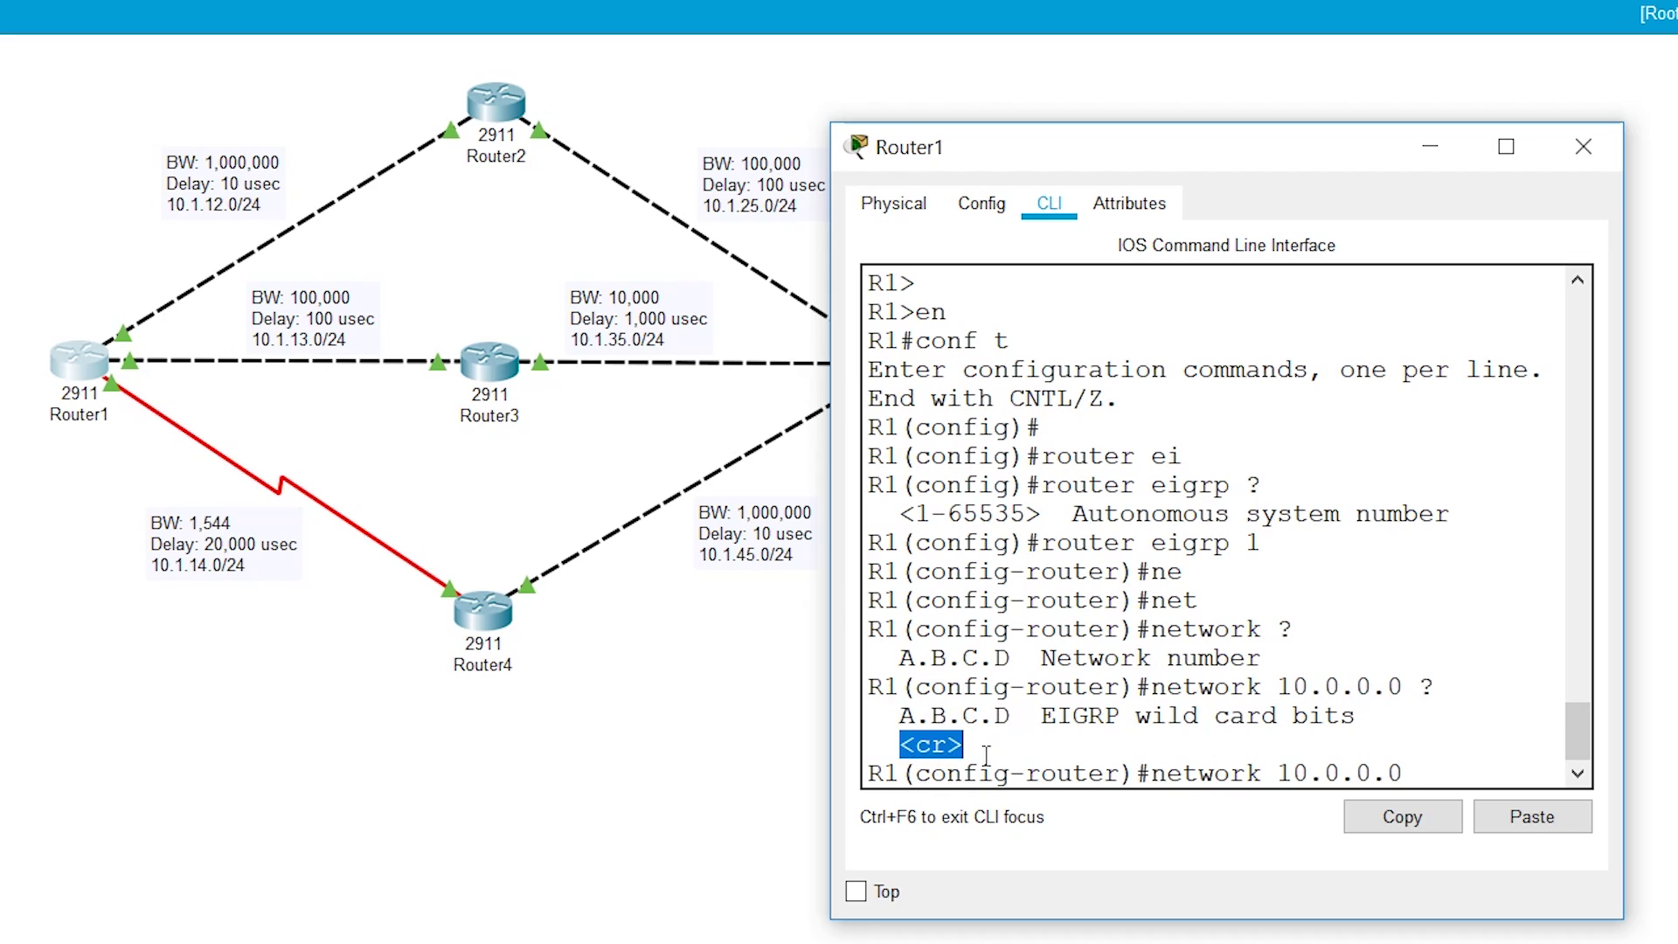
click(1487, 777)
key(Return)
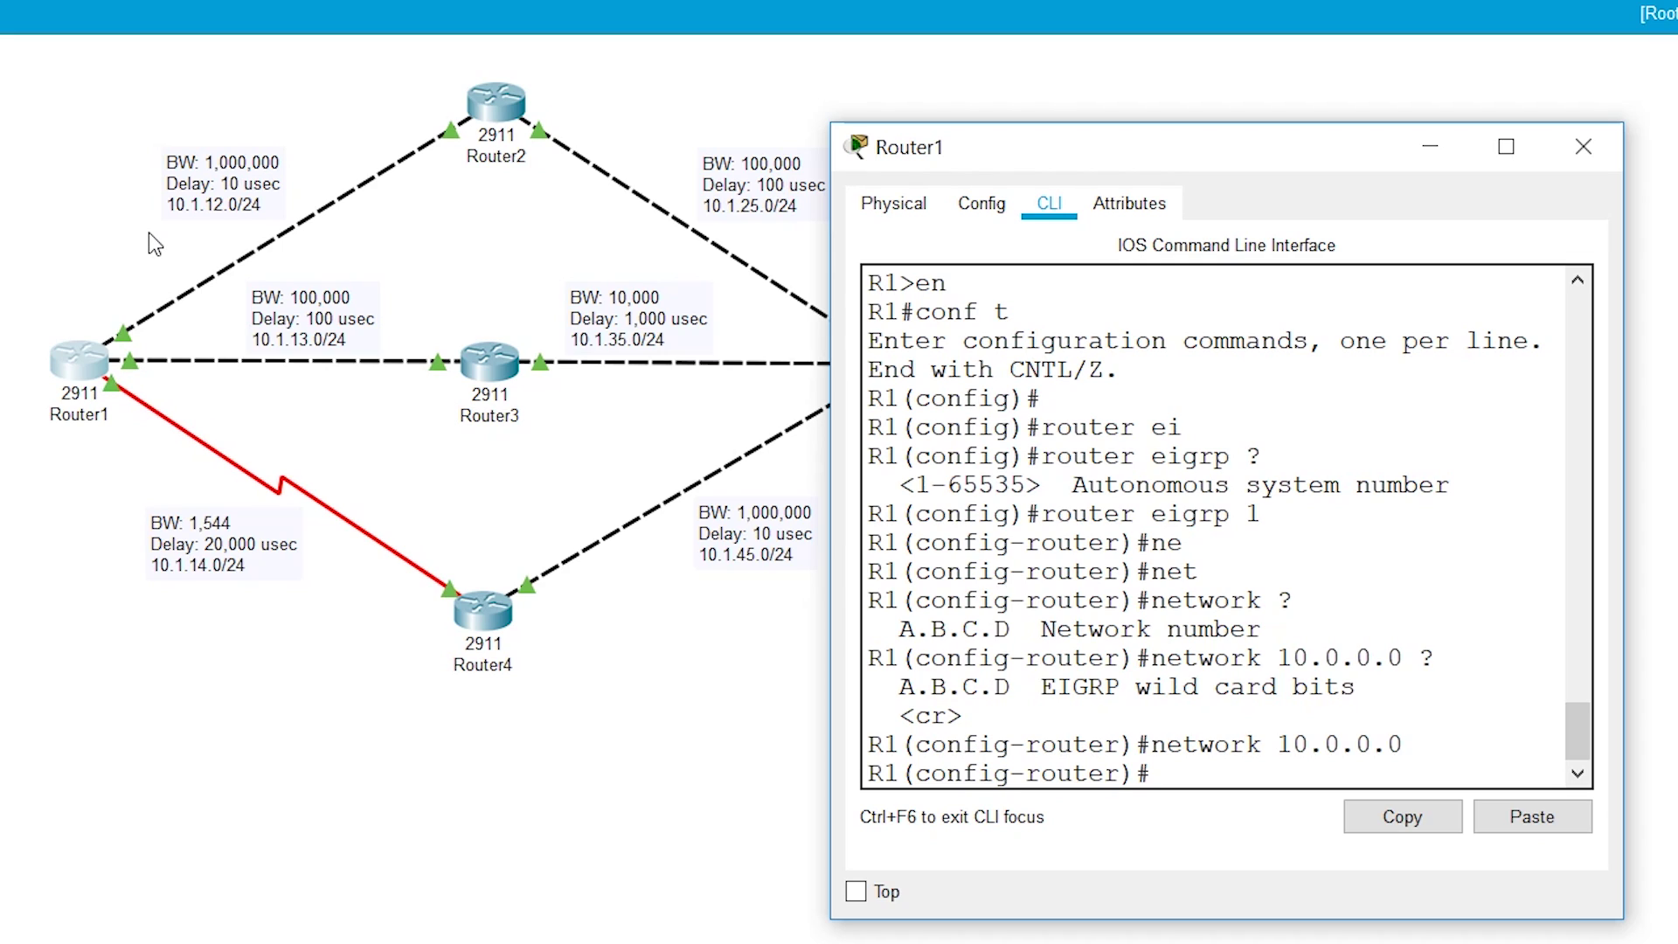
- Display Router1's EIGRP interfaces from within router configuration mode with do sh ip eigr int
text(do sh ip eig)
key(Tab)
text(r)
key(Tab)
text(int)
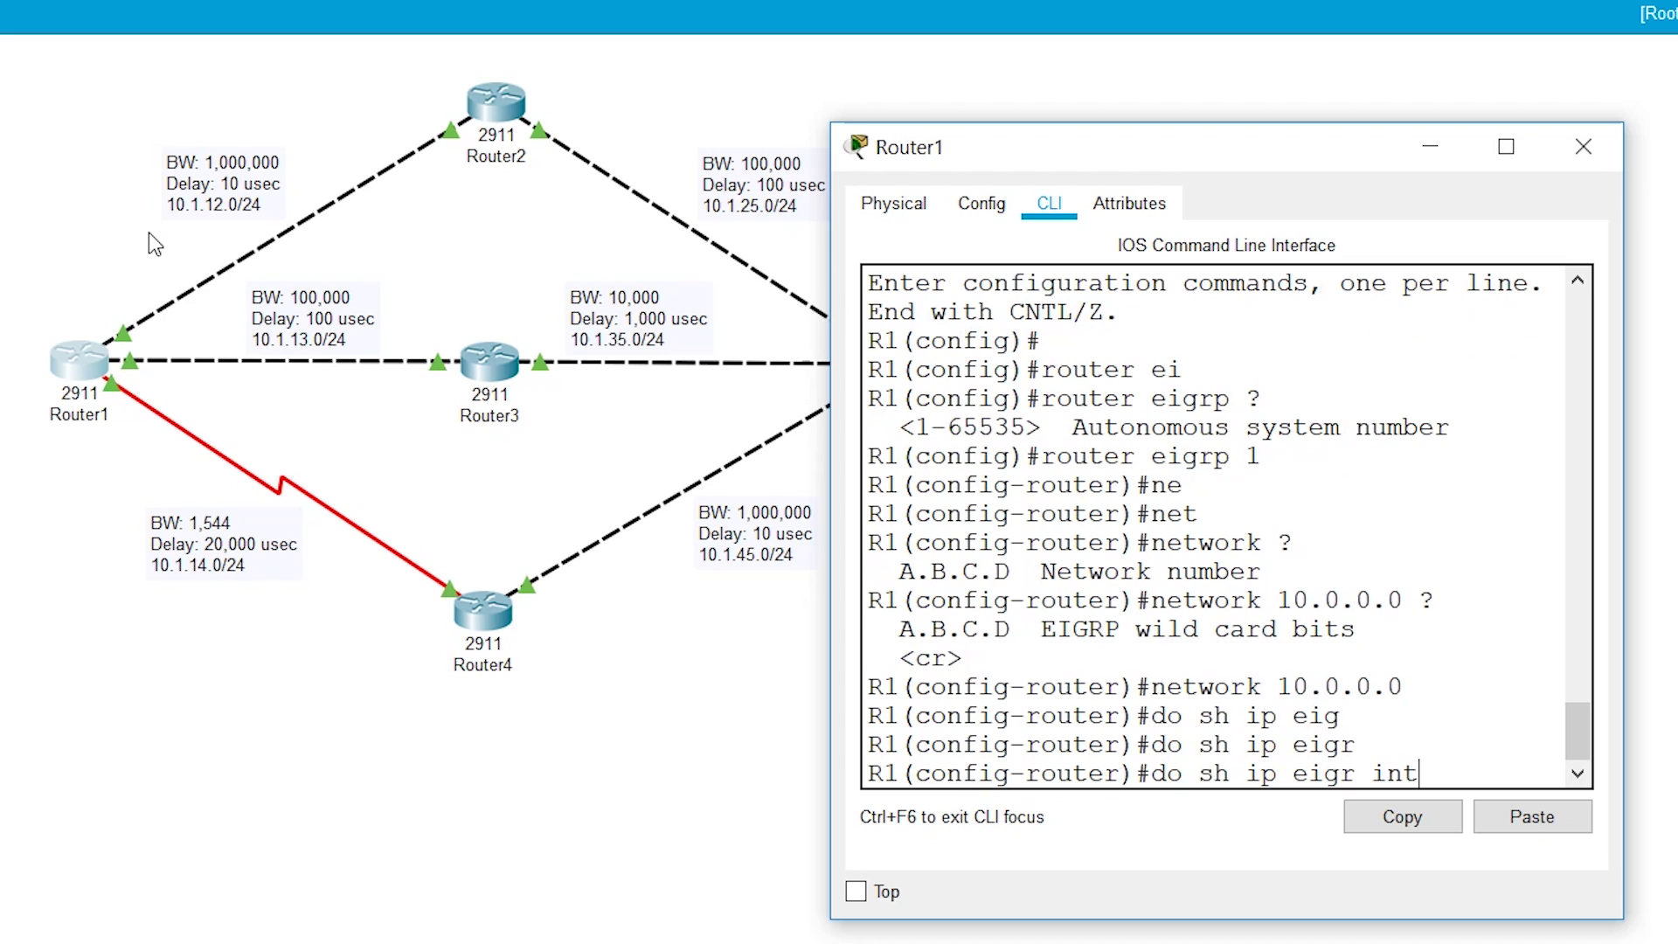
key(Tab)
key(Return)
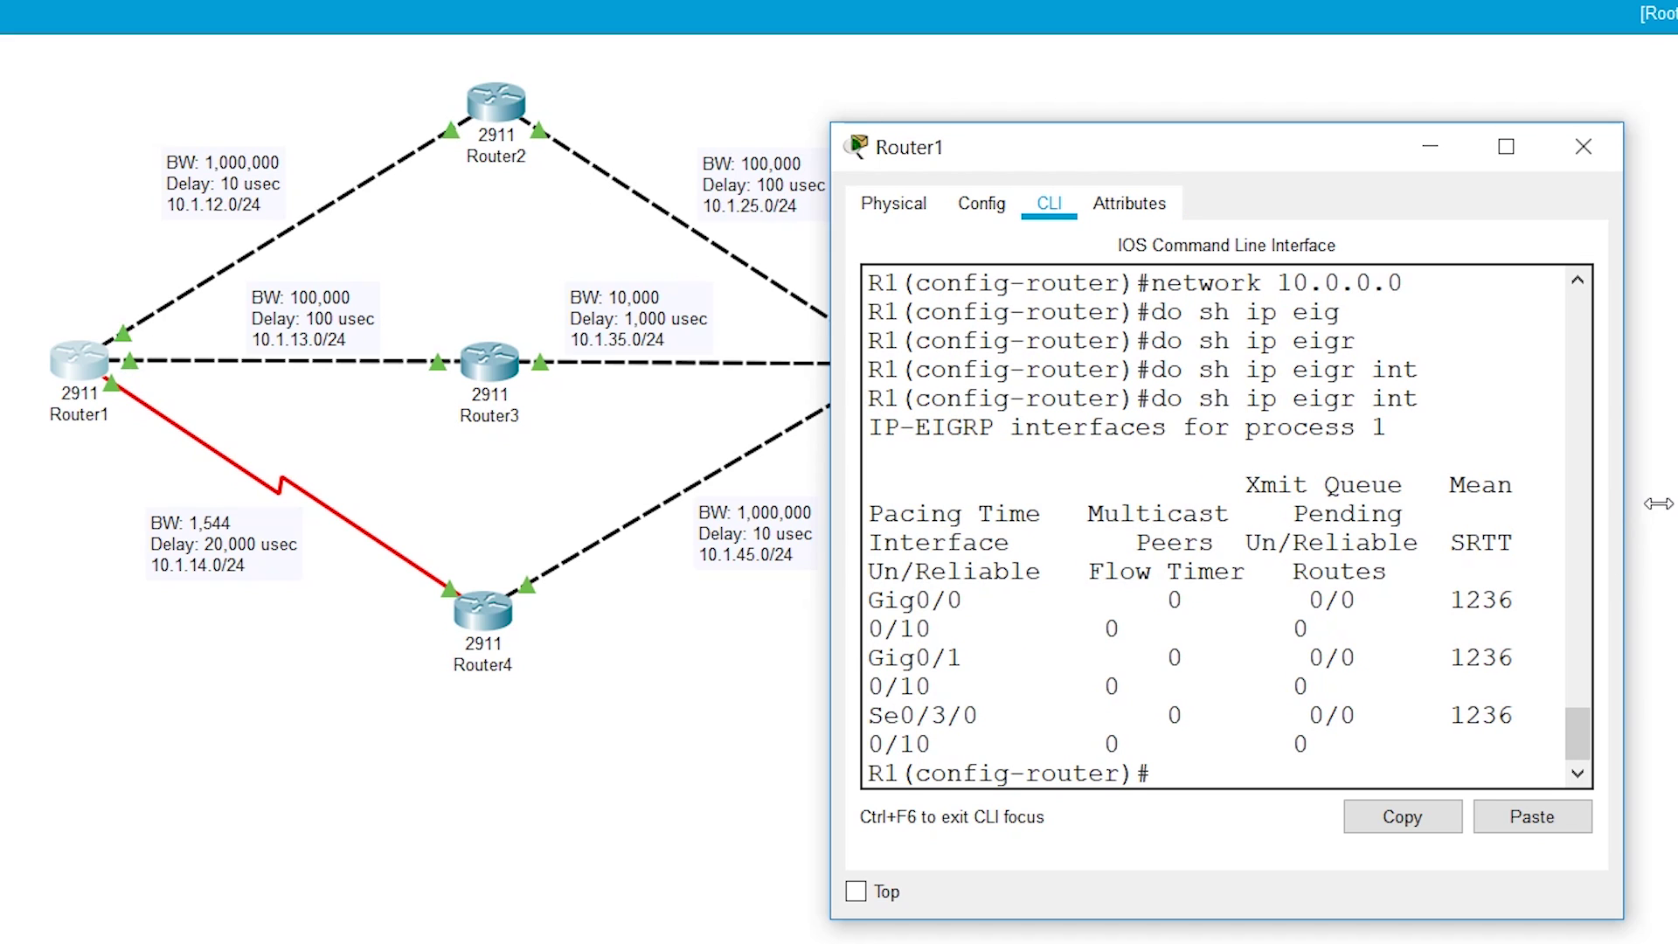
- Widen Router1's window so the EIGRP table fits, and examine its interface entries and the show command used
drag(1659, 504, 1677, 505)
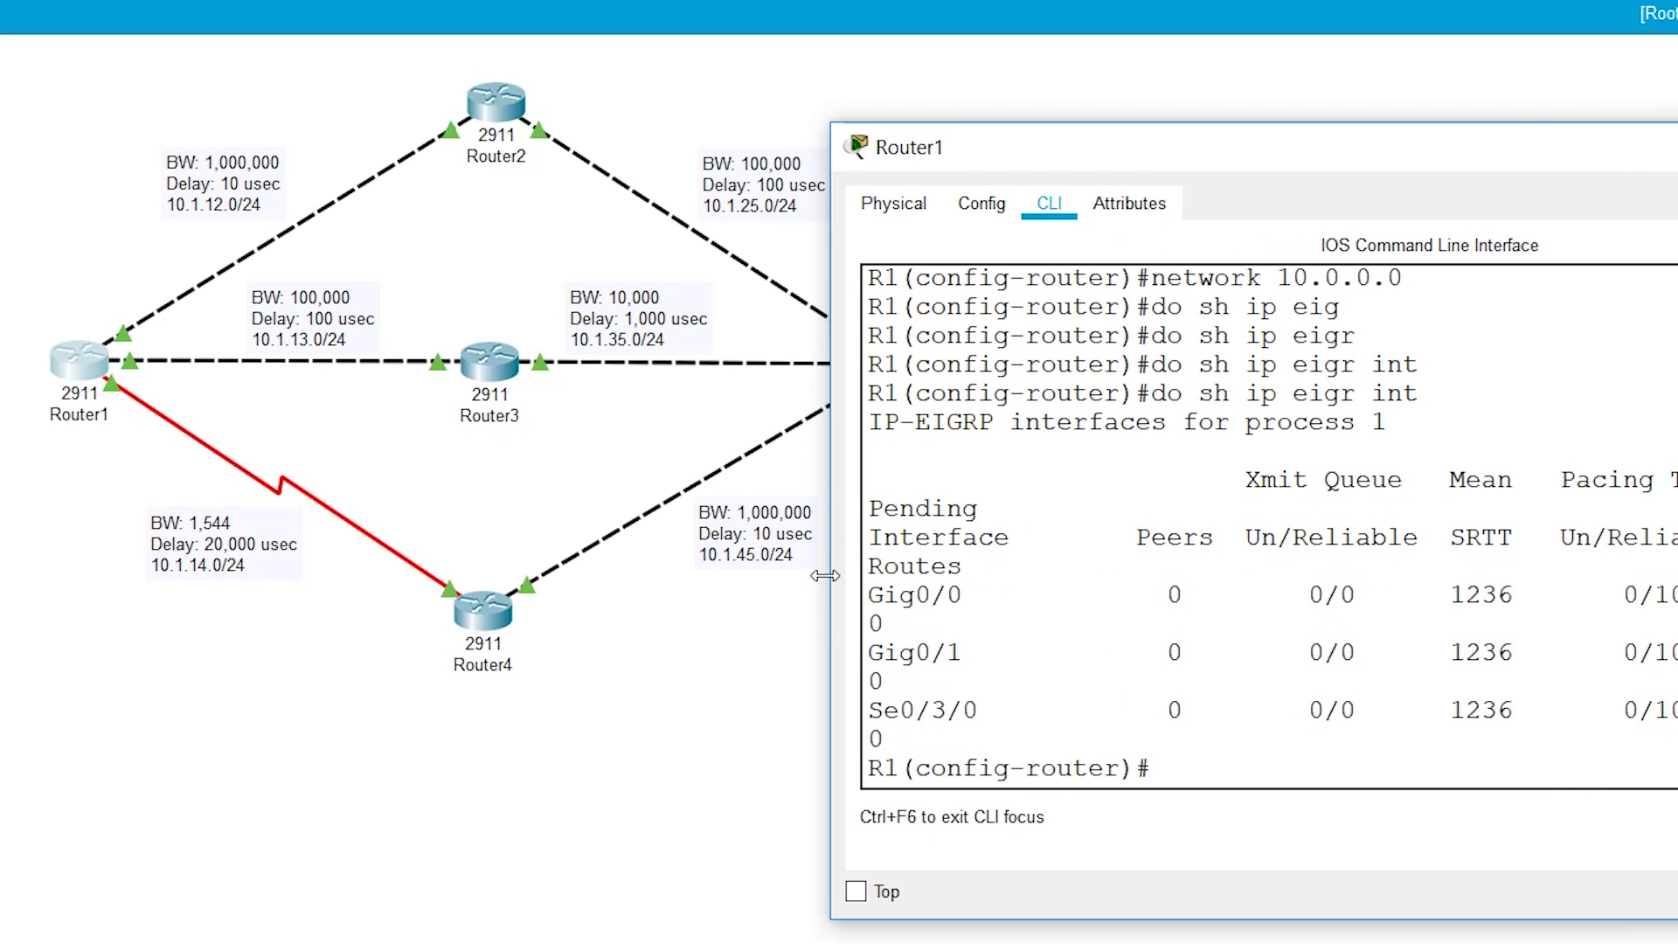
drag(824, 575, 514, 577)
drag(894, 145, 750, 2)
drag(427, 517, 500, 546)
double_click(456, 547)
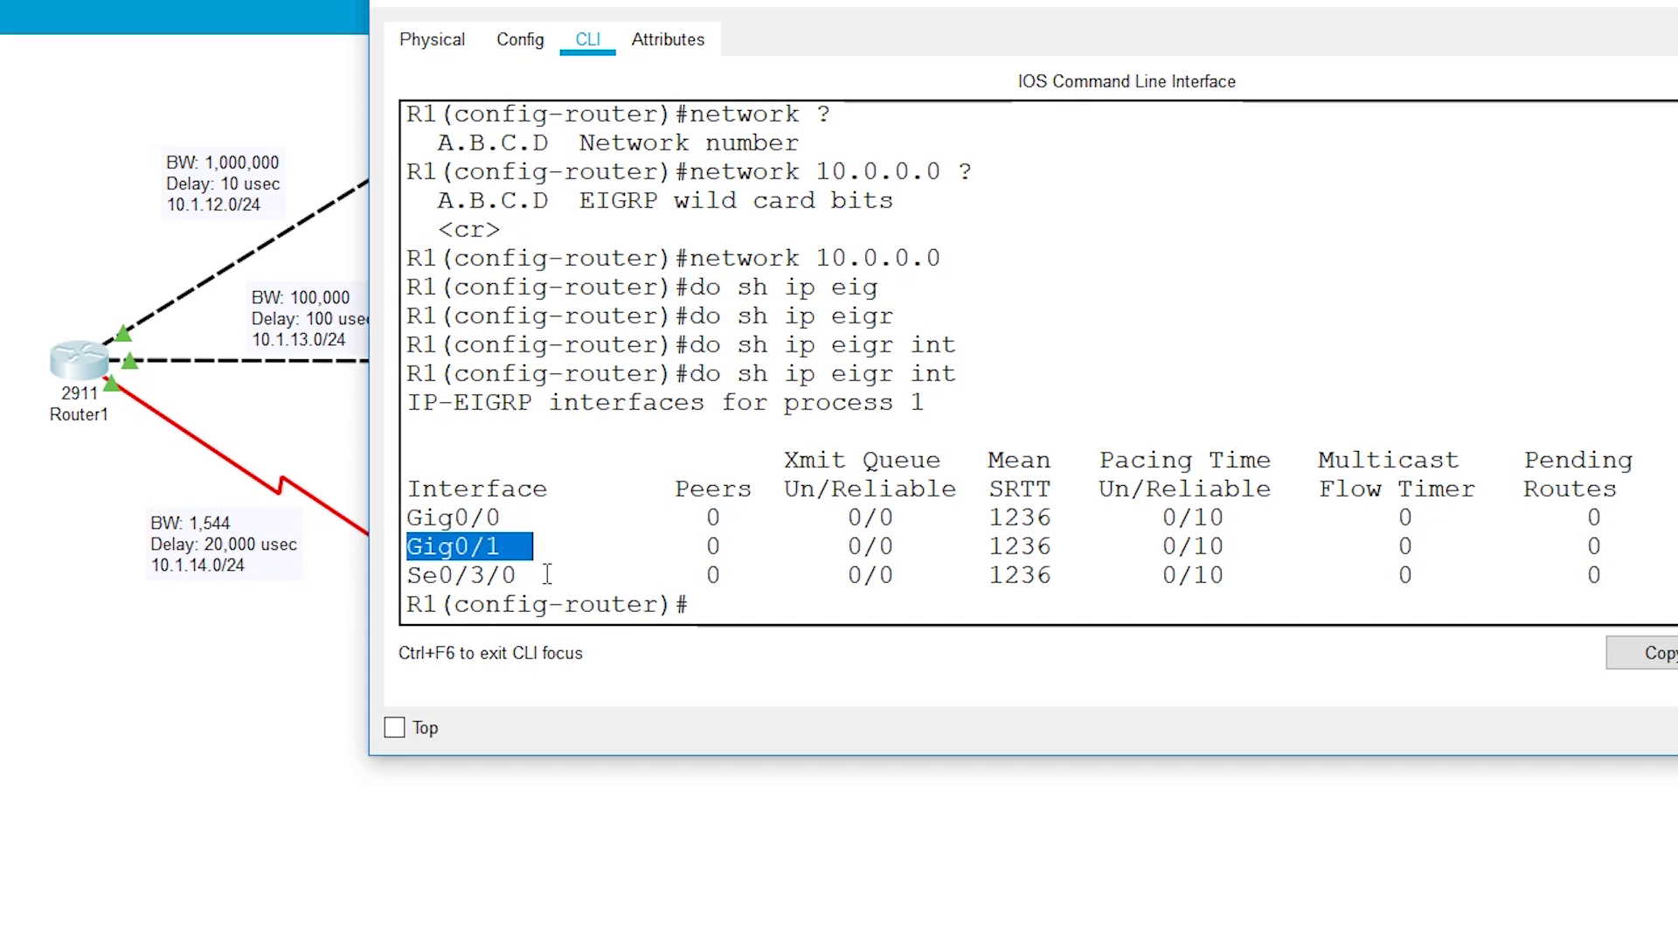
drag(409, 574, 516, 574)
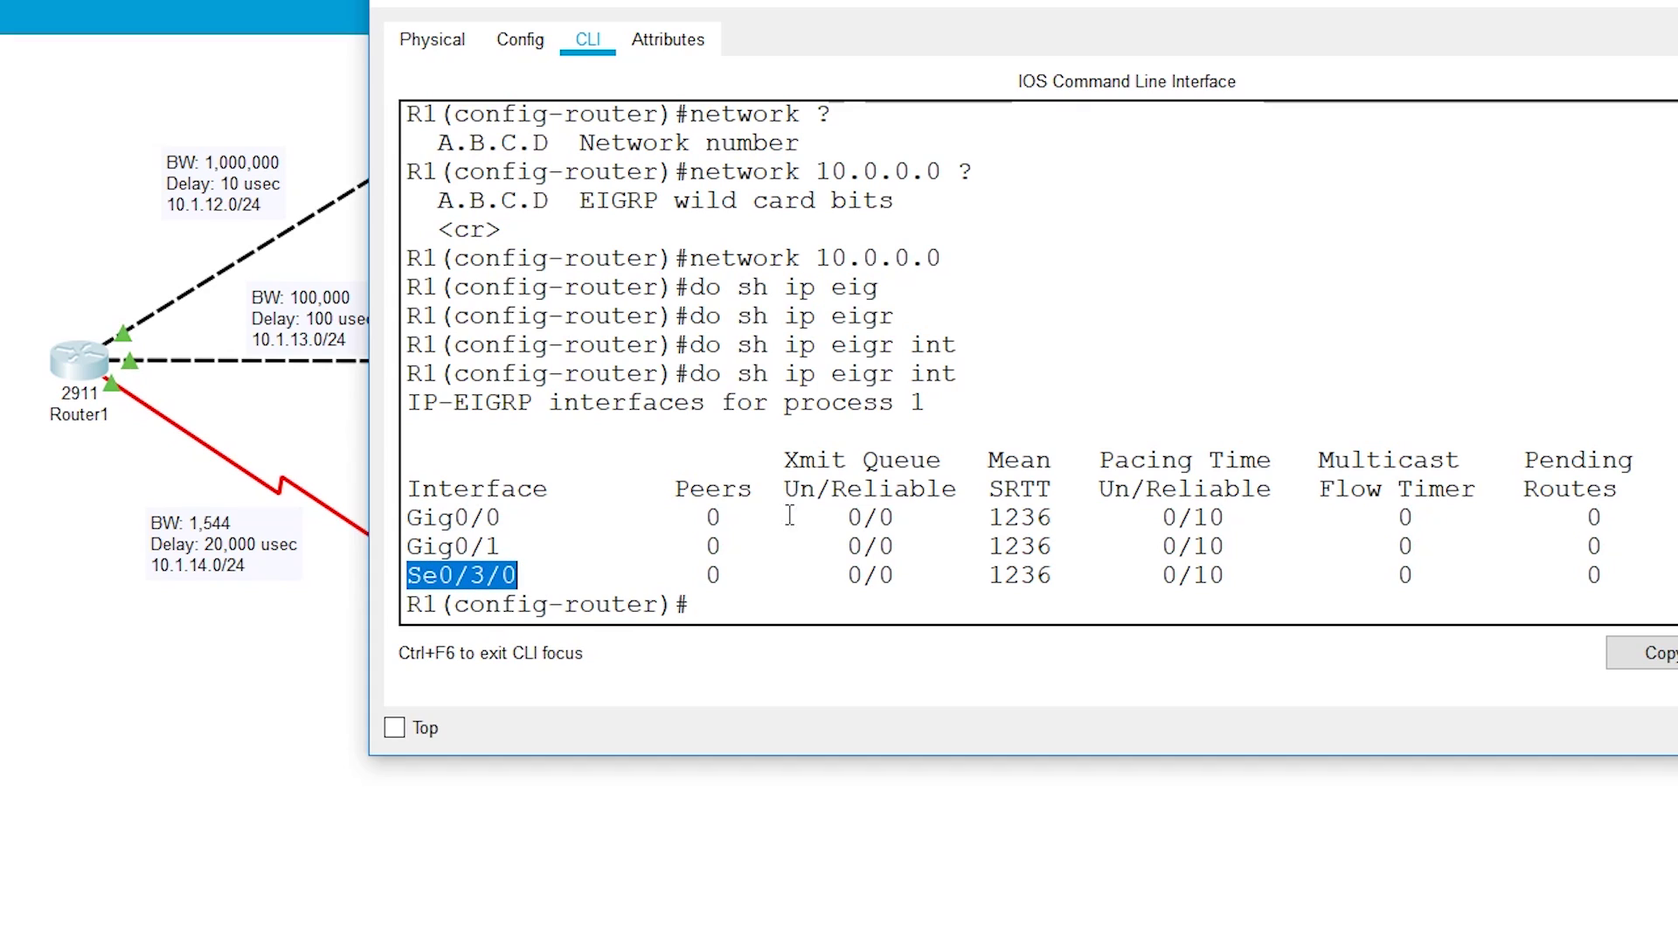
drag(961, 375, 737, 373)
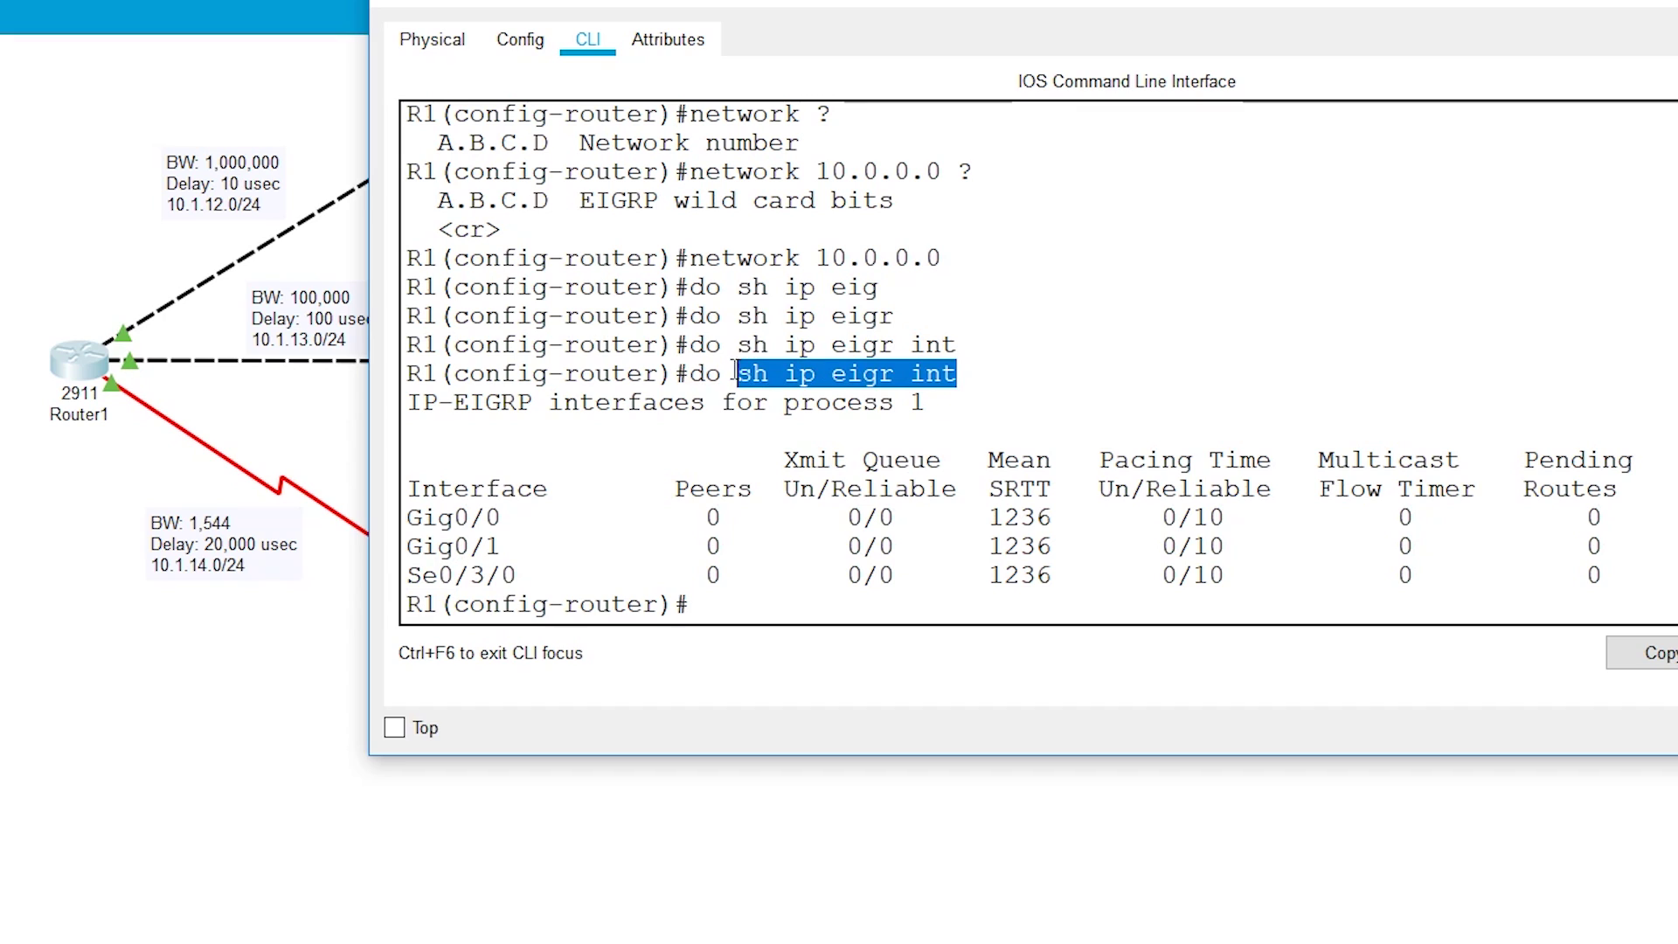
click(763, 607)
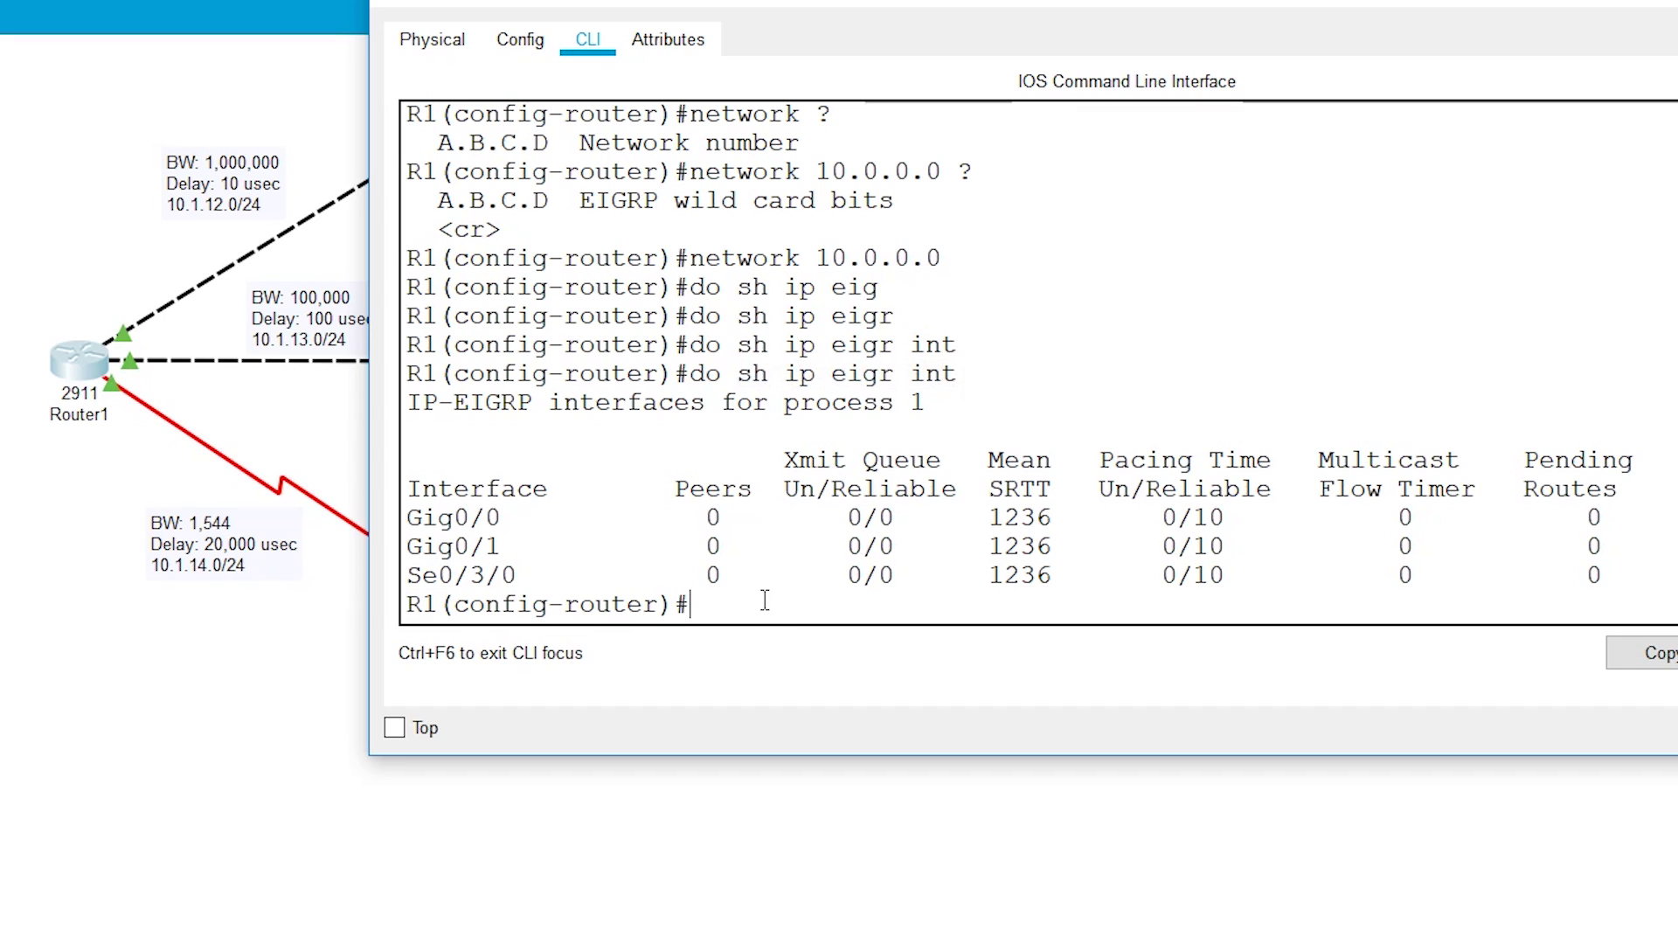
- Exit configuration mode on Router1 and display the EIGRP interfaces from privileged mode with sh ip eigrp interfaces
key(ctrl+z)
key(Return)
key(Return)
key(Return)
text(sh ip ei)
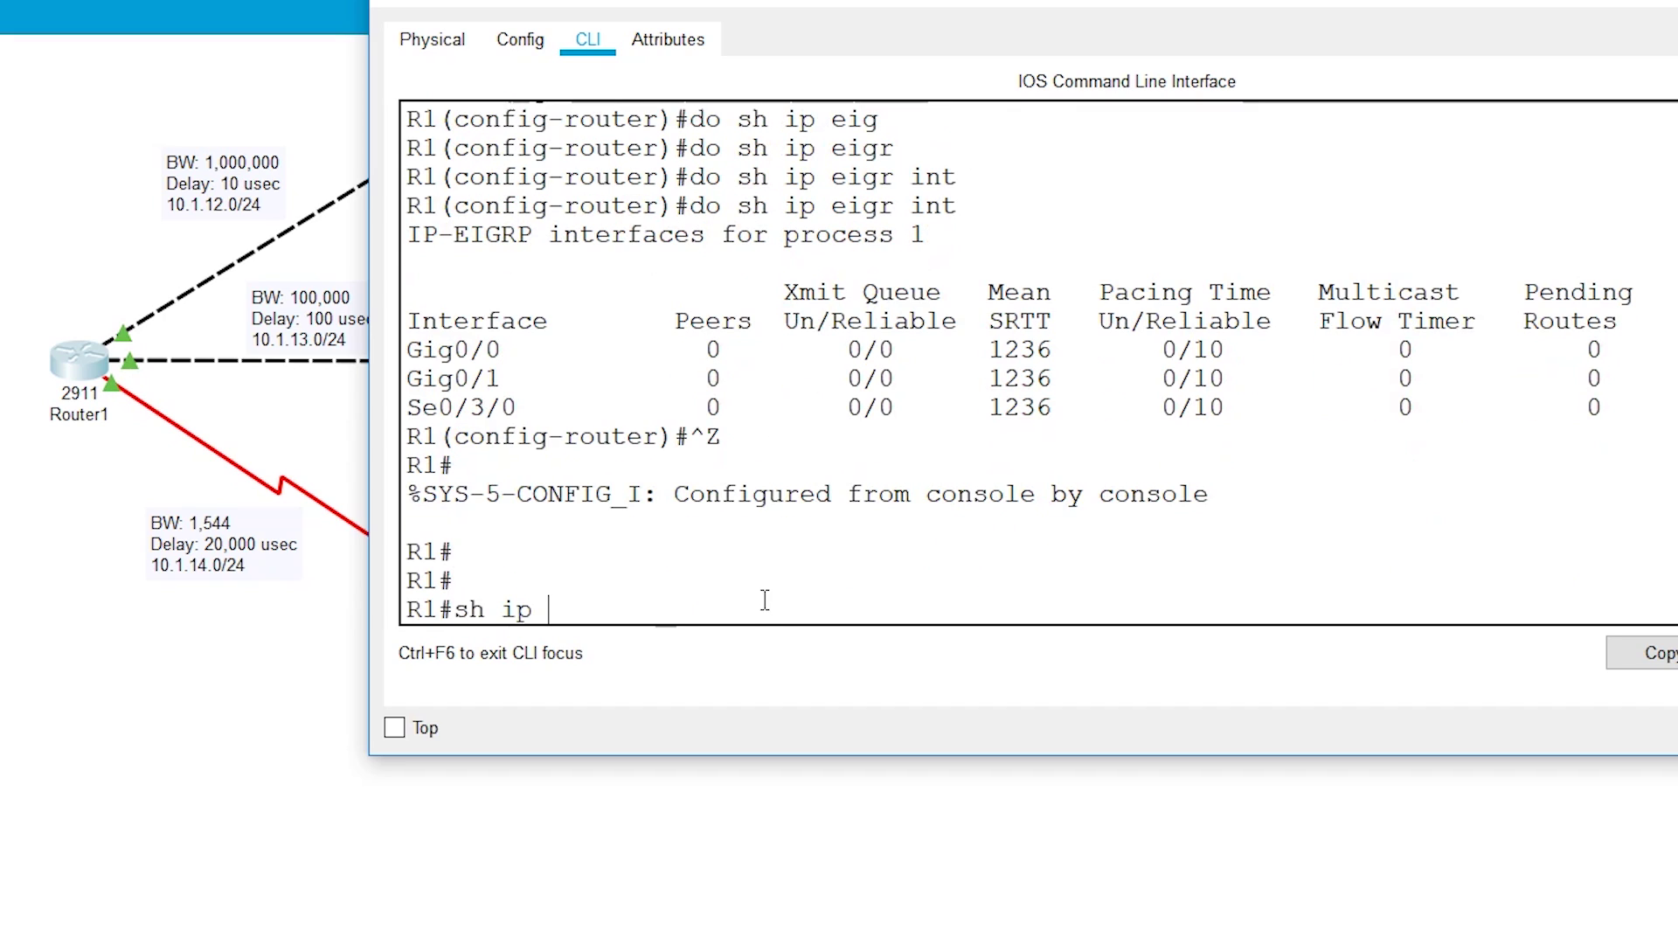
key(Tab)
text(ei)
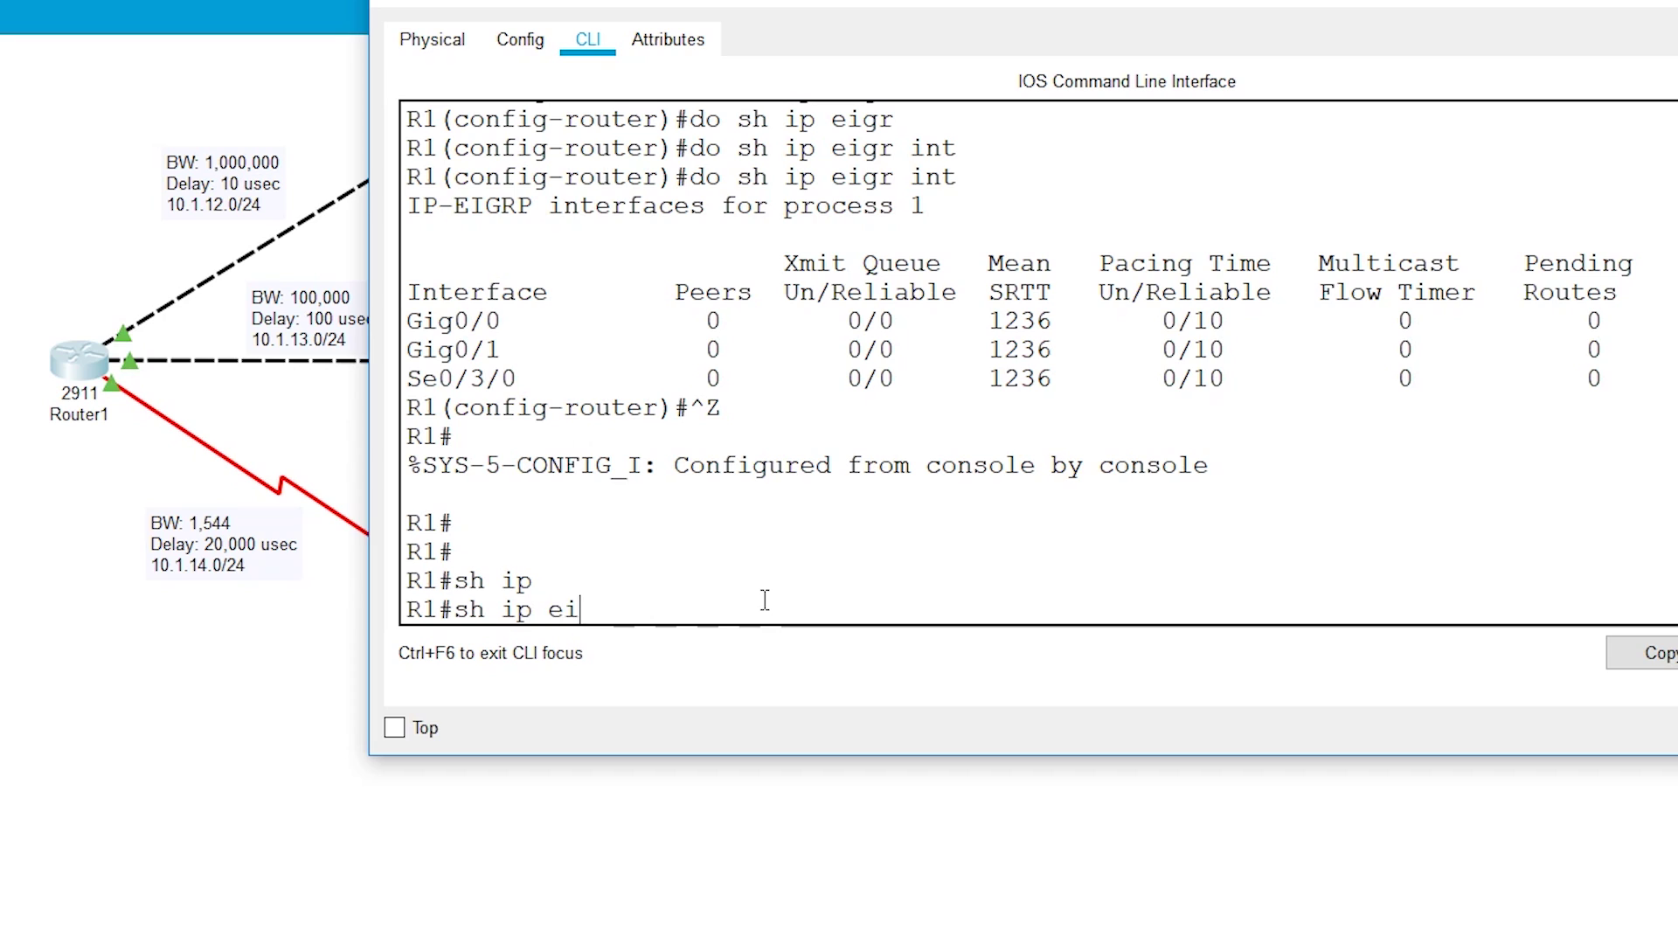
key(Tab)
text(int)
key(Tab)
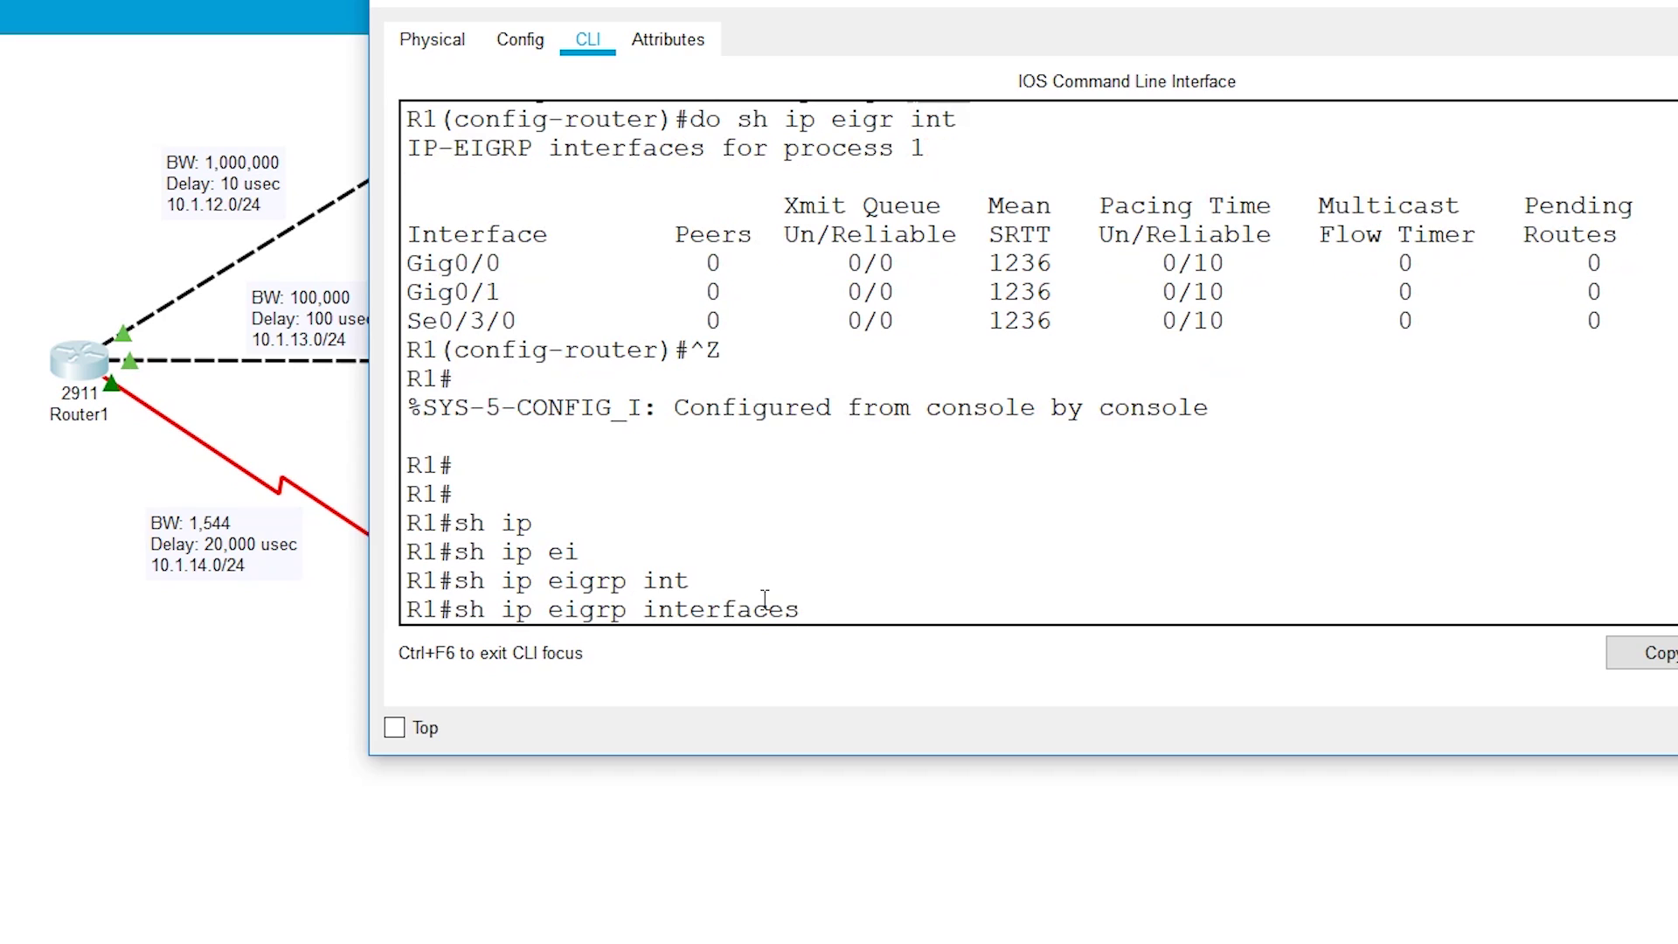
key(Return)
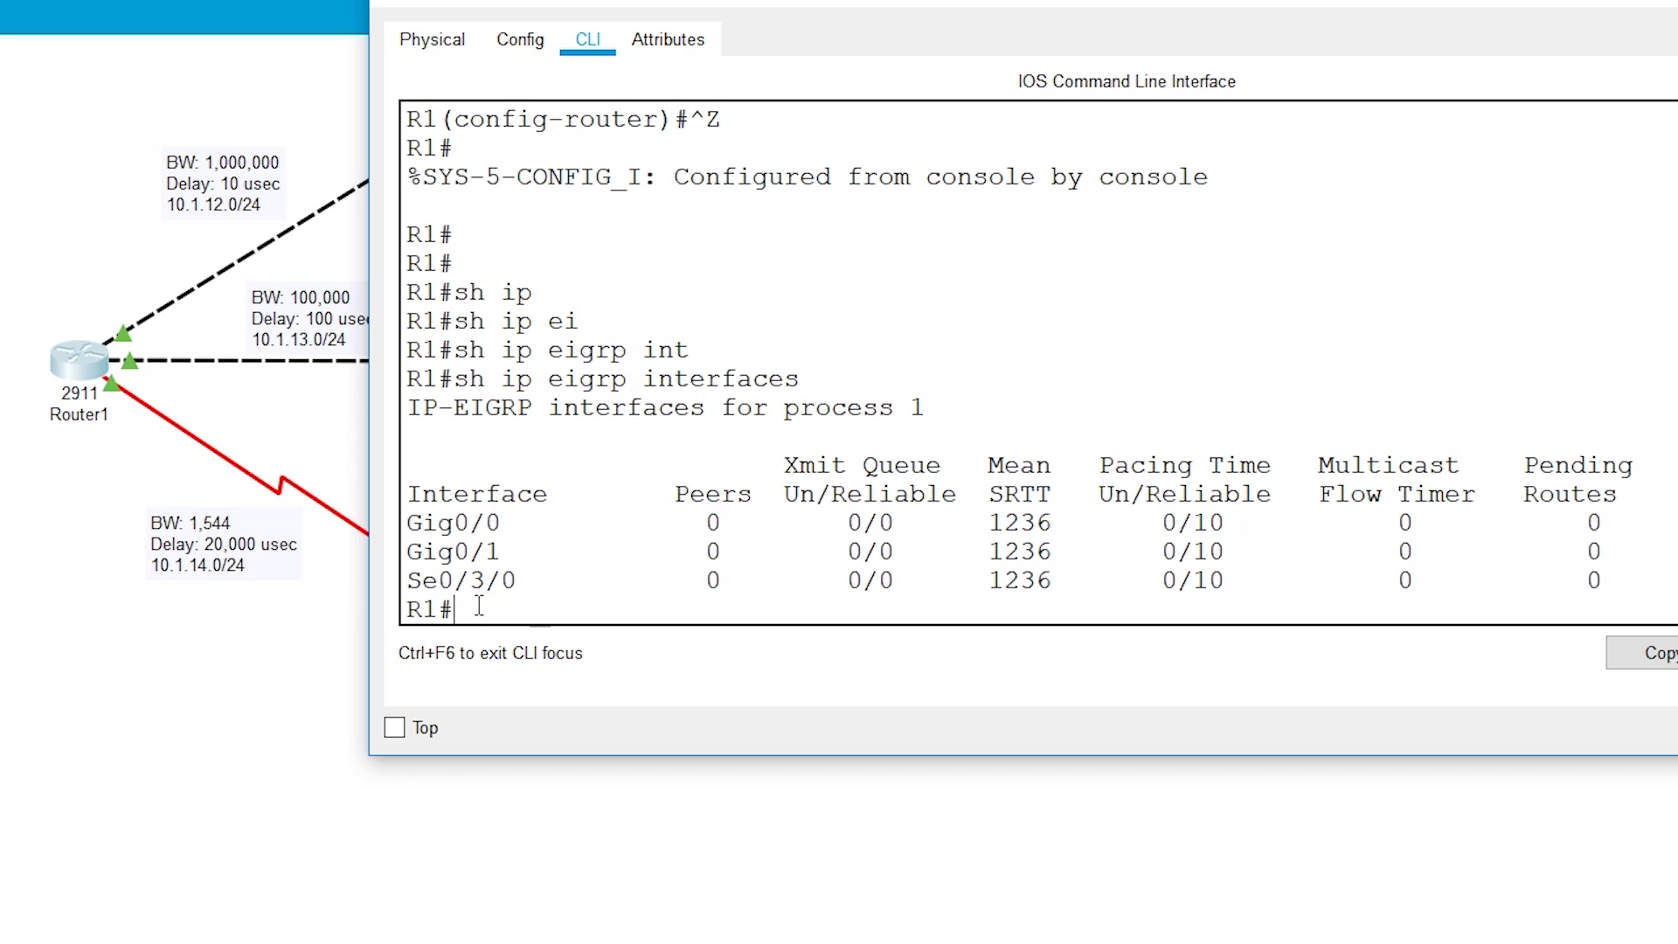
- Move Router1's window out of the way, open Router2's command line and enter global configuration mode
drag(610, 12, 910, 71)
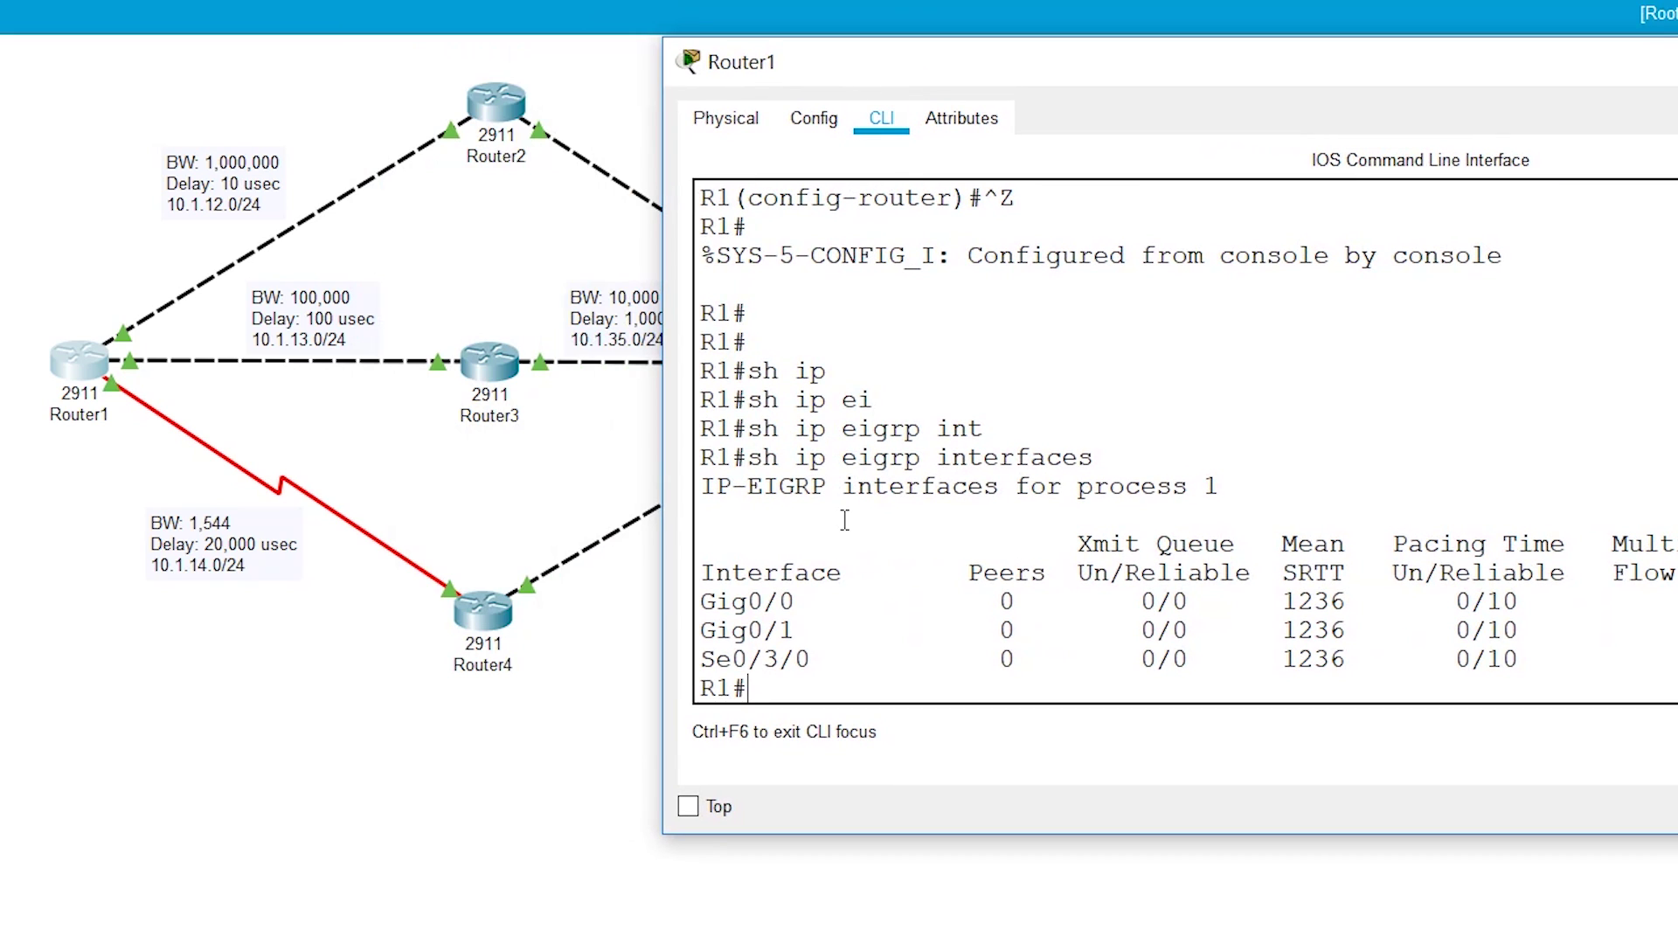
drag(910, 84, 326, 111)
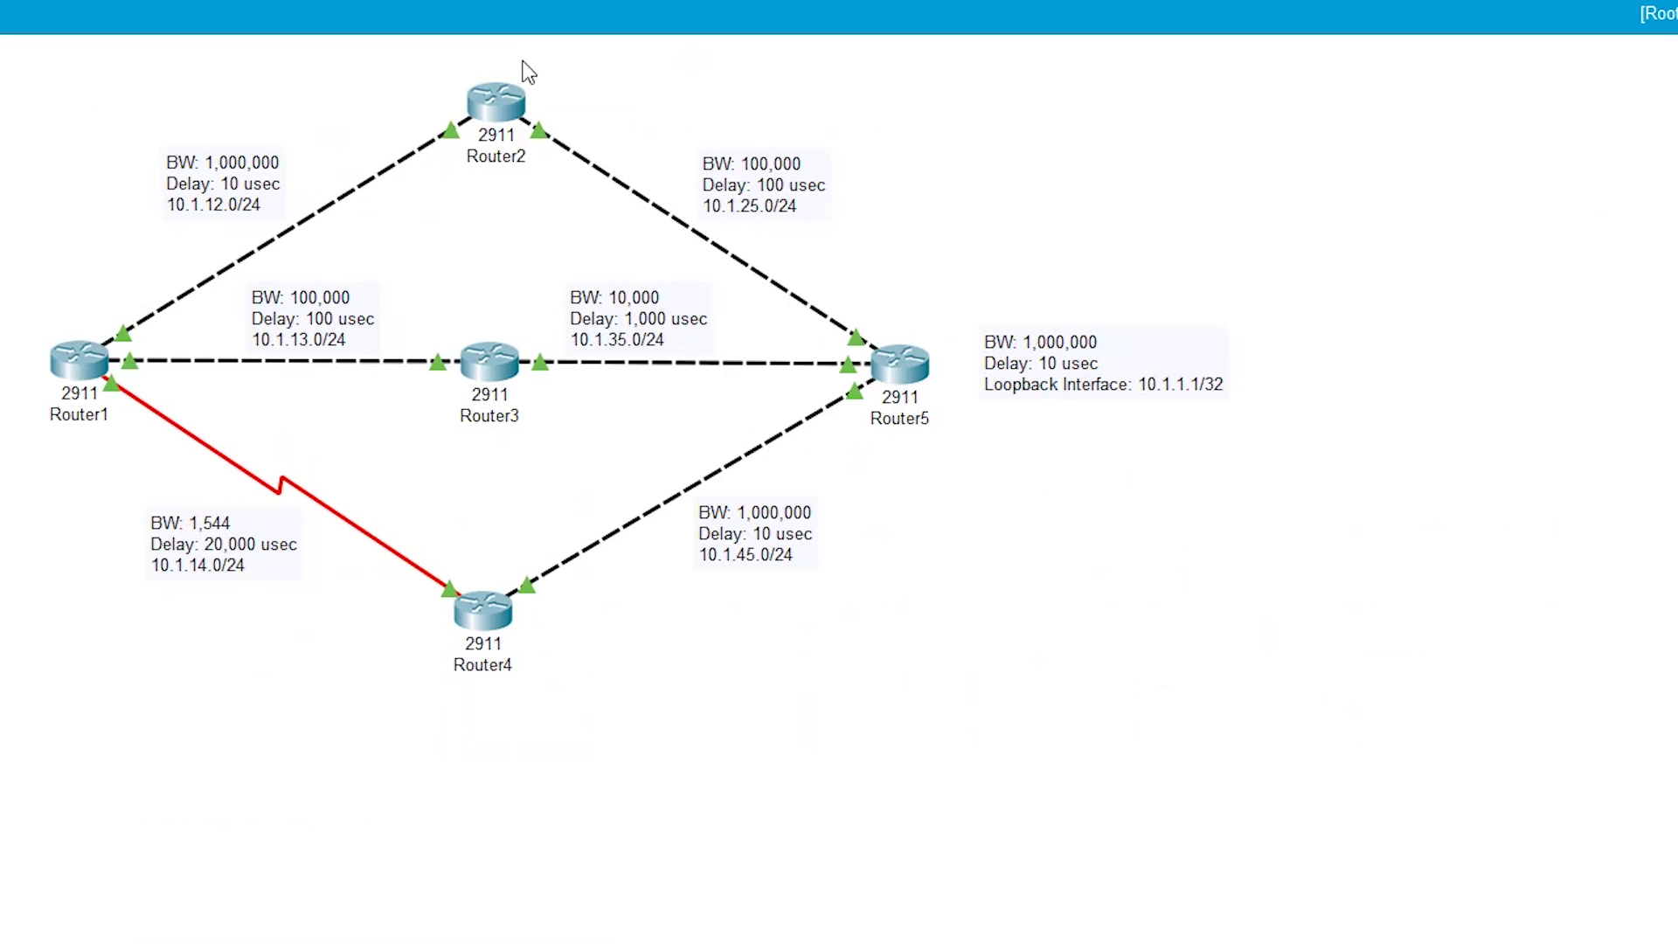
click(521, 112)
drag(618, 103, 935, 96)
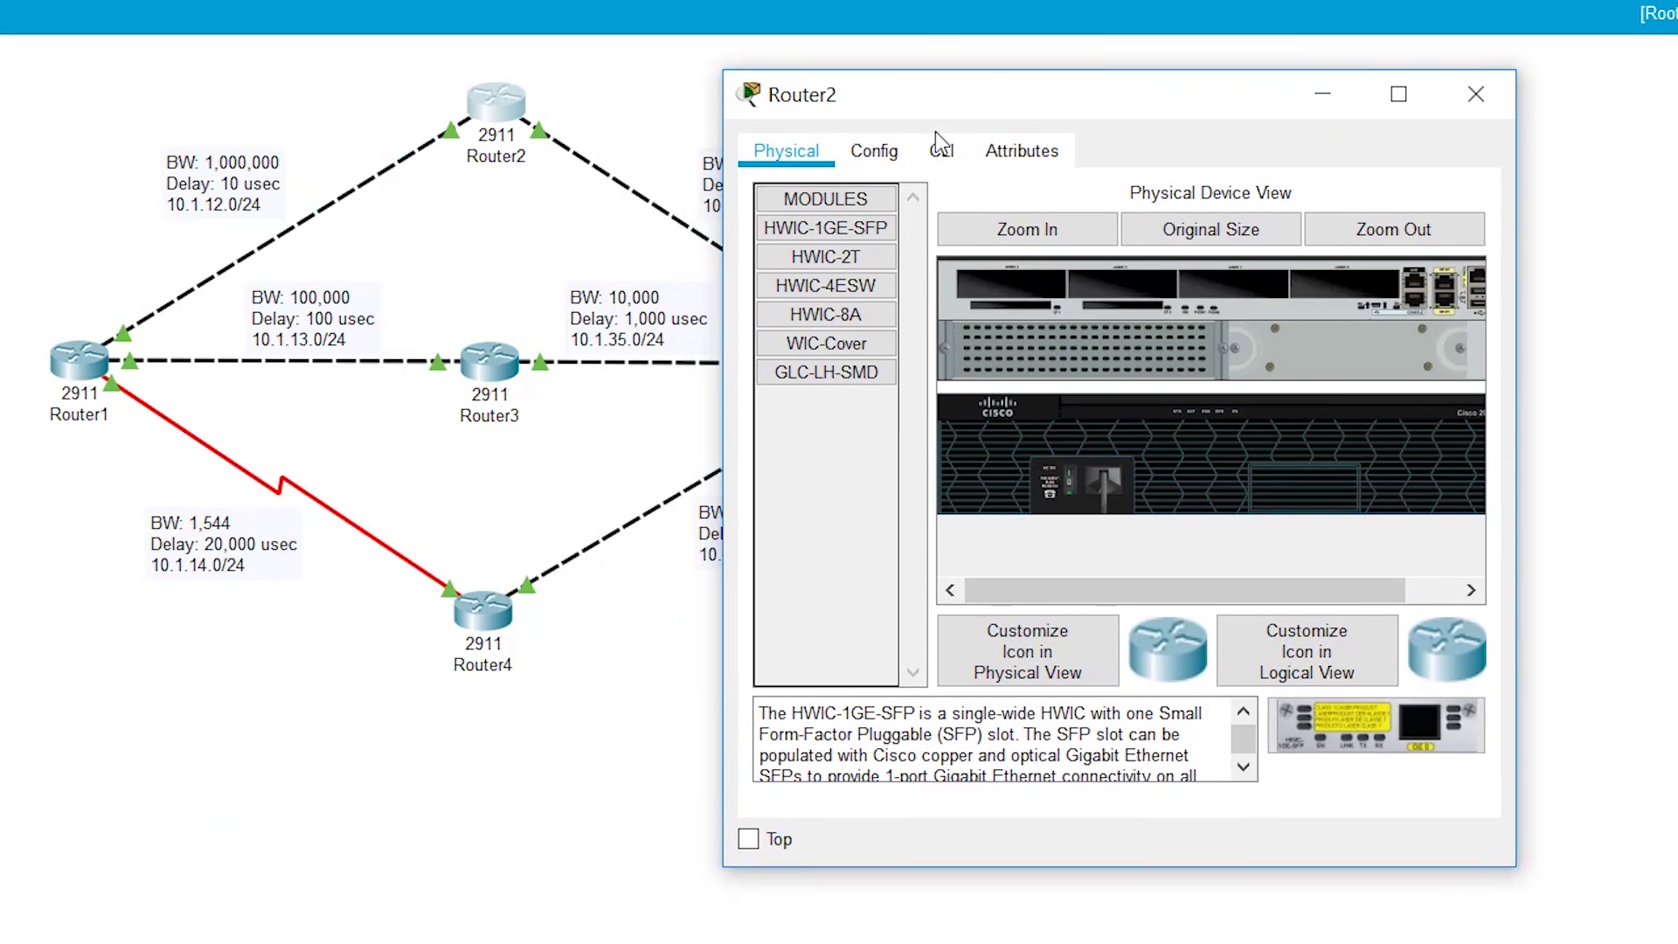
click(942, 153)
key(Return)
key(Return)
text(en)
key(Return)
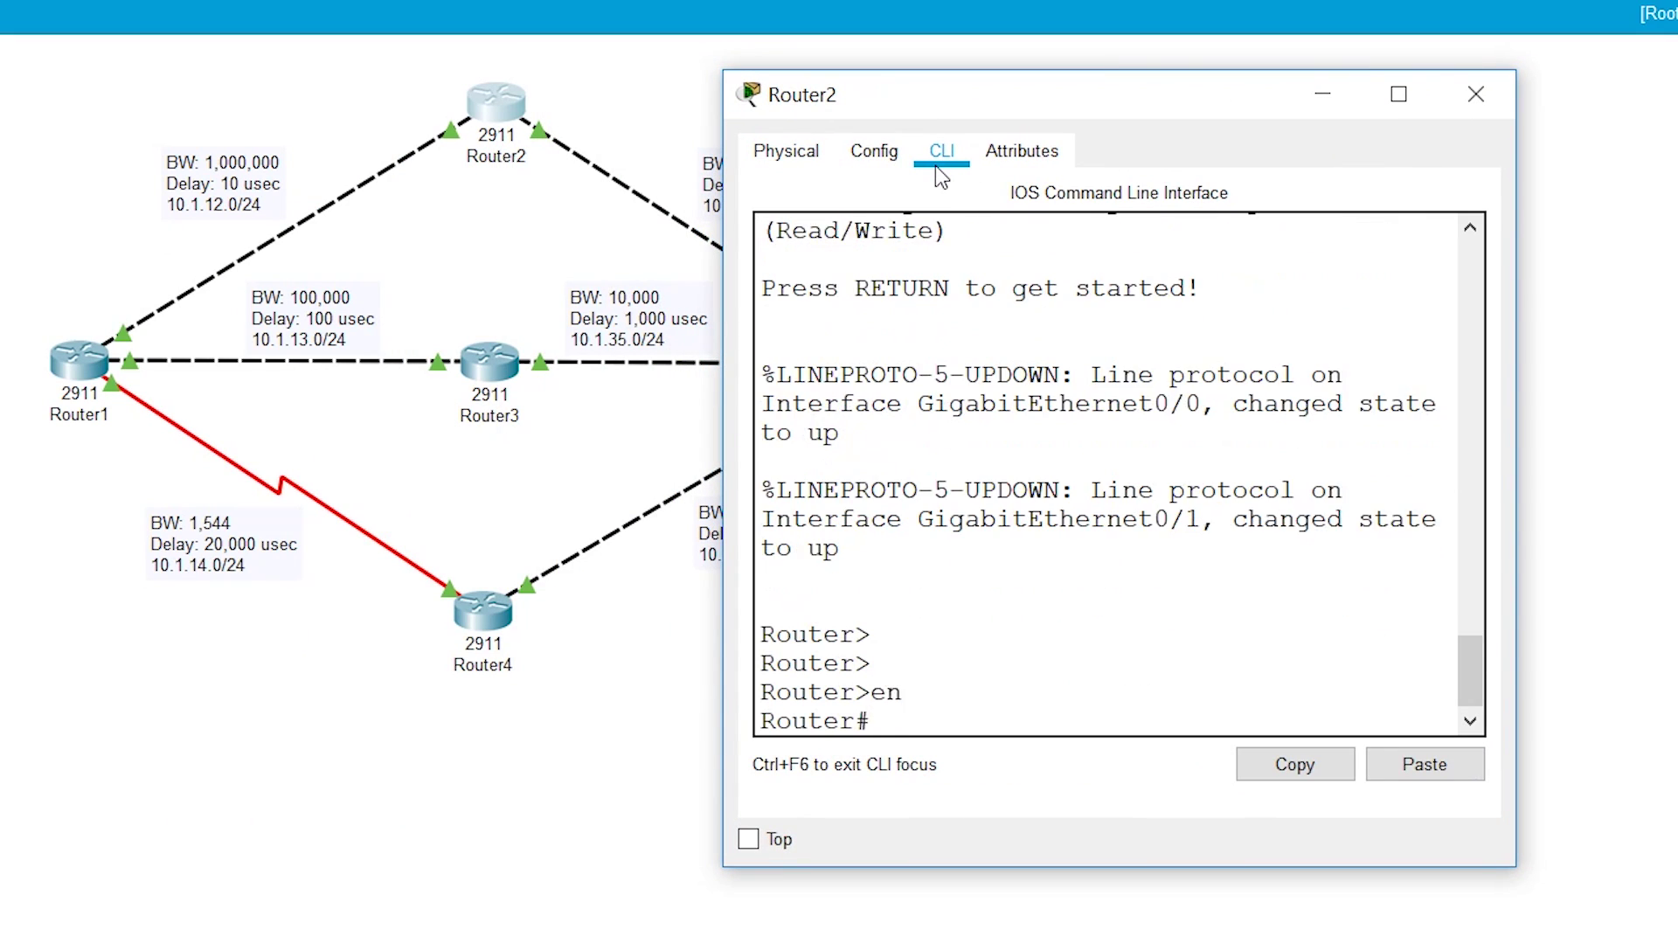
key(Return)
text(conf t)
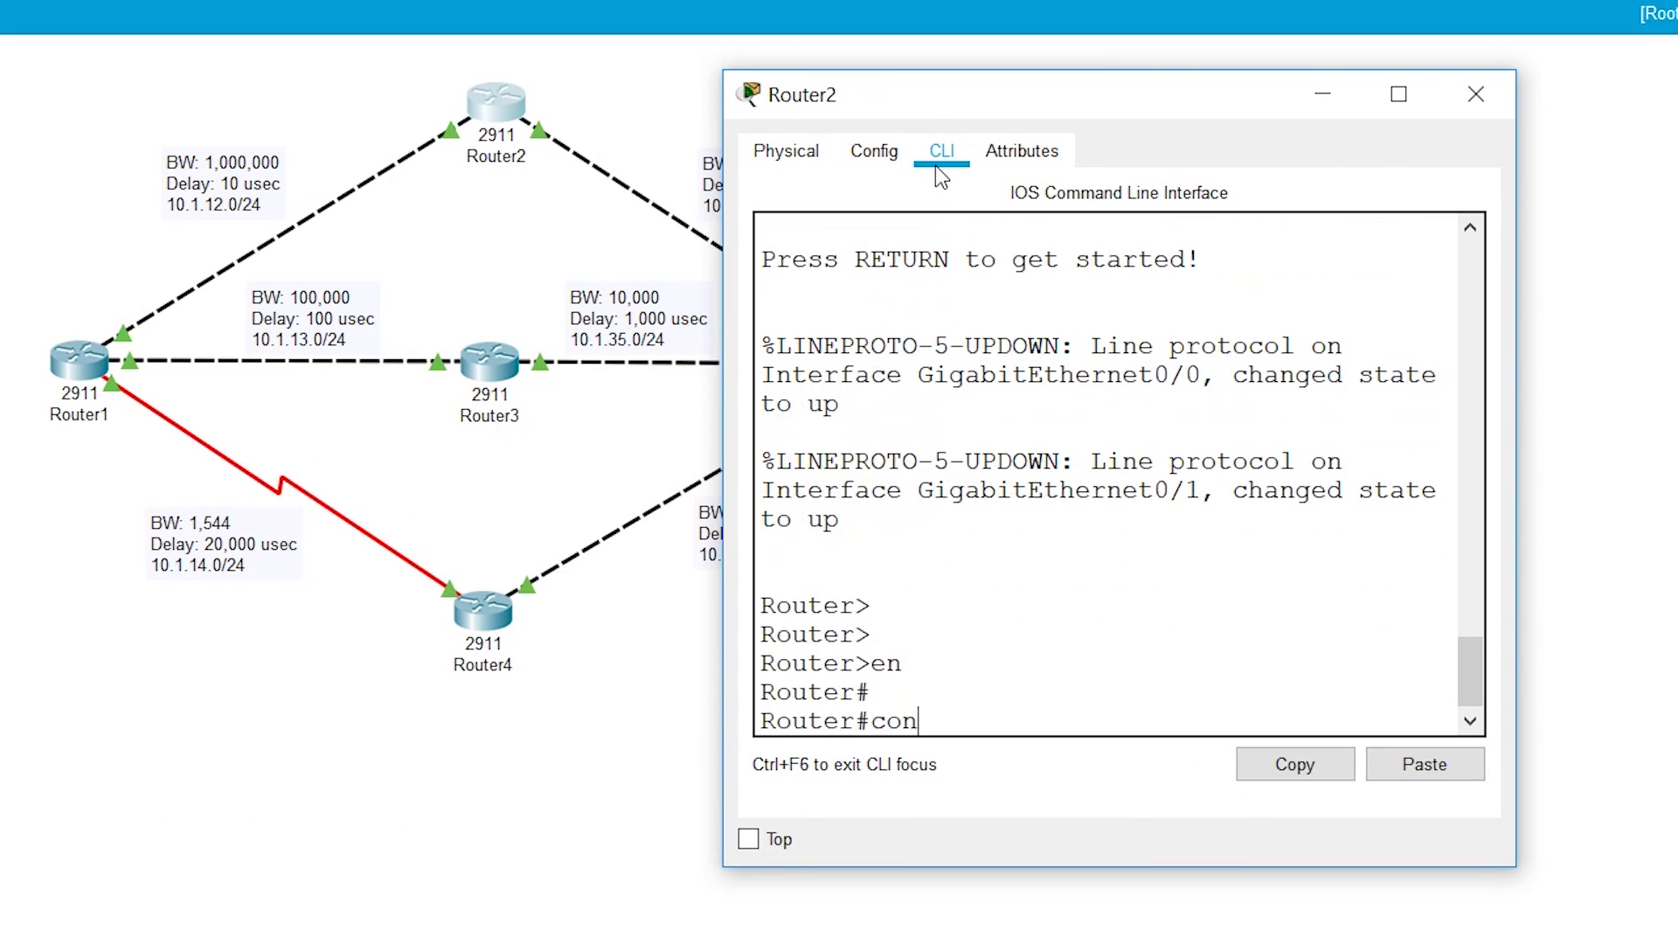
key(Return)
- Start the EIGRP routing process on Router2 with autonomous system number 1
text(rout)
key(Tab)
text(ei)
key(Tab)
text(1)
key(Return)
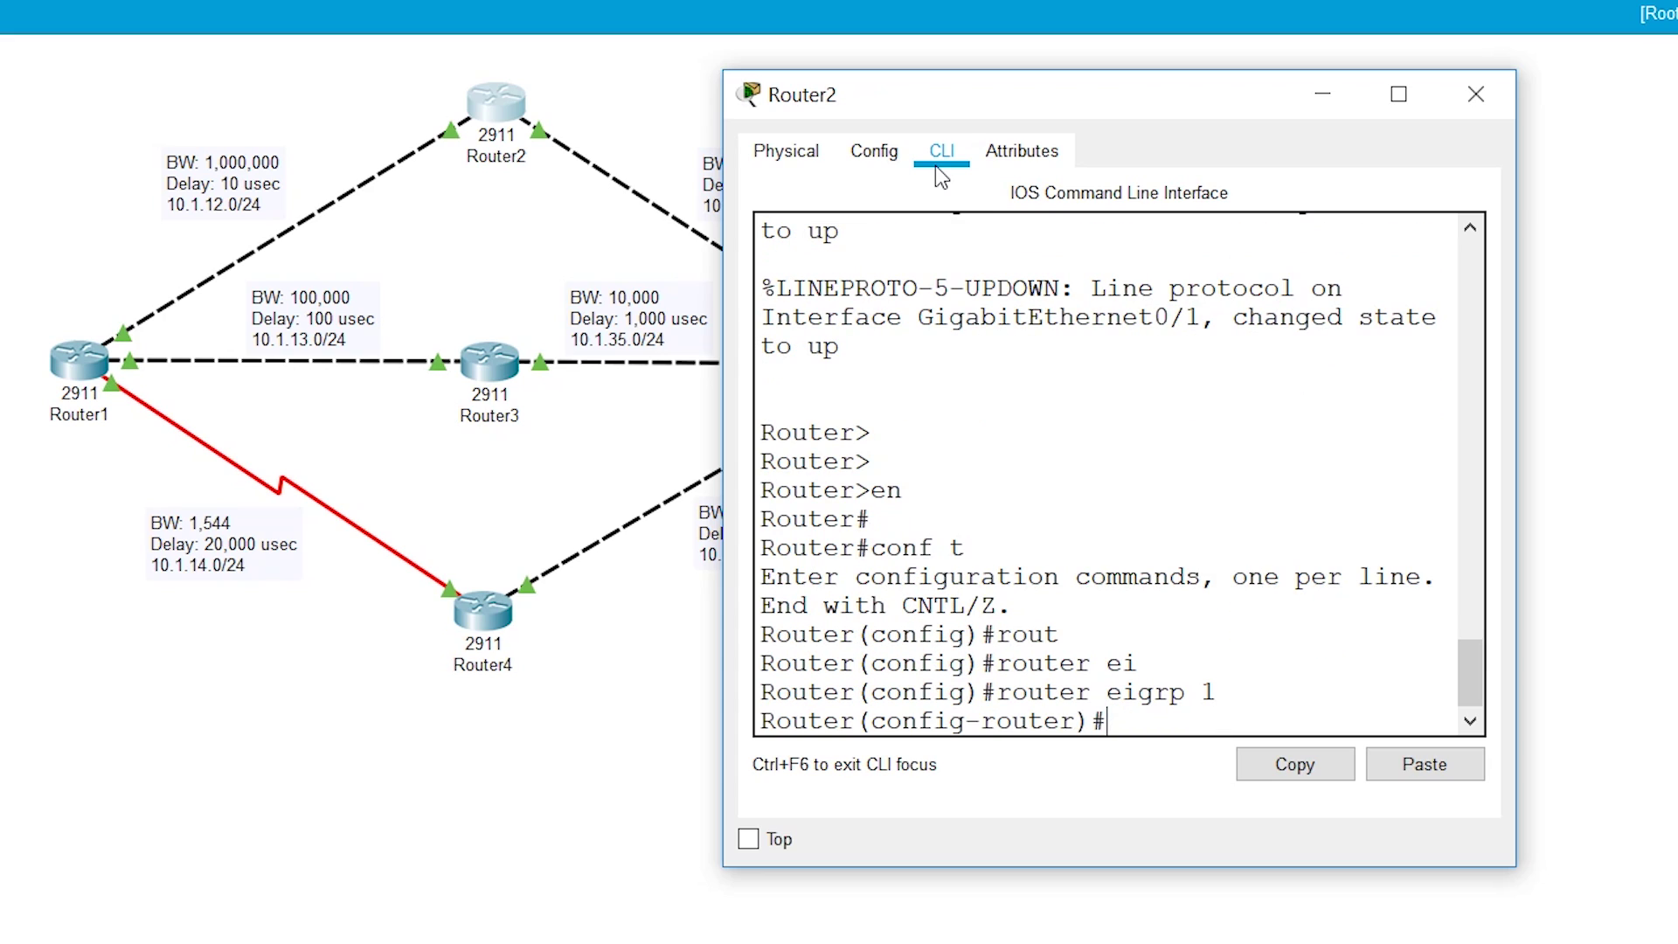
- Move Router2's window off the topology and advertise network 10.1.12.0 with wildcard mask 0.0.0.255 in its EIGRP process
drag(1035, 121, 597, 340)
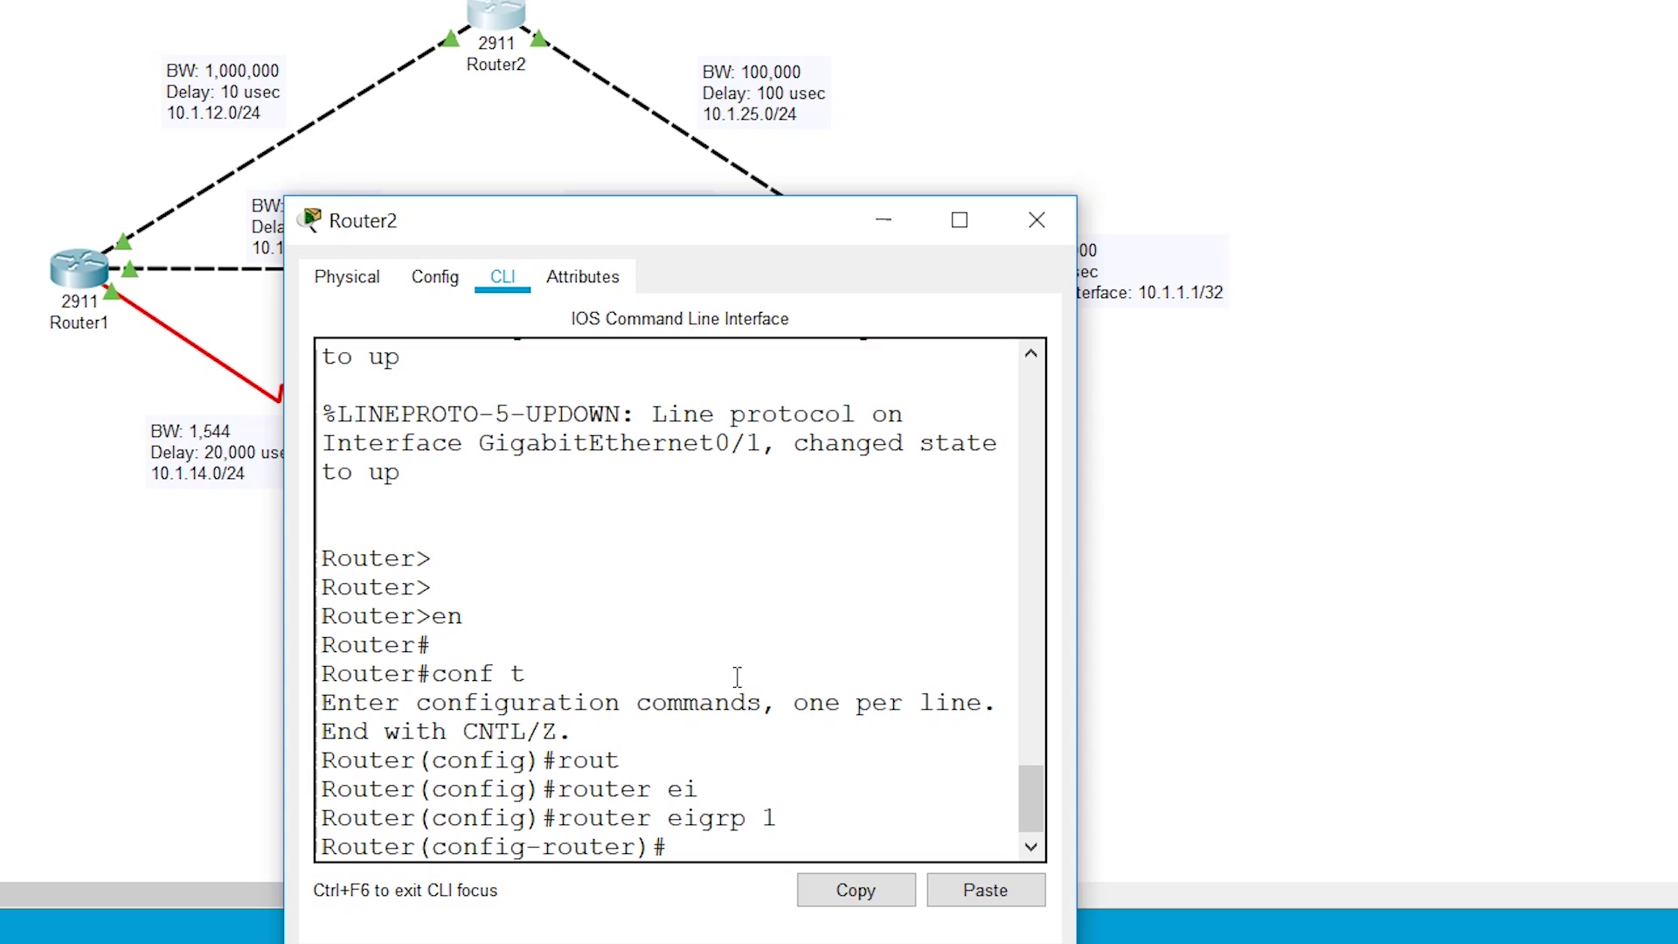
text(ne)
key(Tab)
text(t)
key(Tab)
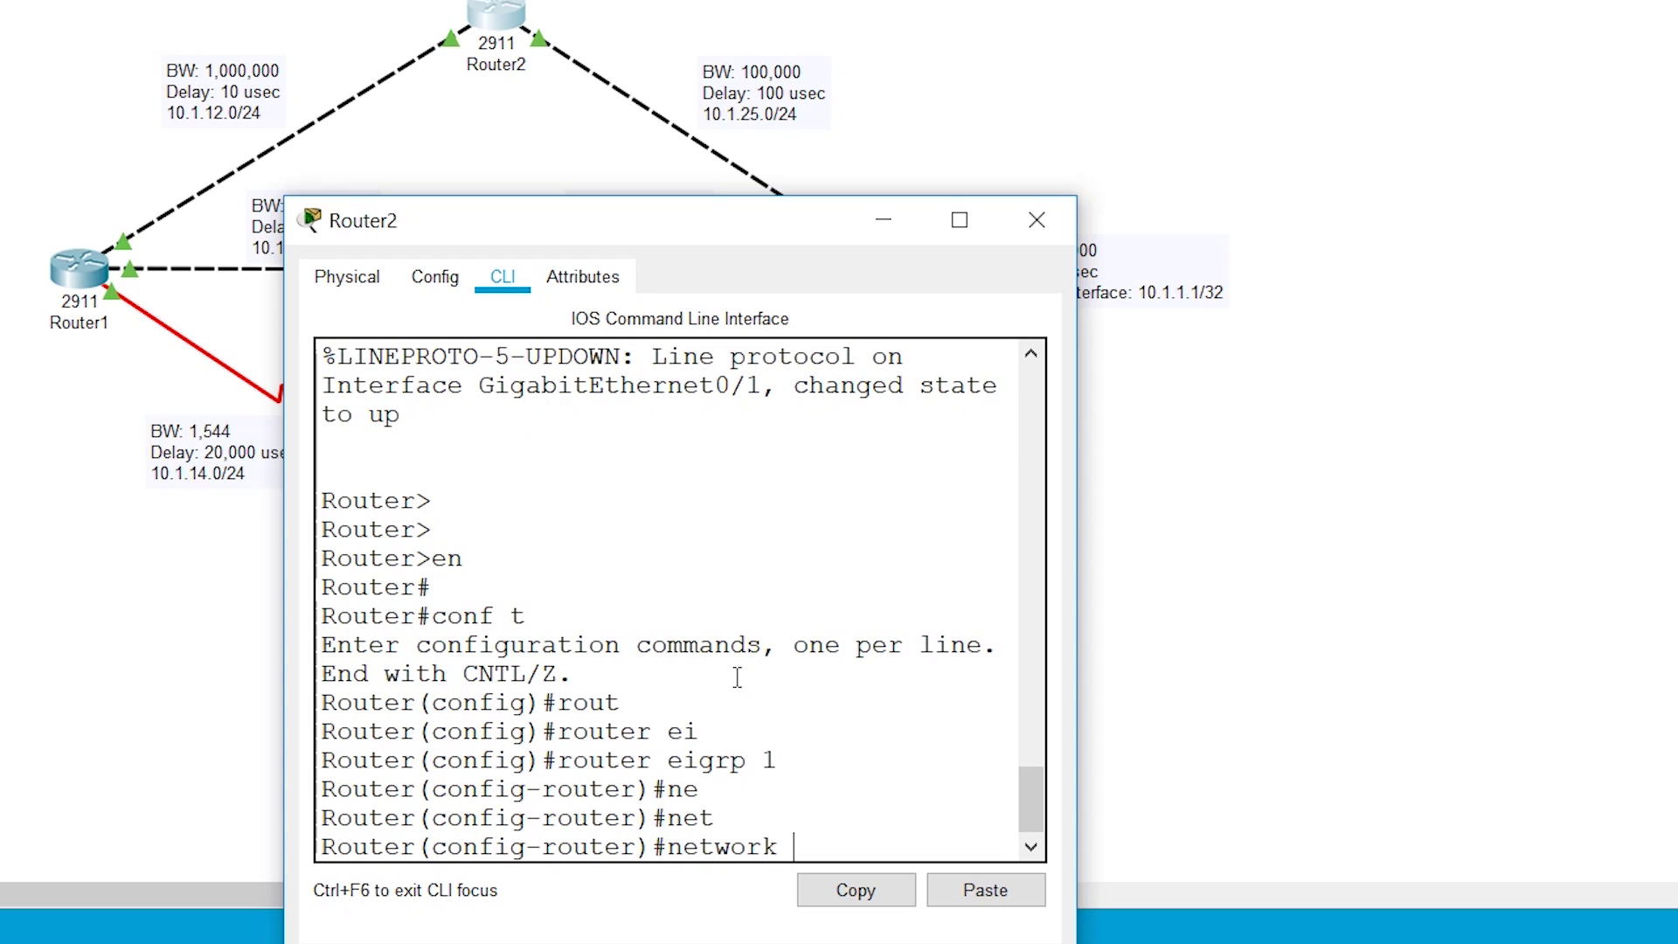
text(10.1.12.0 0.0.0.)
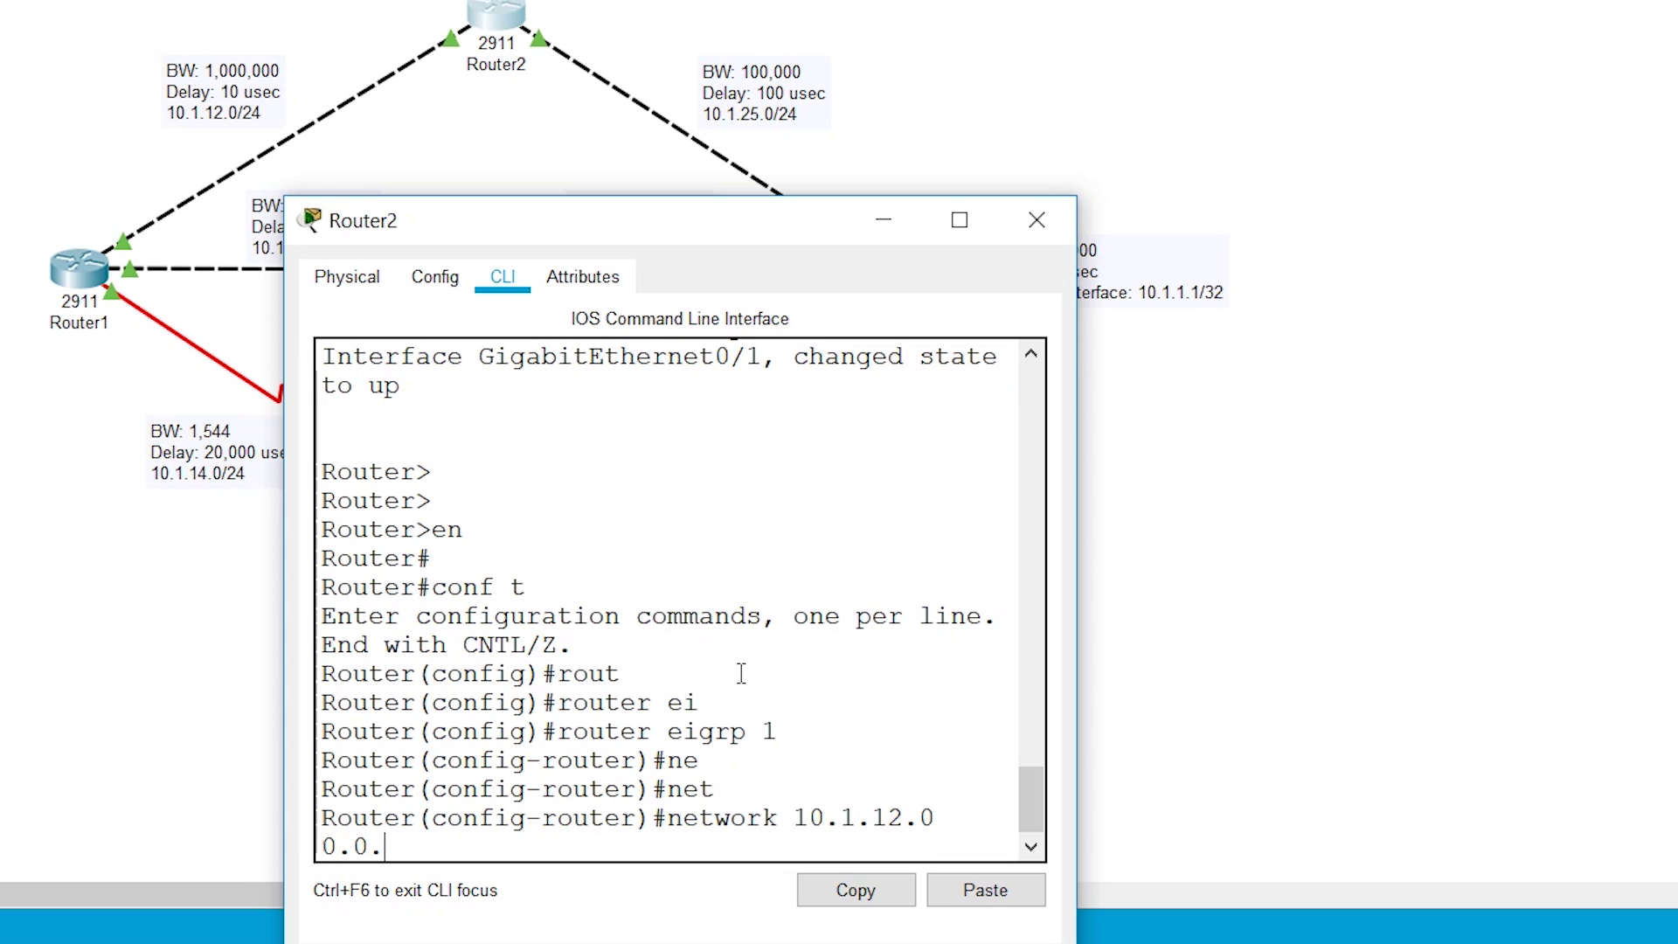
text(255)
key(Return)
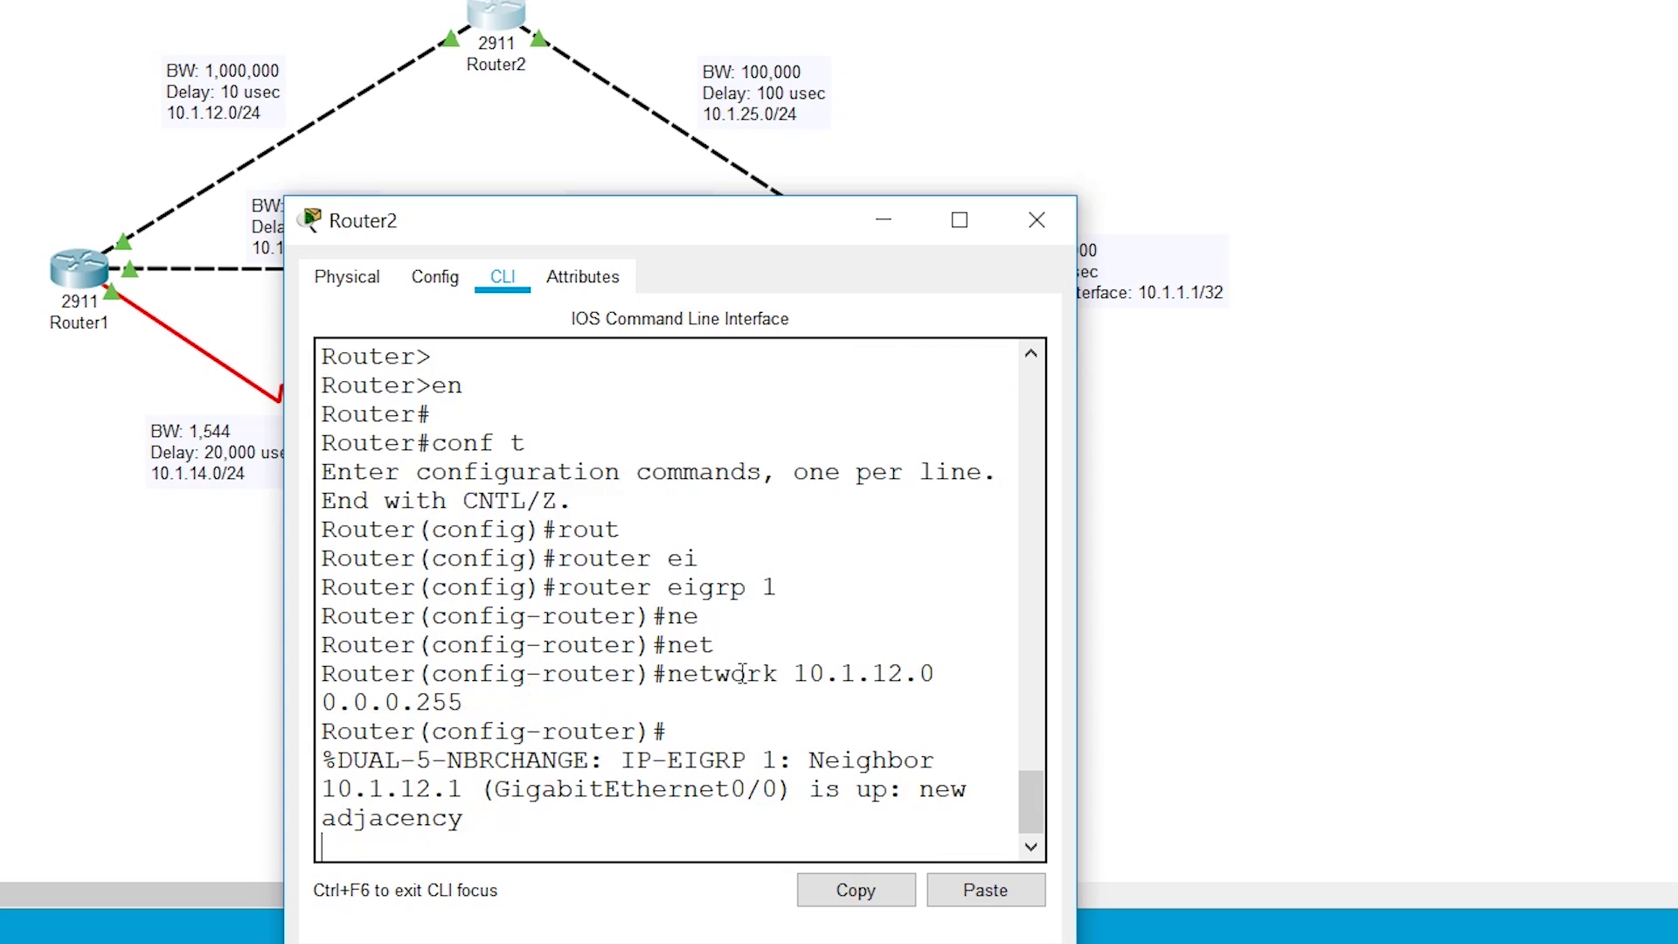
key(Return)
key(Return)
key(Return)
key(Return)
key(Return)
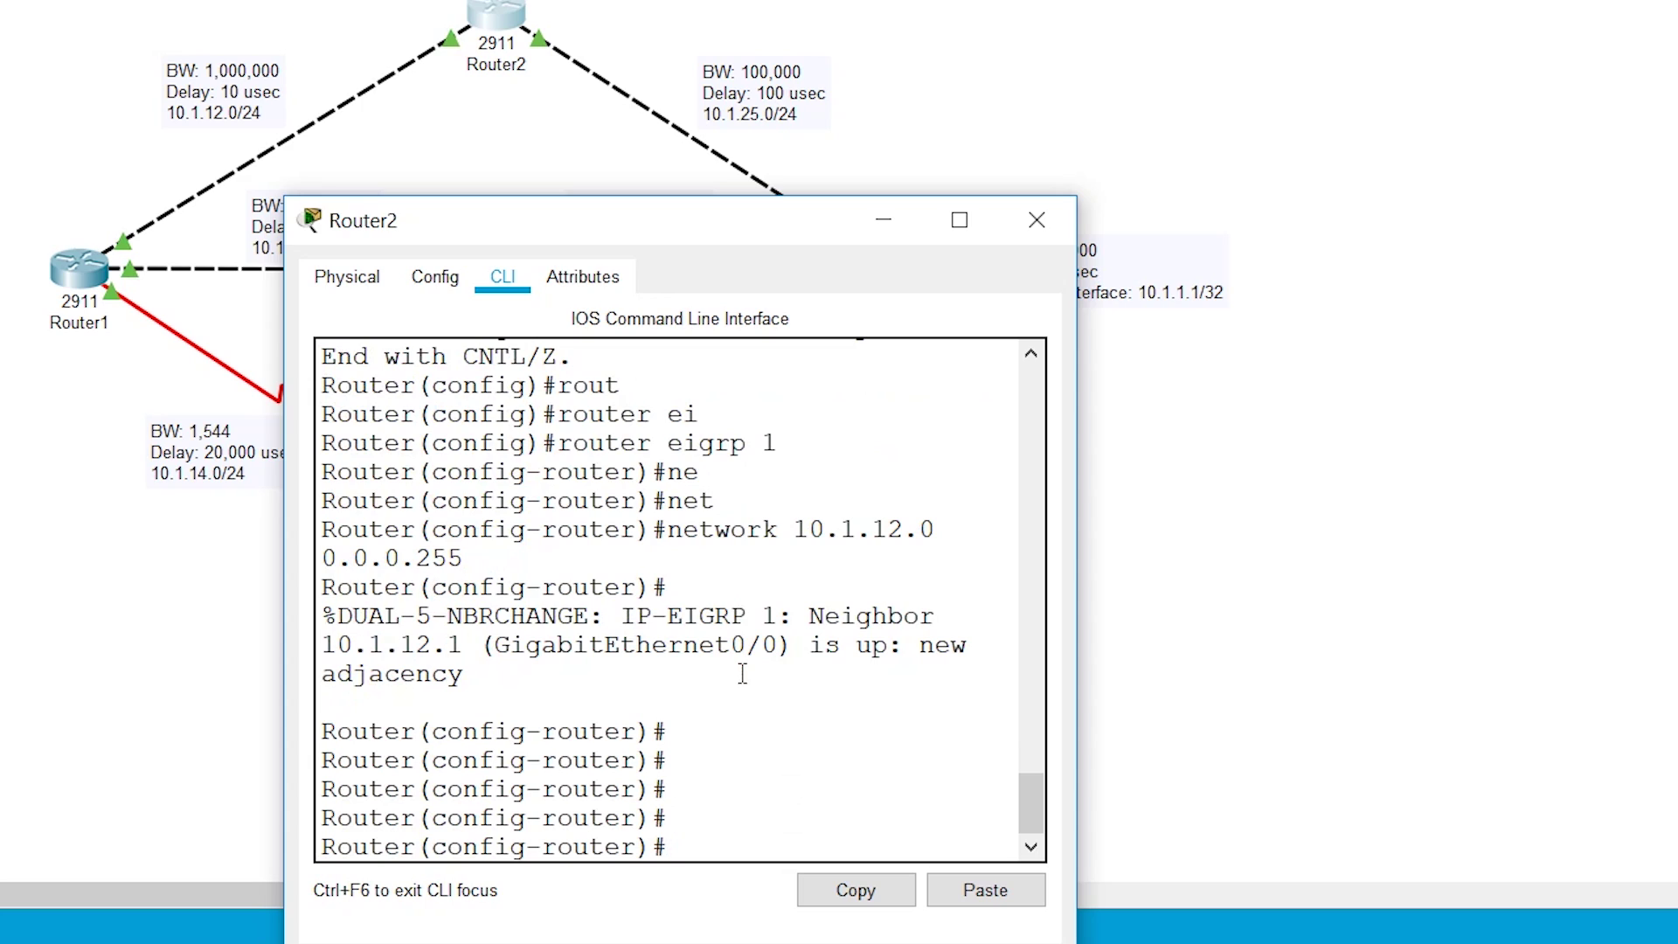
- Display Router2's EIGRP interfaces with do sh ip eig int, then widen and reposition its window so the table fits
text(do sh ip eig)
key(Tab)
text(int)
key(Return)
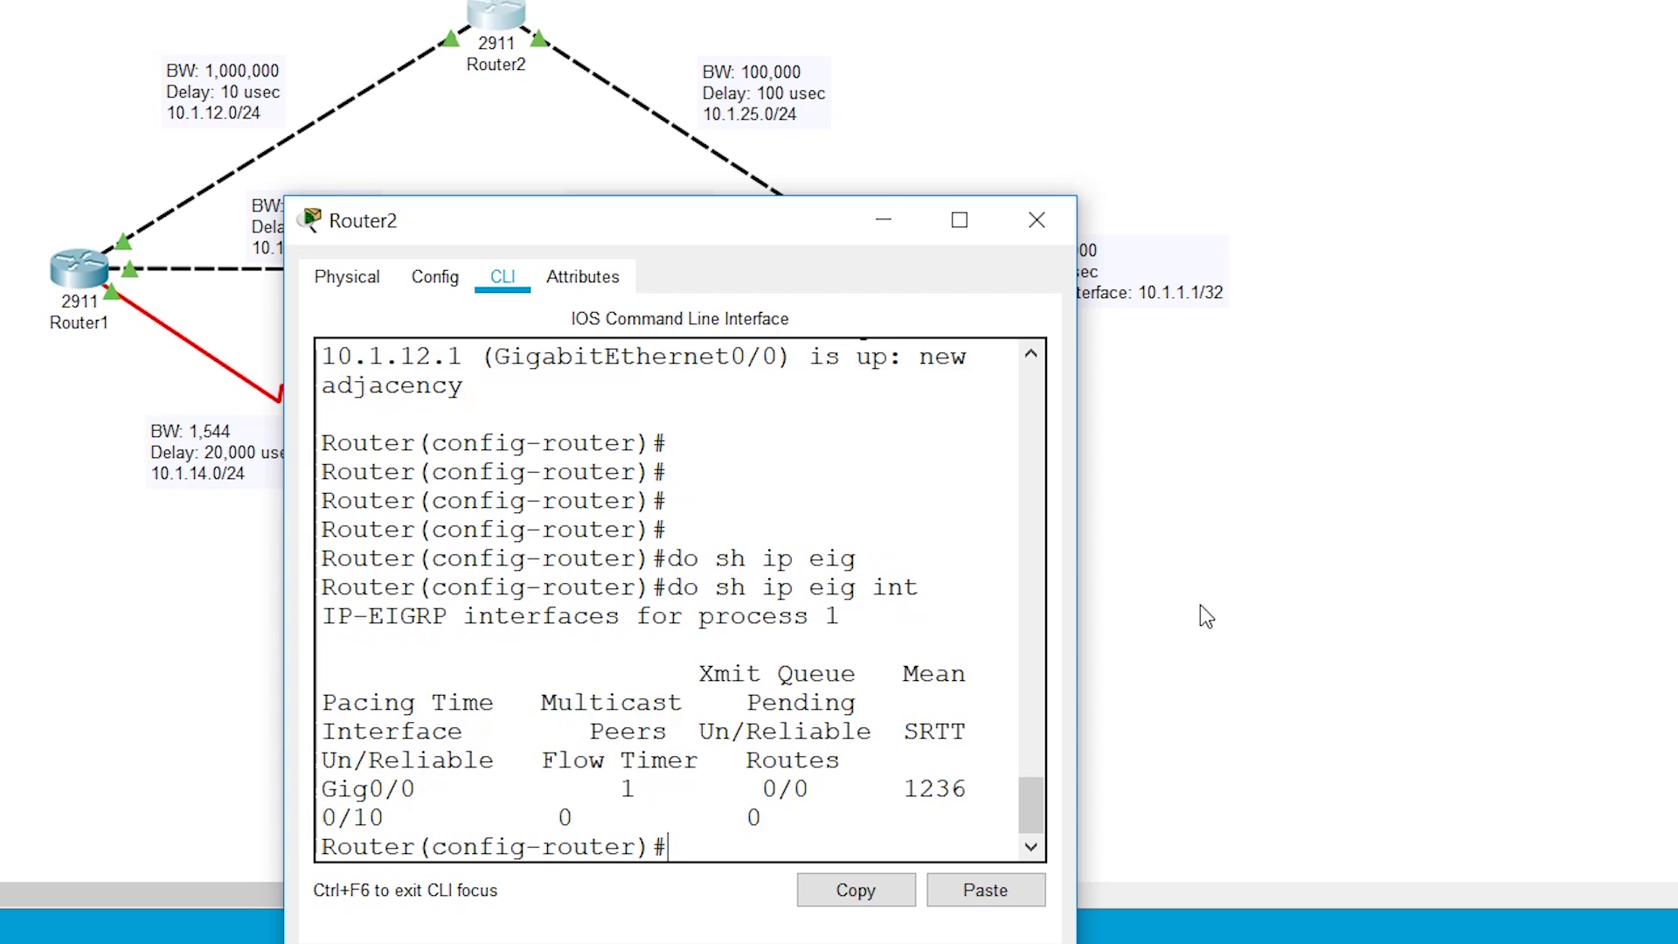
drag(1077, 560, 1677, 560)
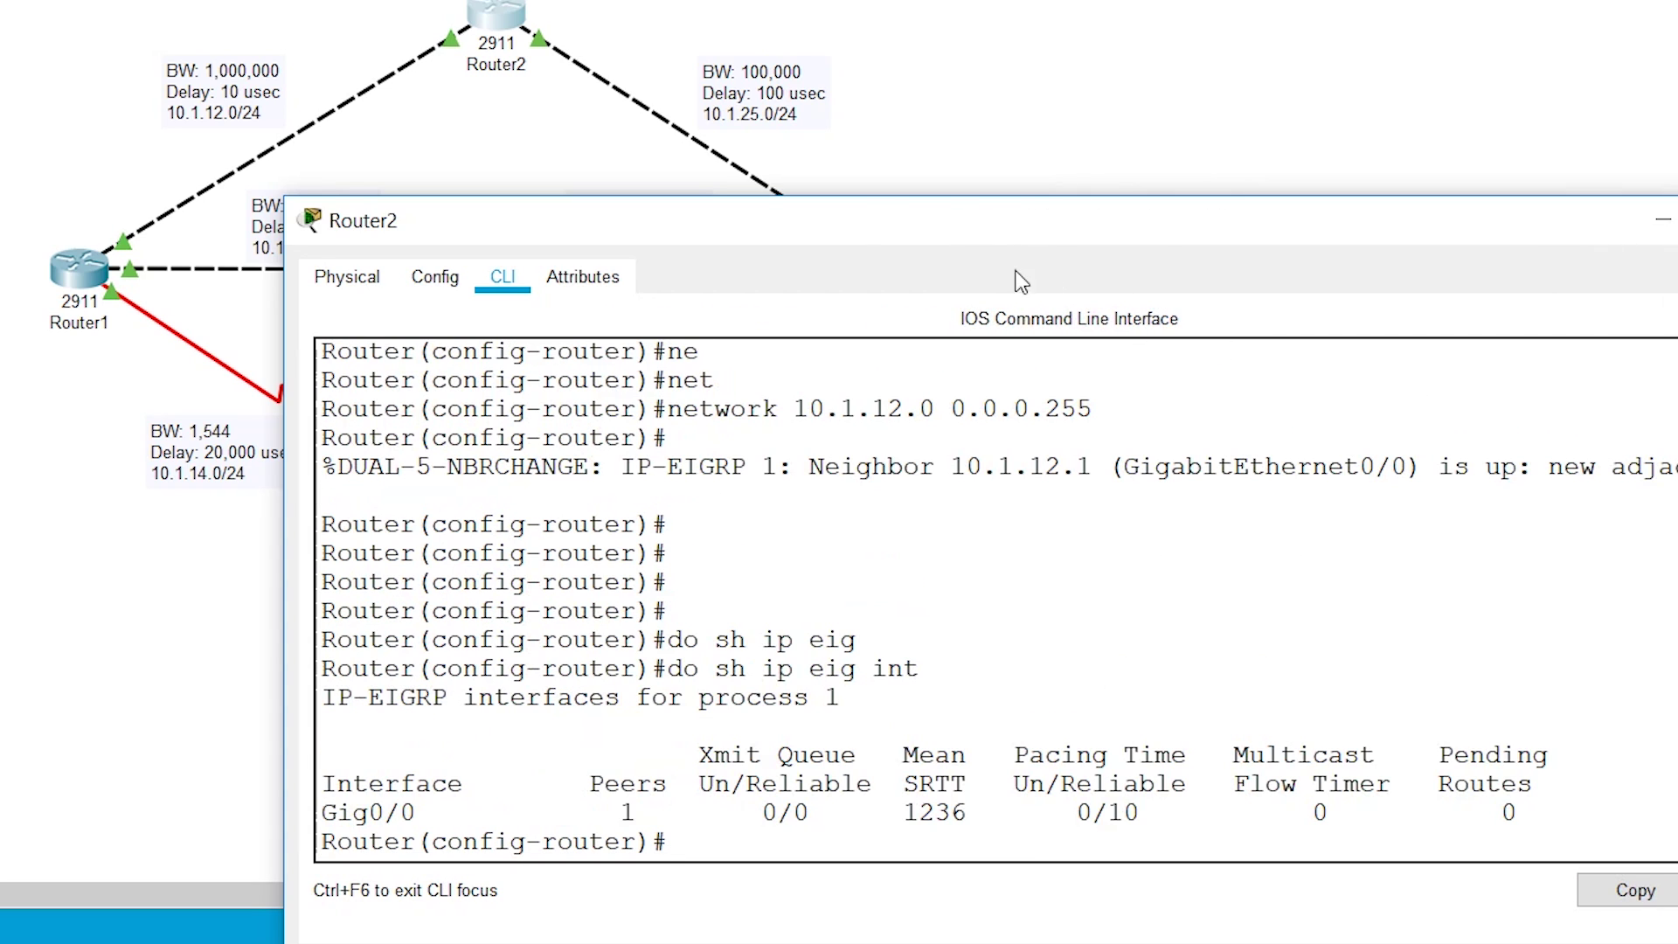
drag(830, 225, 396, 191)
- Compare the Gig0/0 entry in Router2's EIGRP table with the address and wildcard mask of its network statement
drag(304, 777, 132, 775)
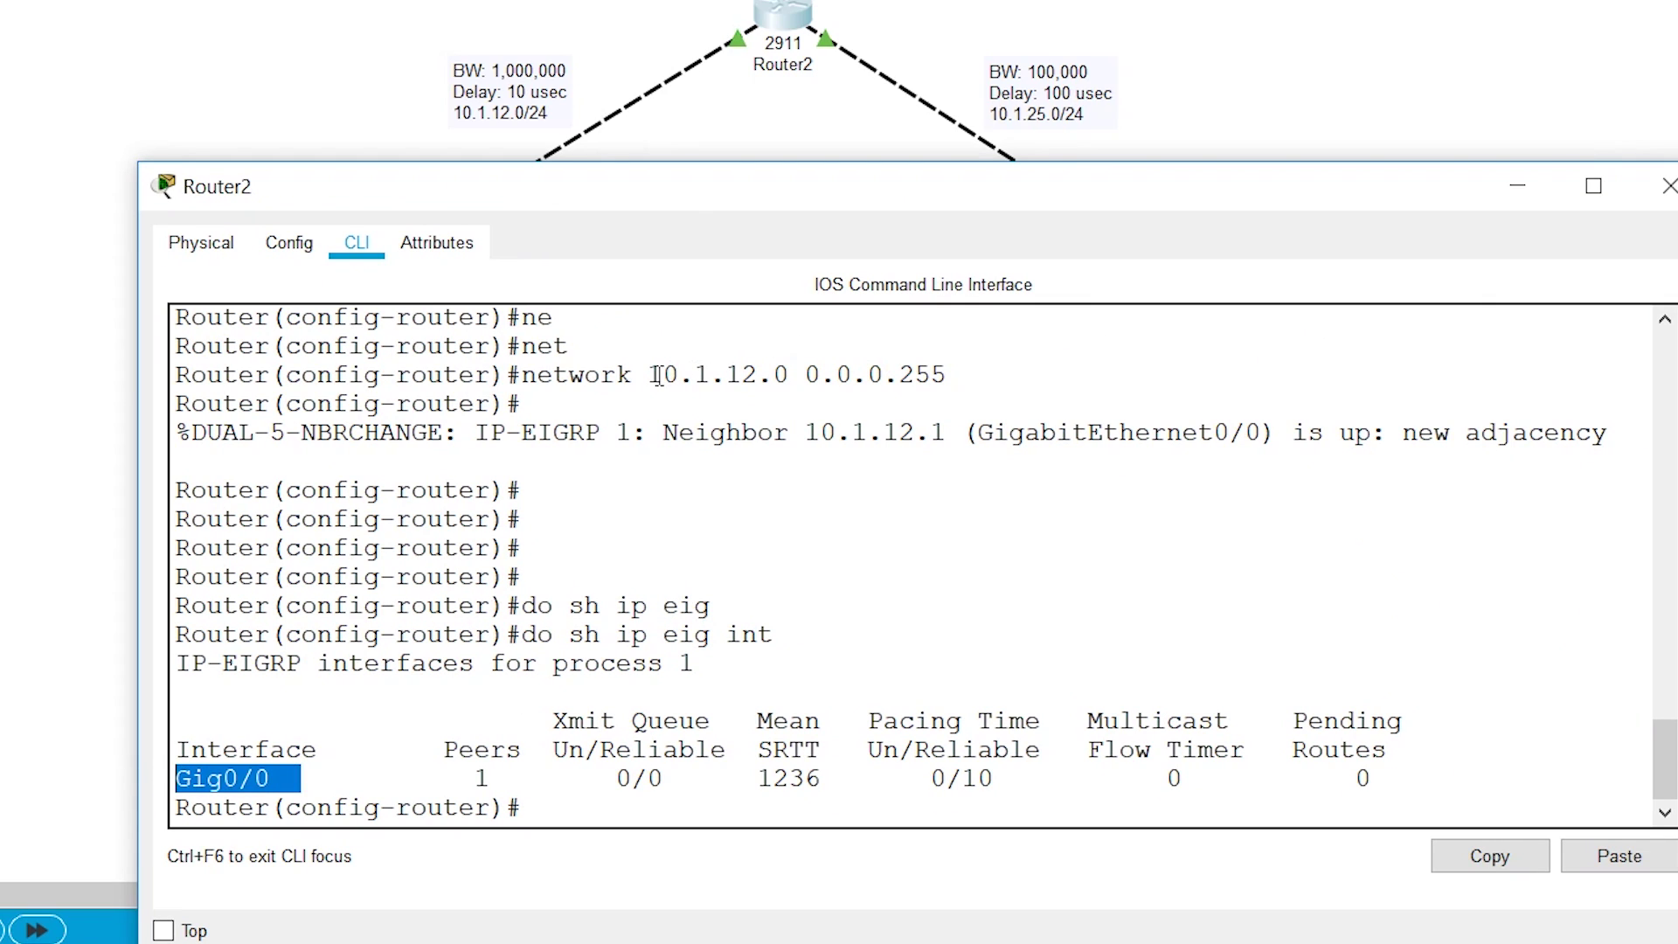
drag(971, 376, 526, 374)
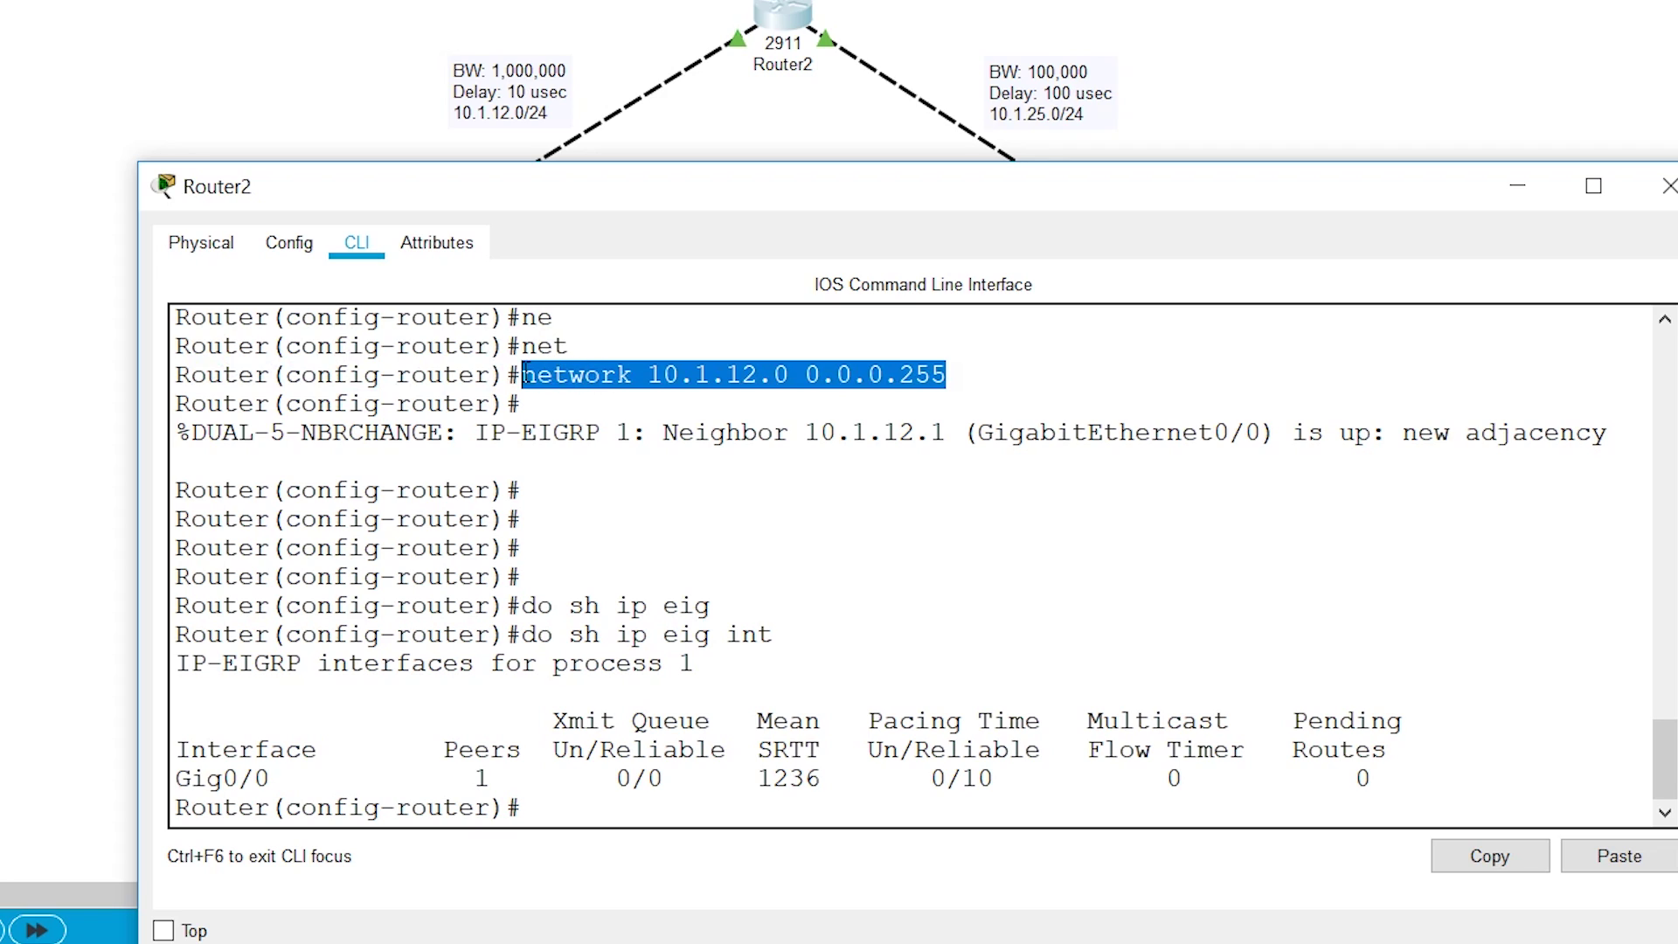
click(680, 378)
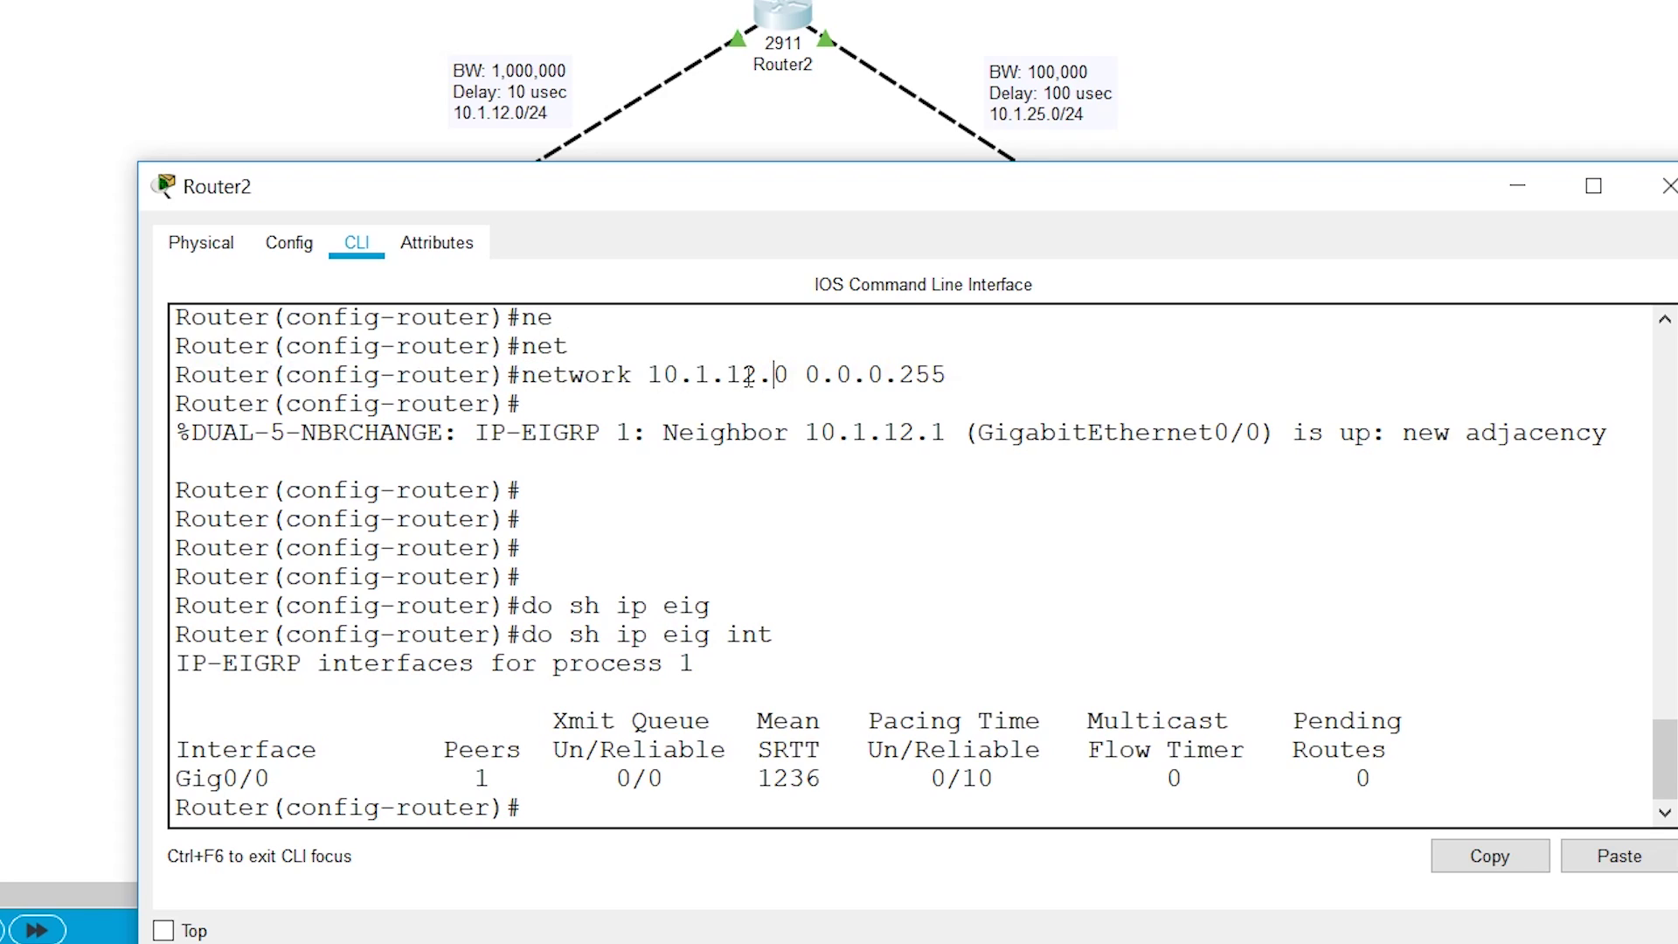
drag(806, 376, 900, 376)
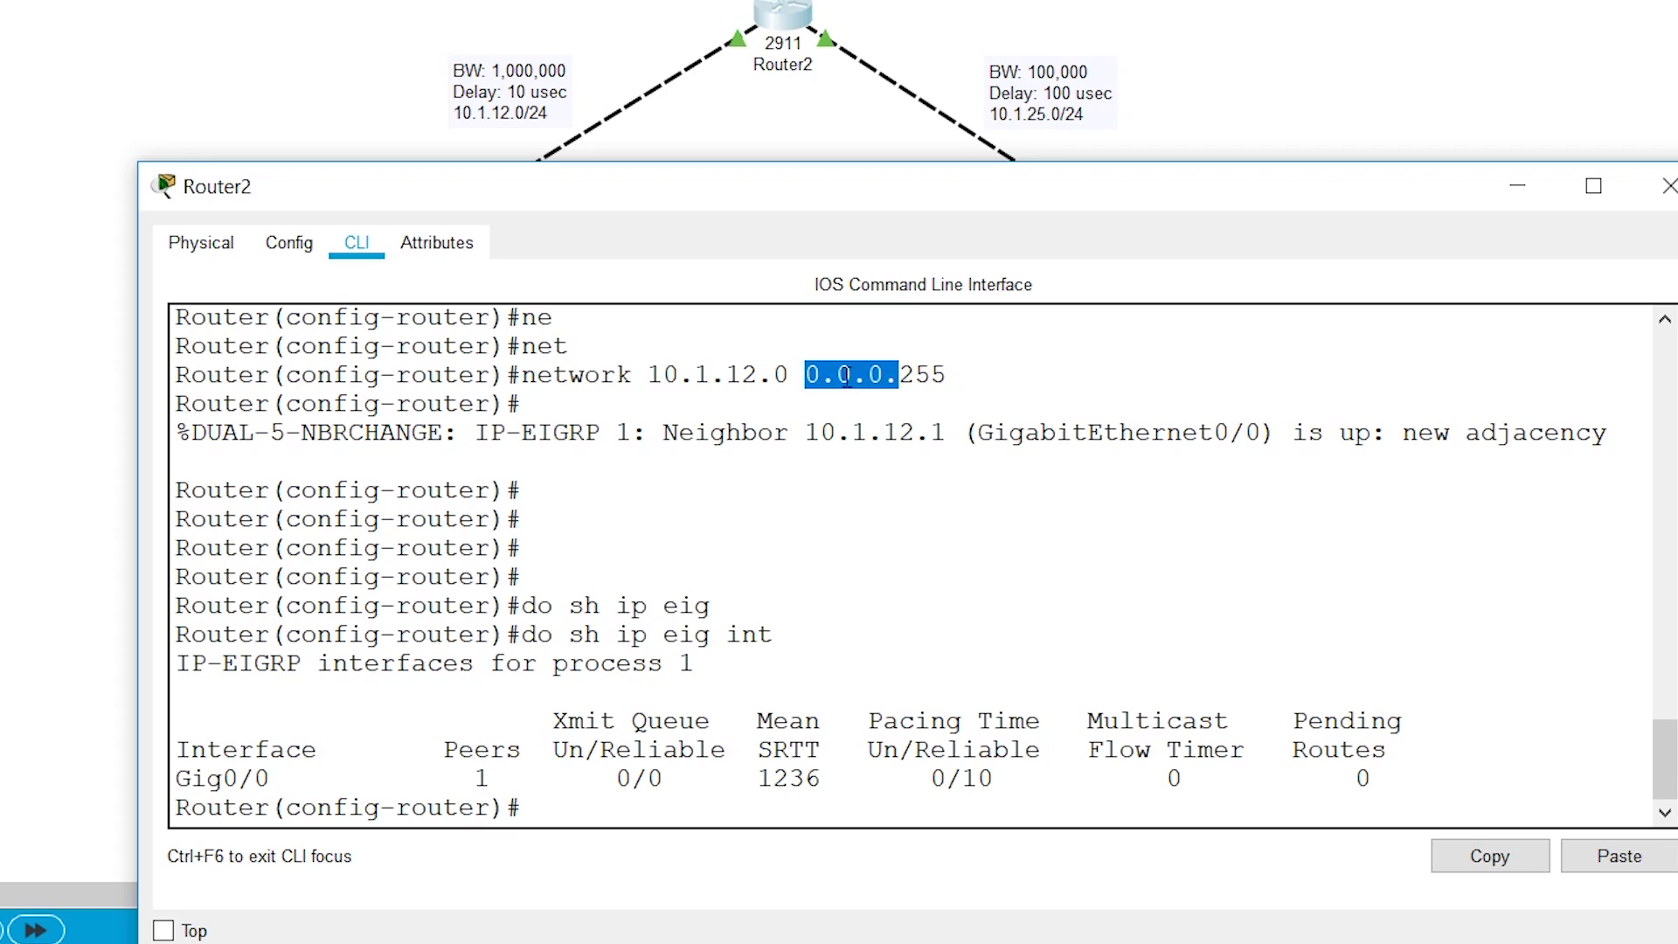
drag(765, 375, 652, 374)
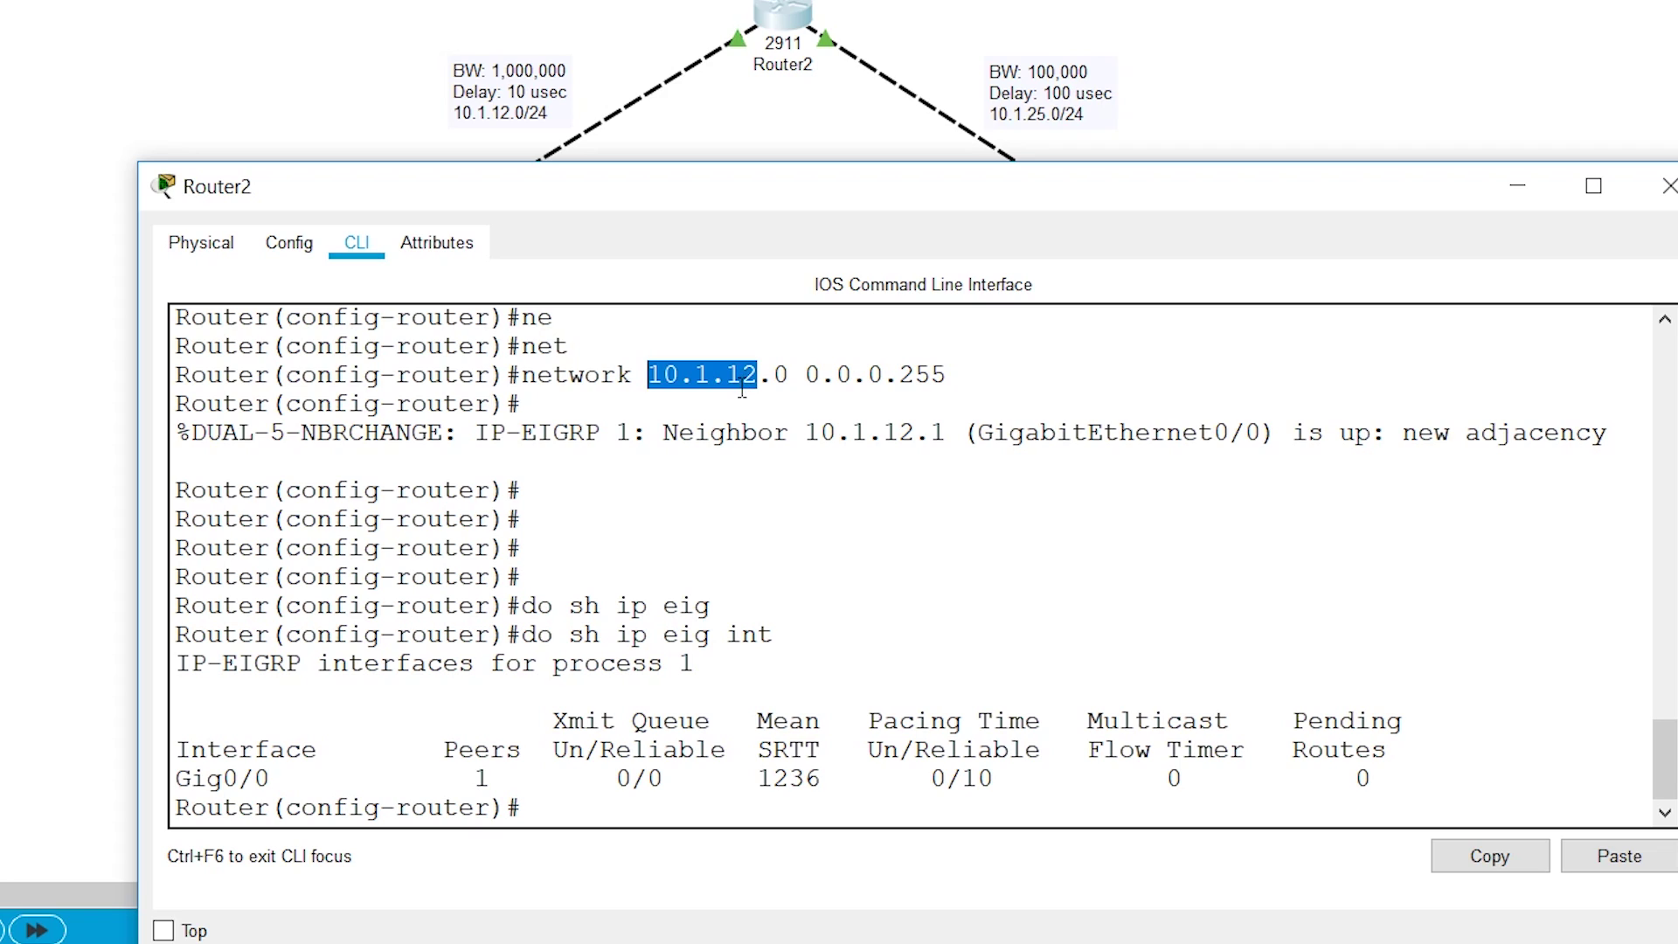
click(648, 795)
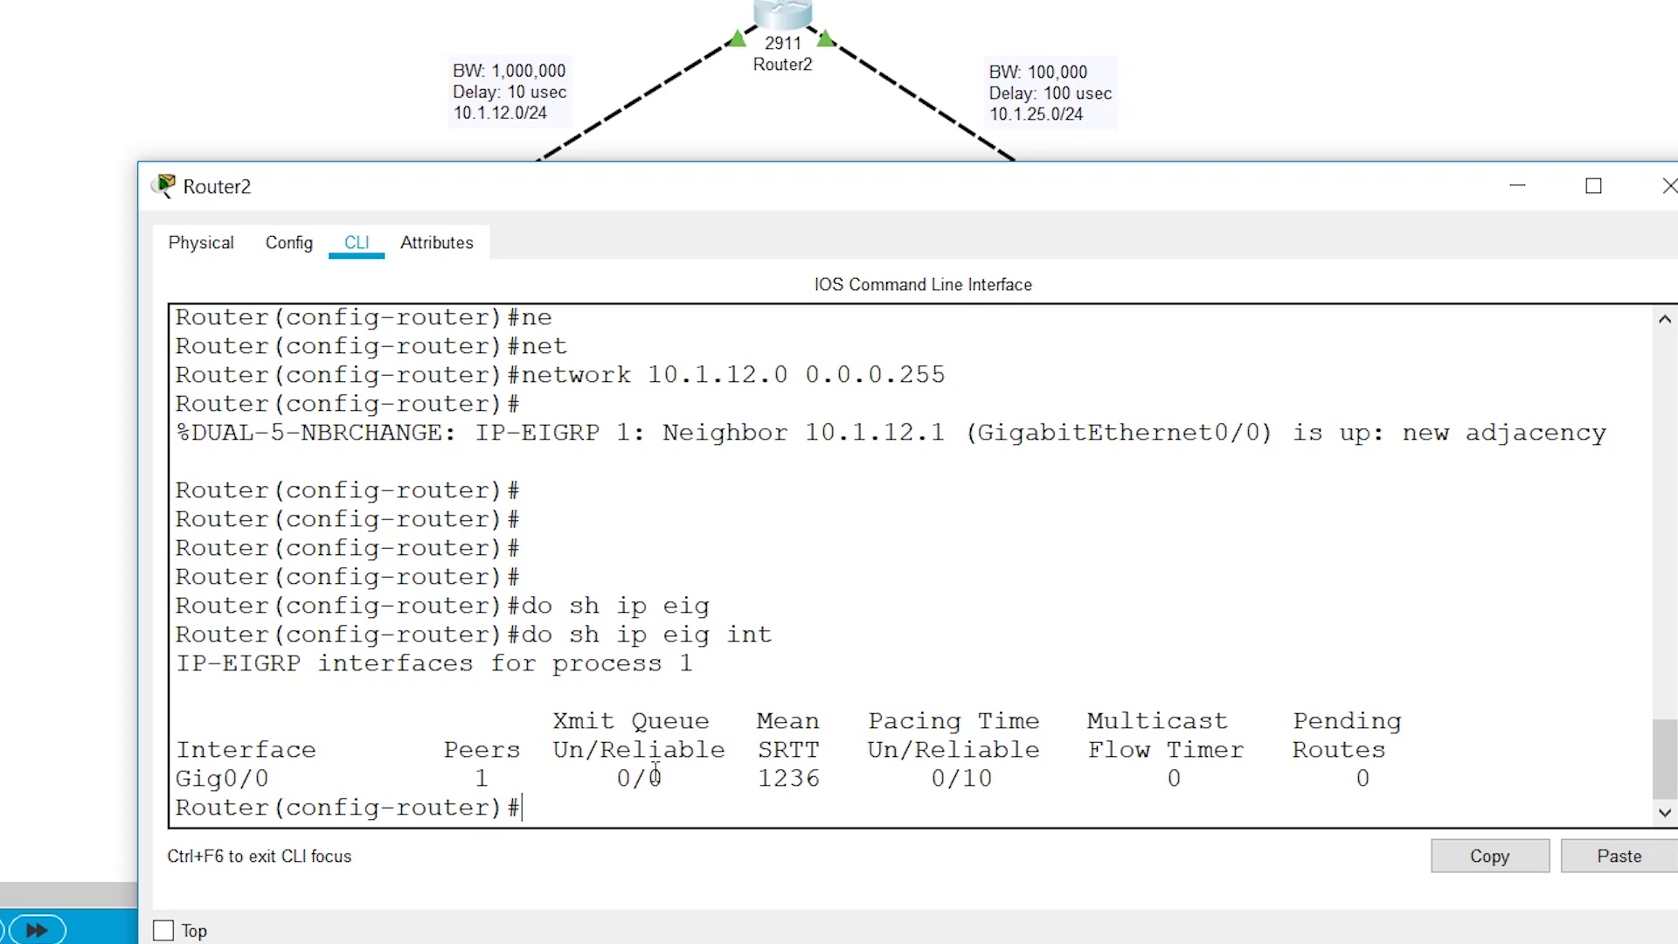
- Reuse the earlier network command on Router2 to advertise 10.1.25.0 with wildcard mask 0.0.0.255 in EIGRP
key(Return)
key(Return)
key(Up)
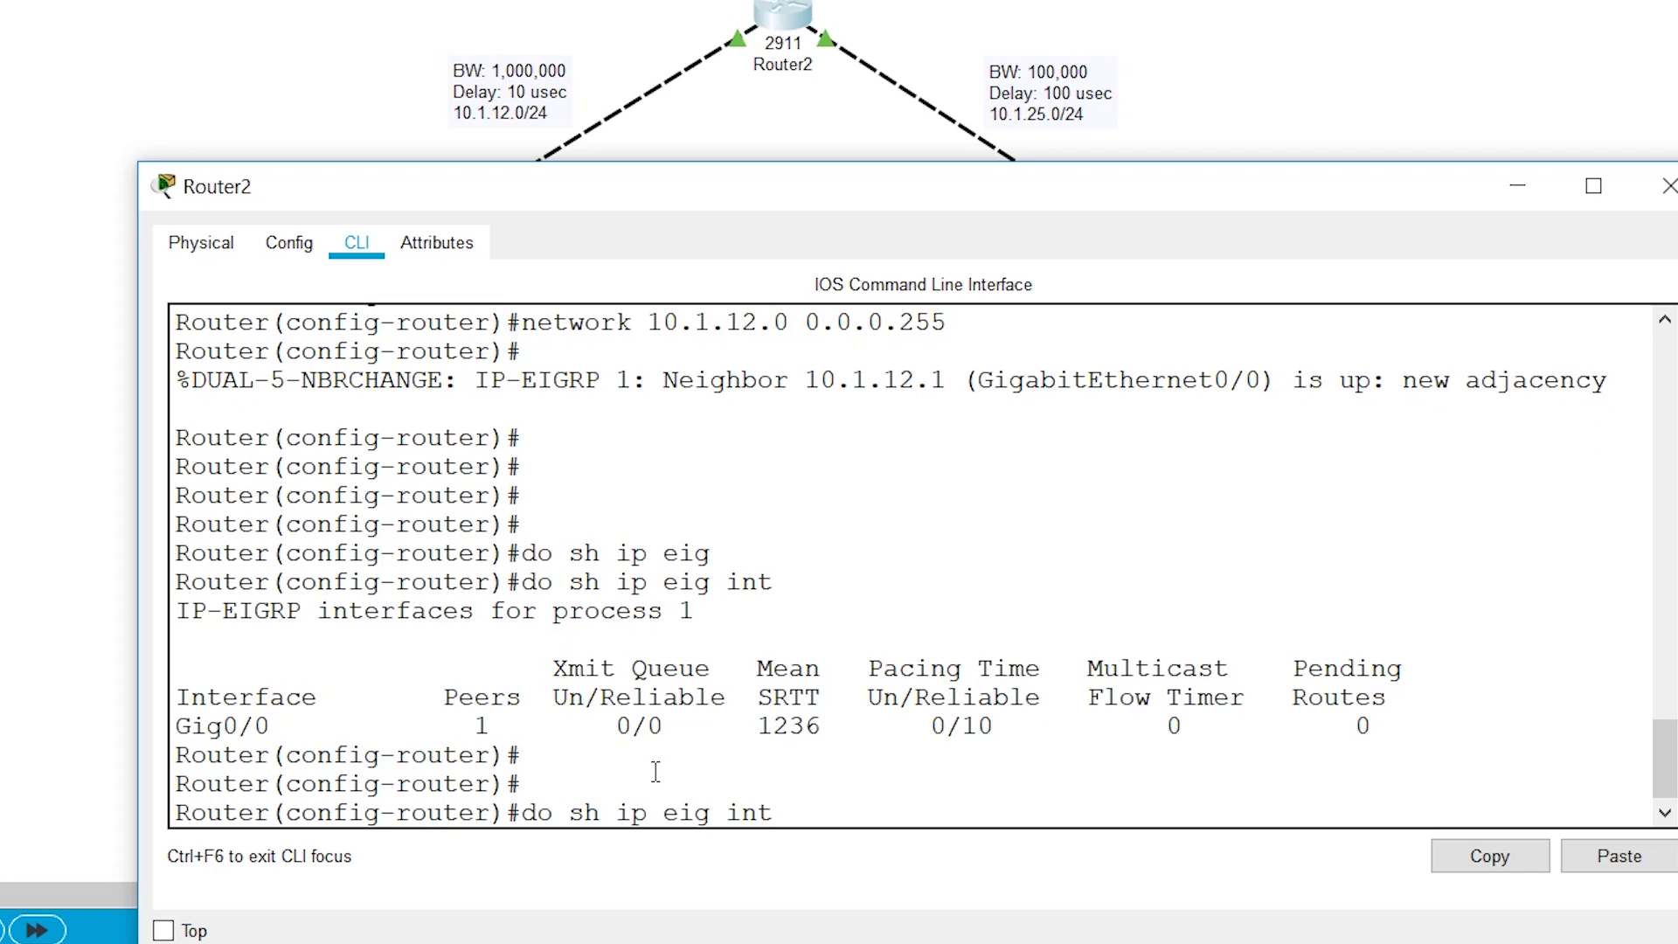
key(Up)
key(Up)
key(Left)
key(Left)
key(Left)
key(Left)
key(Left)
key(Left)
key(Left)
key(Left)
key(Left)
key(Left)
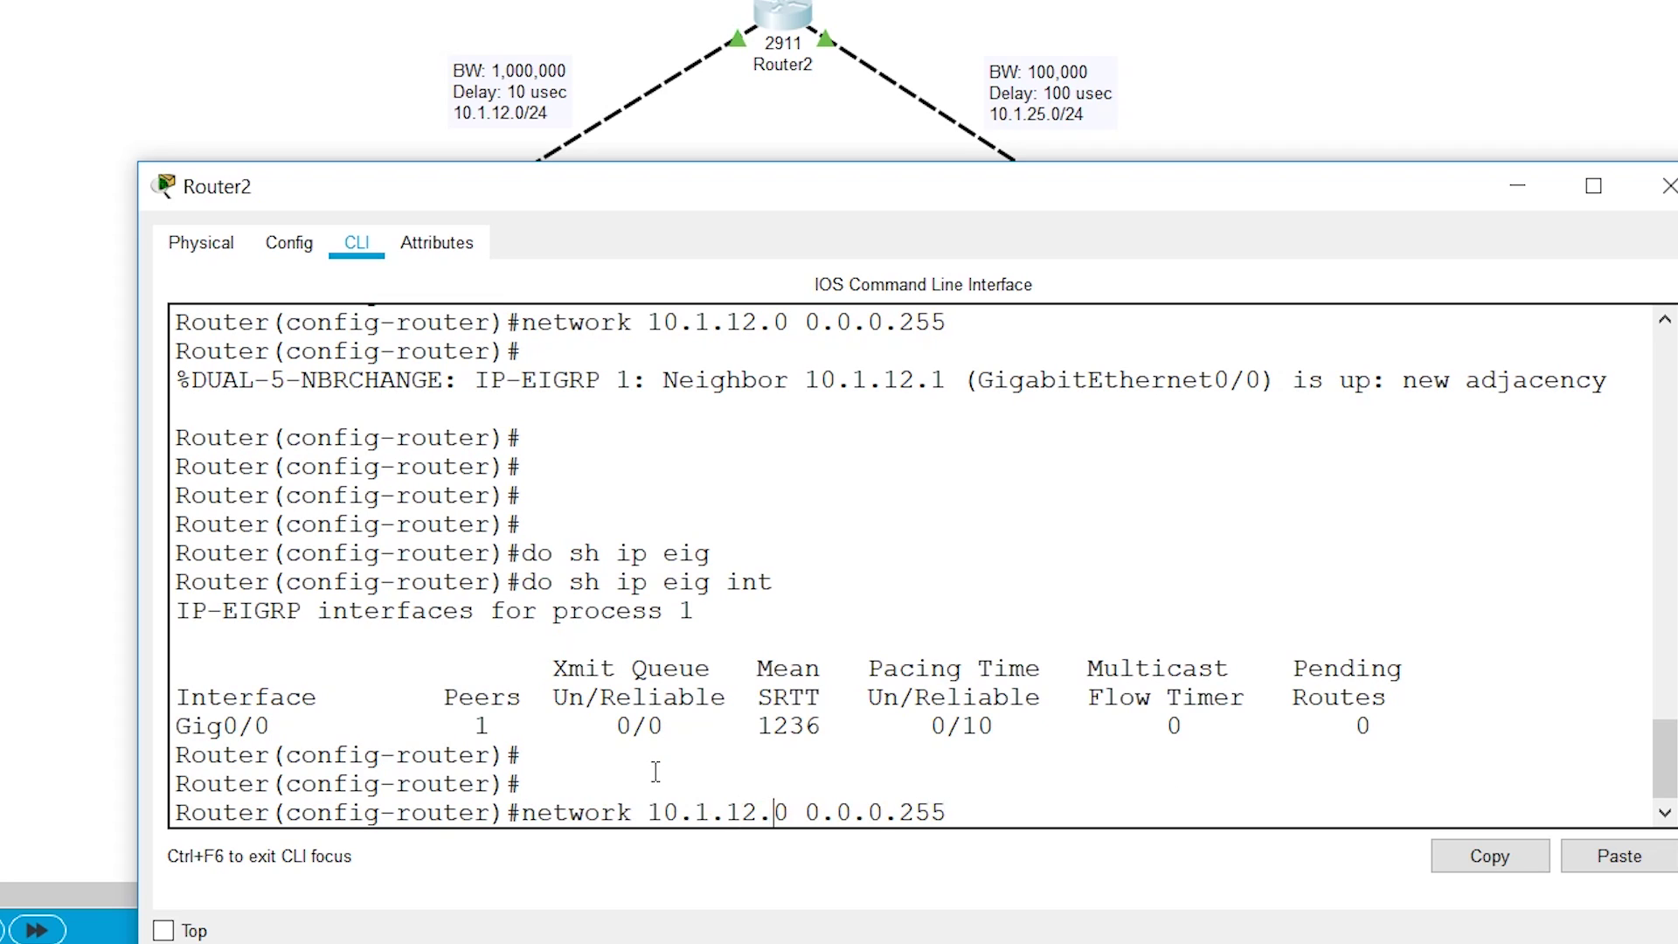
key(Right)
key(BackSpace)
key(BackSpace)
text(25)
key(Return)
- Display Router2's EIGRP interfaces again and examine the peers listed for Gig0/0 and Gig0/1
key(Up)
key(Up)
key(Return)
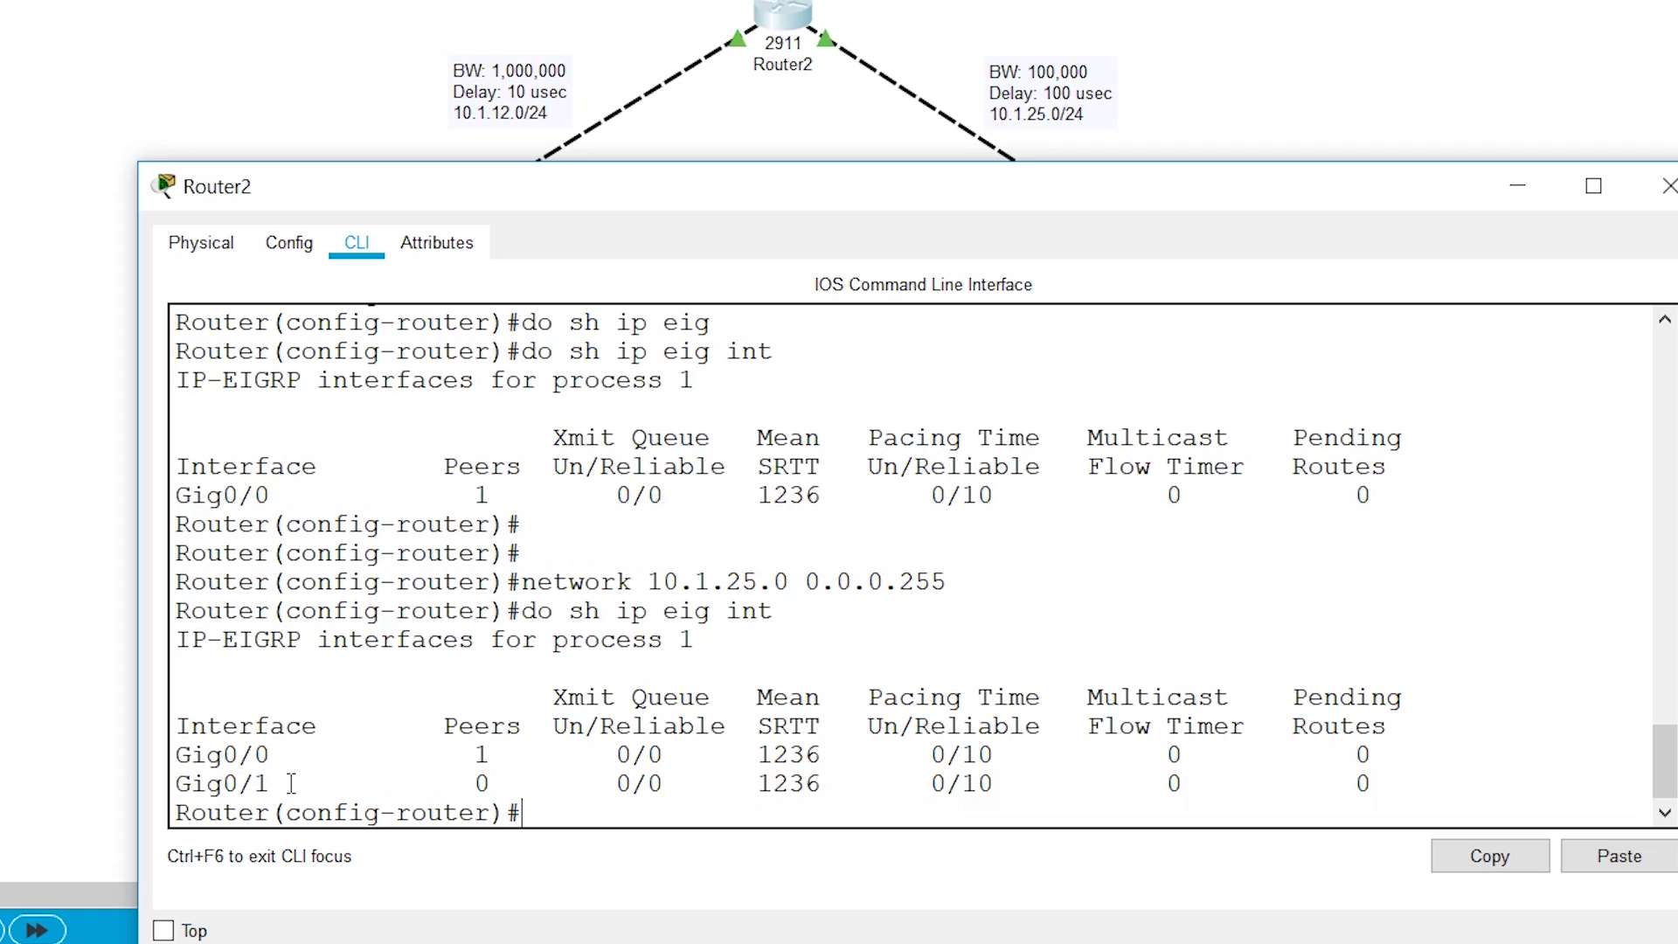
drag(285, 784, 170, 761)
click(277, 752)
double_click(480, 754)
drag(458, 733, 492, 733)
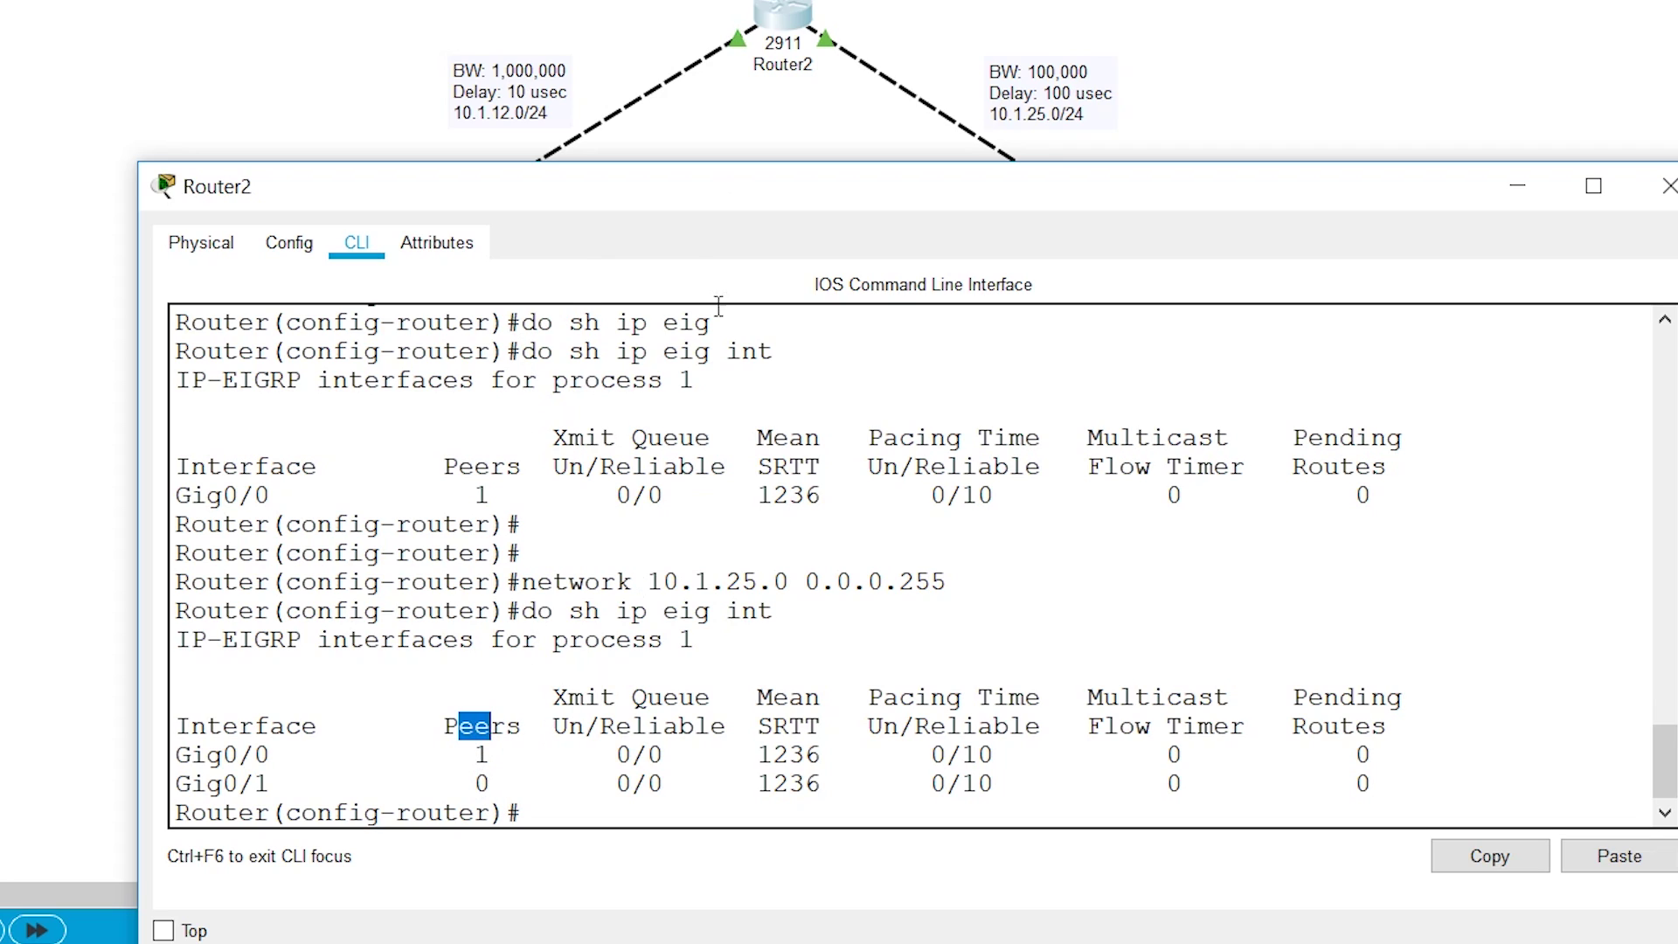
click(505, 780)
drag(499, 769, 90, 764)
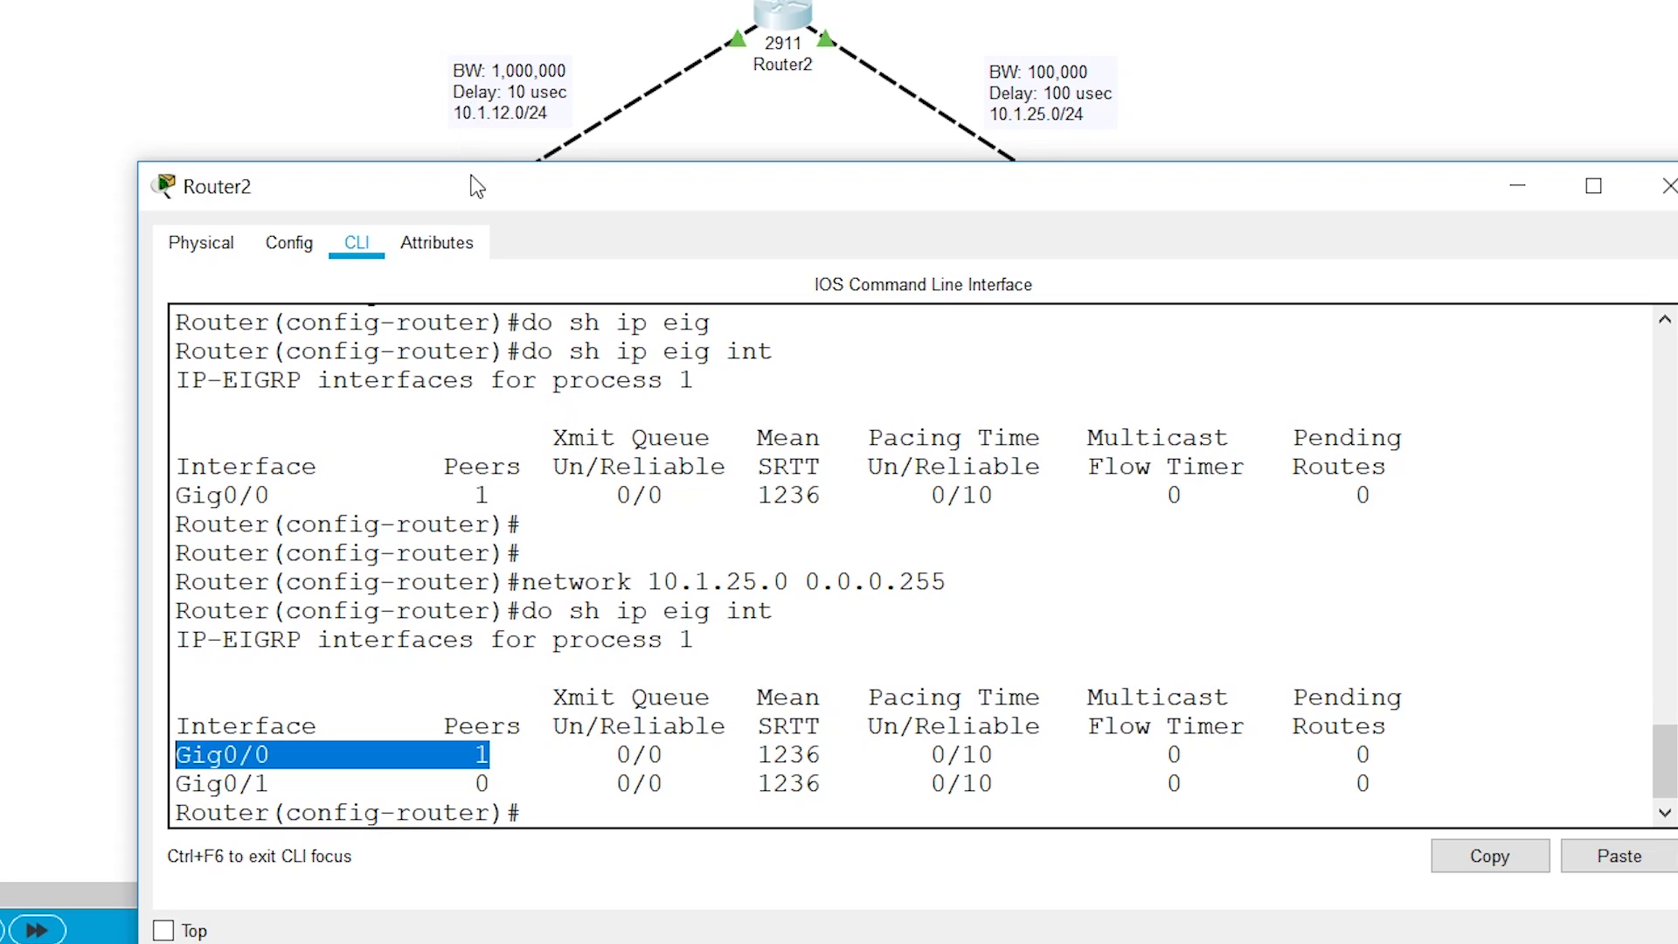
- Move Router2's window out of the way, open Router3's command line and enter global configuration mode
drag(464, 181, 608, 196)
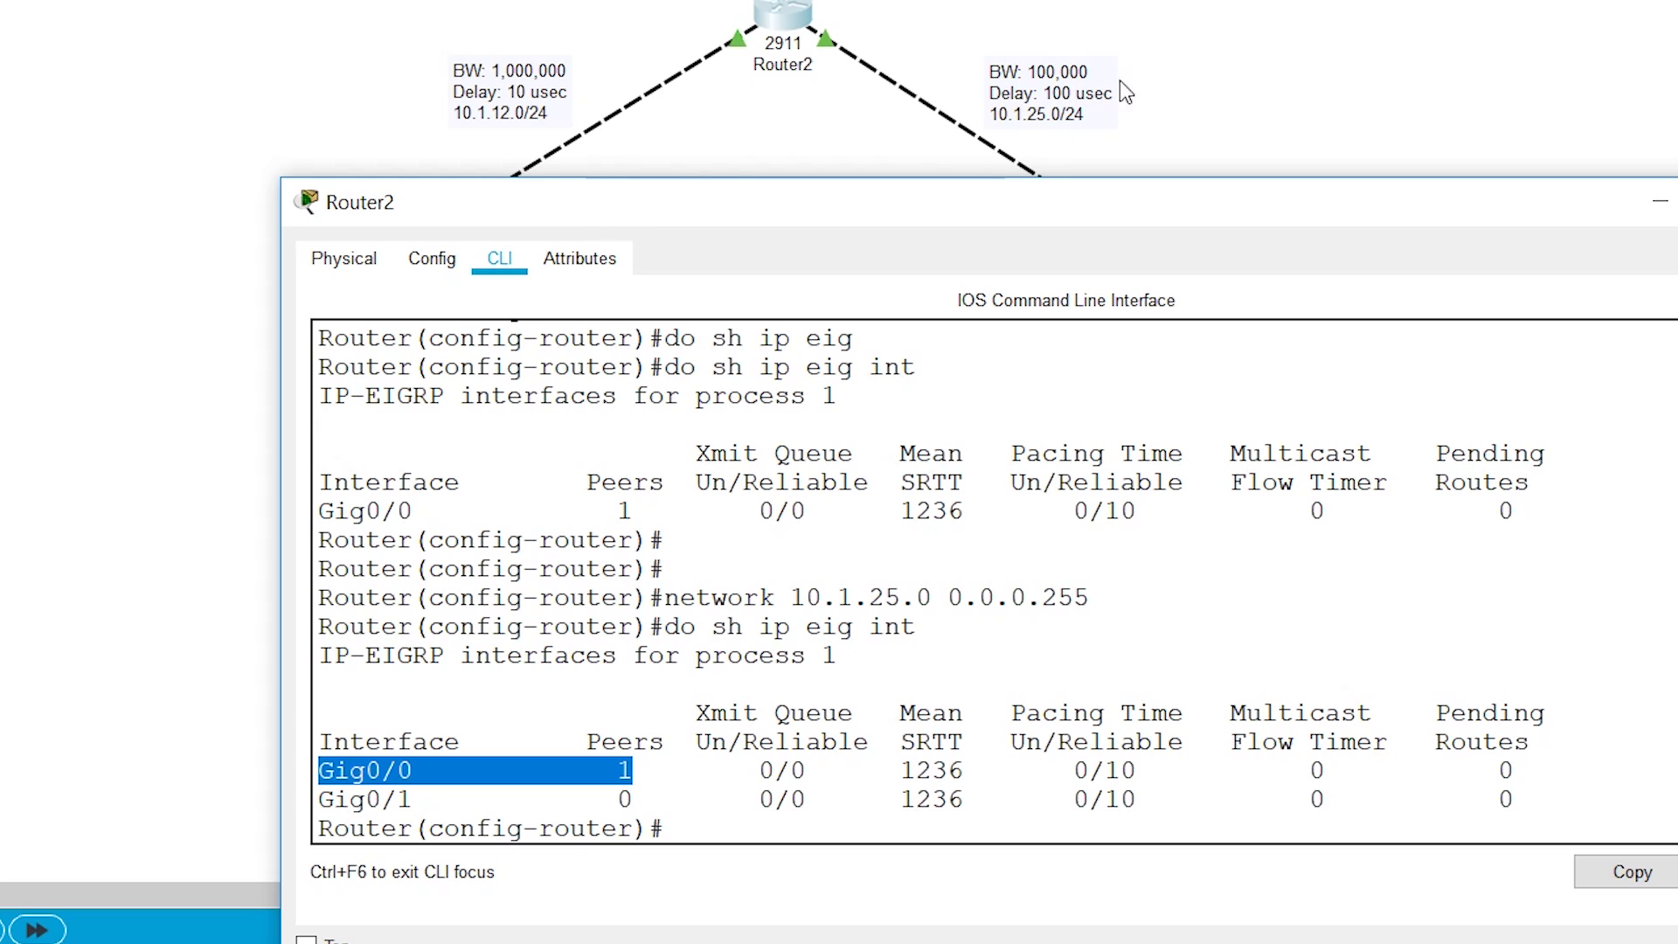
click(1219, 68)
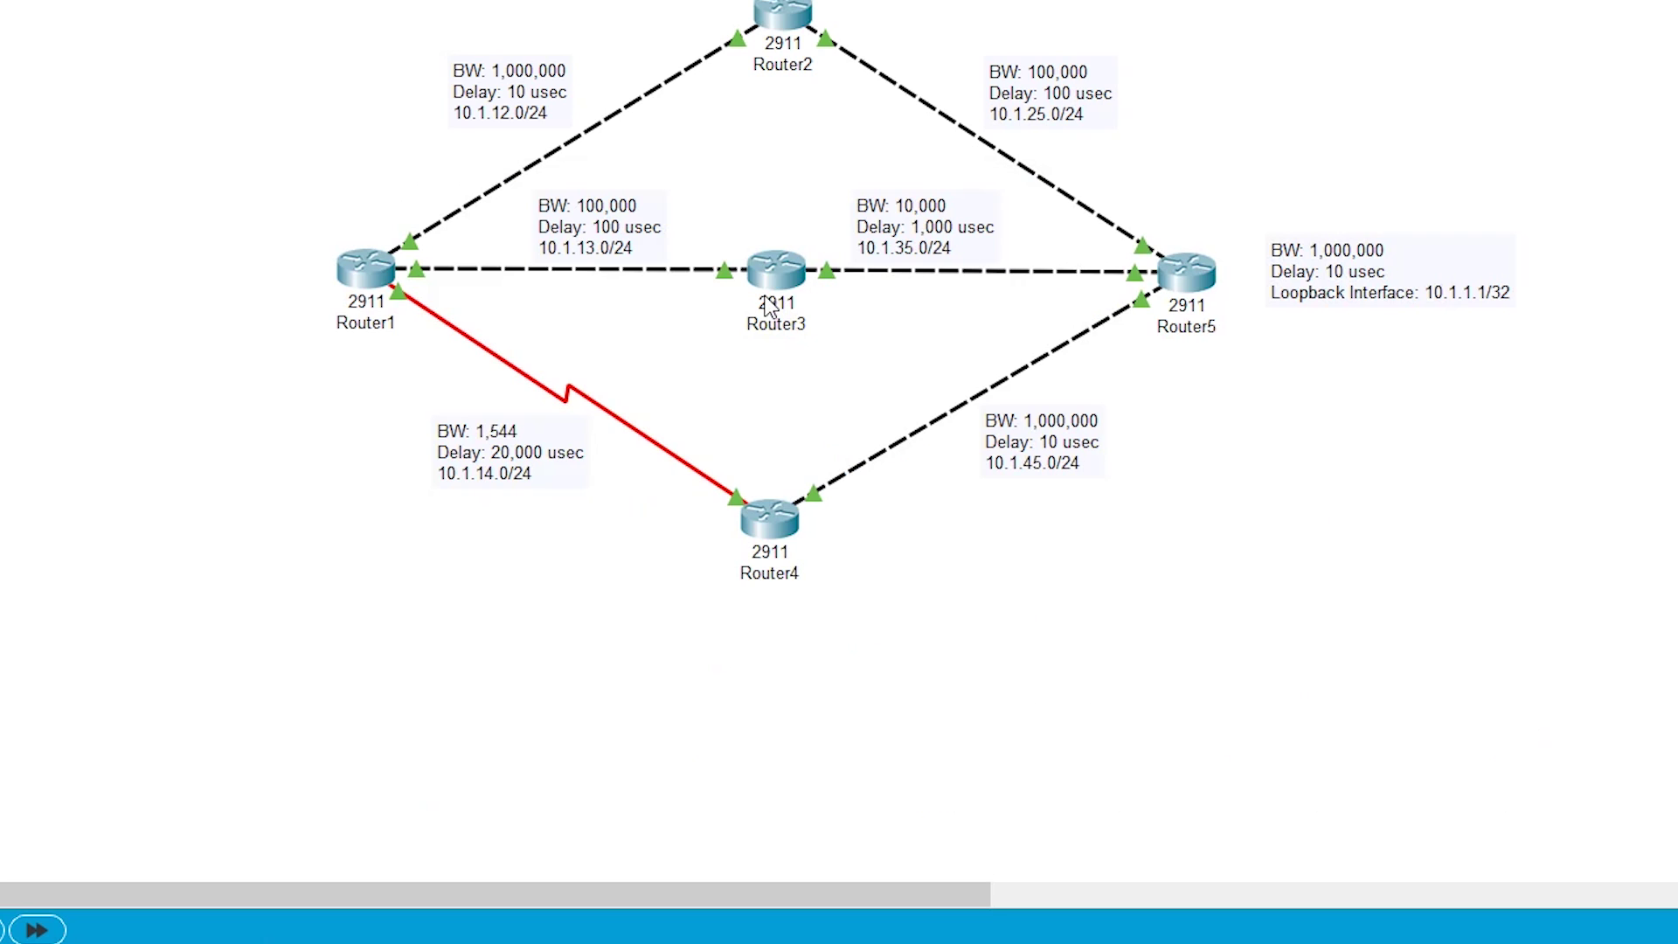
click(797, 271)
drag(874, 19, 1174, 19)
click(1193, 75)
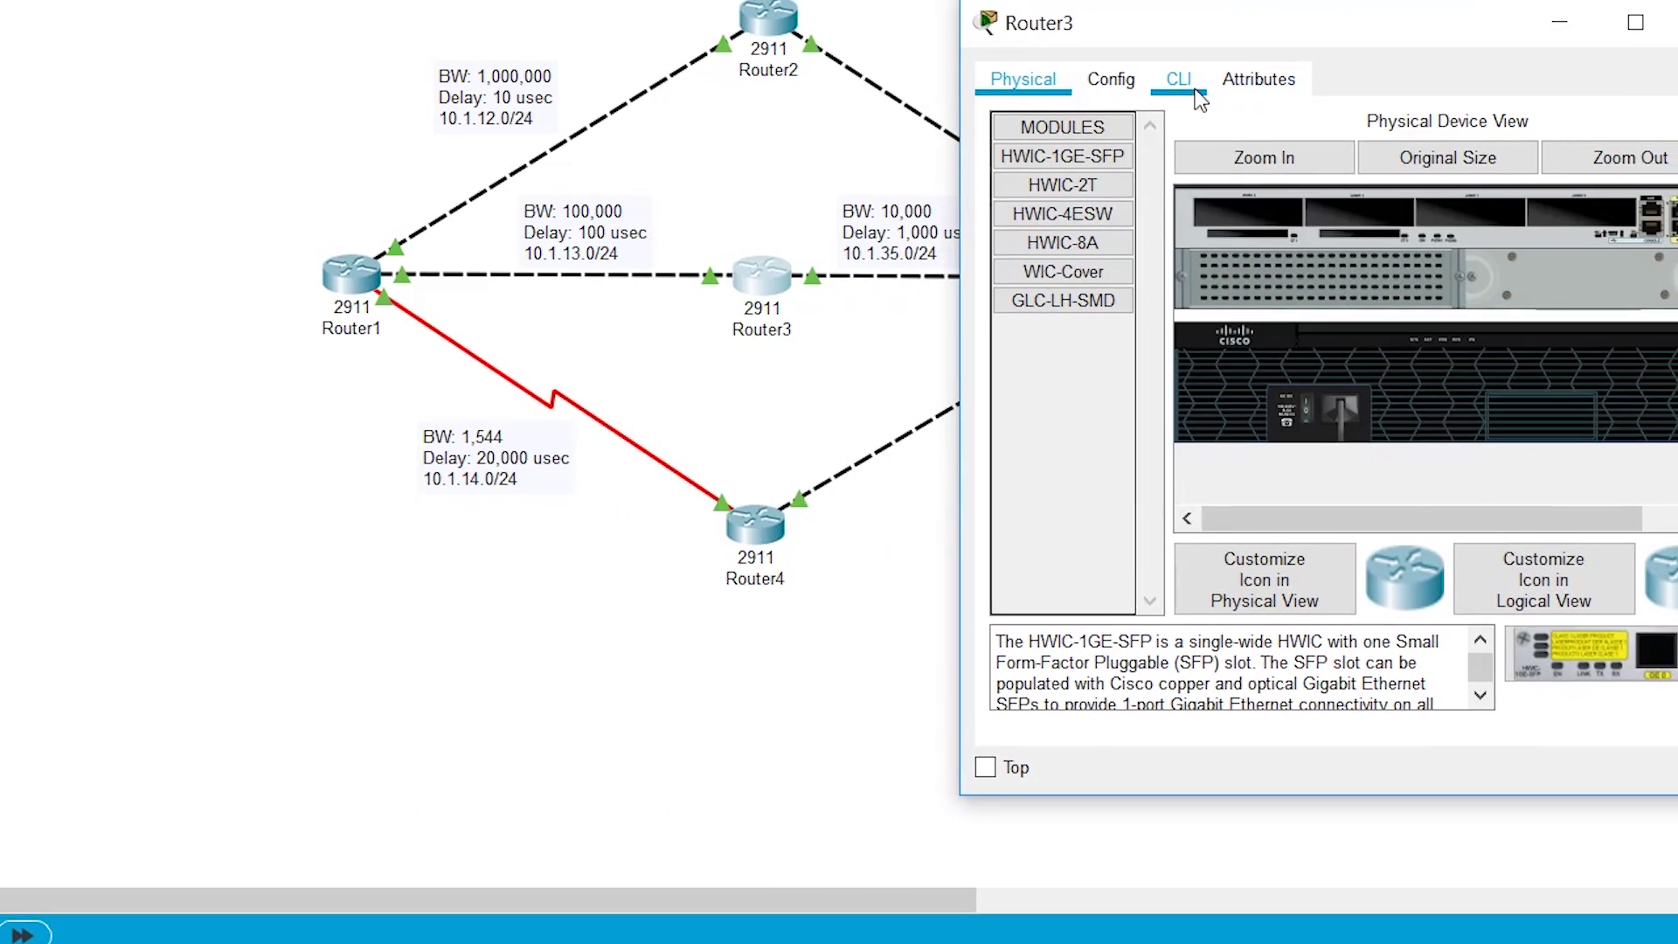
key(Return)
key(Return)
text(en)
key(Return)
text(conf t)
key(Return)
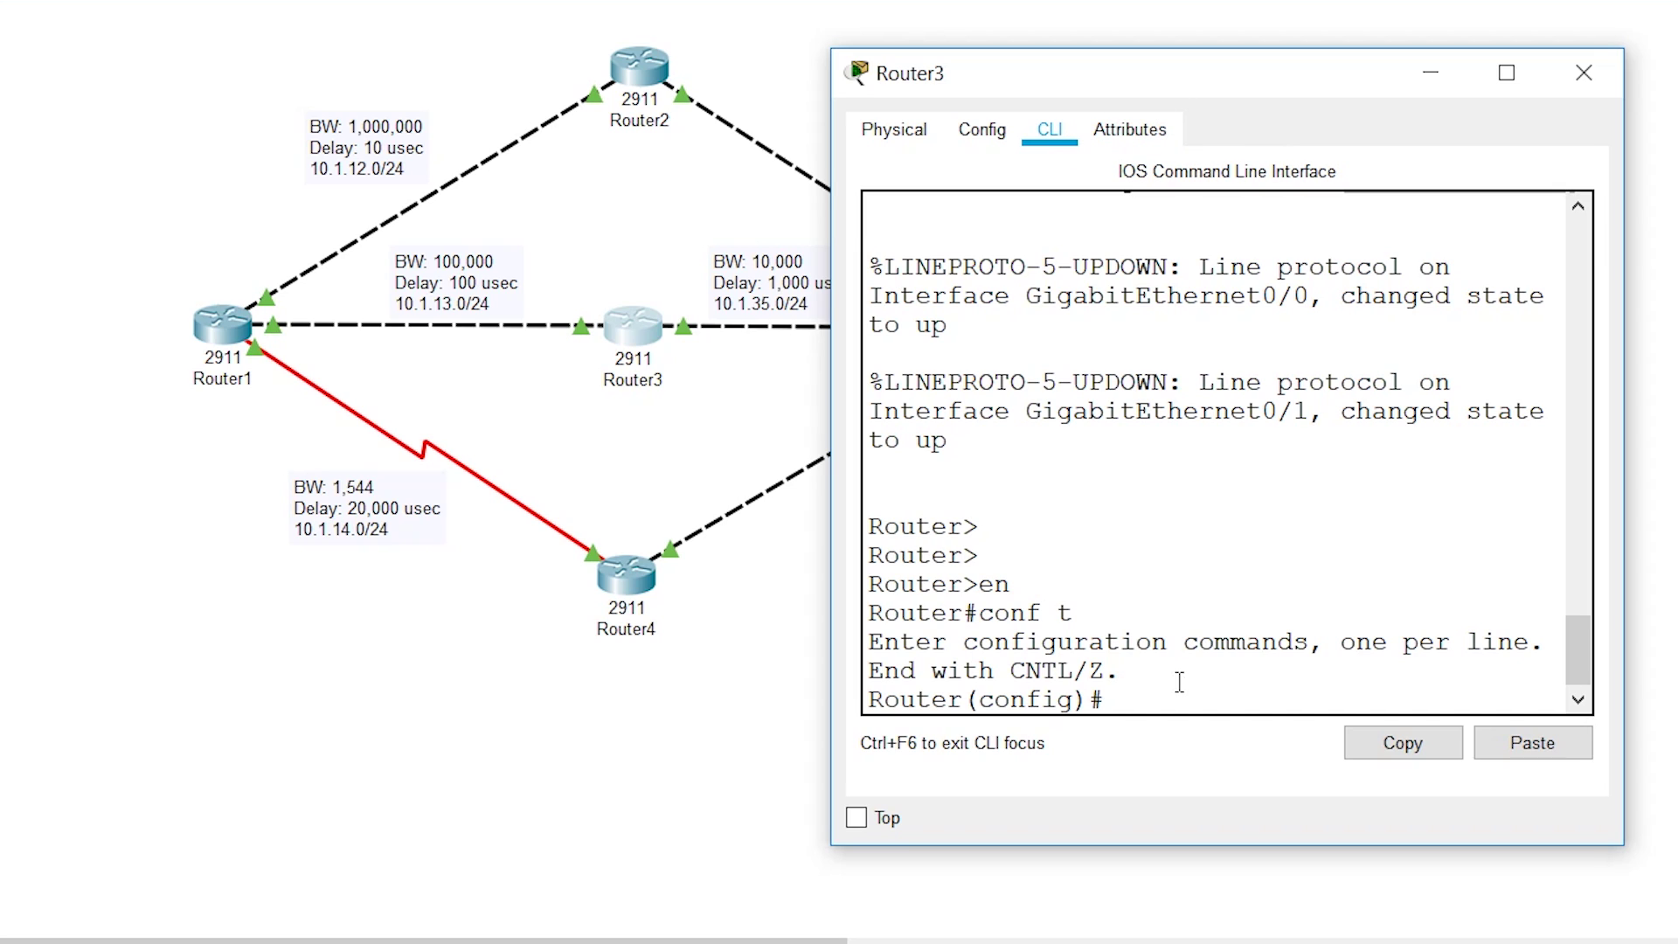
- Start the EIGRP routing process on Router3 with autonomous system number 1
key(Return)
key(Return)
text(router eigp)
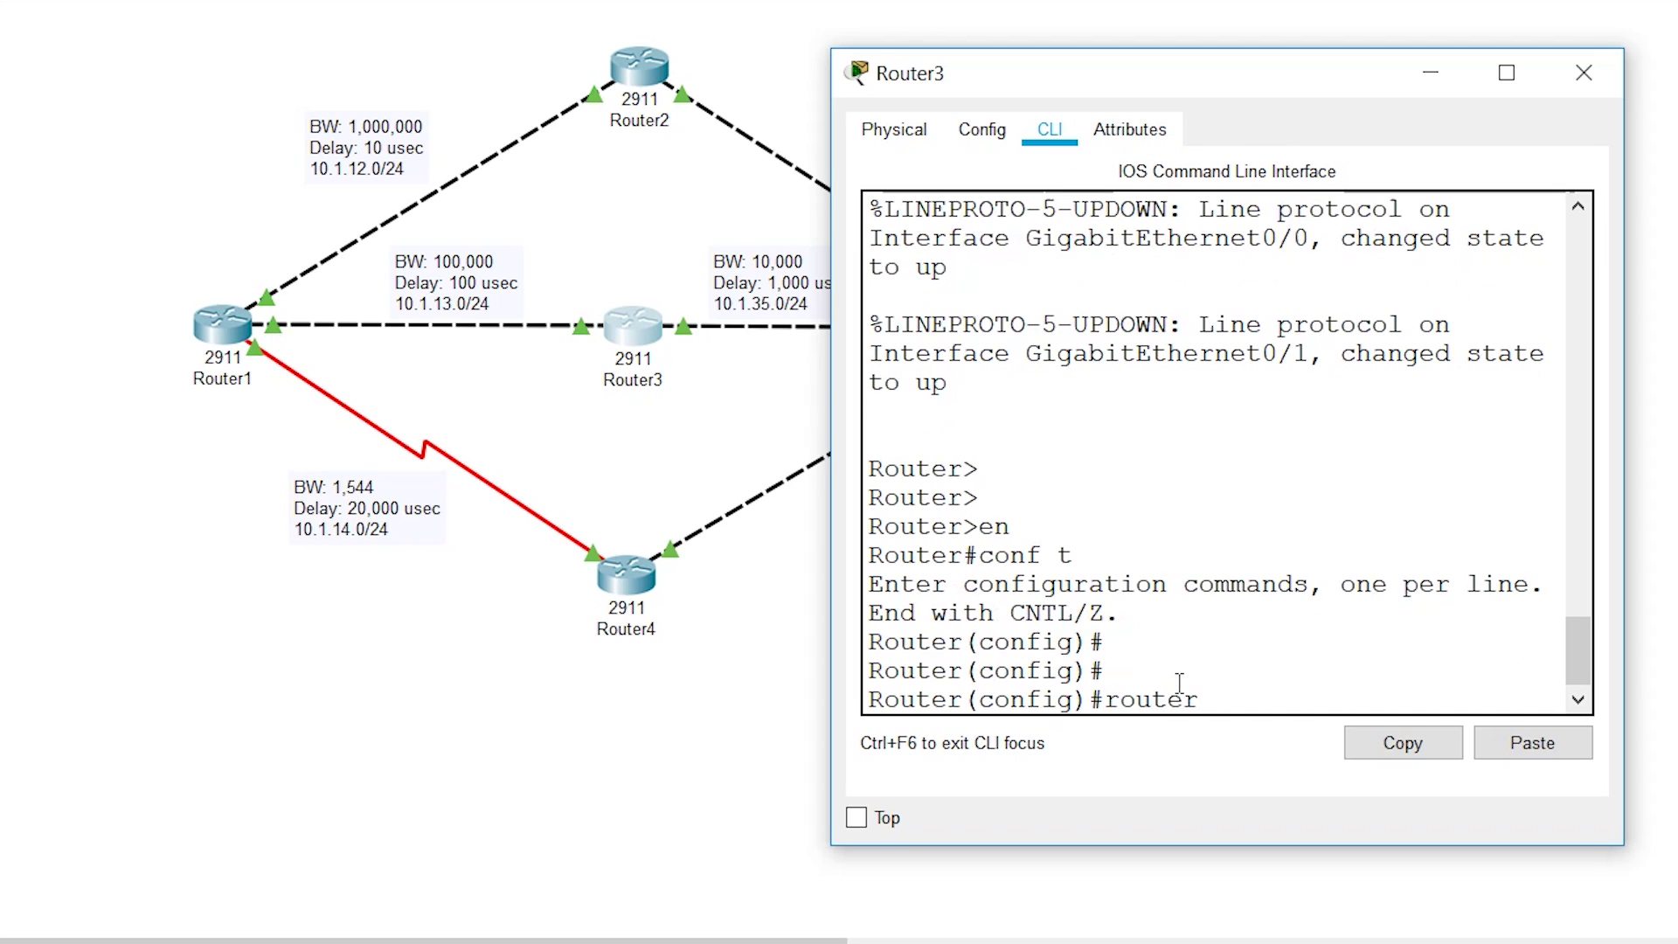
key(Tab)
text(1)
key(Return)
- Advertise the whole 10.0.0.0 network in Router3's EIGRP process without a wildcard mask
text(ne)
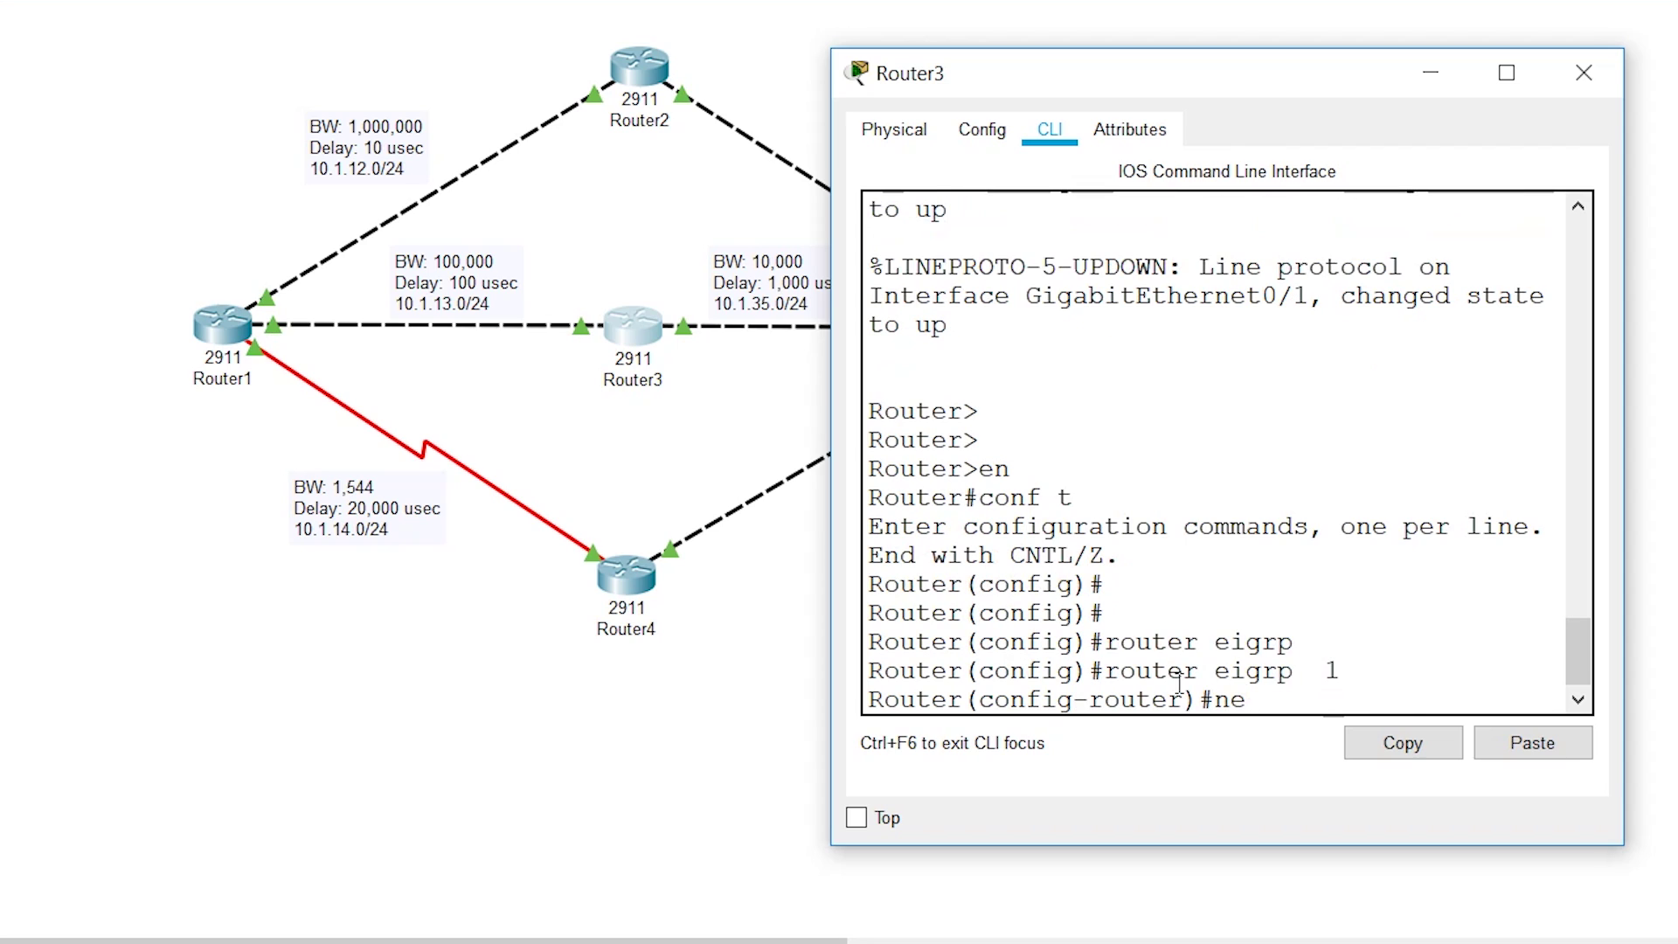
key(Tab)
text(t)
key(Tab)
text(10.0.0.0)
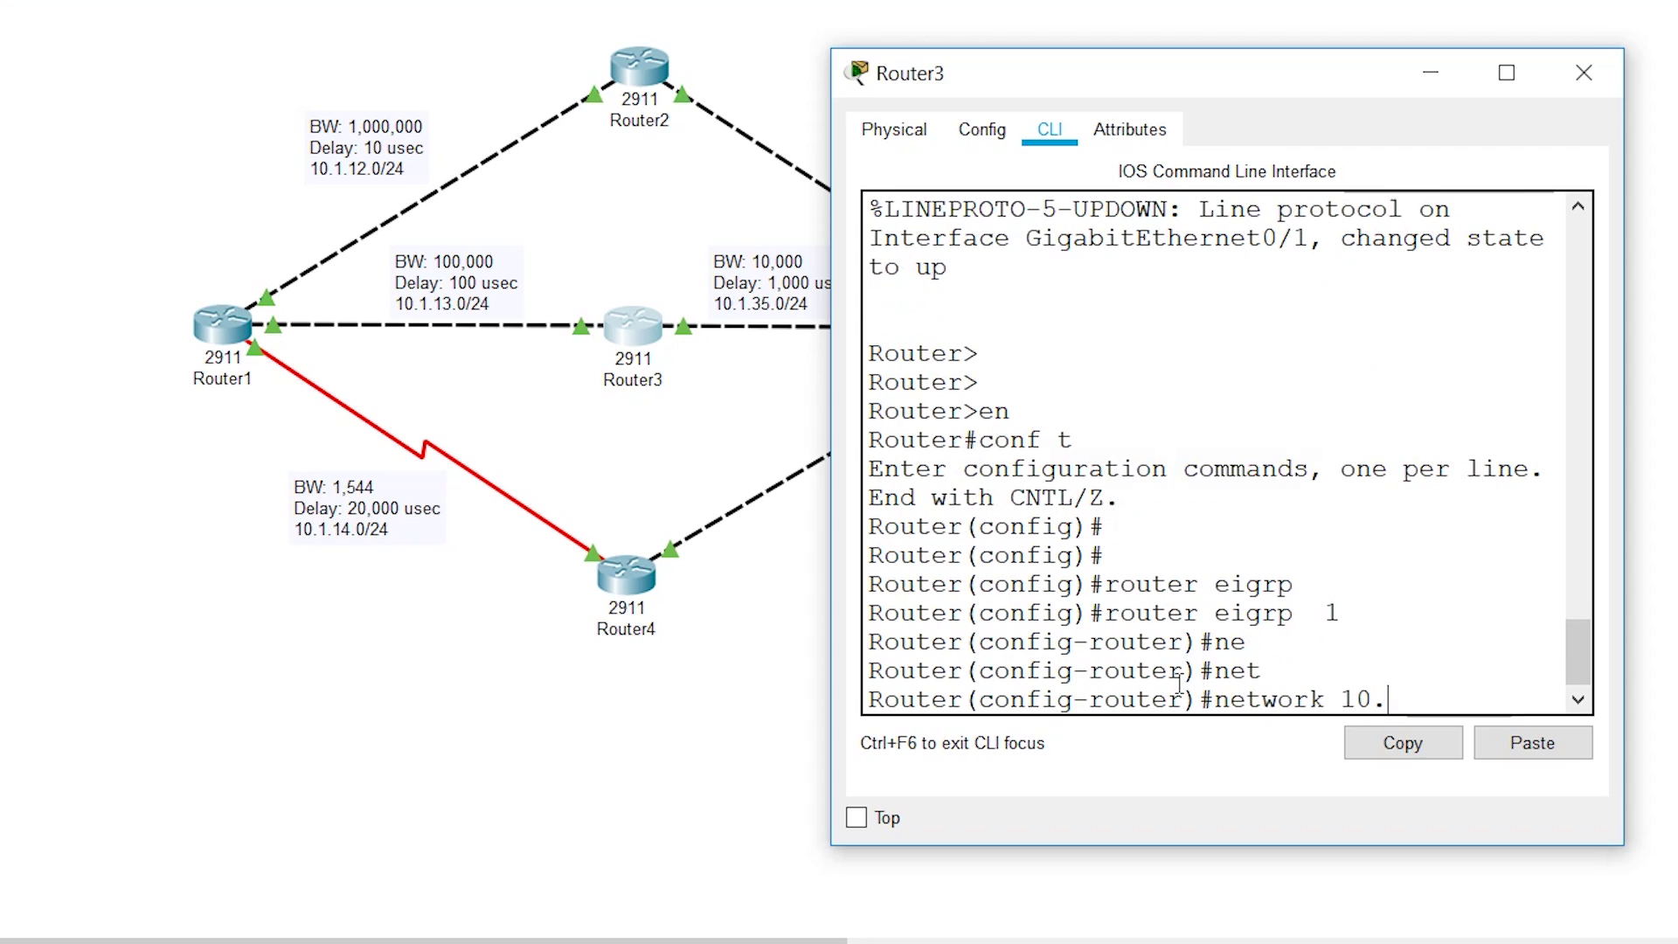
key(Return)
key(Return)
key(Return)
key(Return)
key(Return)
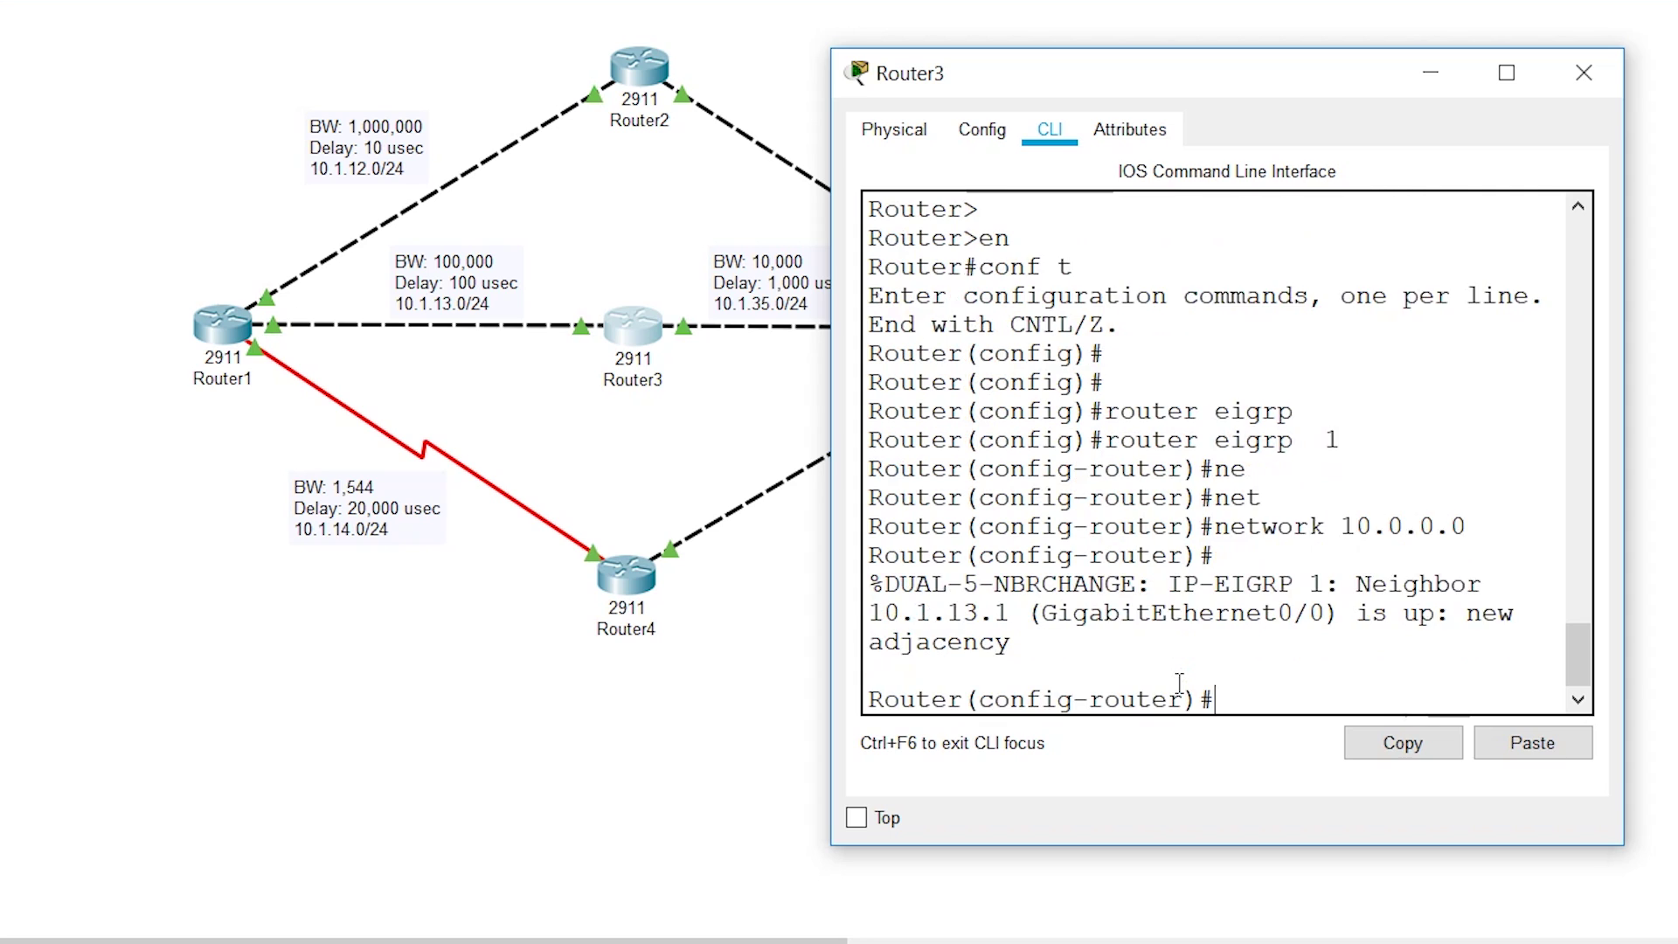
- Open Router4's command line and enter global configuration mode
click(647, 584)
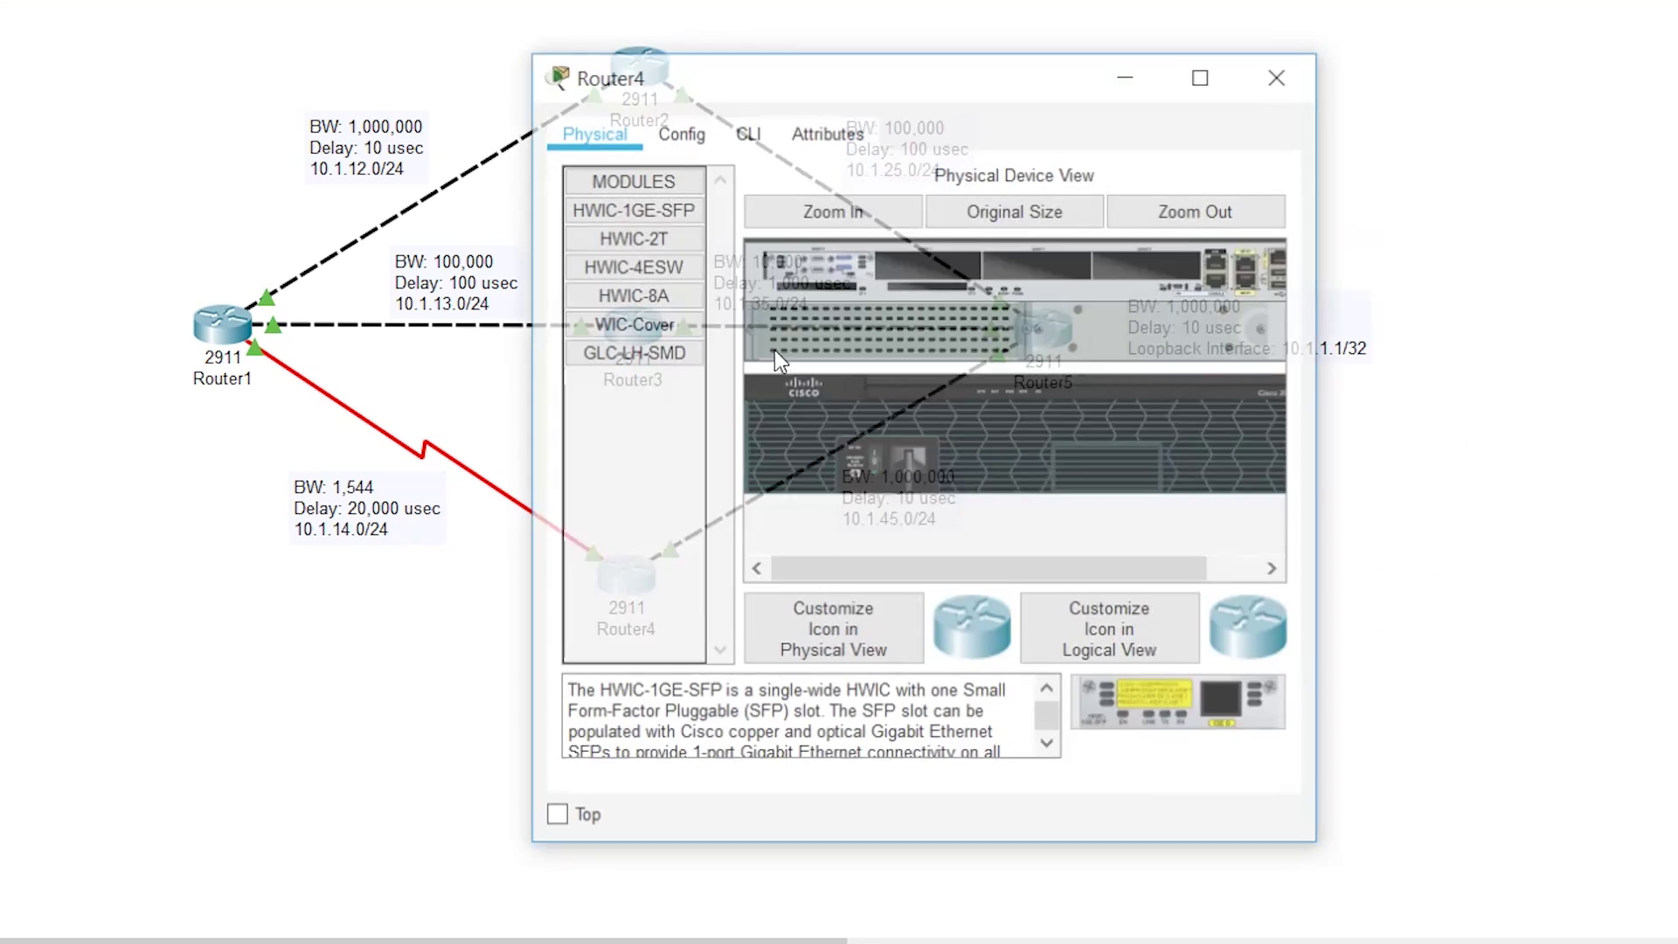
click(746, 131)
text(en)
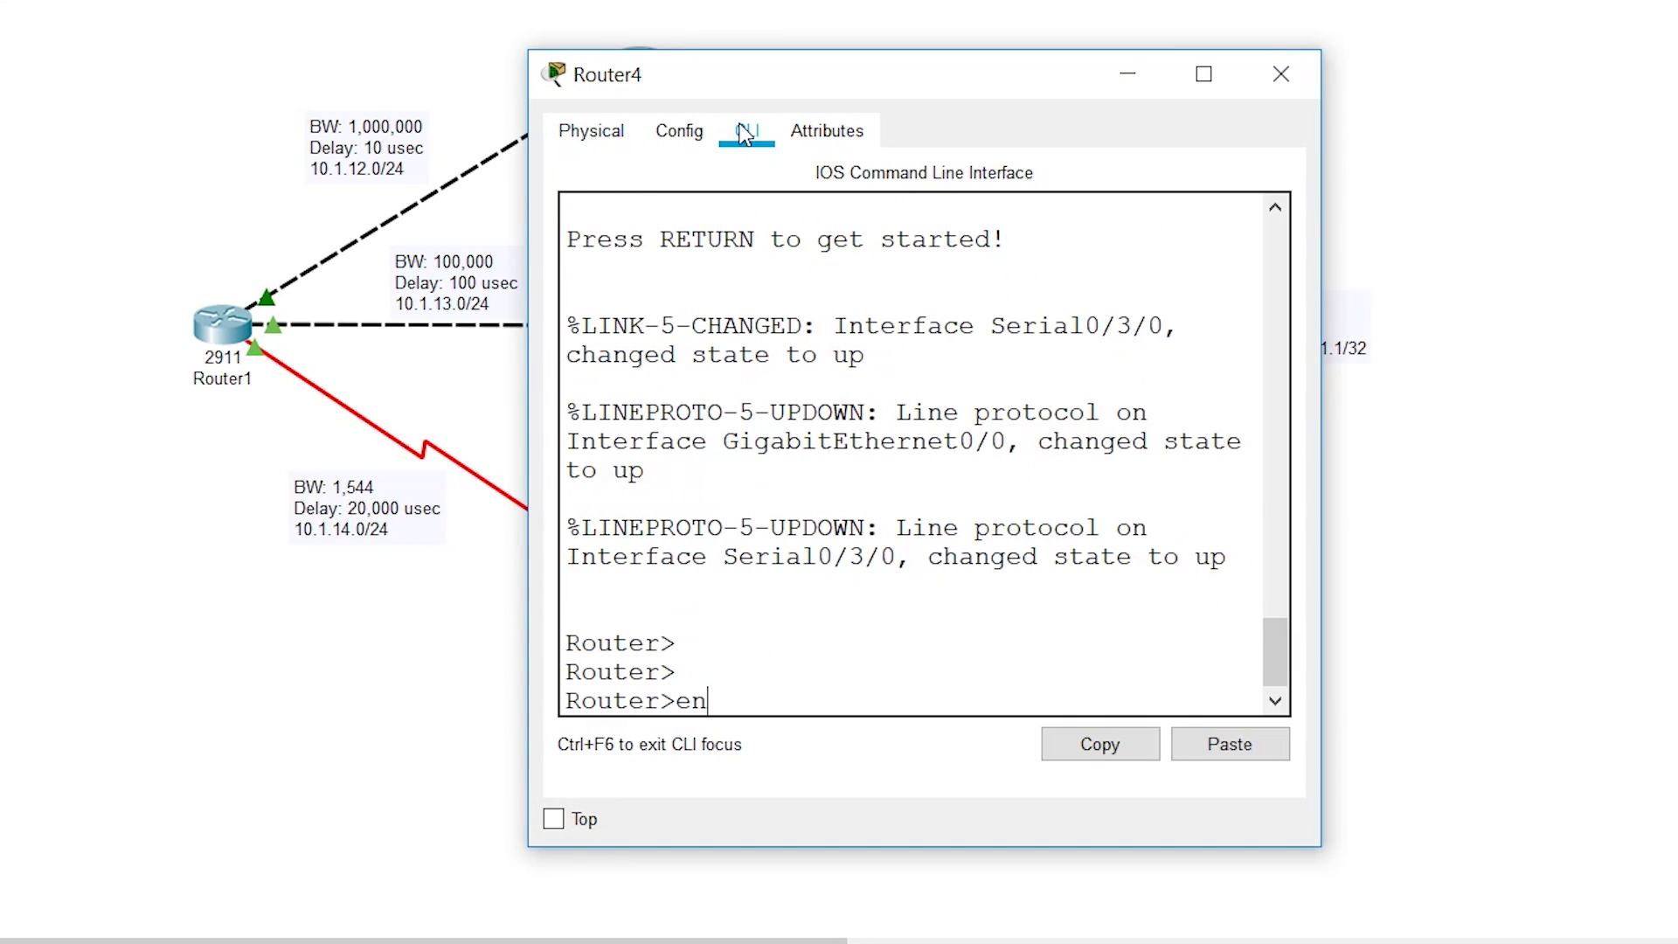
key(Return)
text(con t)
key(Return)
key(Up)
key(BackSpace)
key(BackSpace)
text(f t)
key(Return)
- Start EIGRP with autonomous system 1 on Router4, advertise network 10.0.0.0 and close the router's window
text(router eigrp 1)
key(Return)
text(net)
key(Tab)
text(10.0.0.0)
key(Return)
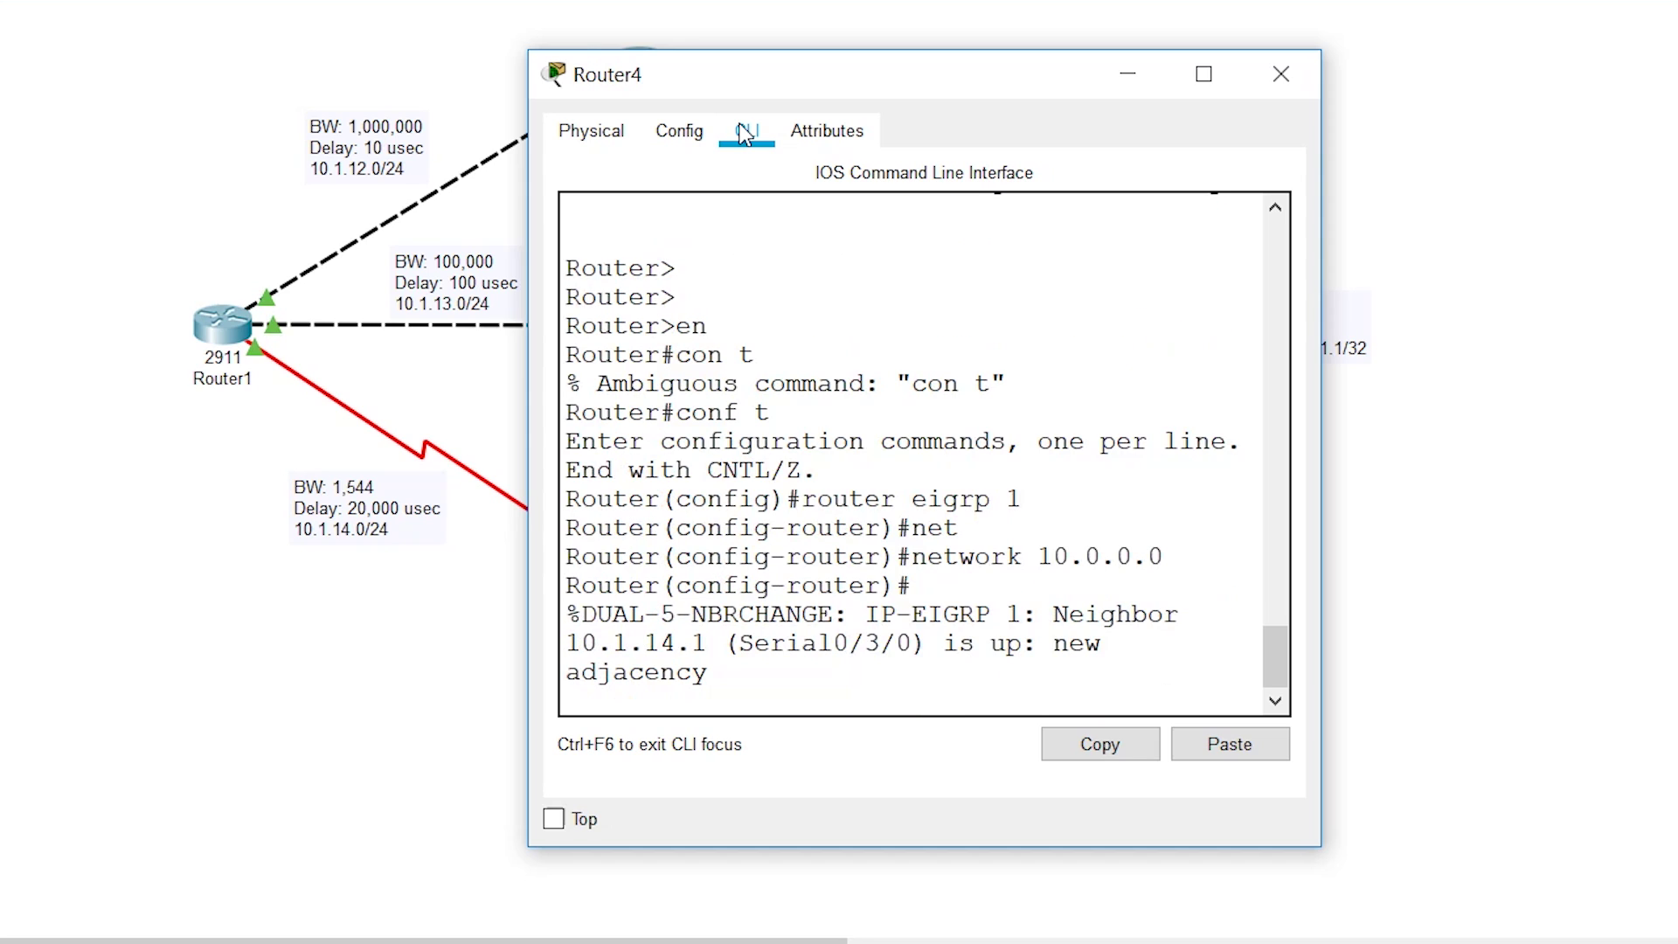
click(1282, 73)
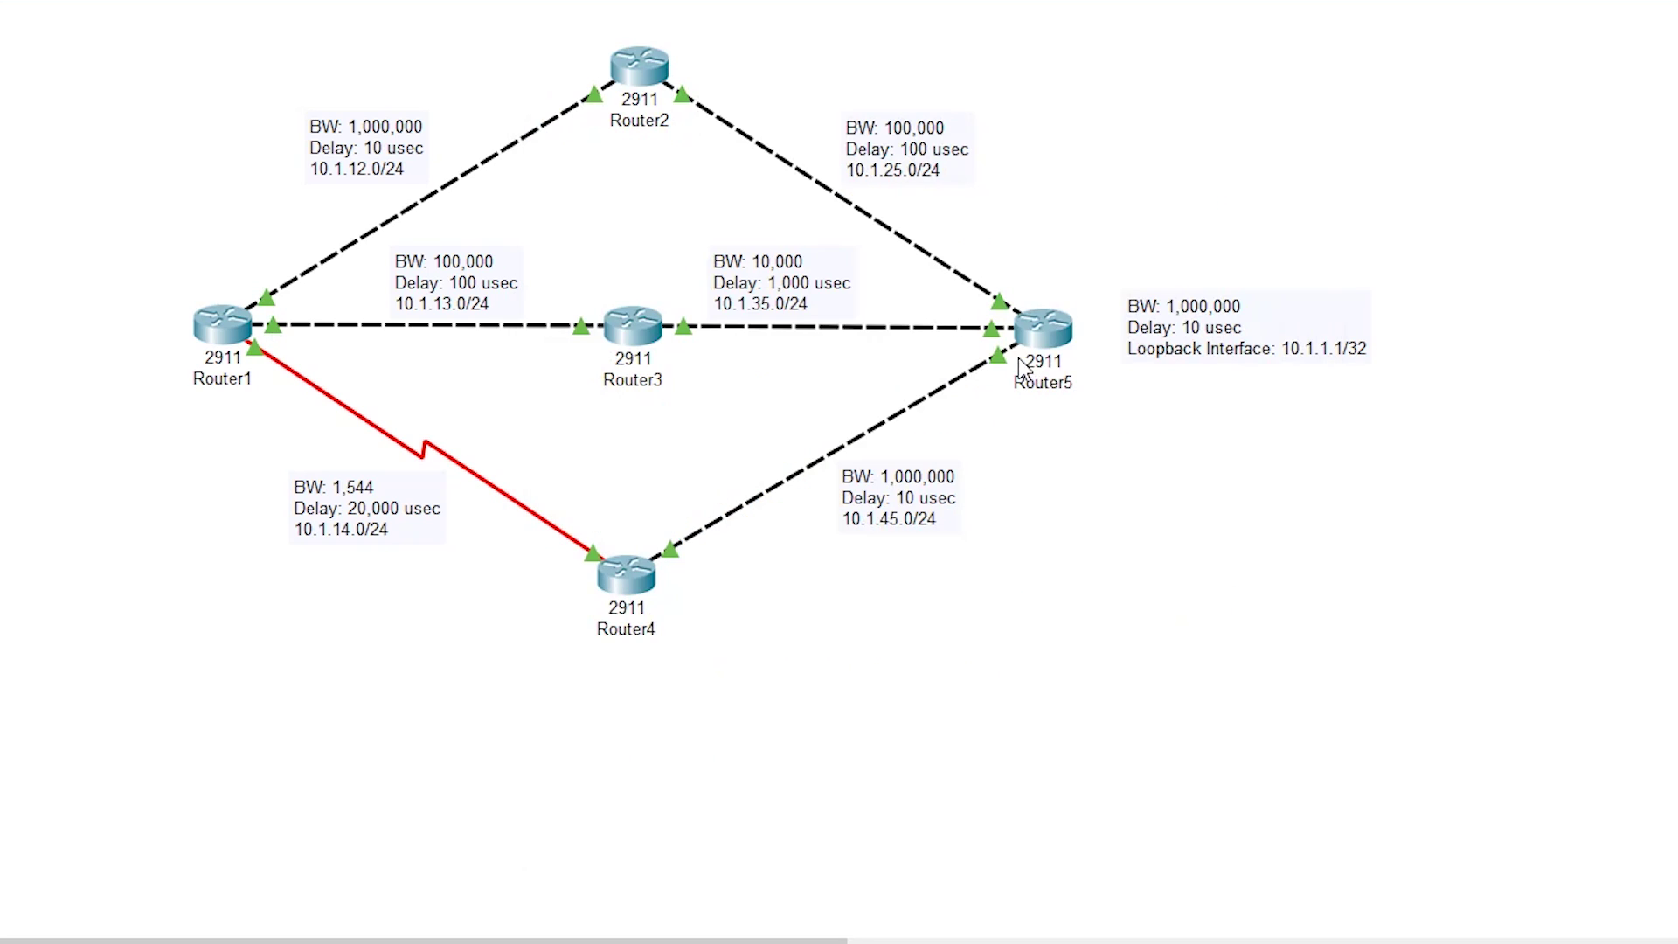
- Open Router5's command line and enter global configuration mode
click(1043, 345)
click(748, 130)
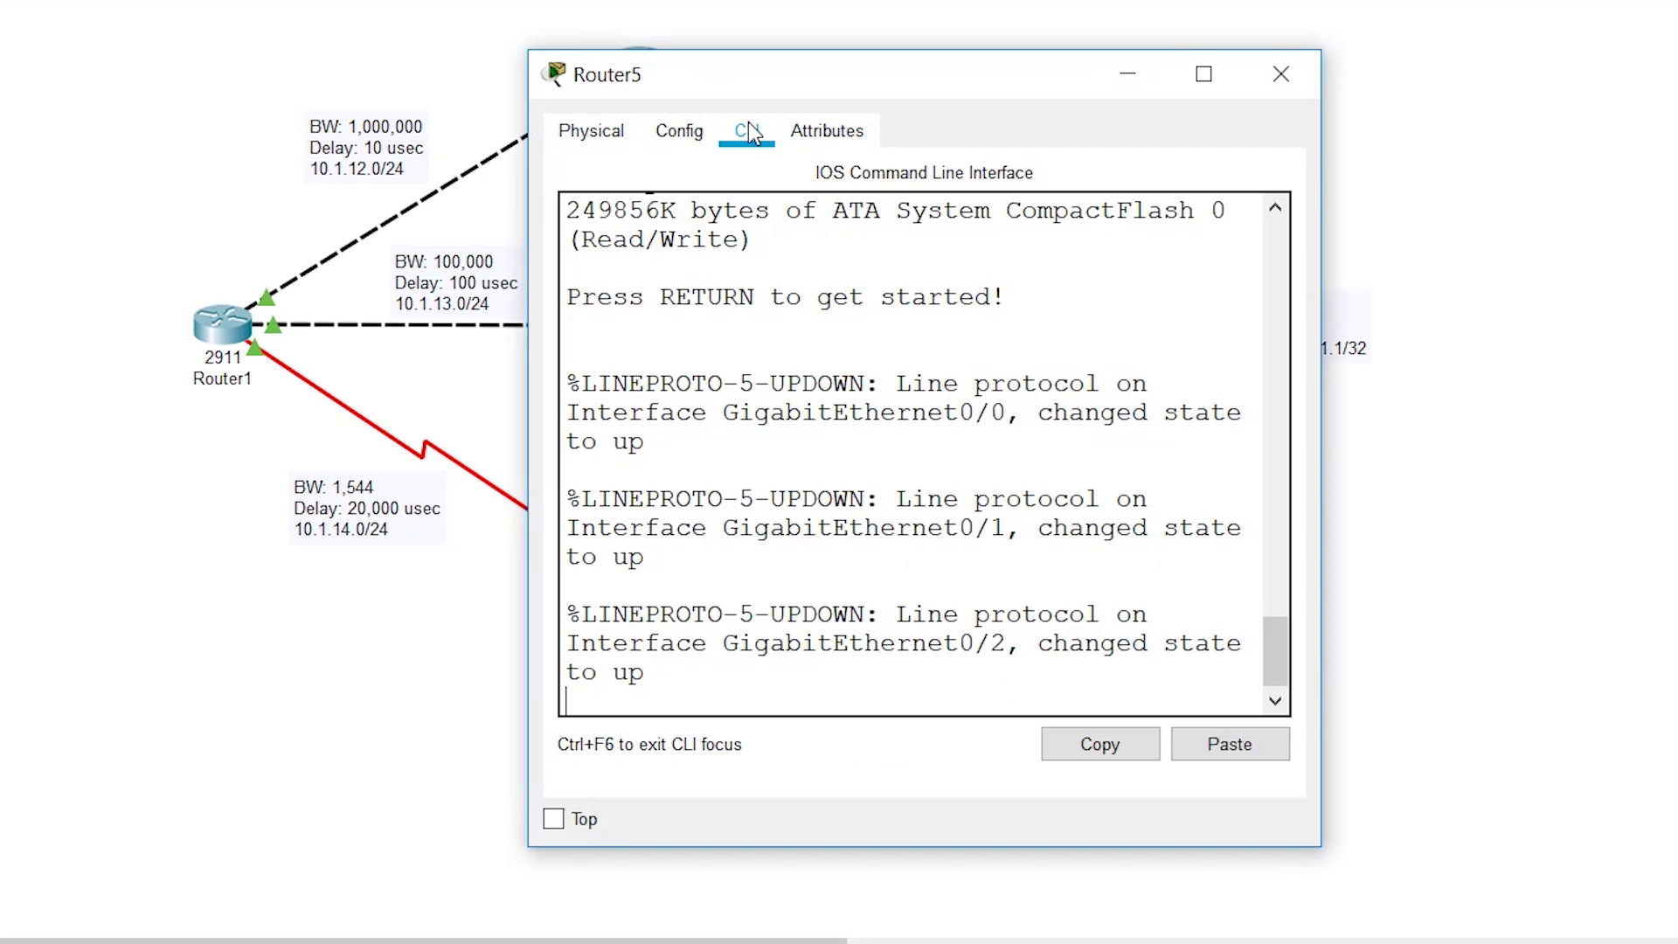
click(908, 440)
key(Return)
key(Return)
key(Return)
text(en)
key(Return)
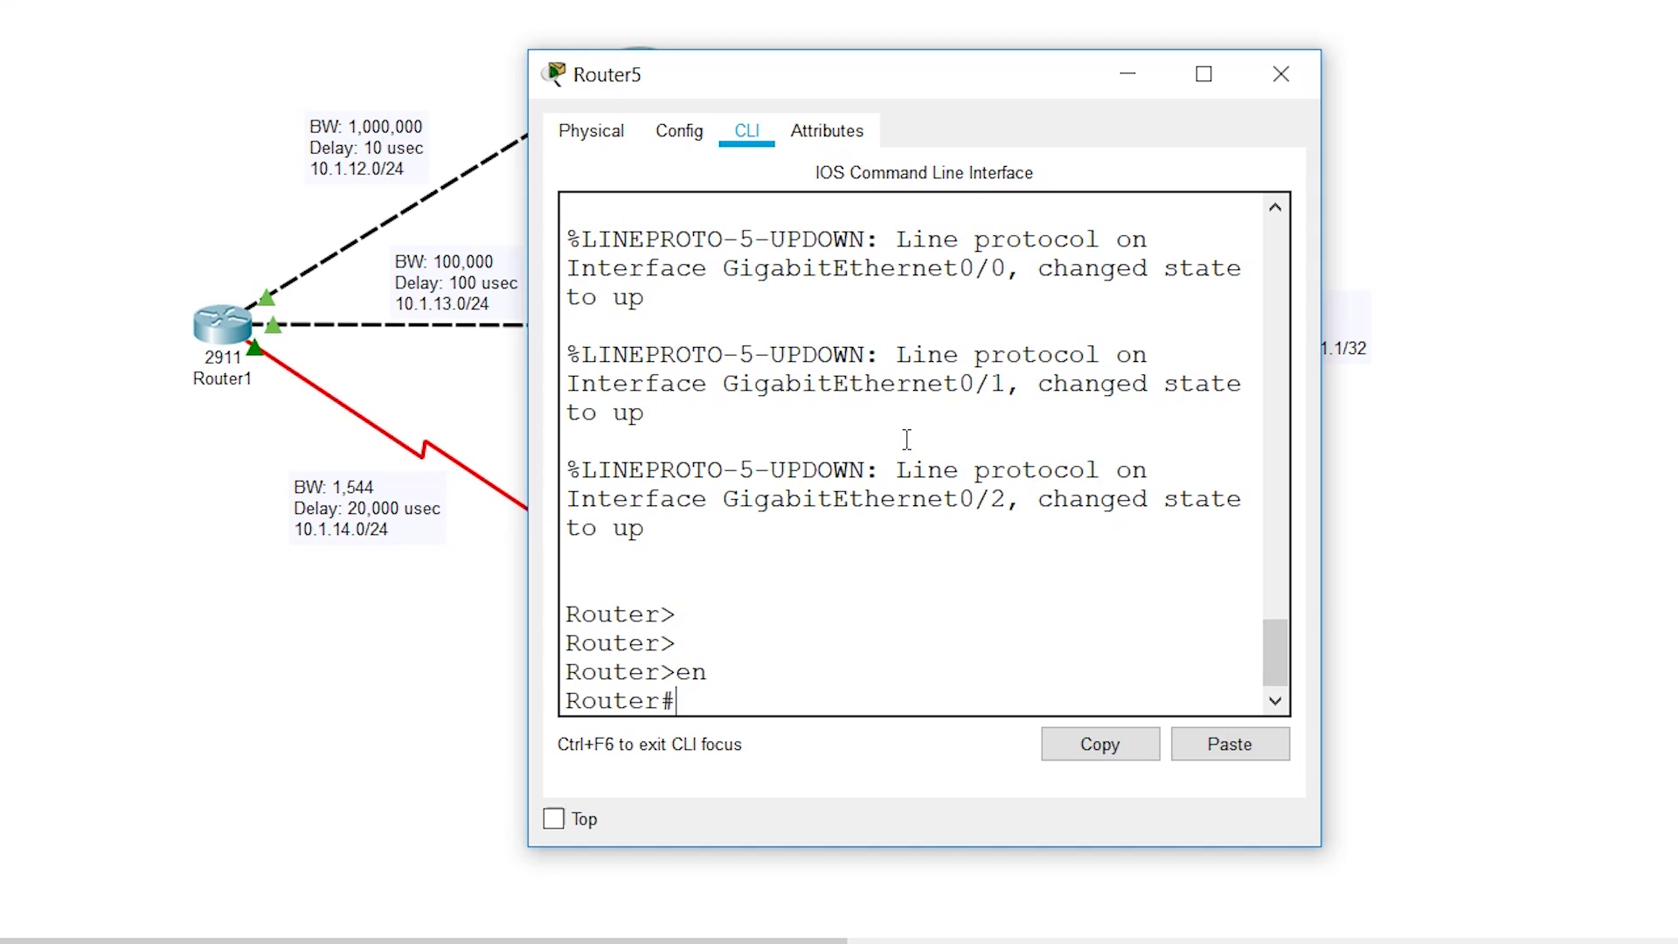
text(conf t)
key(Return)
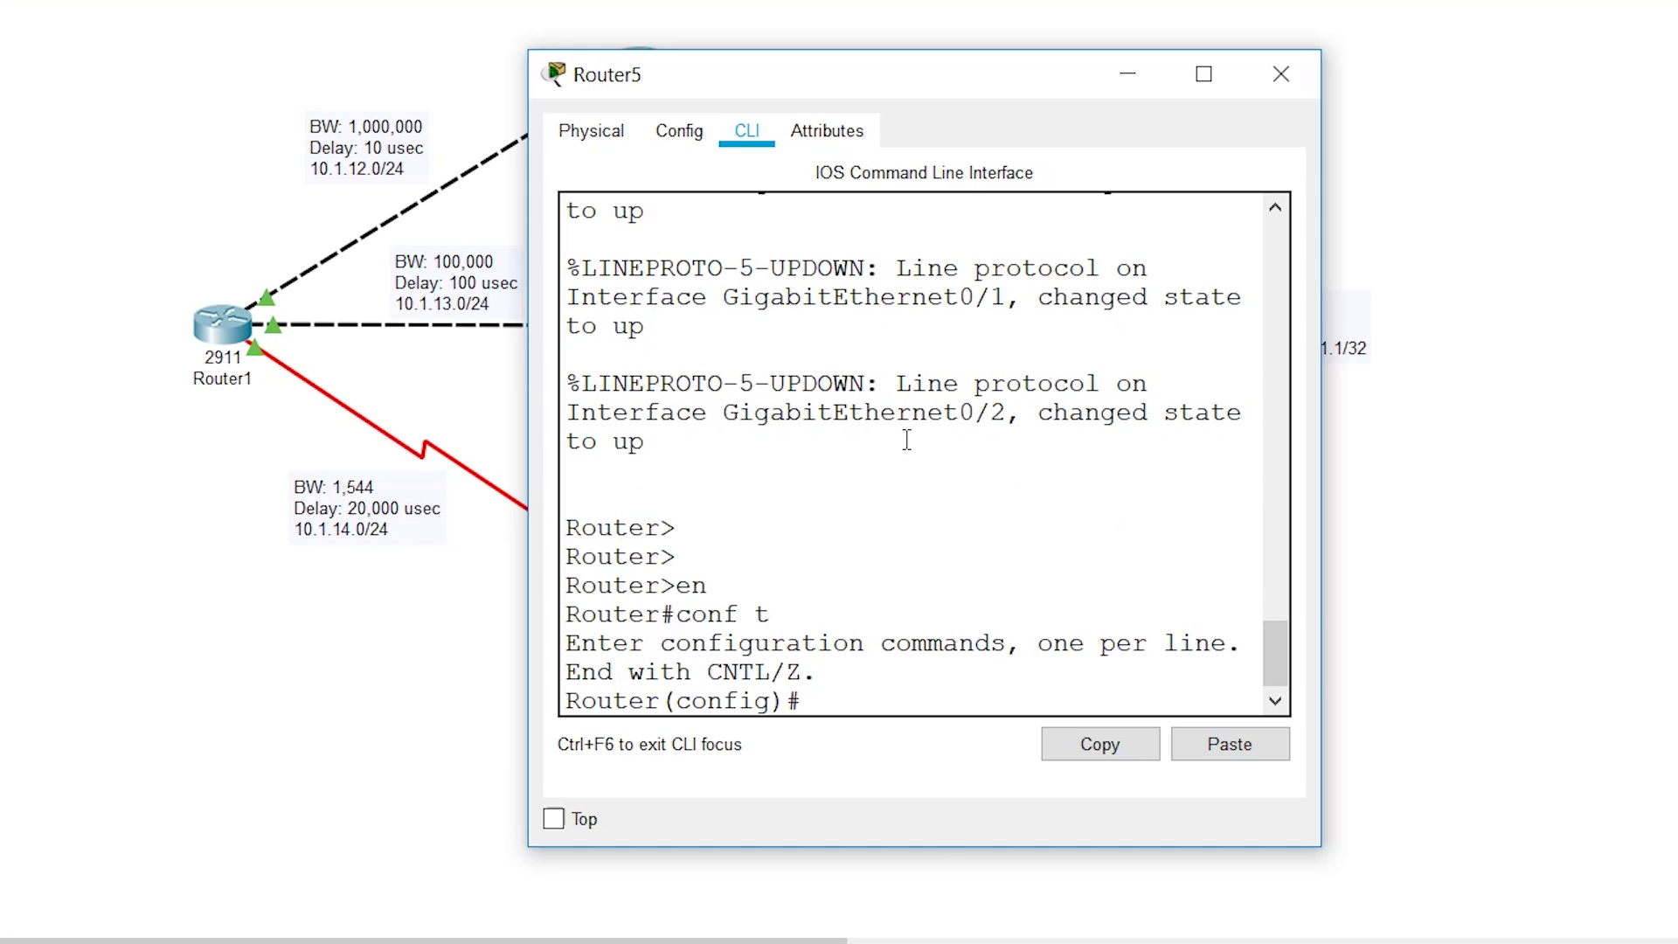
- Try to start the EIGRP routing process on Router5 with autonomous system number 1
text(router eigpr 1)
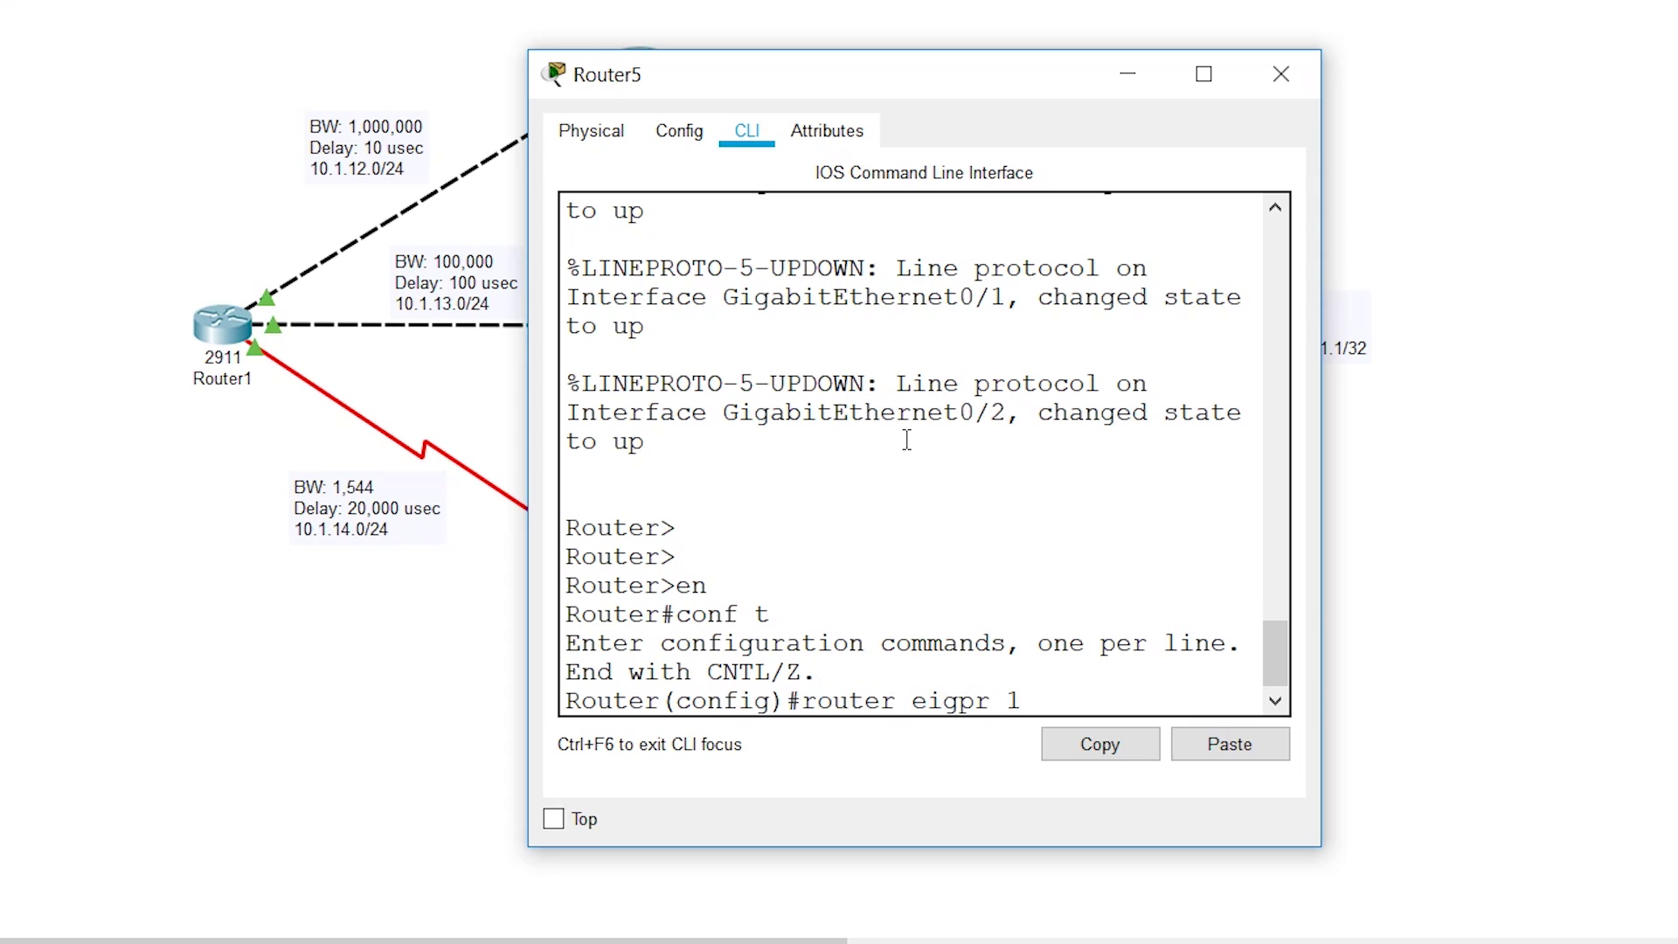
key(Return)
key(Return)
key(Return)
key(Return)
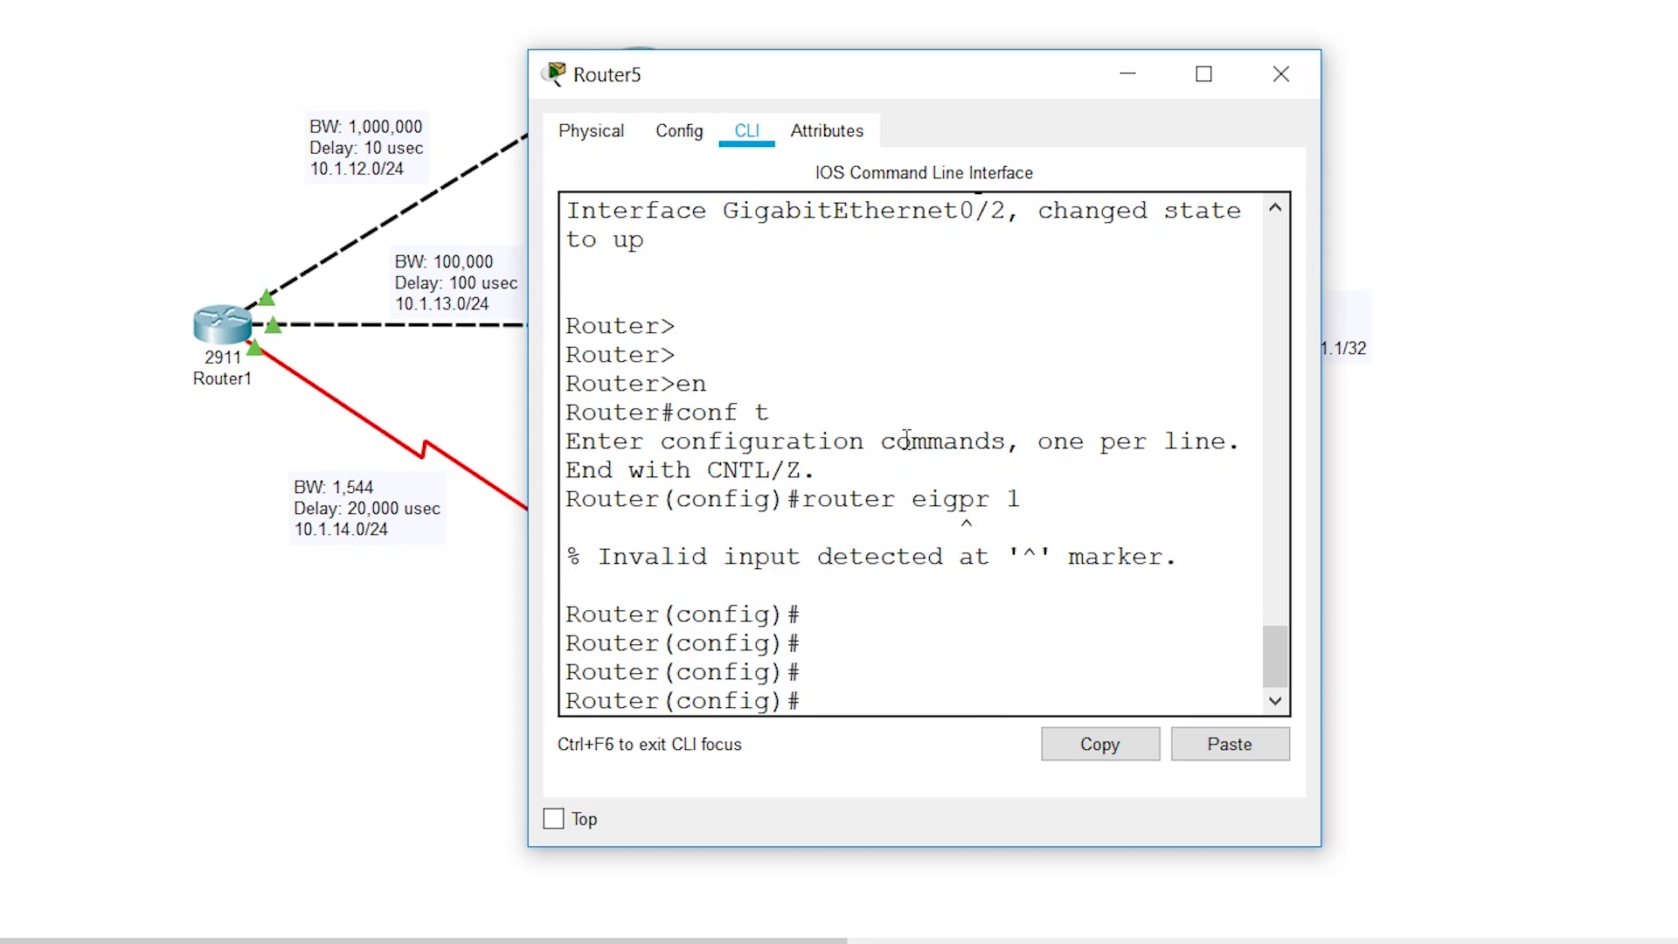
- Correct the mistyped EIGRP command on Router5 and start the routing process with autonomous system 1
key(Up)
key(BackSpace)
key(BackSpace)
key(BackSpace)
text(p )
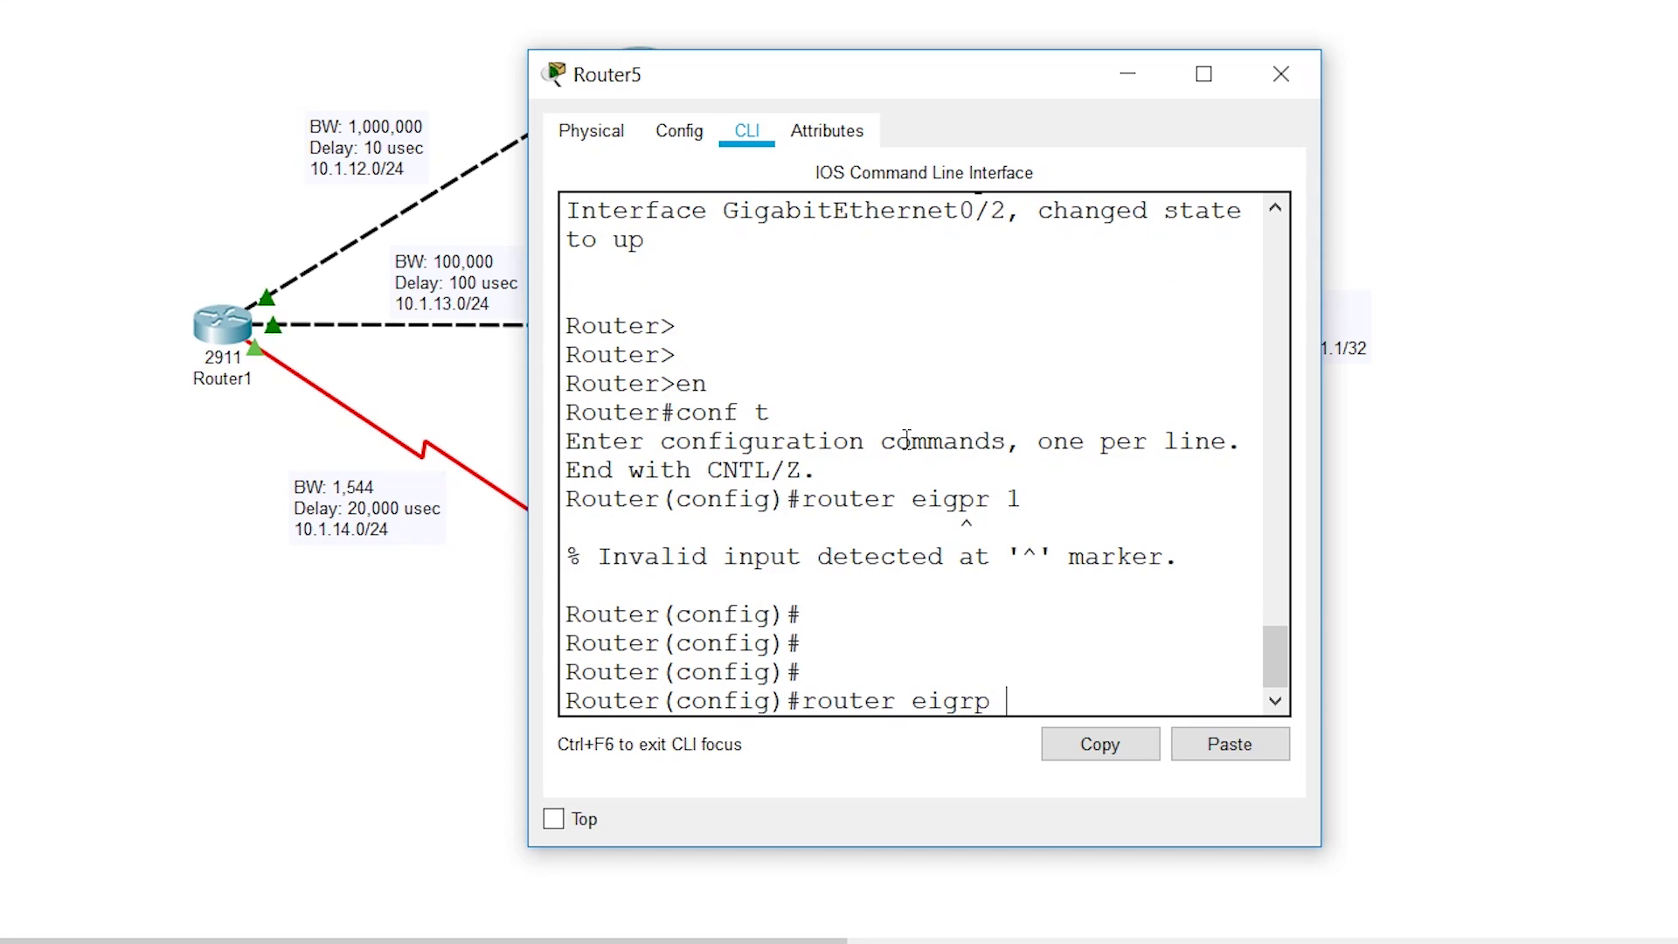
text(1)
key(Return)
- Advertise network 10.0.0.0 in Router5's EIGRP process and move its window clear of the topology
text(net)
key(Tab)
text(10.0.0.0)
key(Return)
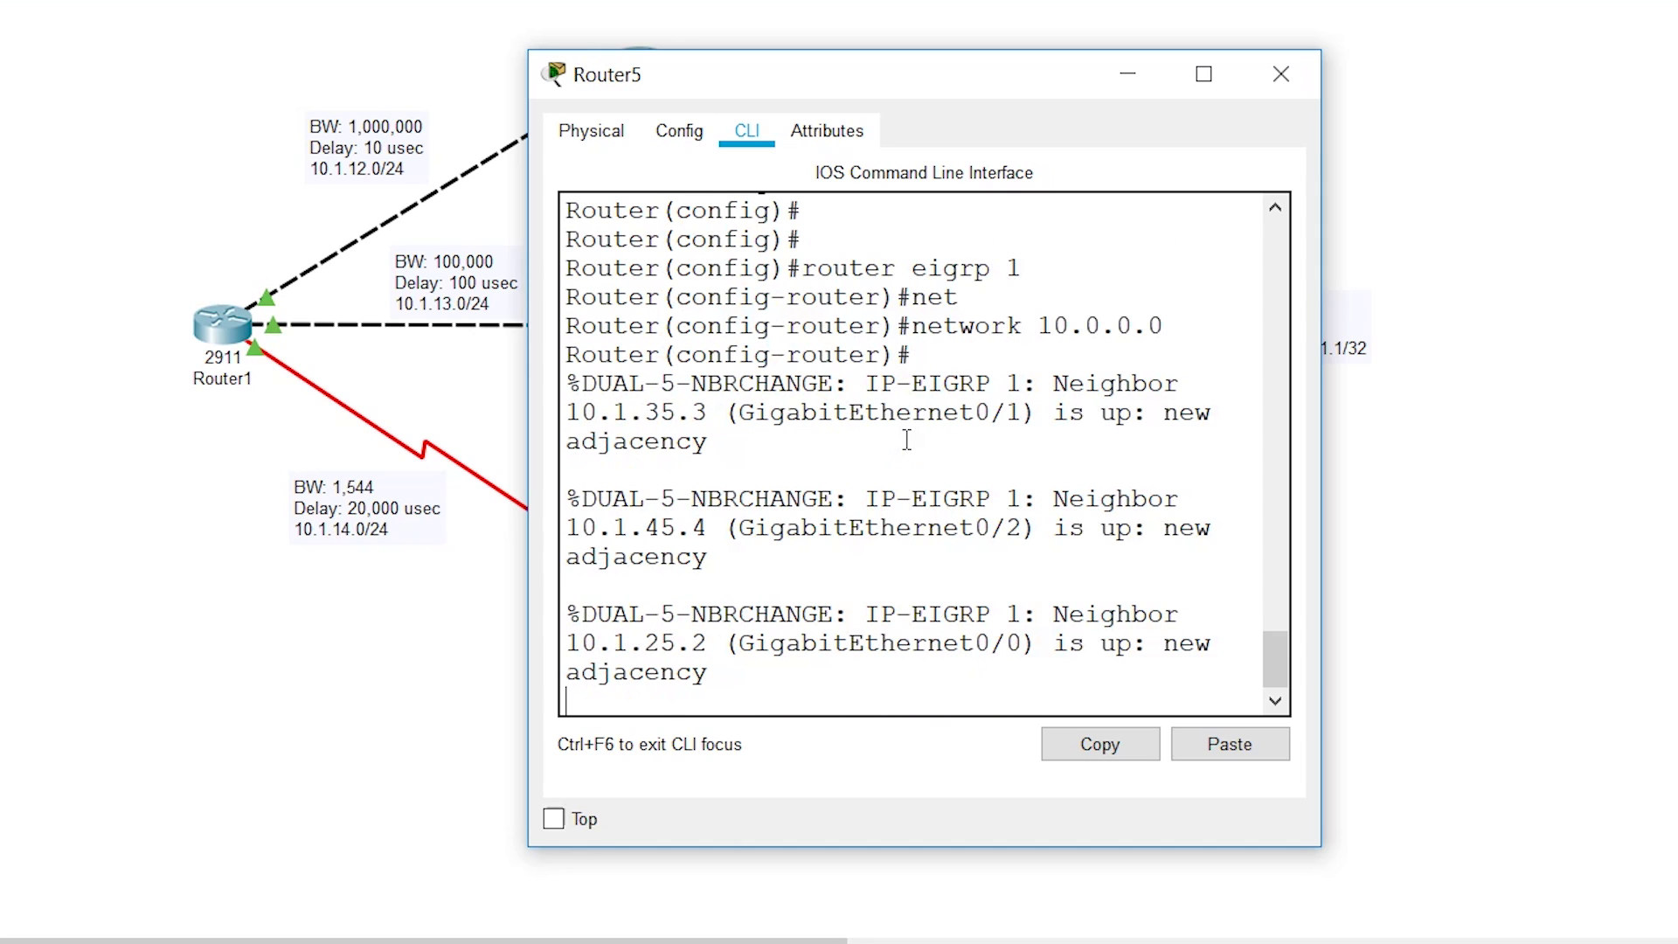
key(Return)
key(Return)
key(Return)
key(Return)
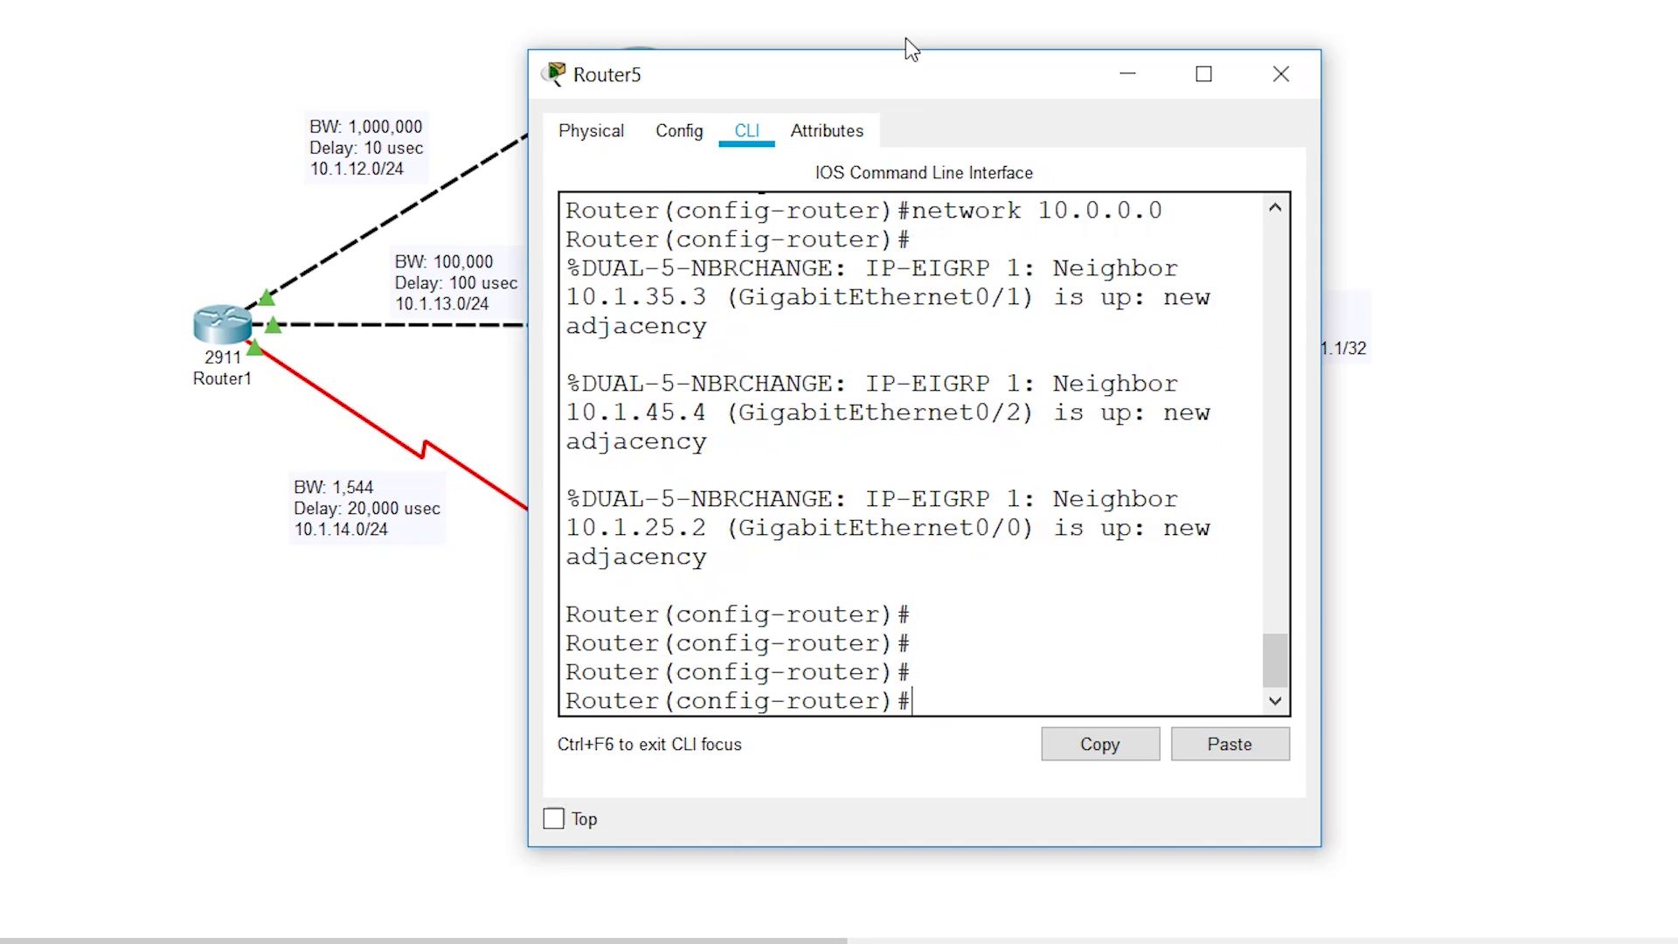
drag(904, 85, 1470, 201)
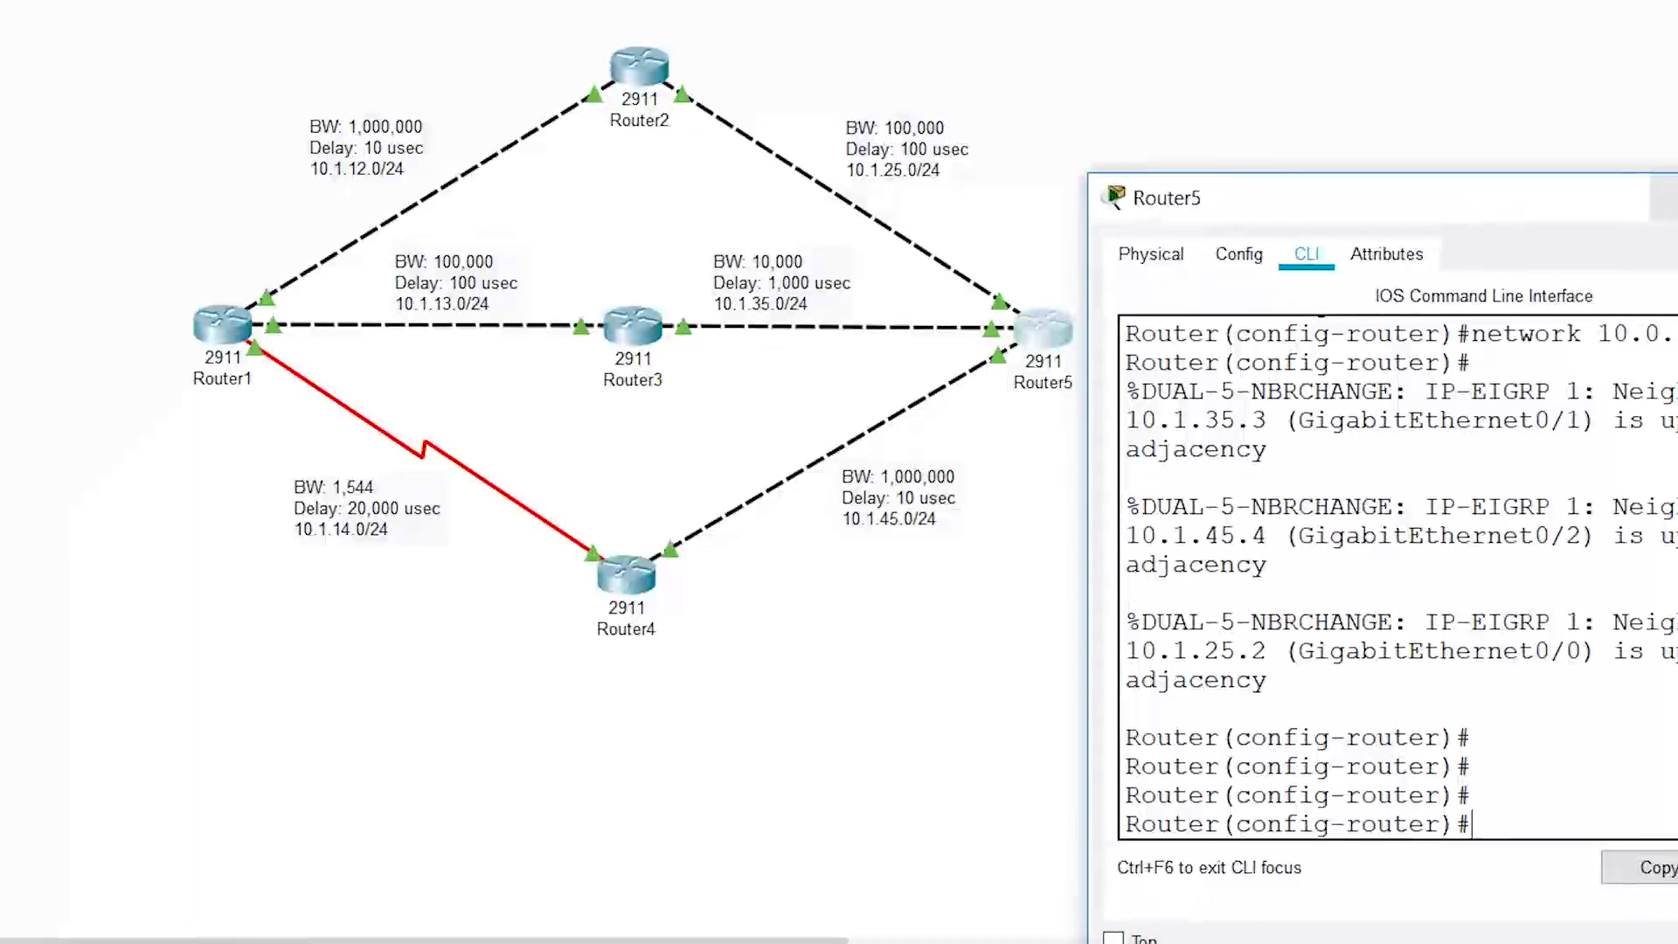
click(1392, 518)
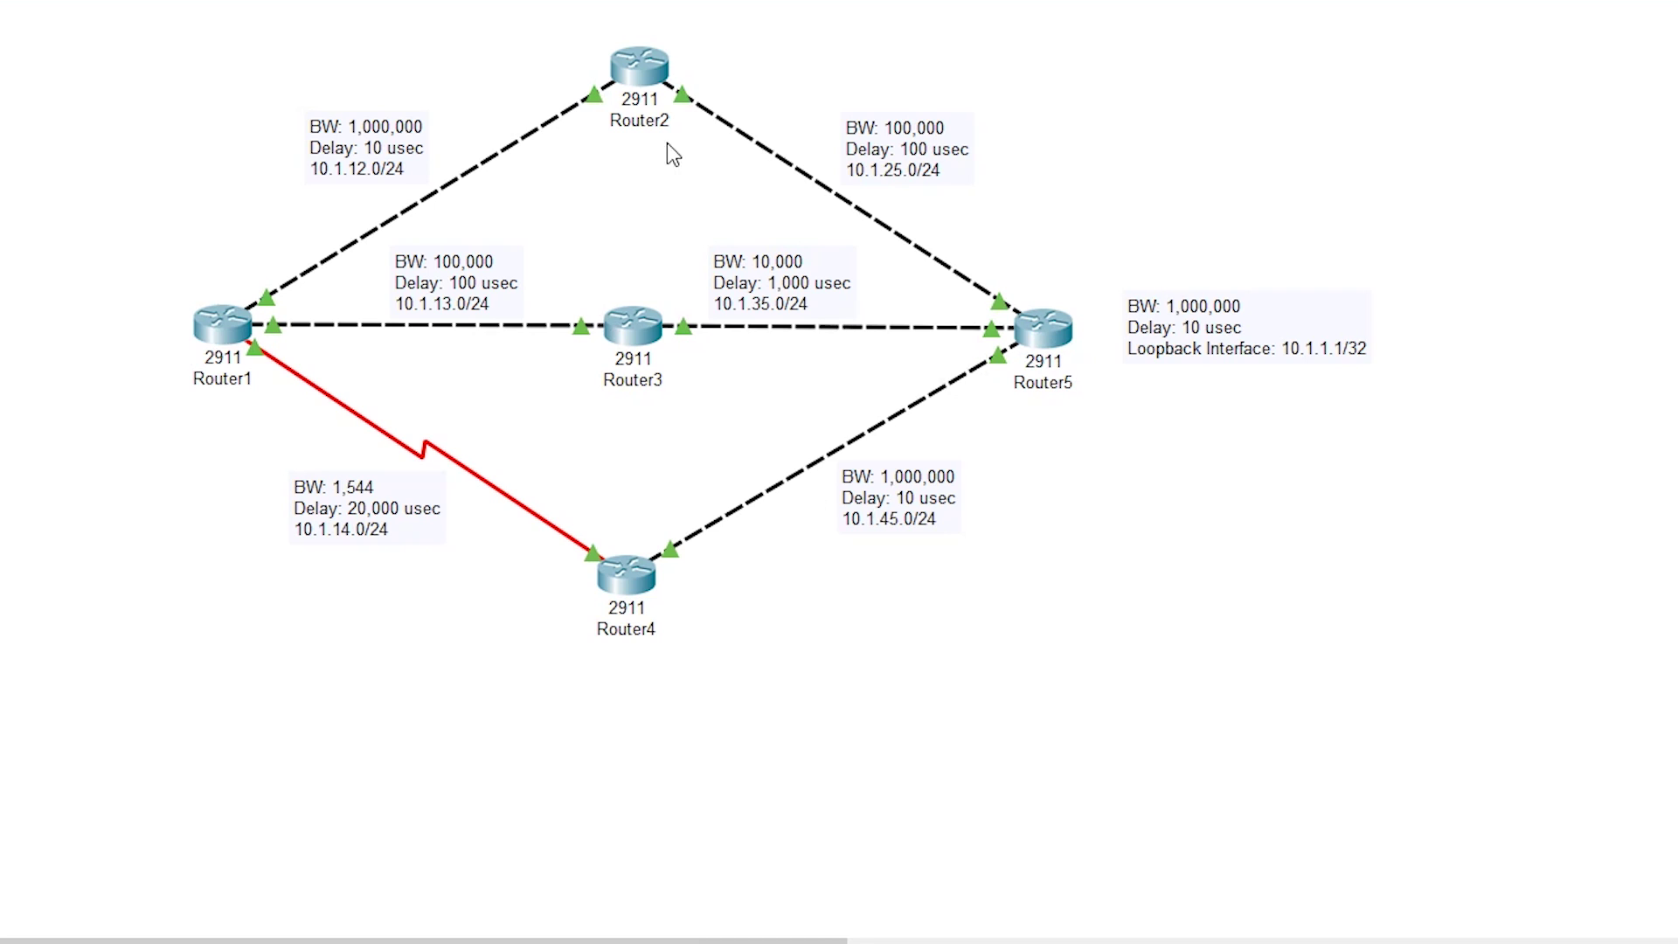
- Open Router2's command line and leave router configuration for privileged EXEC mode
click(654, 80)
key(Return)
key(Return)
key(Return)
key(Return)
key(Return)
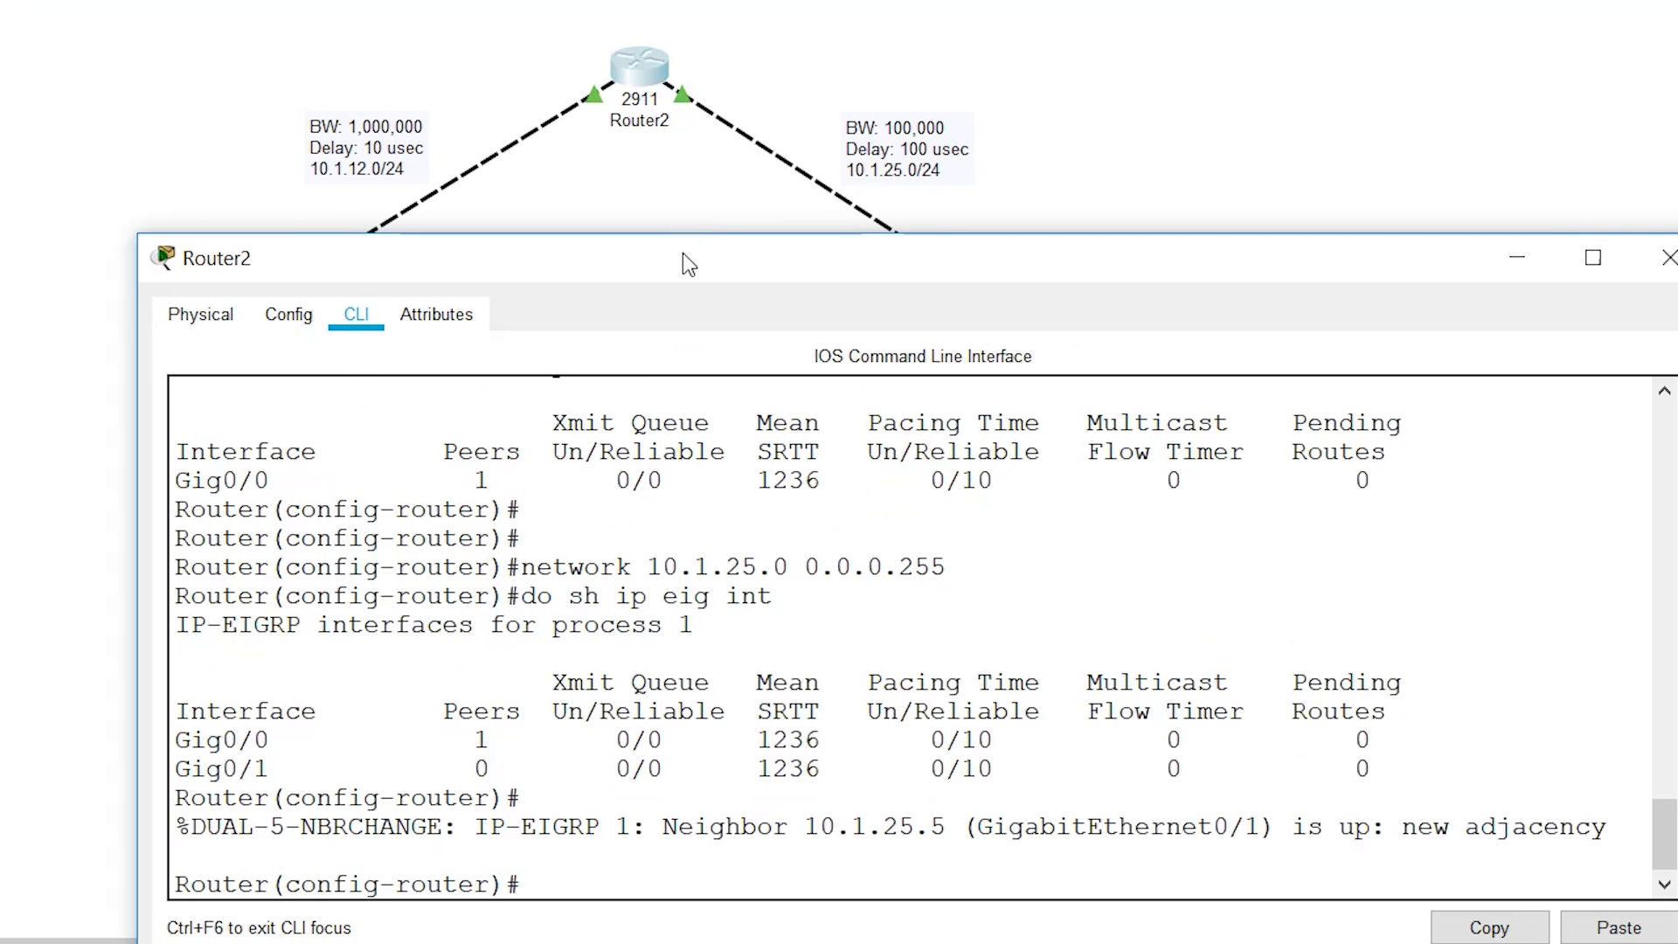
key(ctrl+z)
key(Return)
key(Return)
key(Return)
key(Return)
- Display Router2's IP routing table
text(sh)
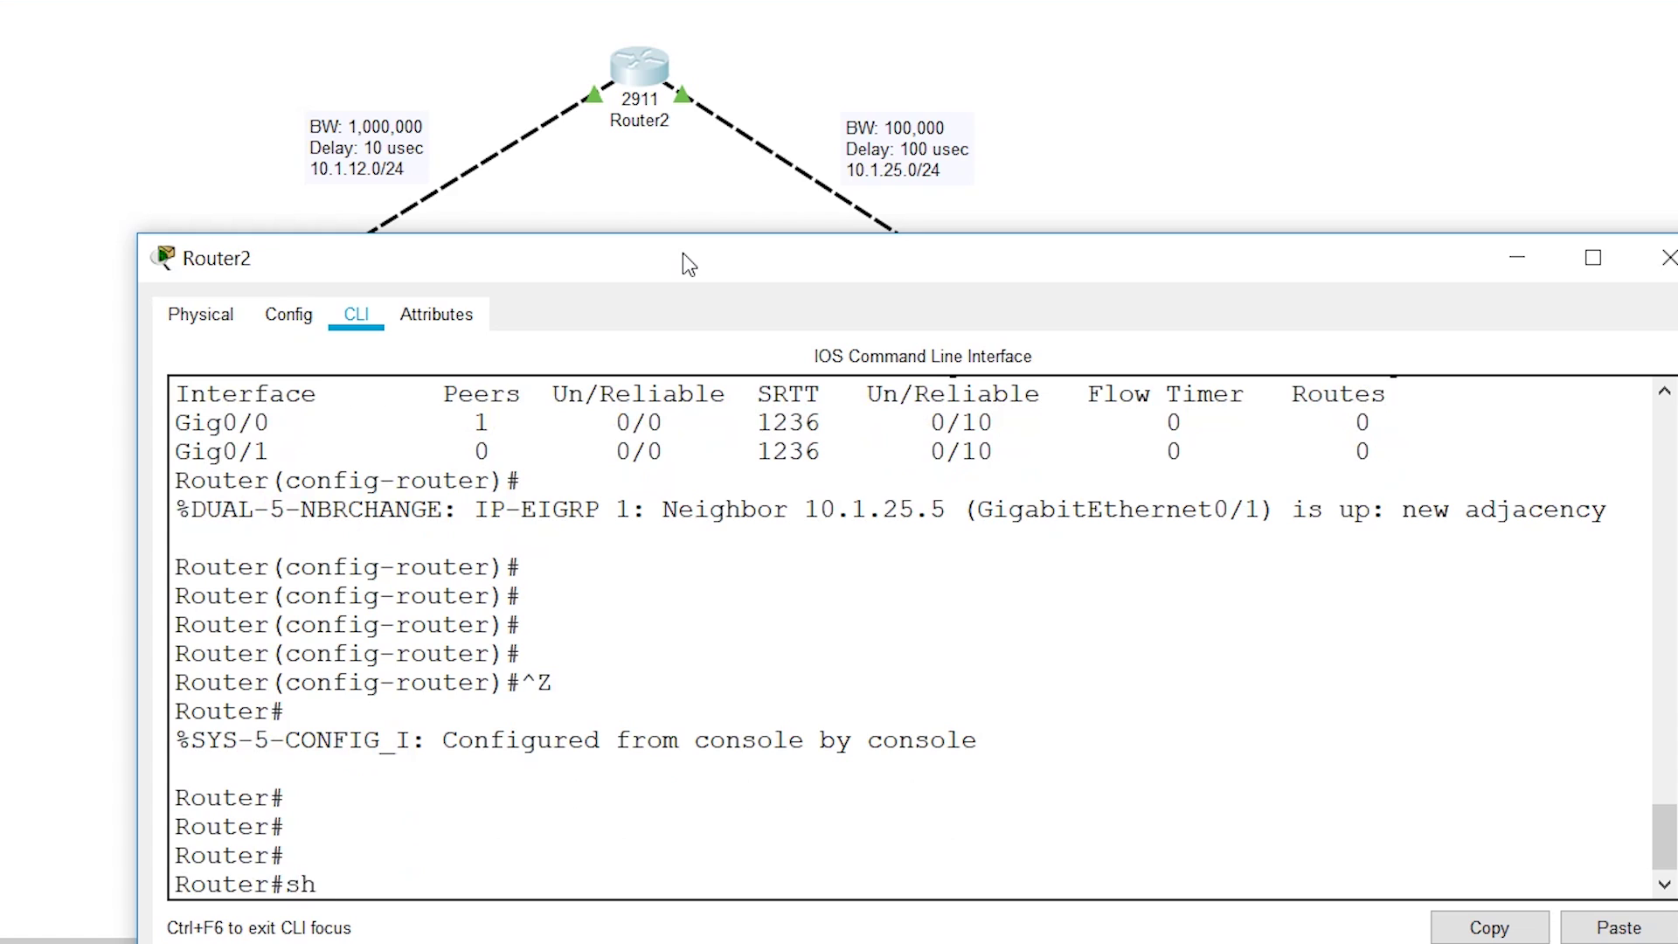
text( ip int)
key(BackSpace)
key(BackSpace)
key(BackSpace)
key(BackSpace)
text(rout)
key(Tab)
key(Return)
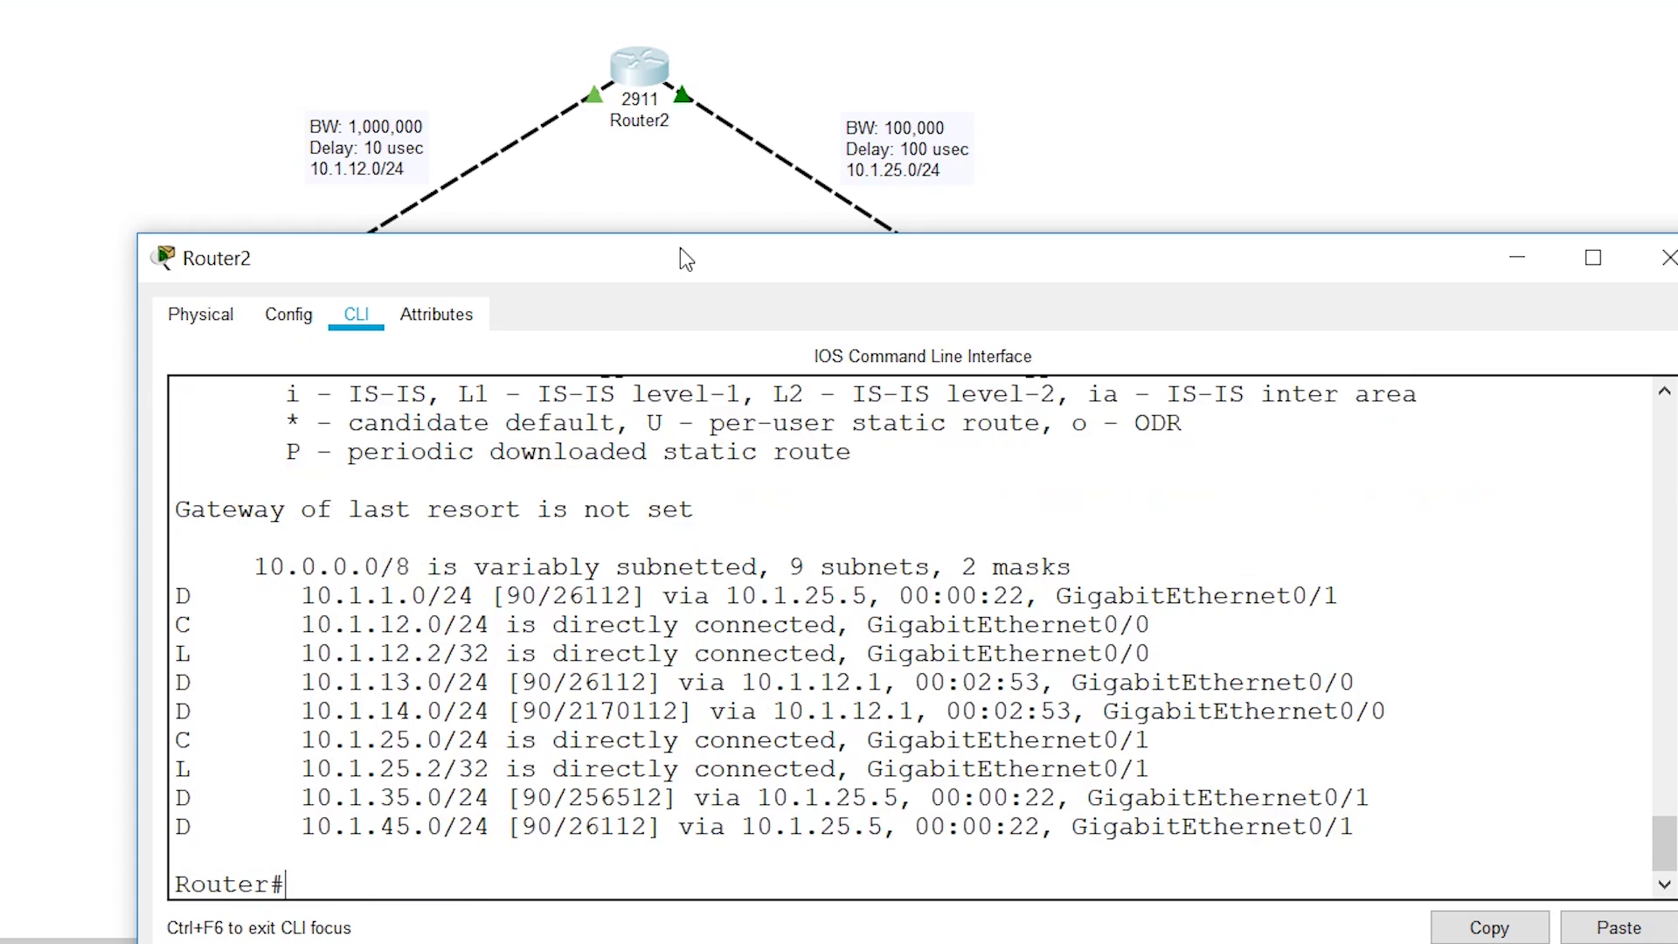
- Examine the administrative distance and metric of Router2's EIGRP route to 10.1.1.0/24 and compare them with the topology slide
drag(591, 255, 533, 408)
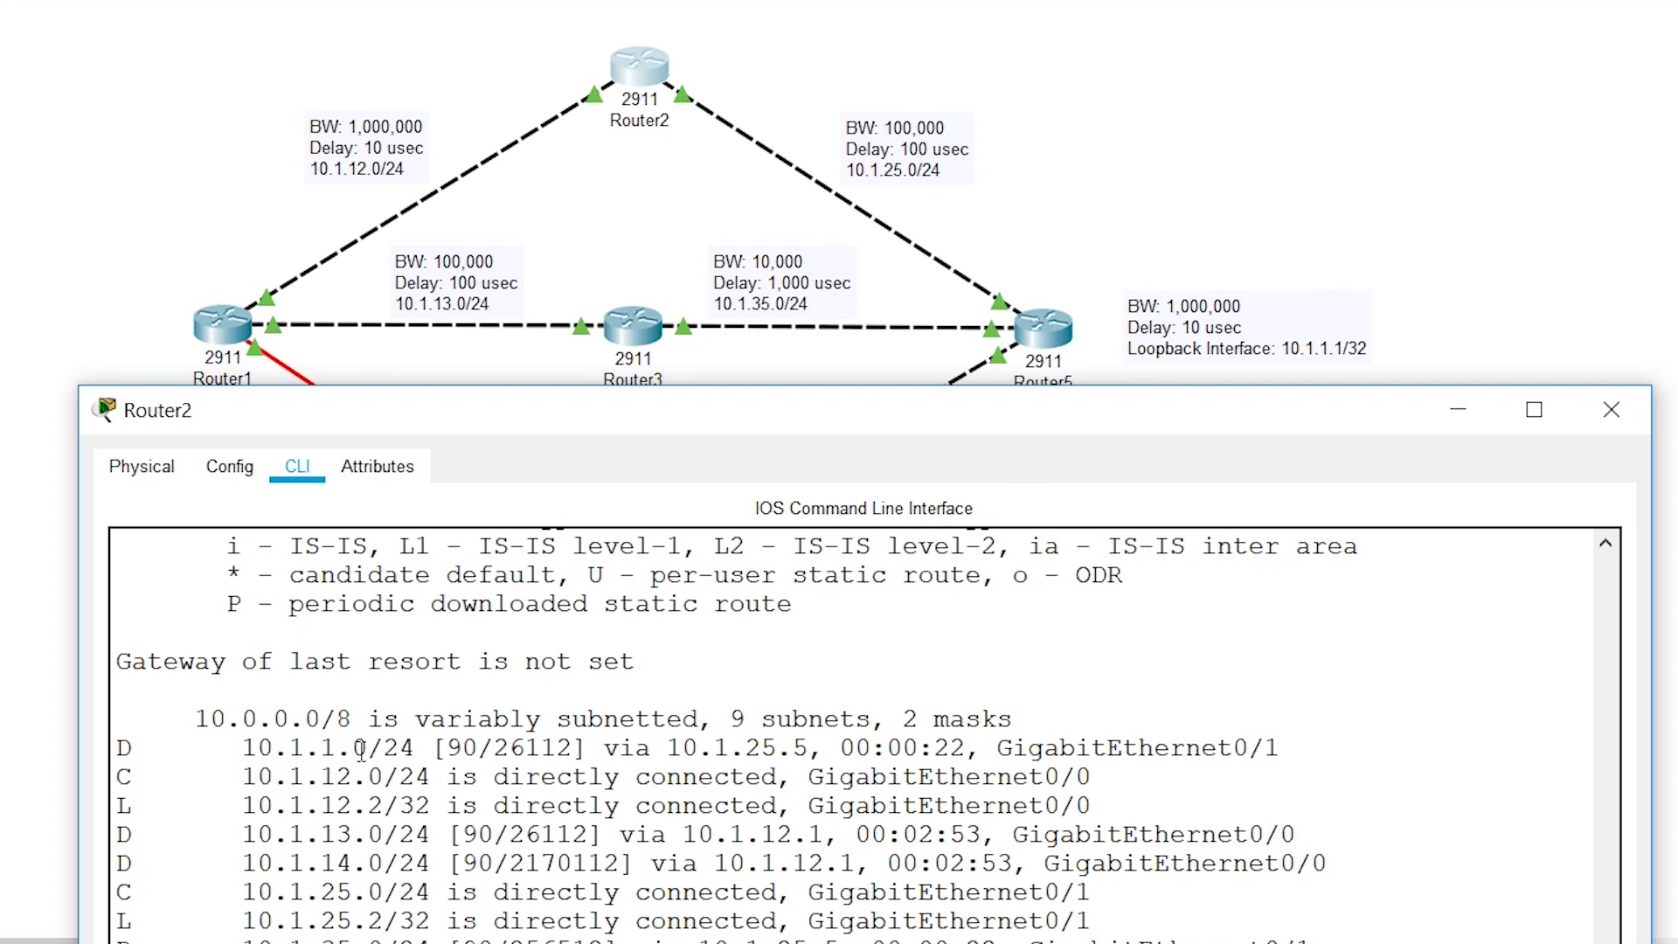
drag(116, 748, 1303, 745)
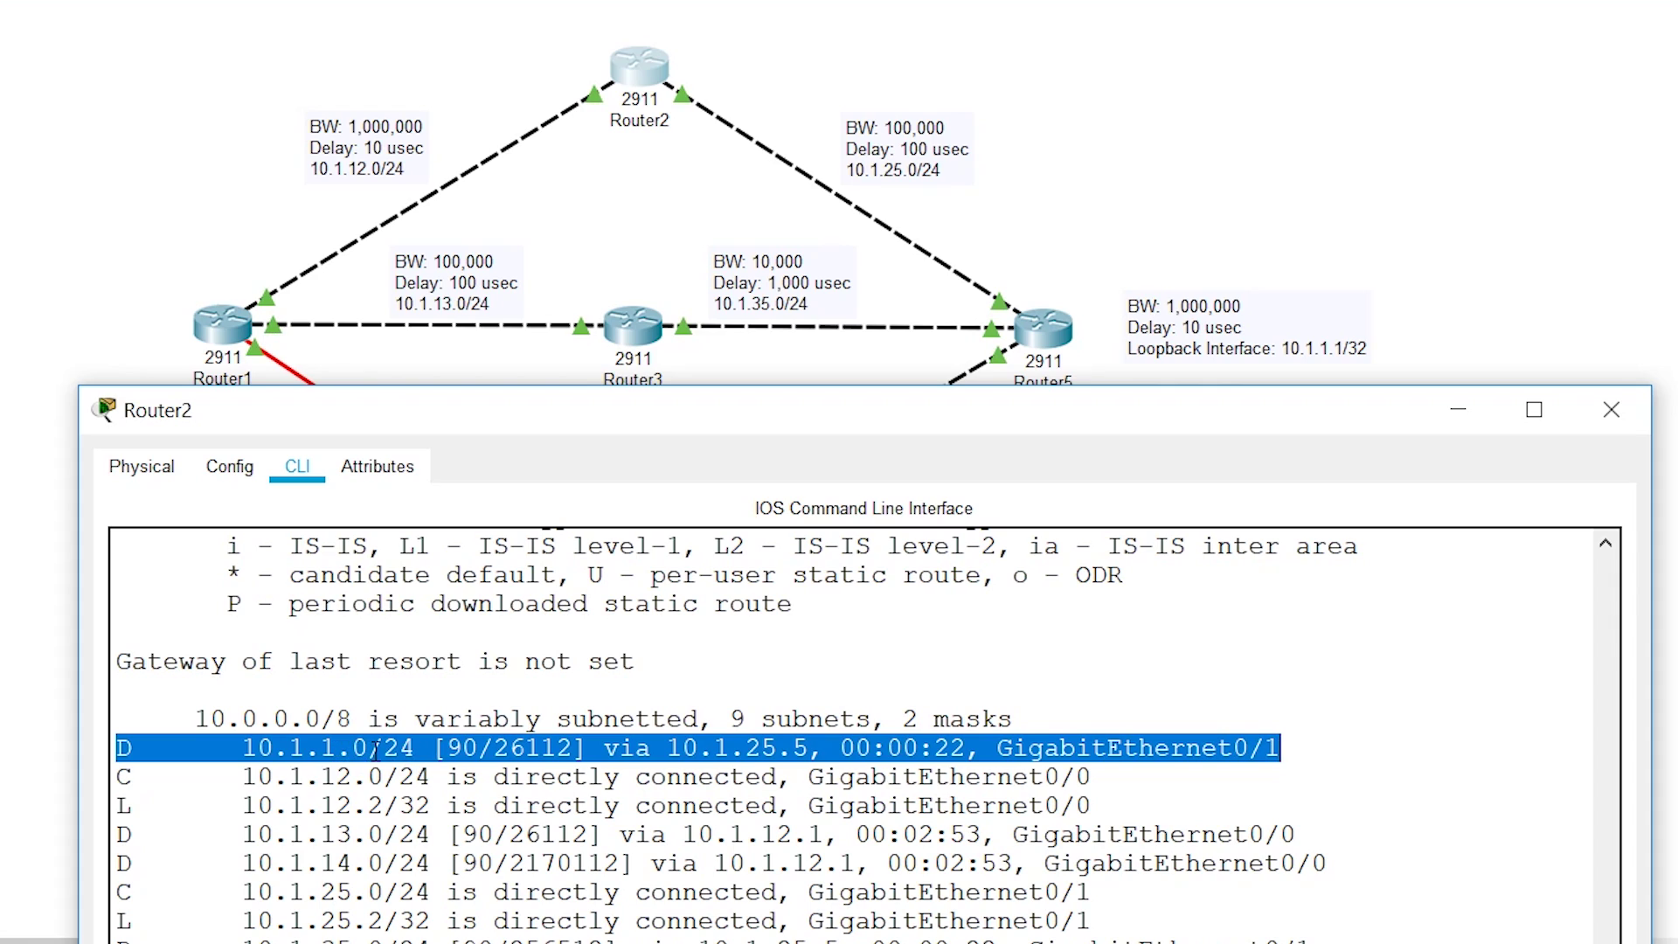
click(483, 748)
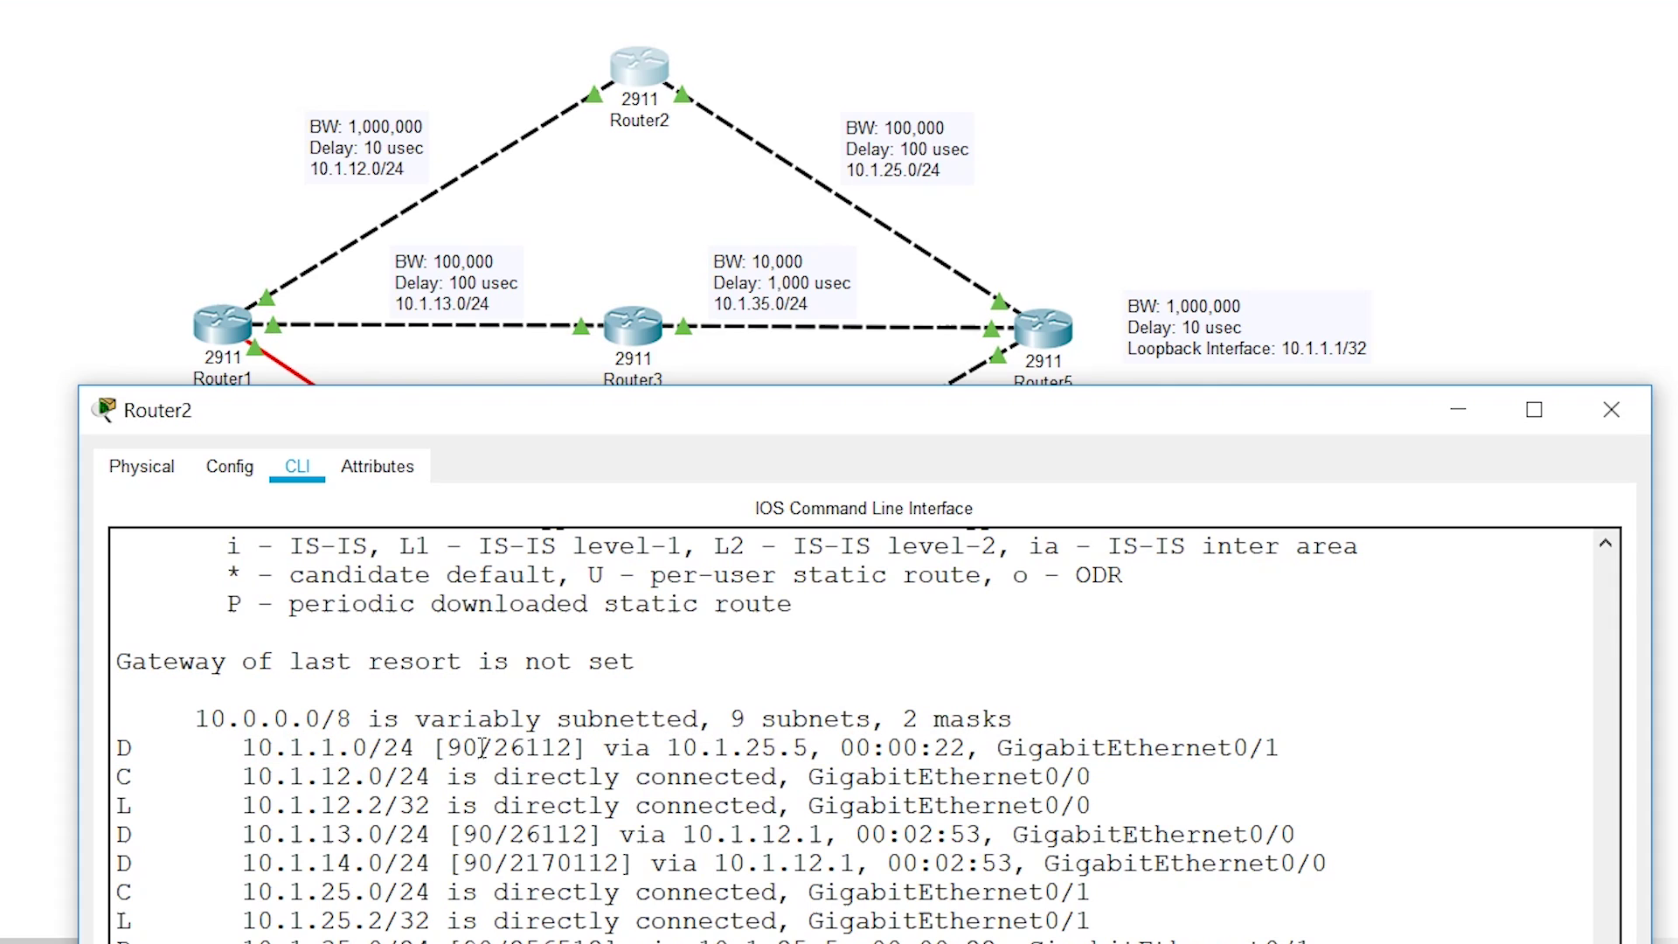
double_click(458, 750)
drag(142, 749, 114, 747)
drag(133, 939, 119, 940)
drag(495, 747, 575, 748)
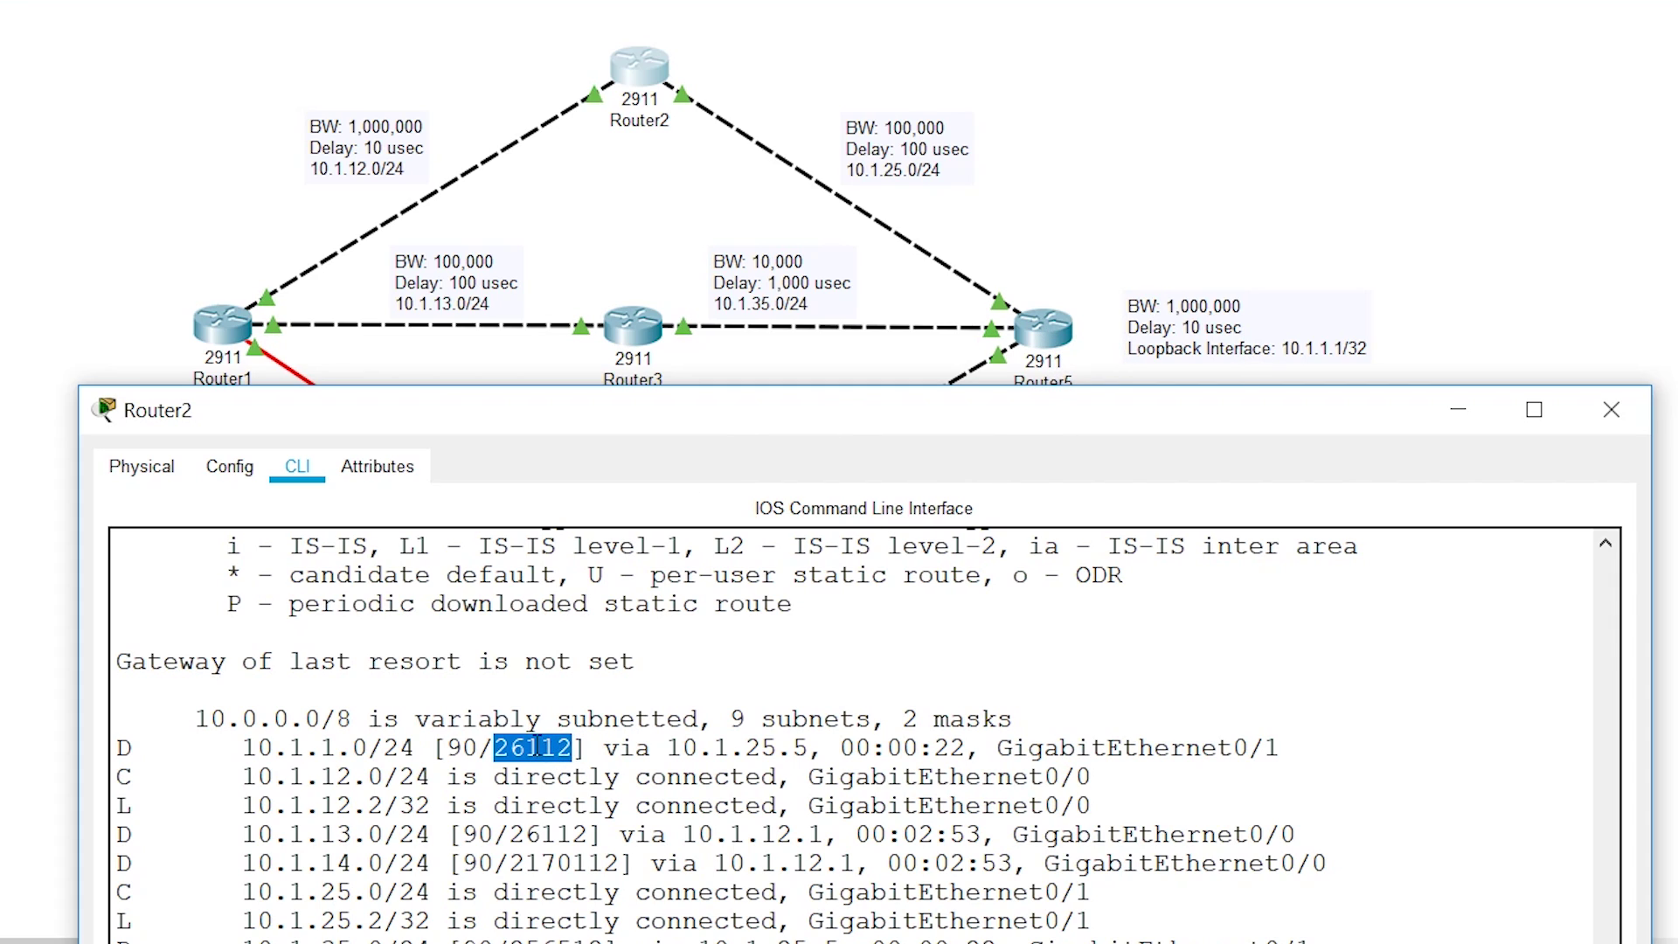
click(486, 741)
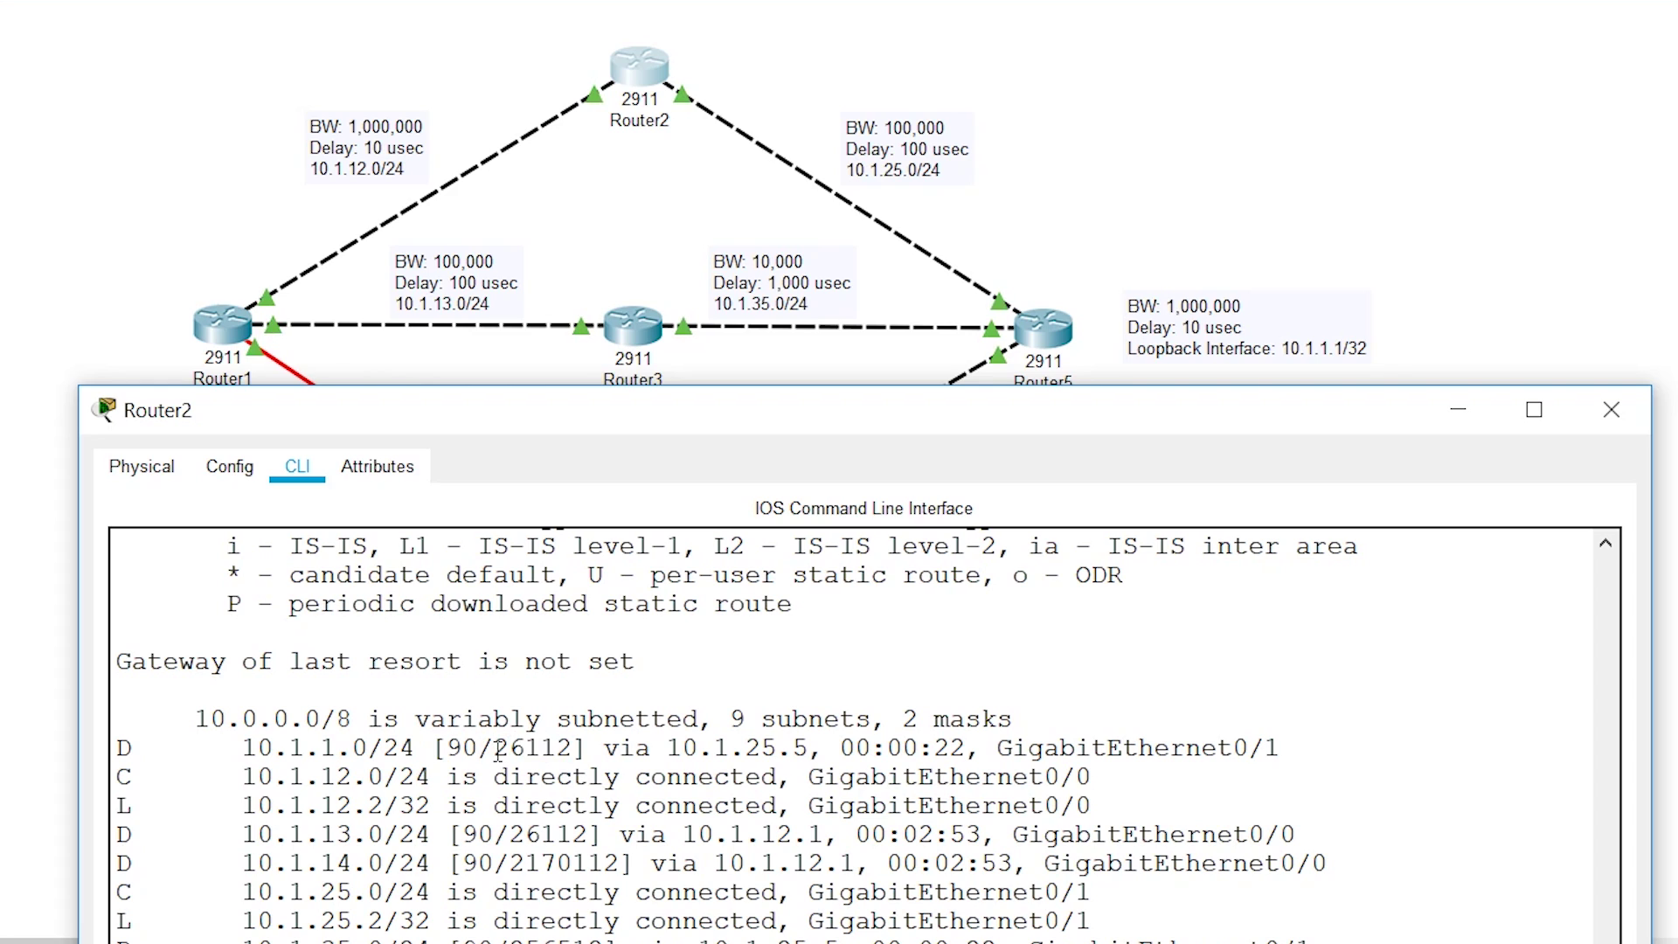
drag(495, 750, 574, 749)
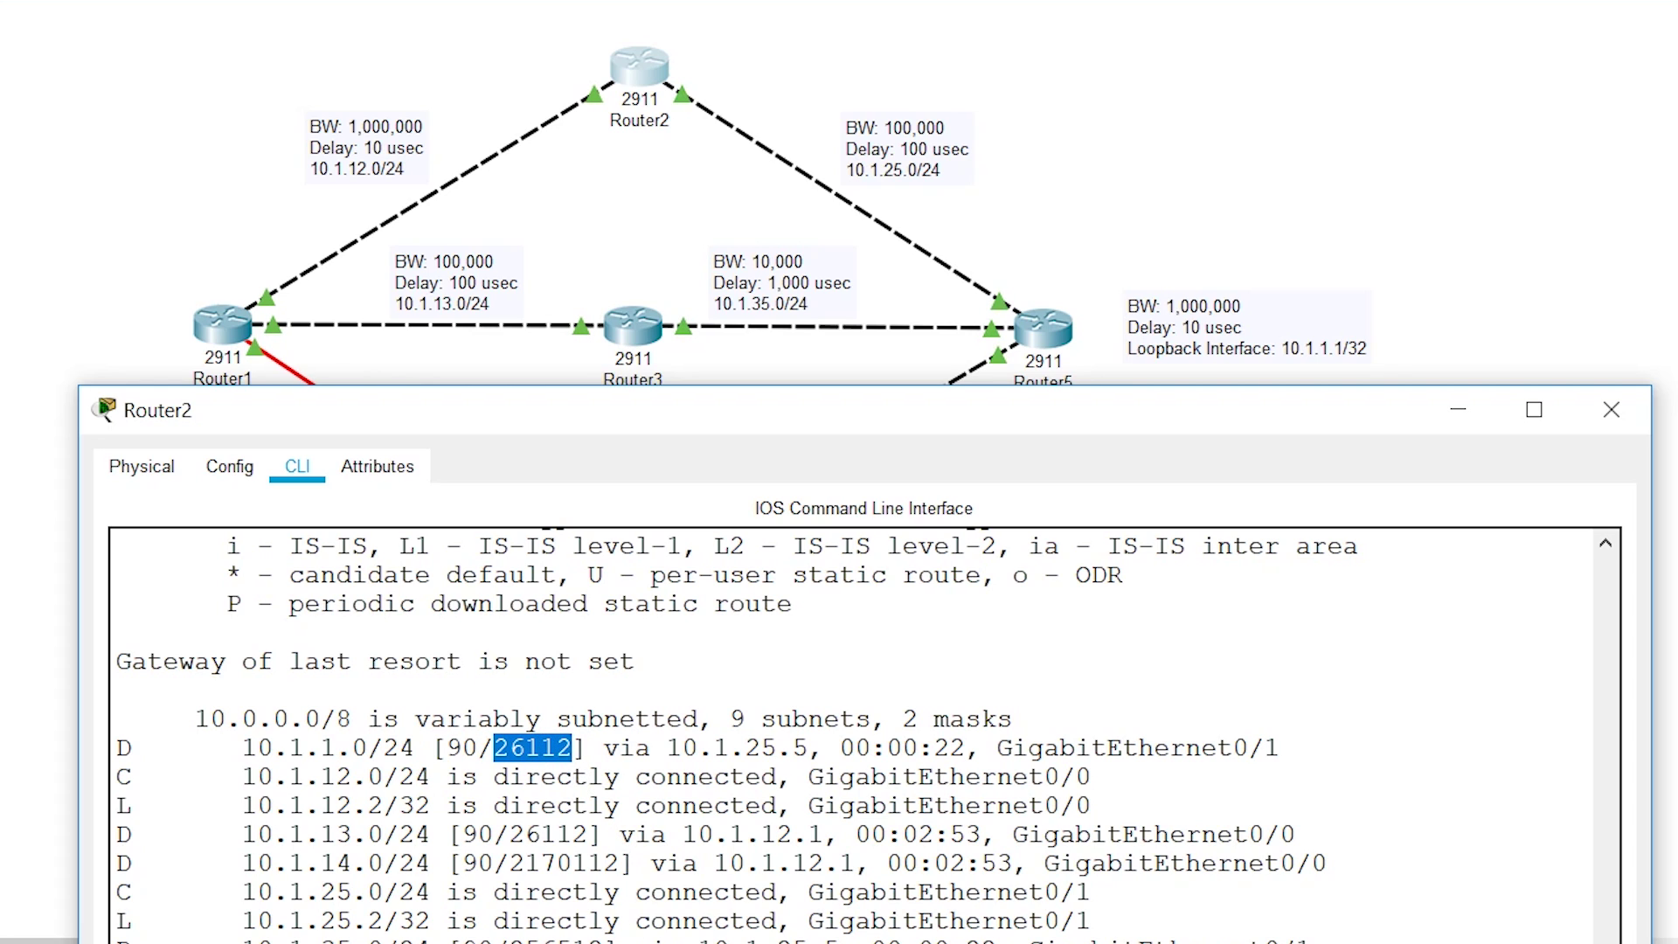
click(559, 925)
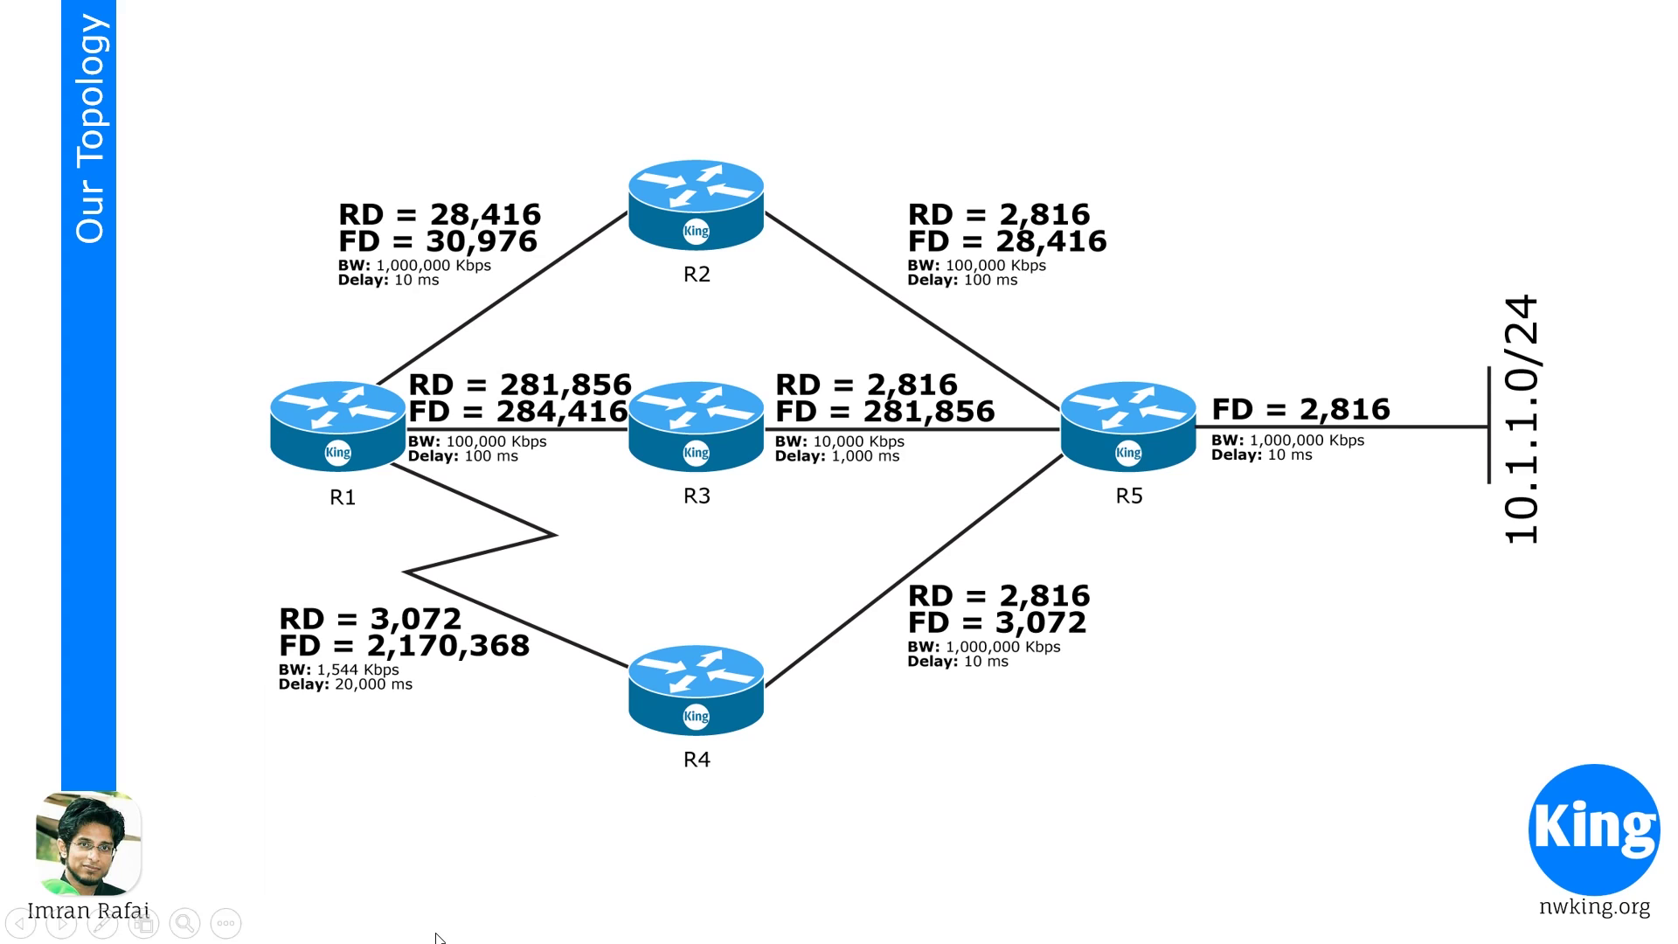
- Switch back to Packet Tracer and return Router5's command line to privileged EXEC mode
key(alt+Tab)
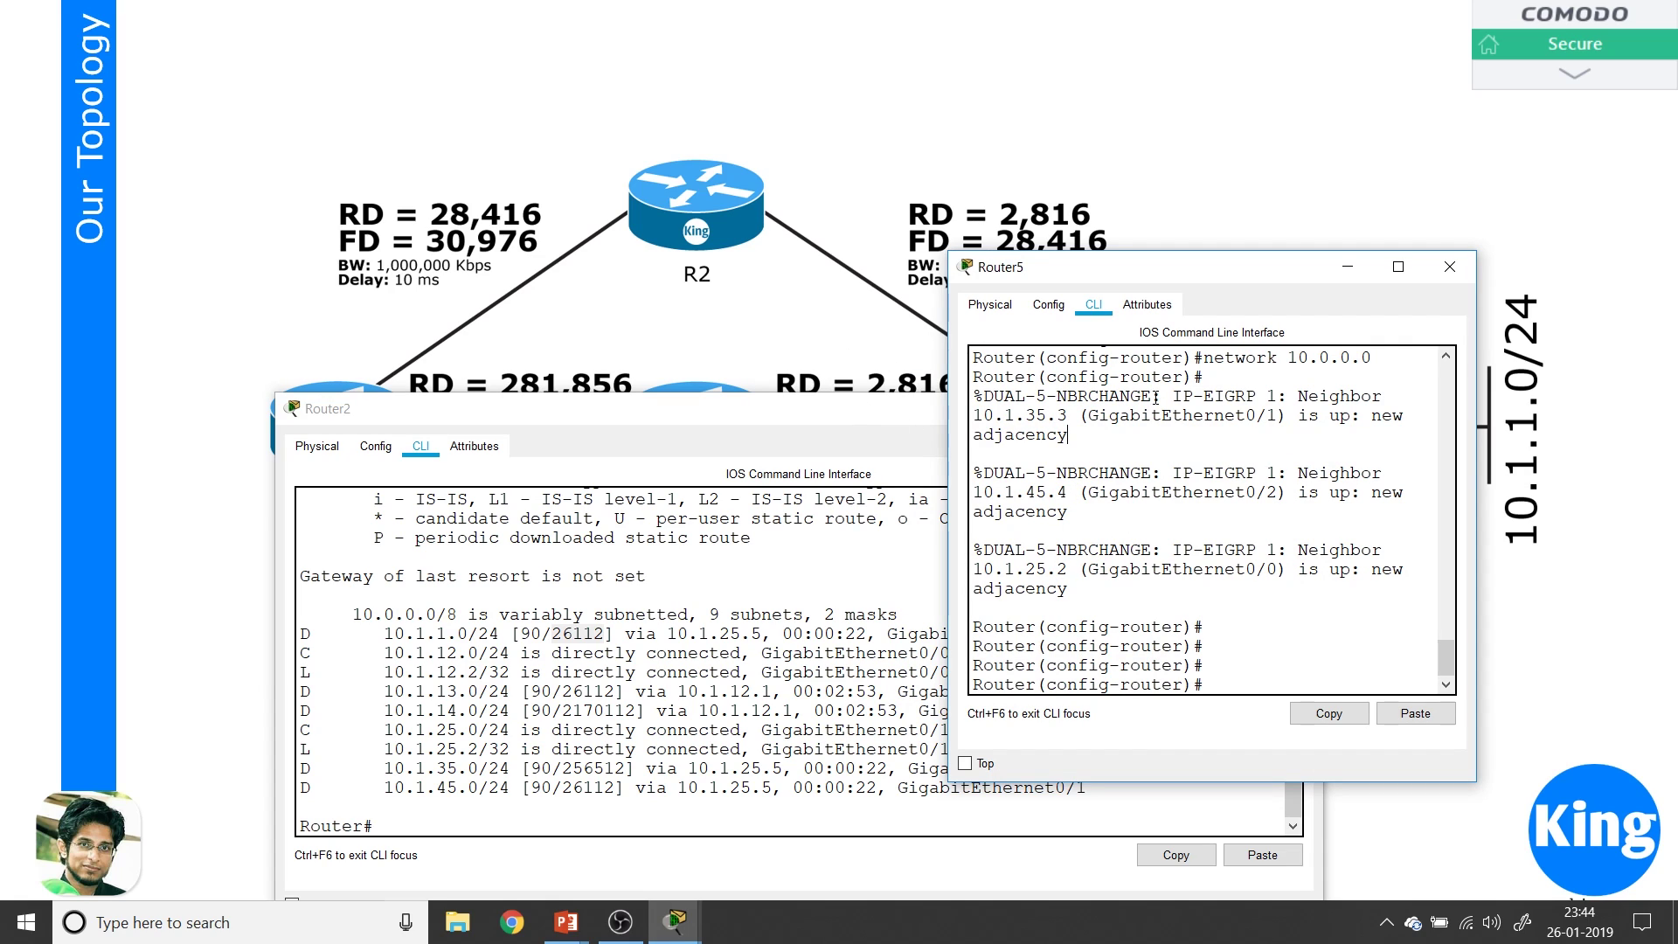
key(Return)
key(Return)
key(ctrl+z)
key(Return)
key(Return)
key(Return)
key(Return)
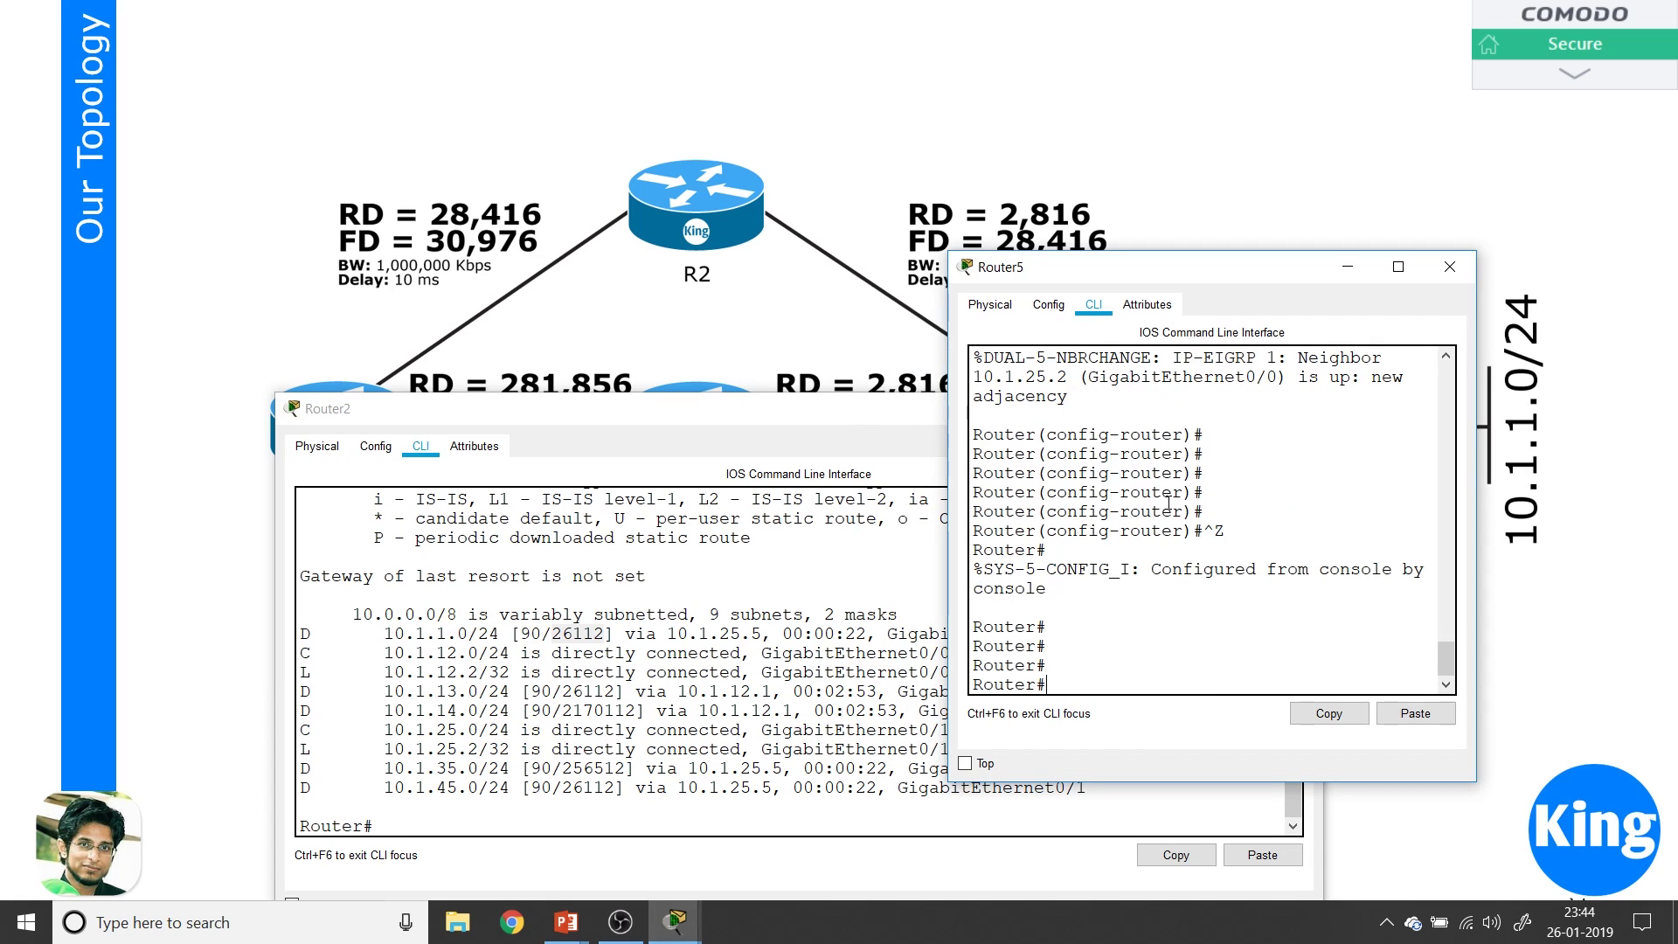
- Display Router5's interface details for Loopback 0
text(in)
key(BackSpace)
key(BackSpace)
text(sh ip)
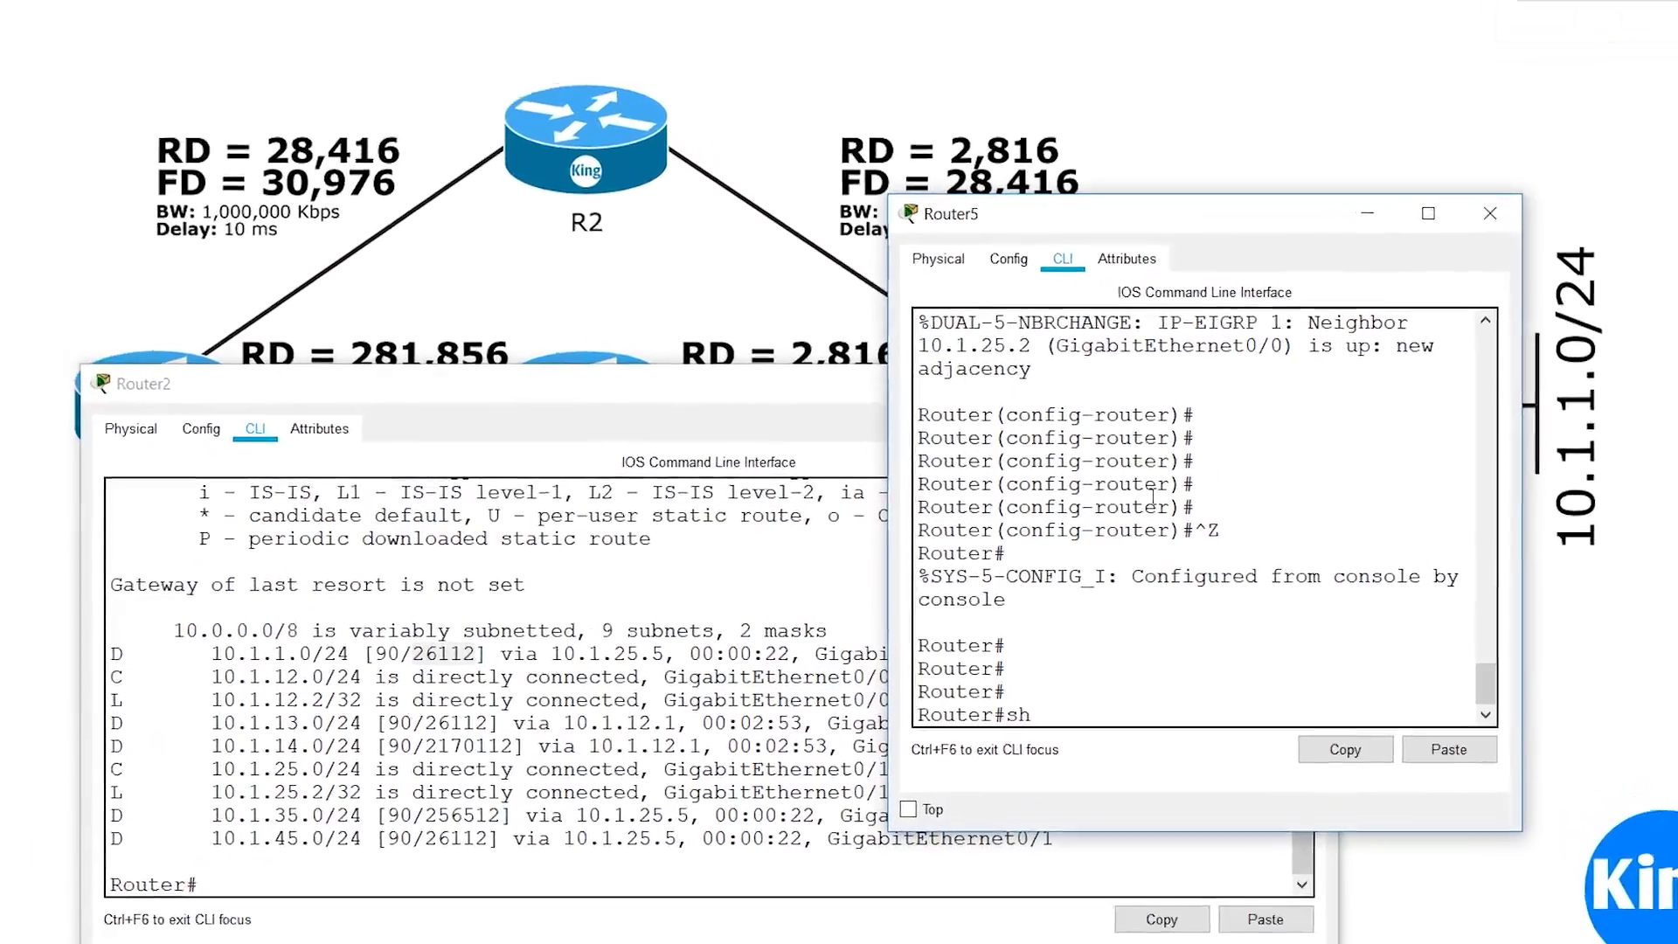
key(BackSpace)
key(BackSpace)
text(int)
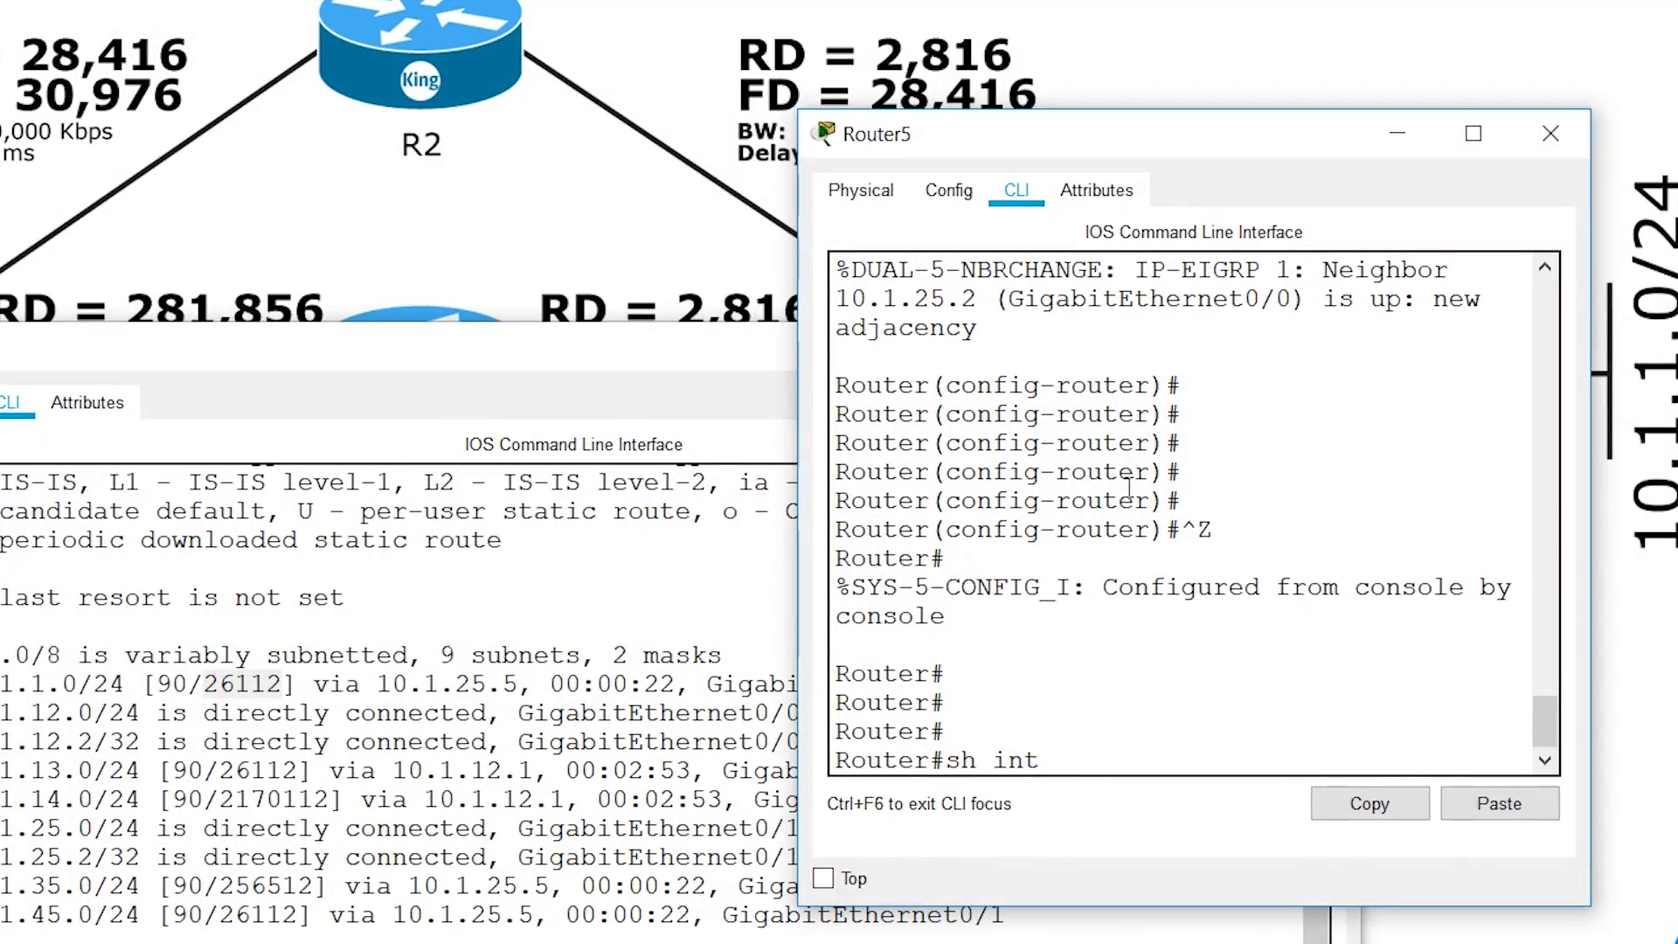
text(g0/0)
key(Return)
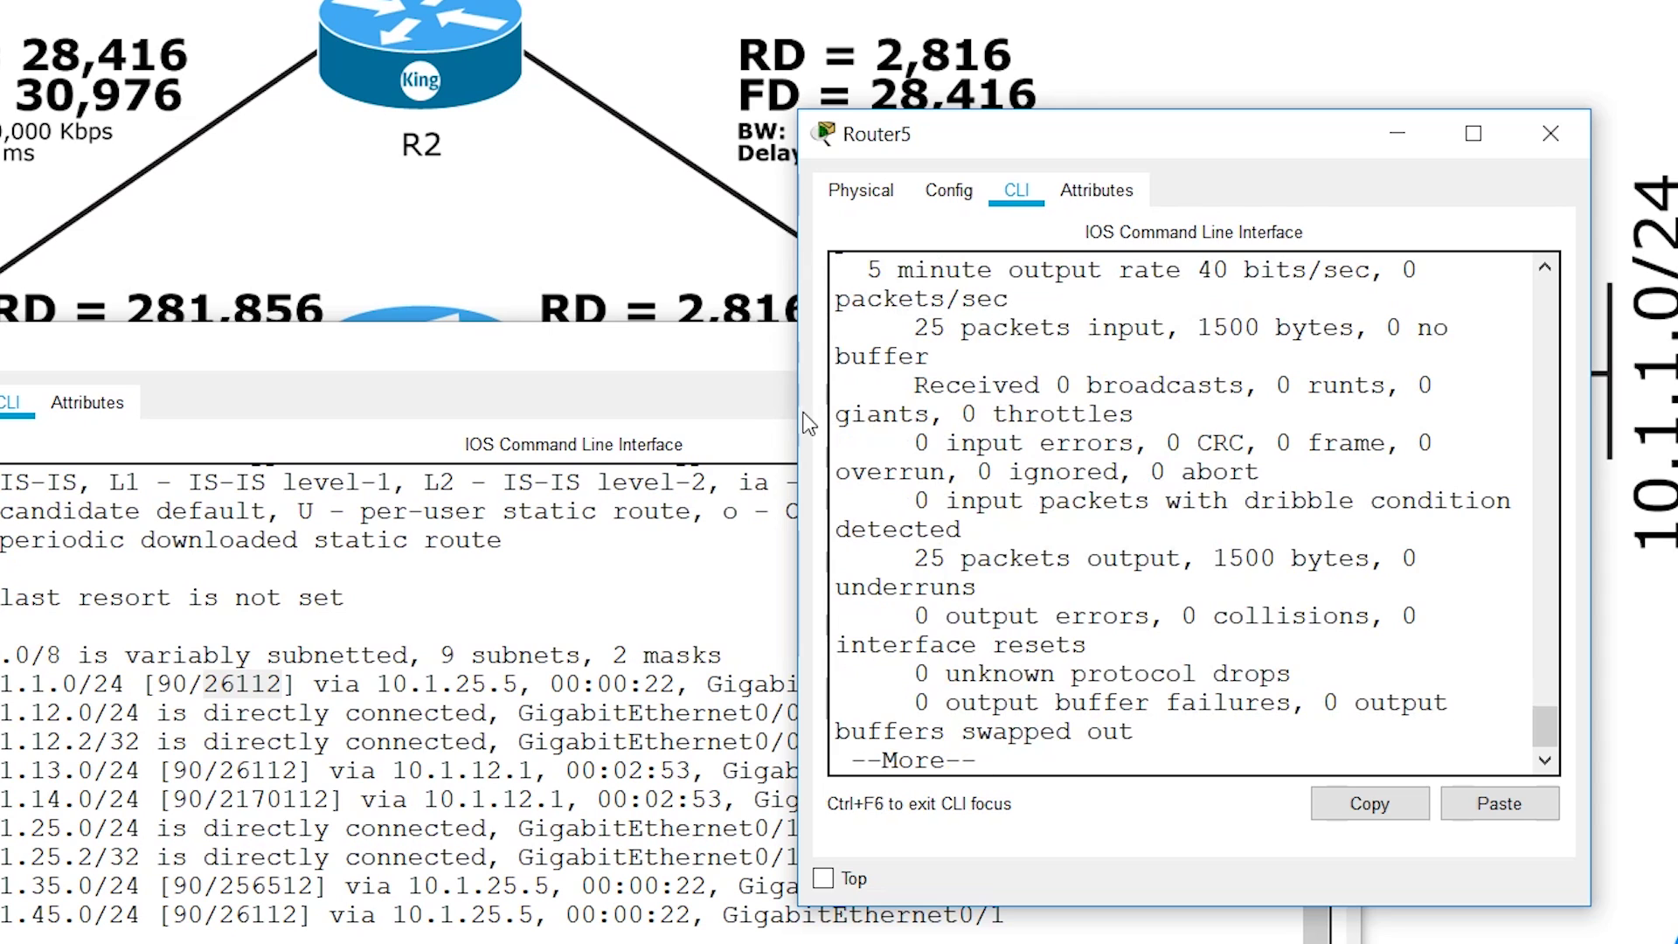
- Arrange the router windows beside the slide and examine the bandwidth and delay of Router5's Loopback 0 against the slide's figures
drag(795, 416, 377, 417)
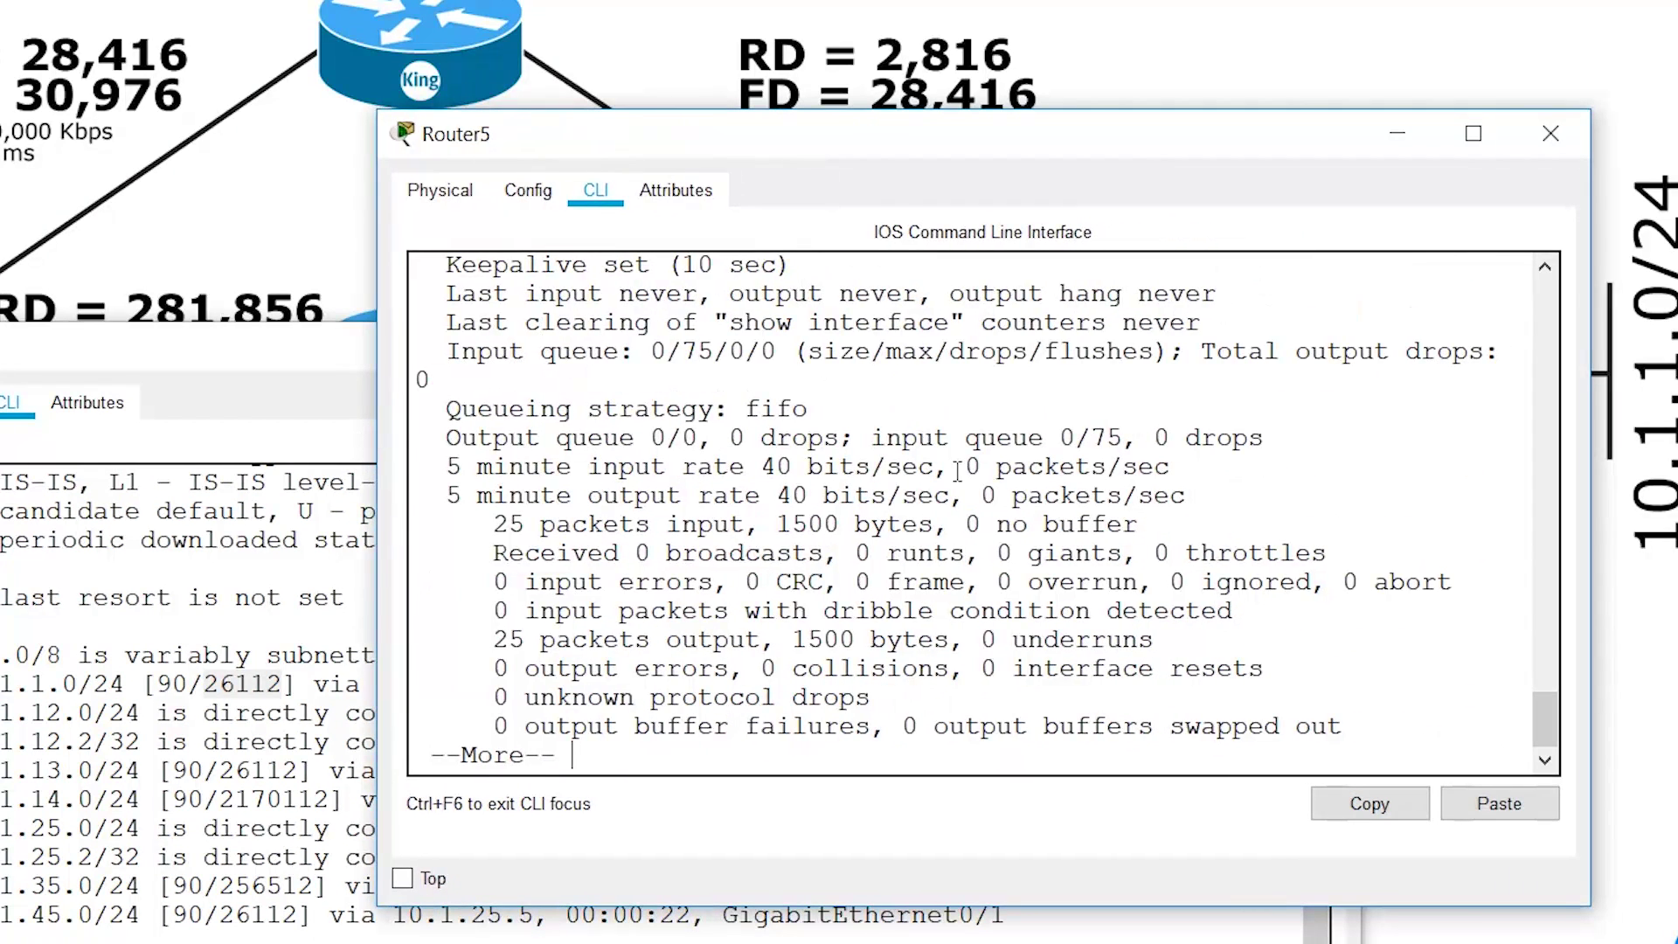
scroll(960, 470, up, 1)
scroll(960, 470, up, 2)
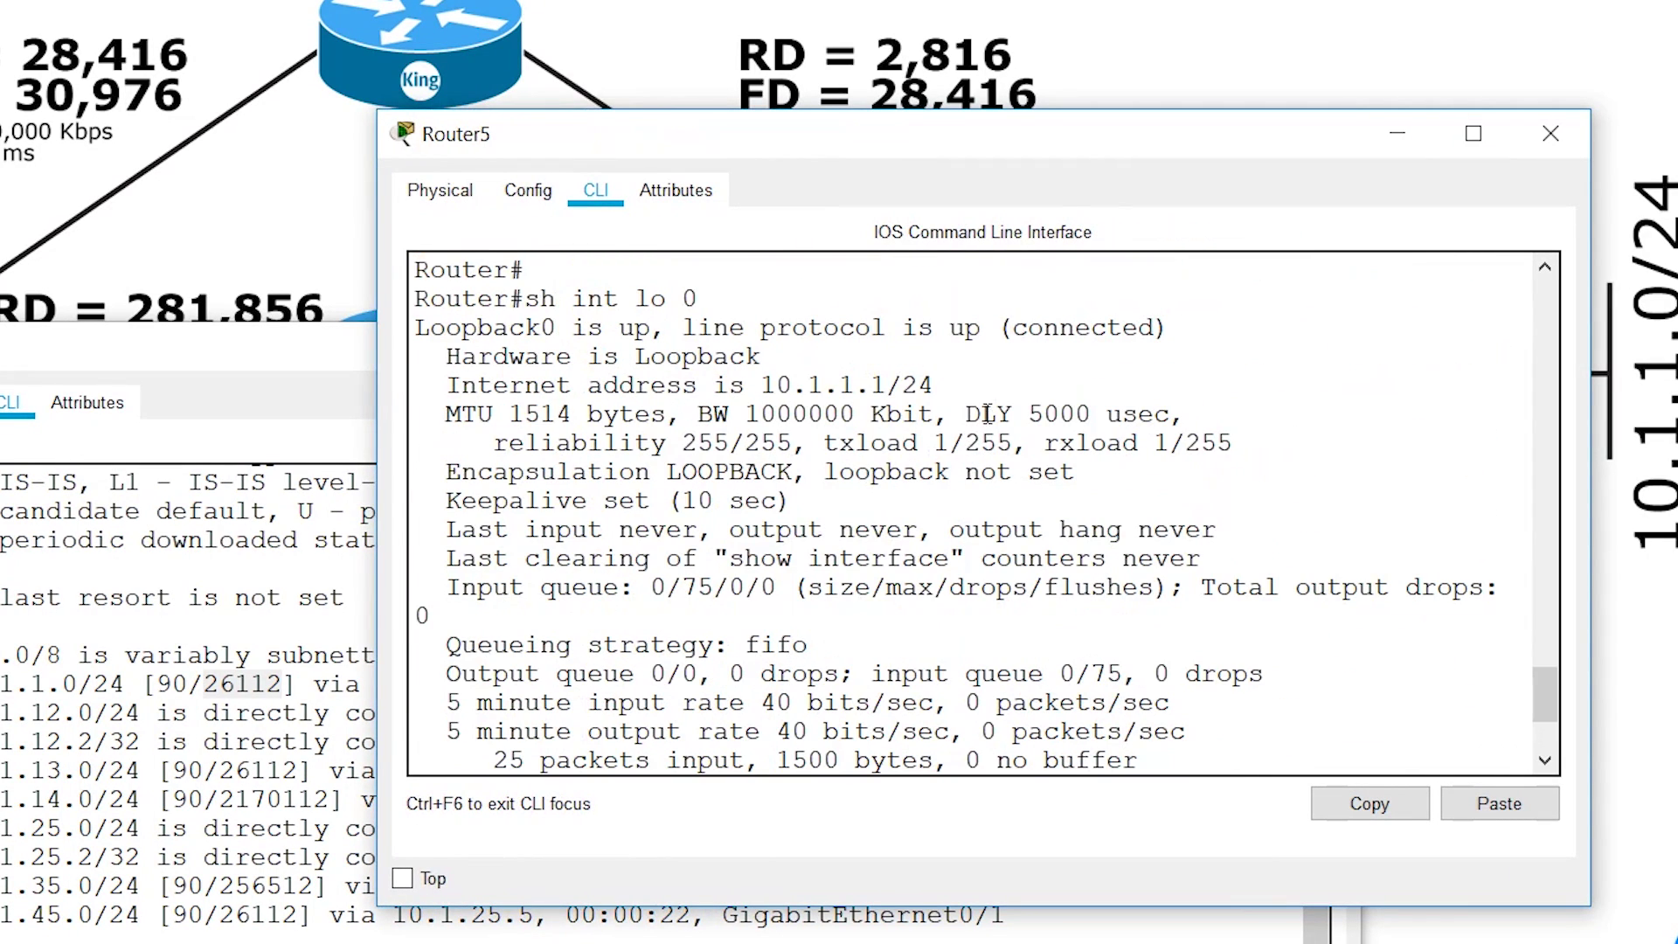
drag(962, 135, 387, 361)
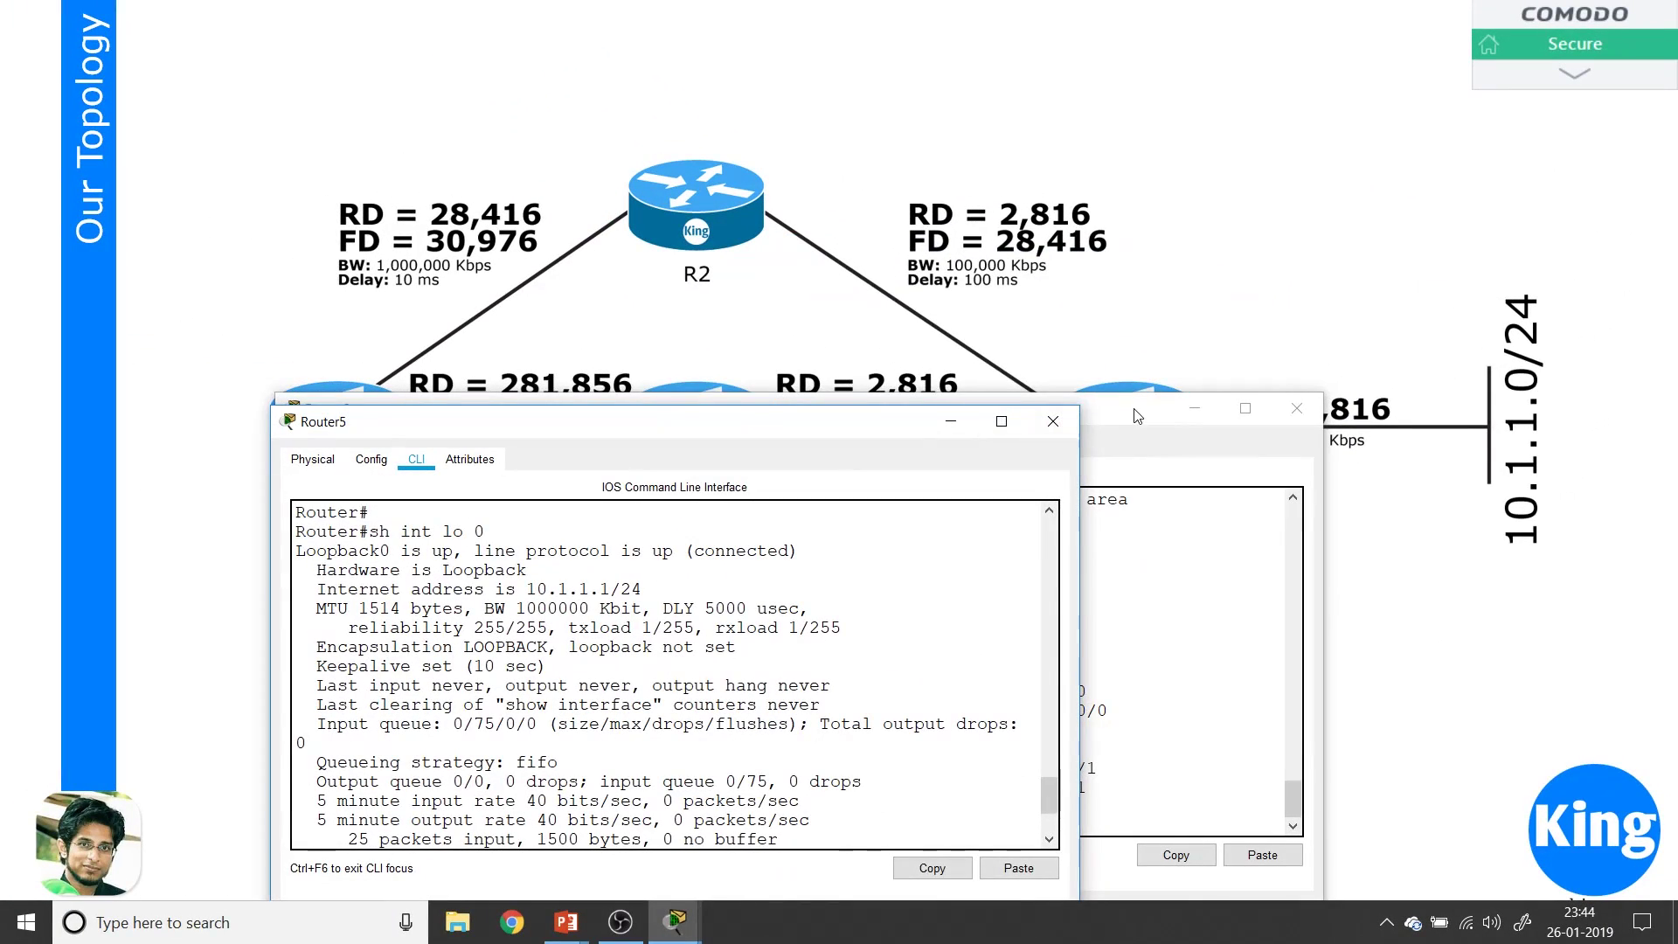
drag(1138, 417, 831, 370)
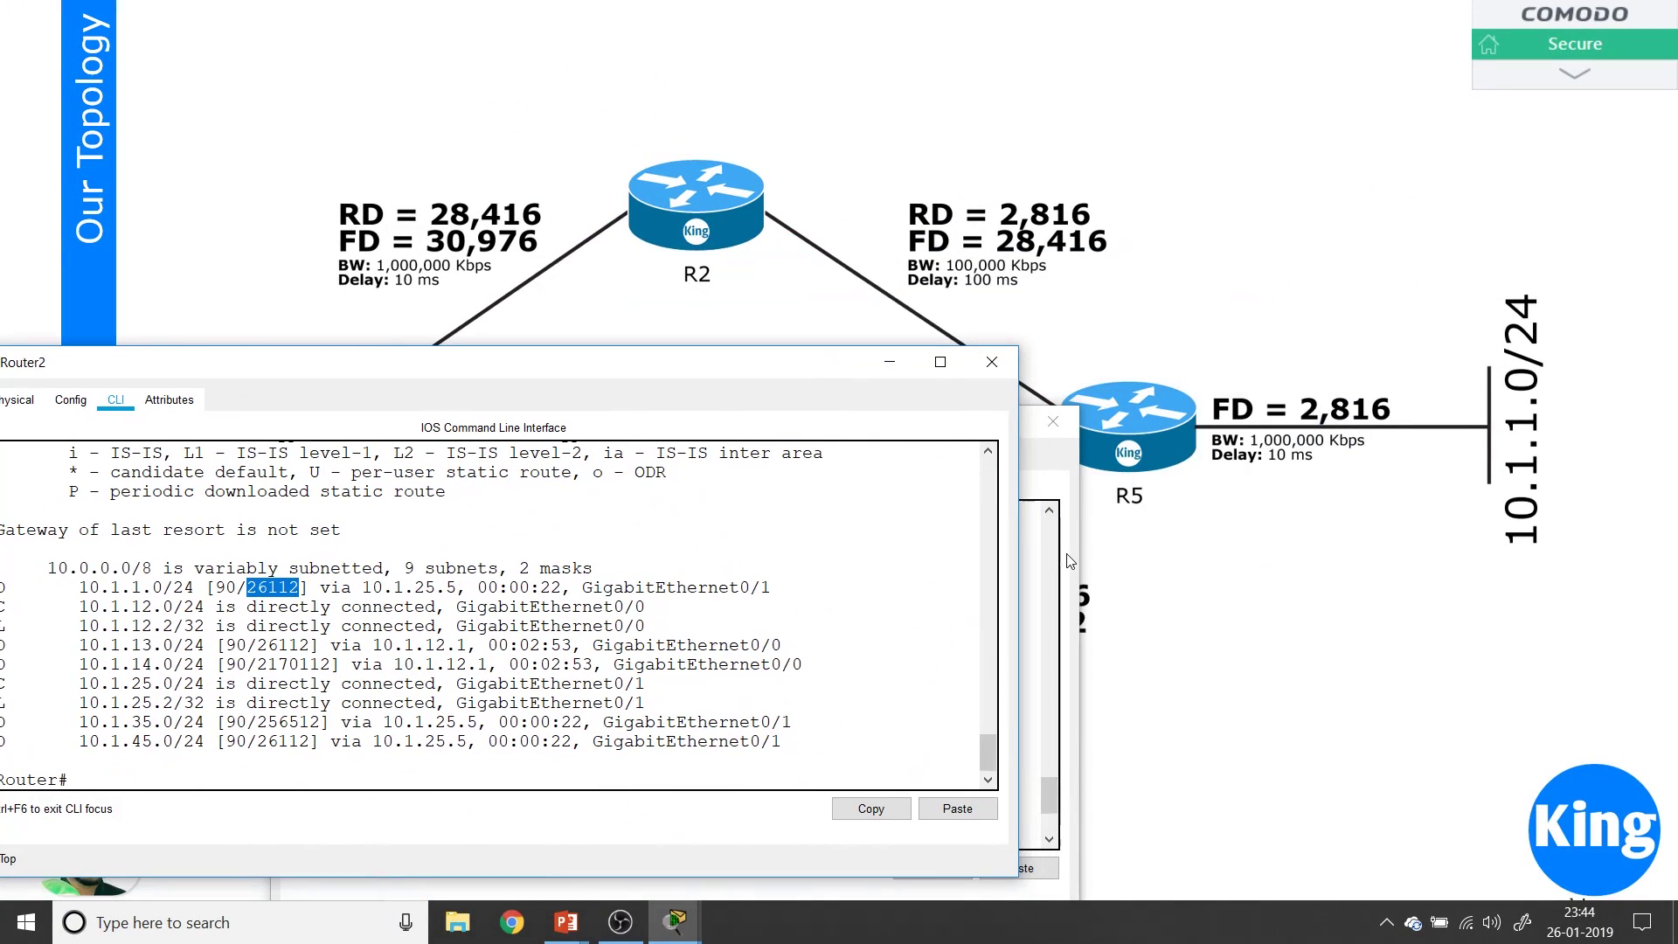
click(1055, 606)
click(1055, 606)
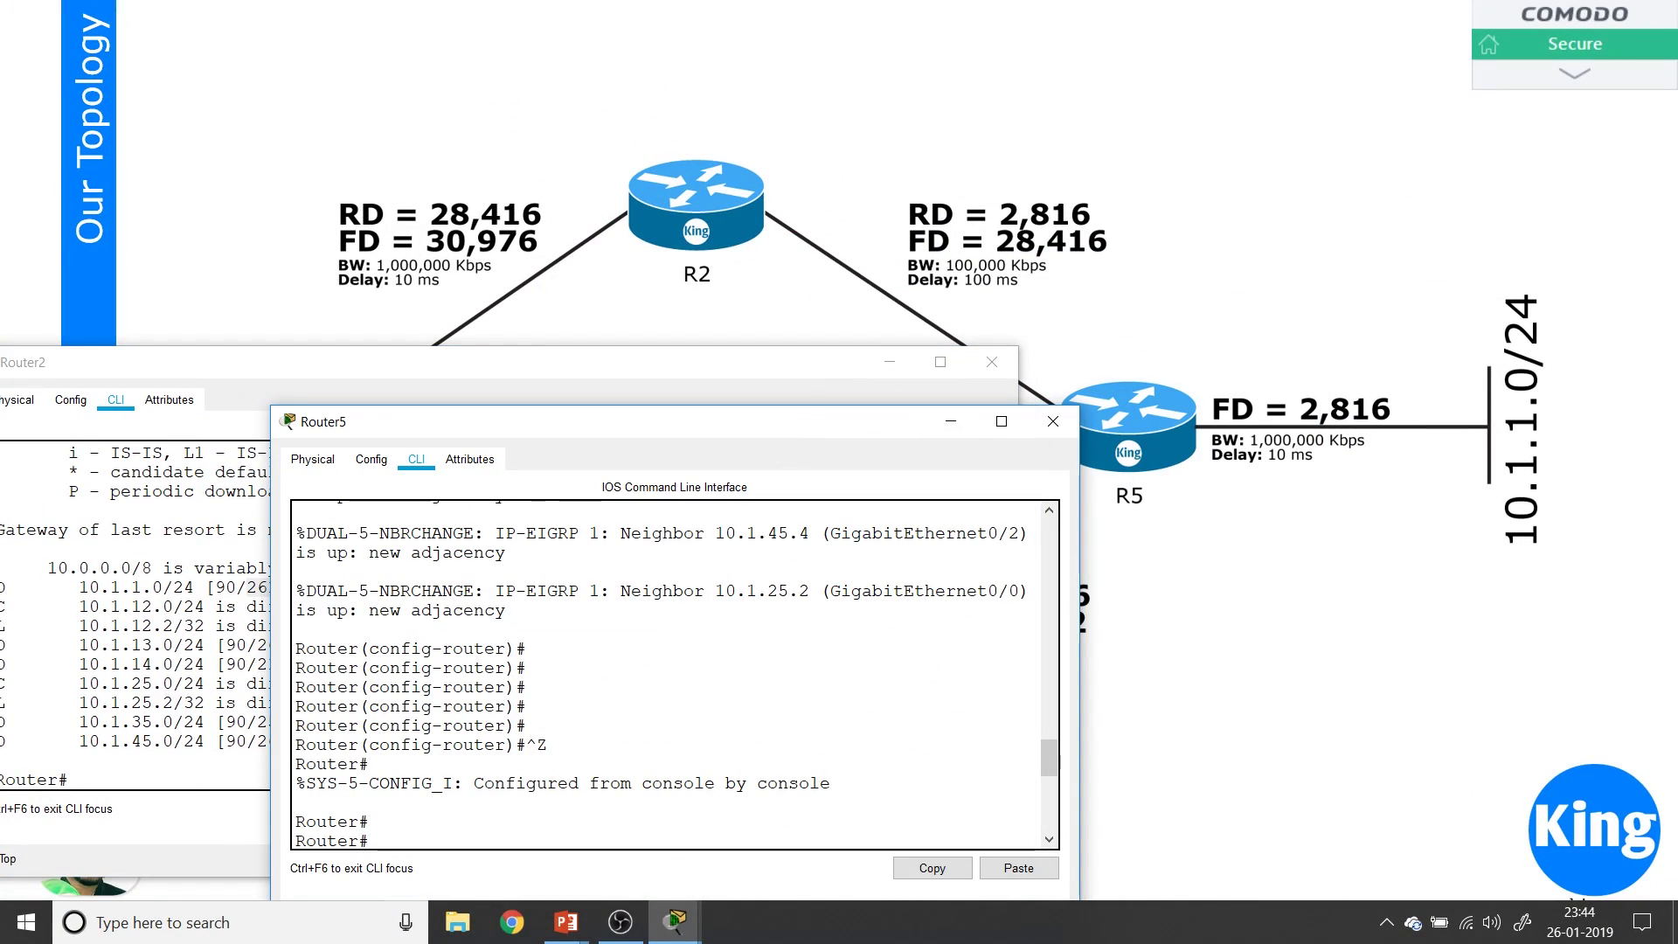
drag(636, 425, 646, 276)
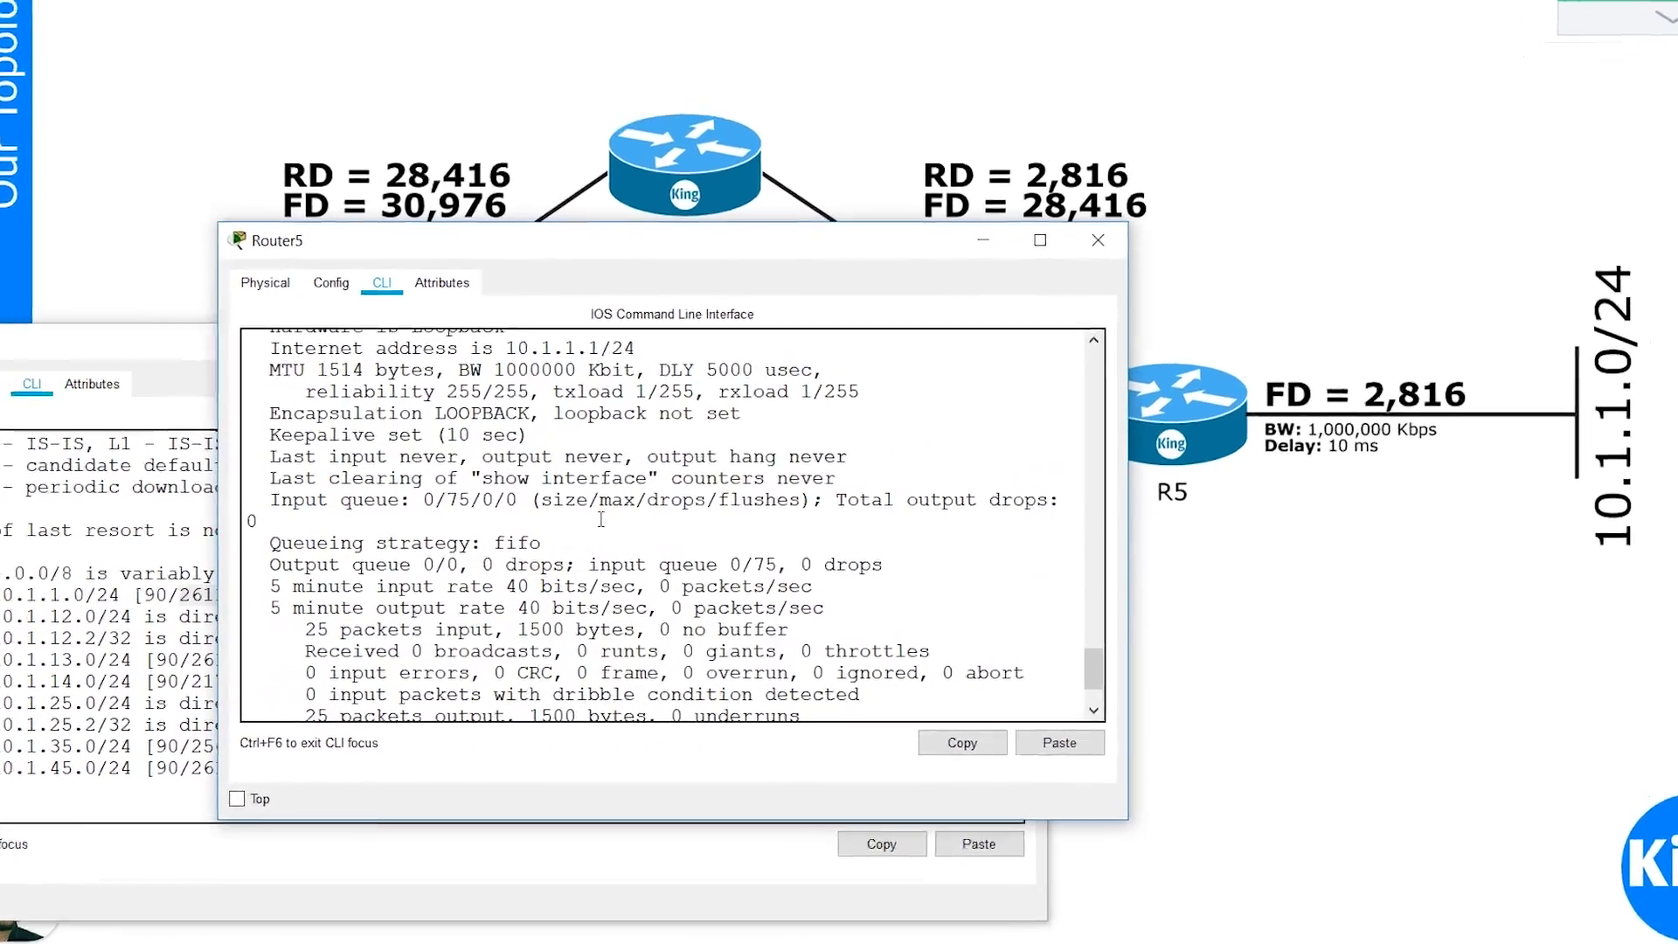
scroll(601, 519, up, 1)
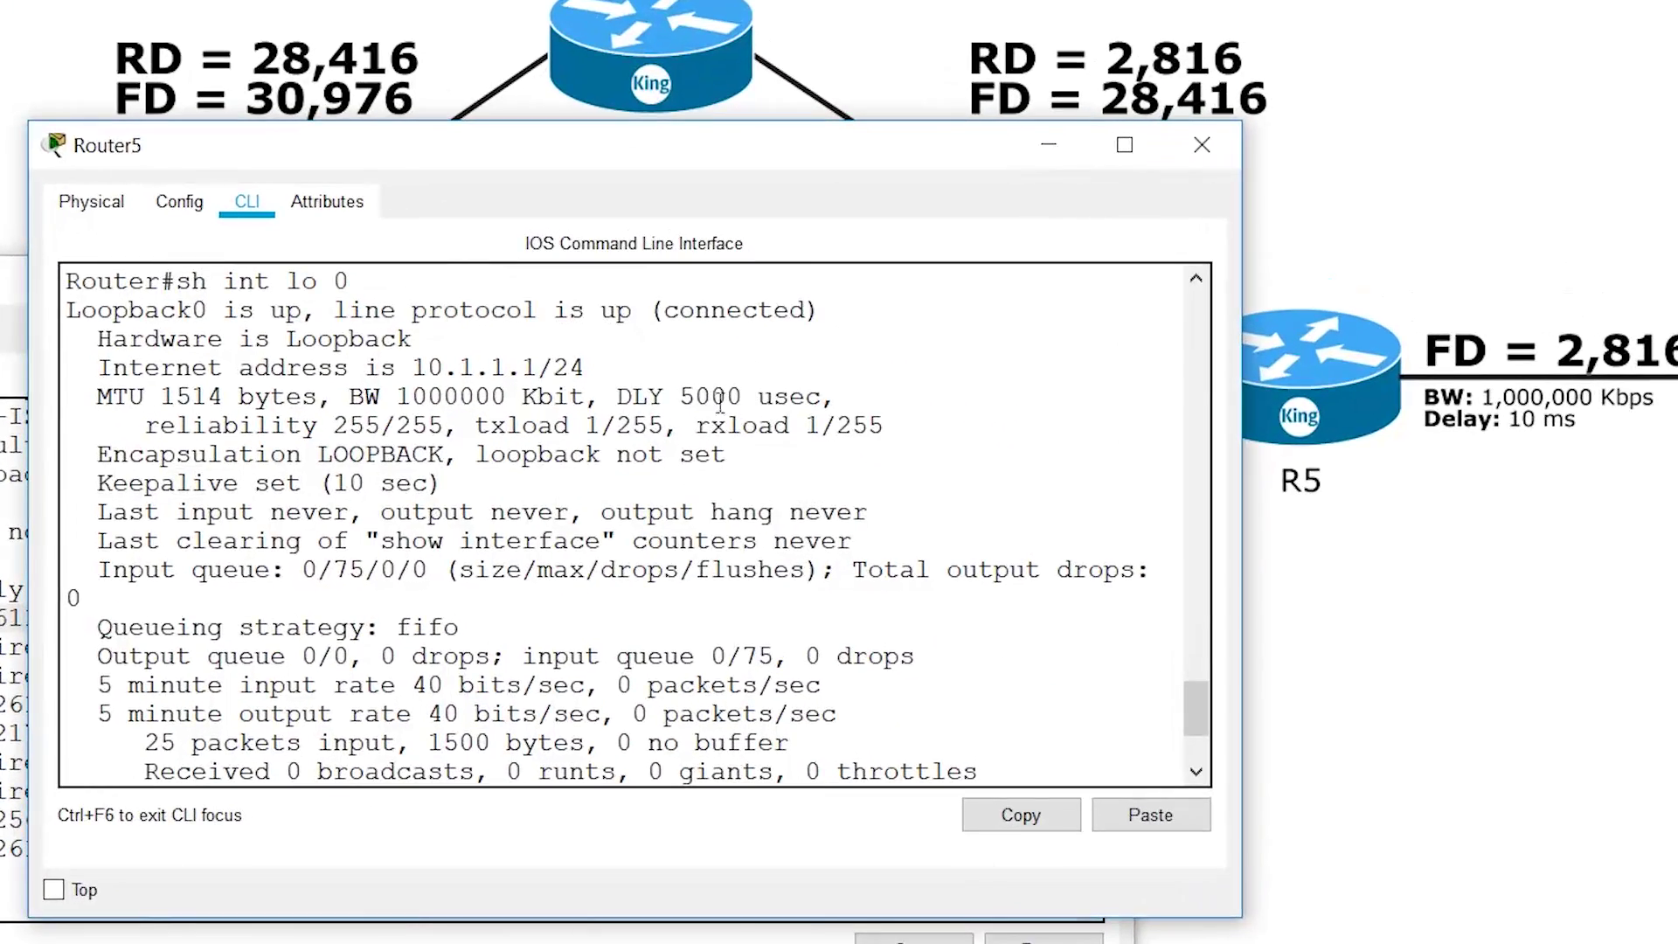
drag(620, 396, 848, 398)
click(805, 450)
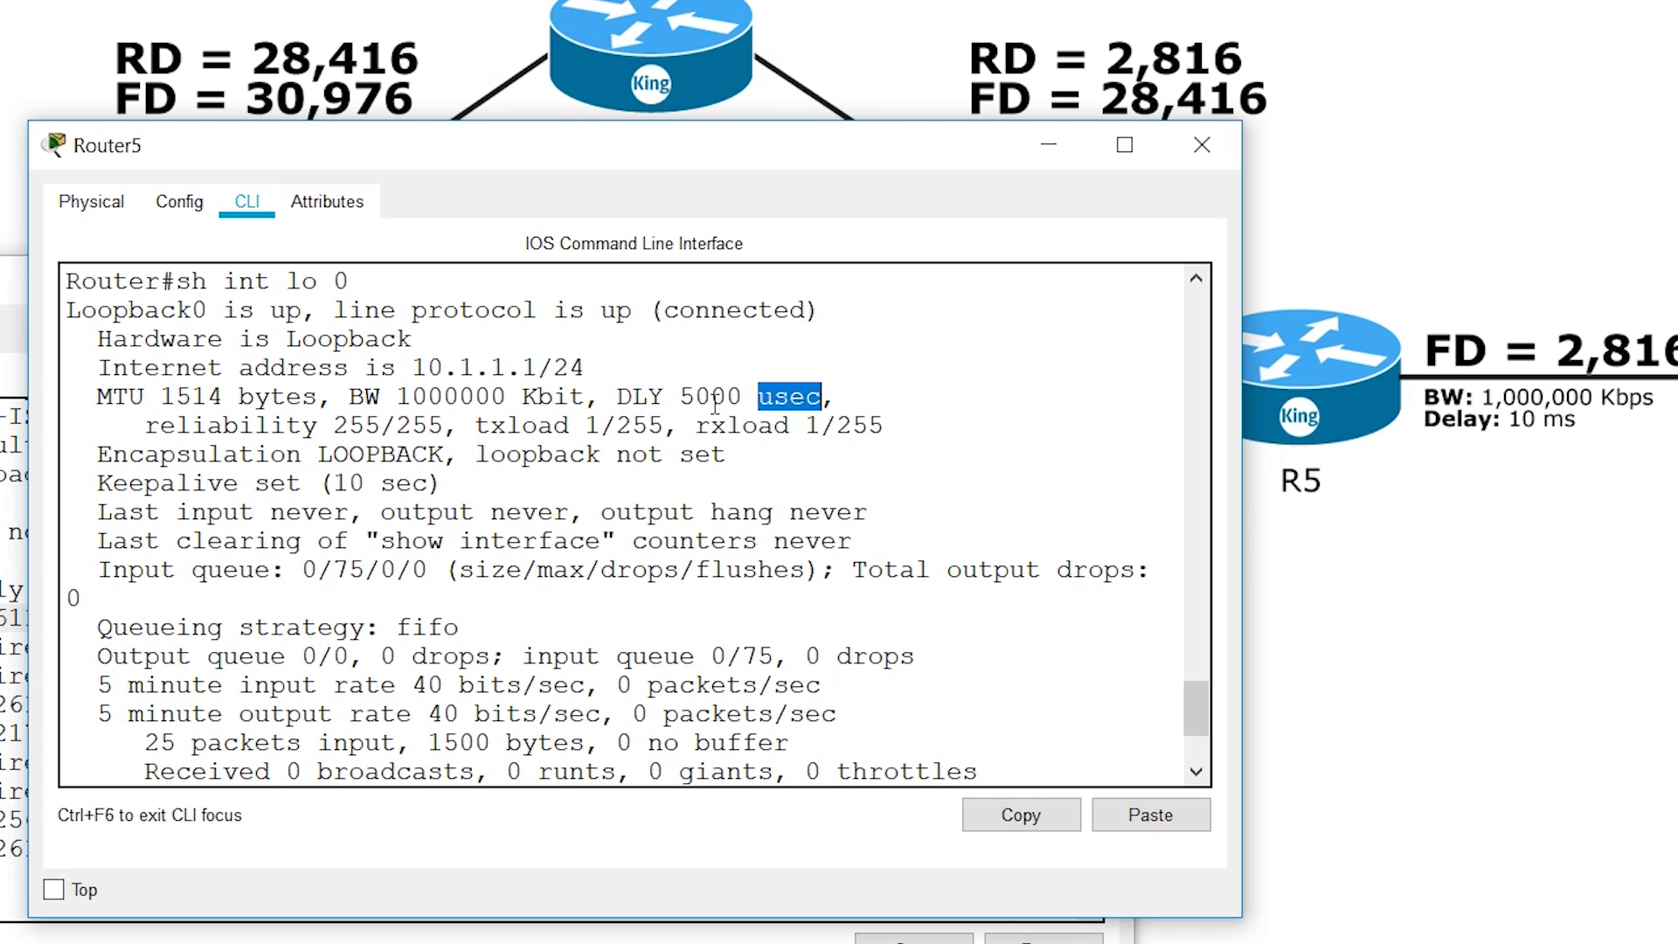
- Enter interface configuration mode for Loopback 0 on Router5
click(618, 602)
scroll(618, 602, down, 3)
key(Return)
key(Return)
key(Return)
text(conf t)
key(Return)
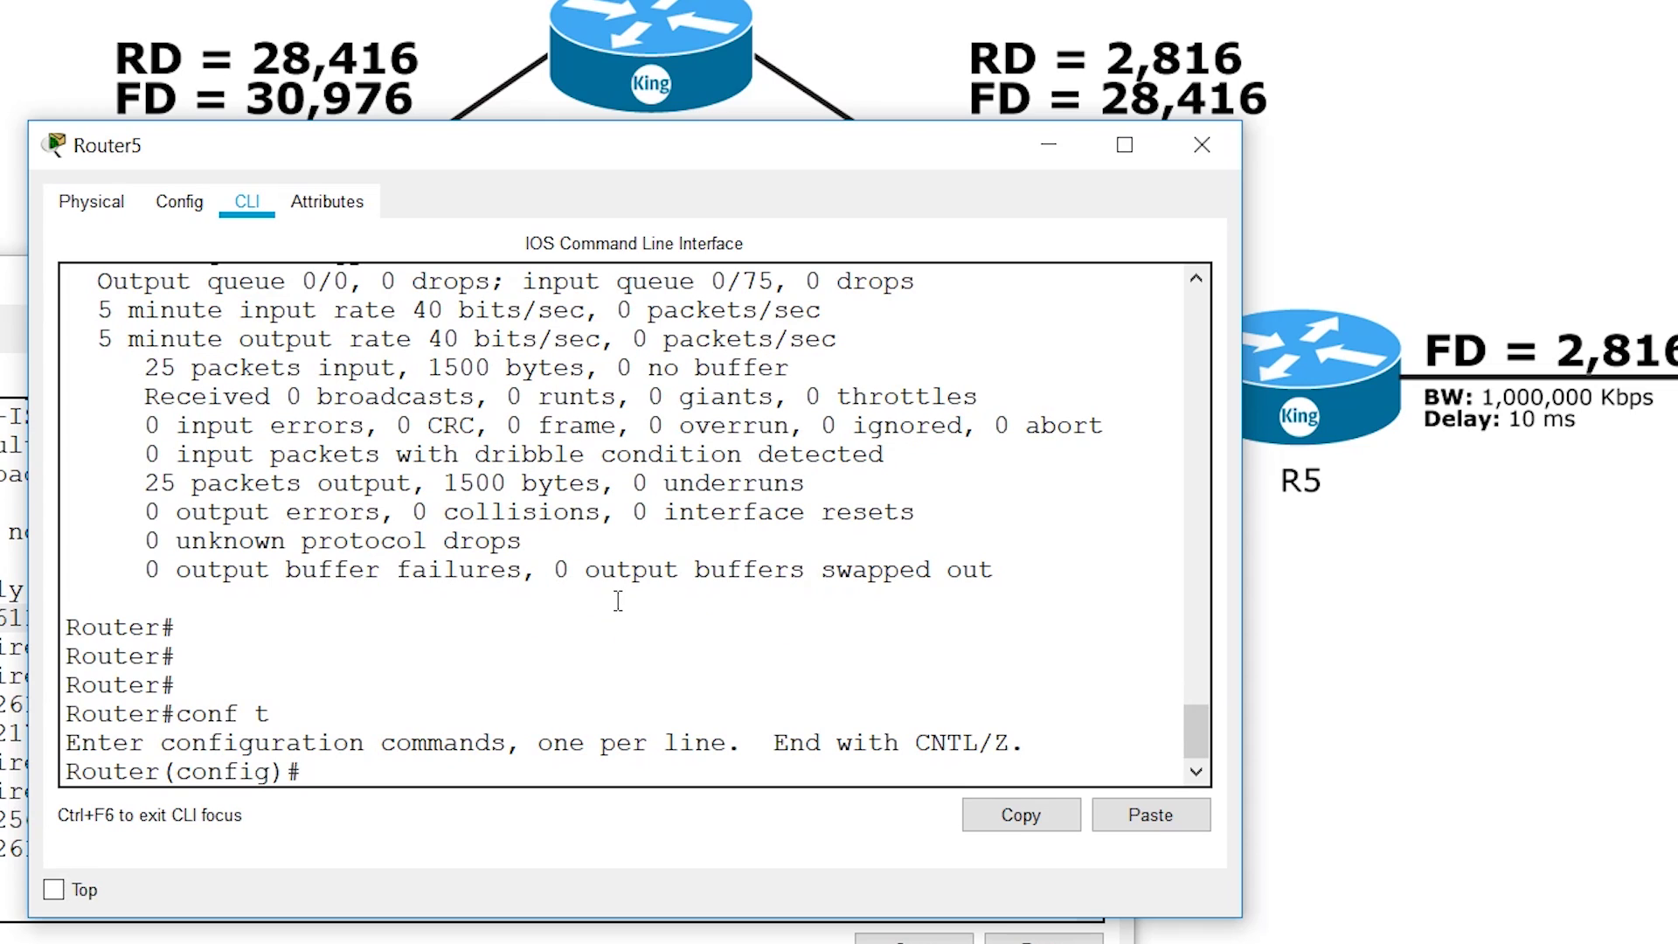
text(int lo 0)
key(Return)
- Check the unit of the delay command and set Loopback 0's delay to 1
text(del)
key(Tab)
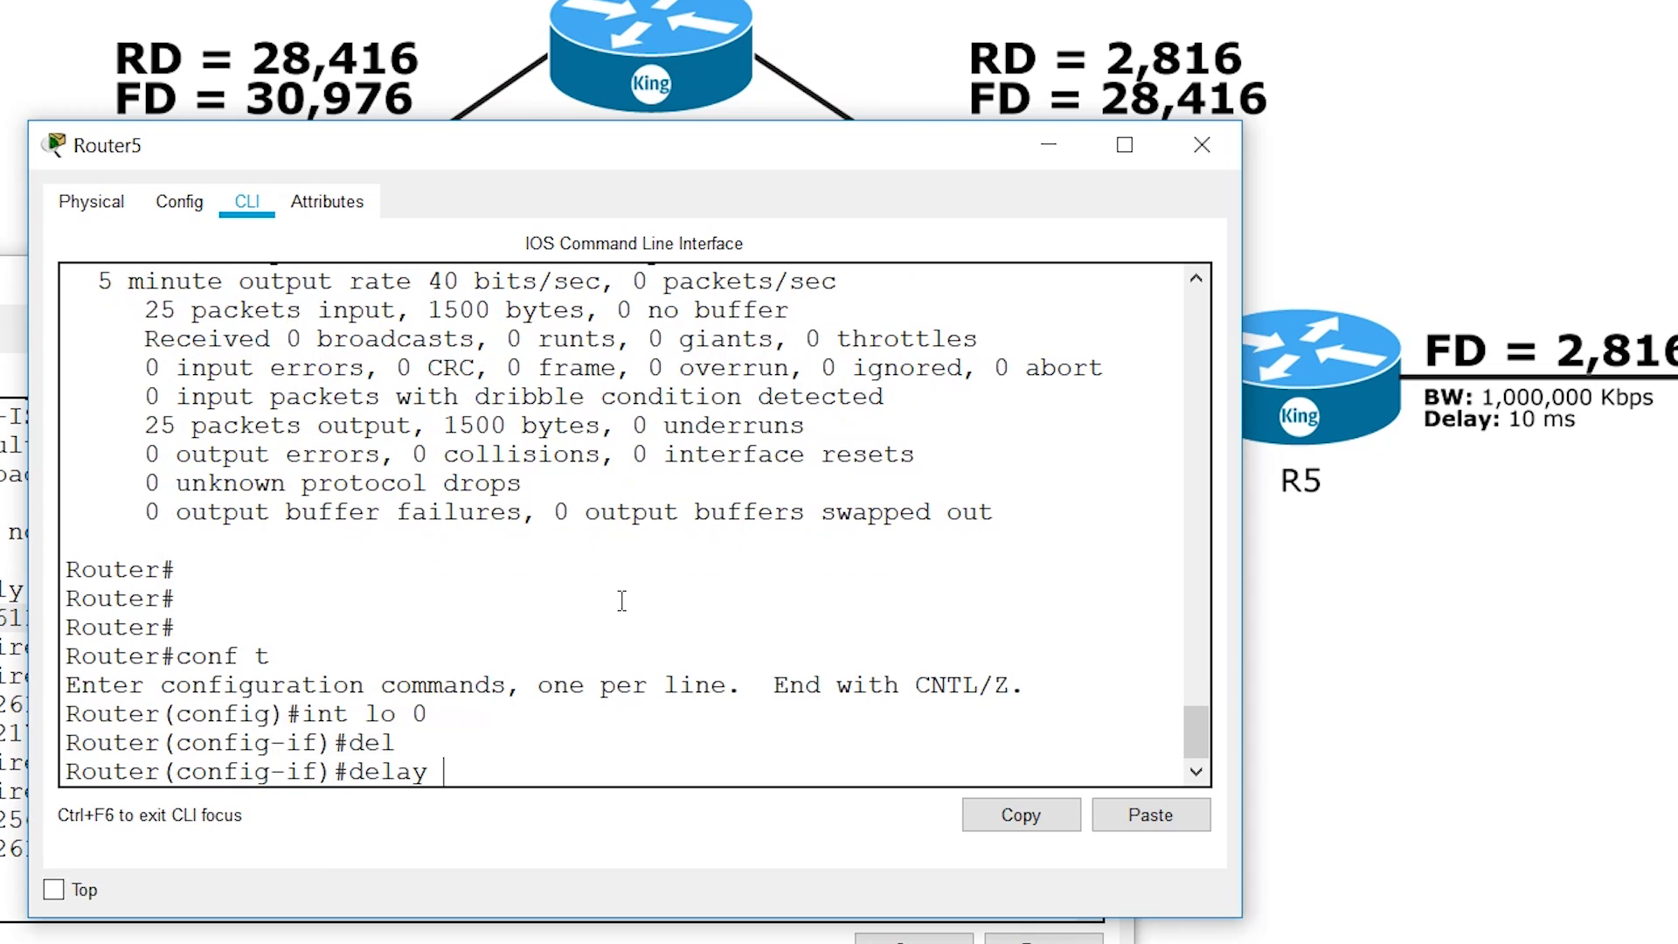
text(1)
key(BackSpace)
text(?)
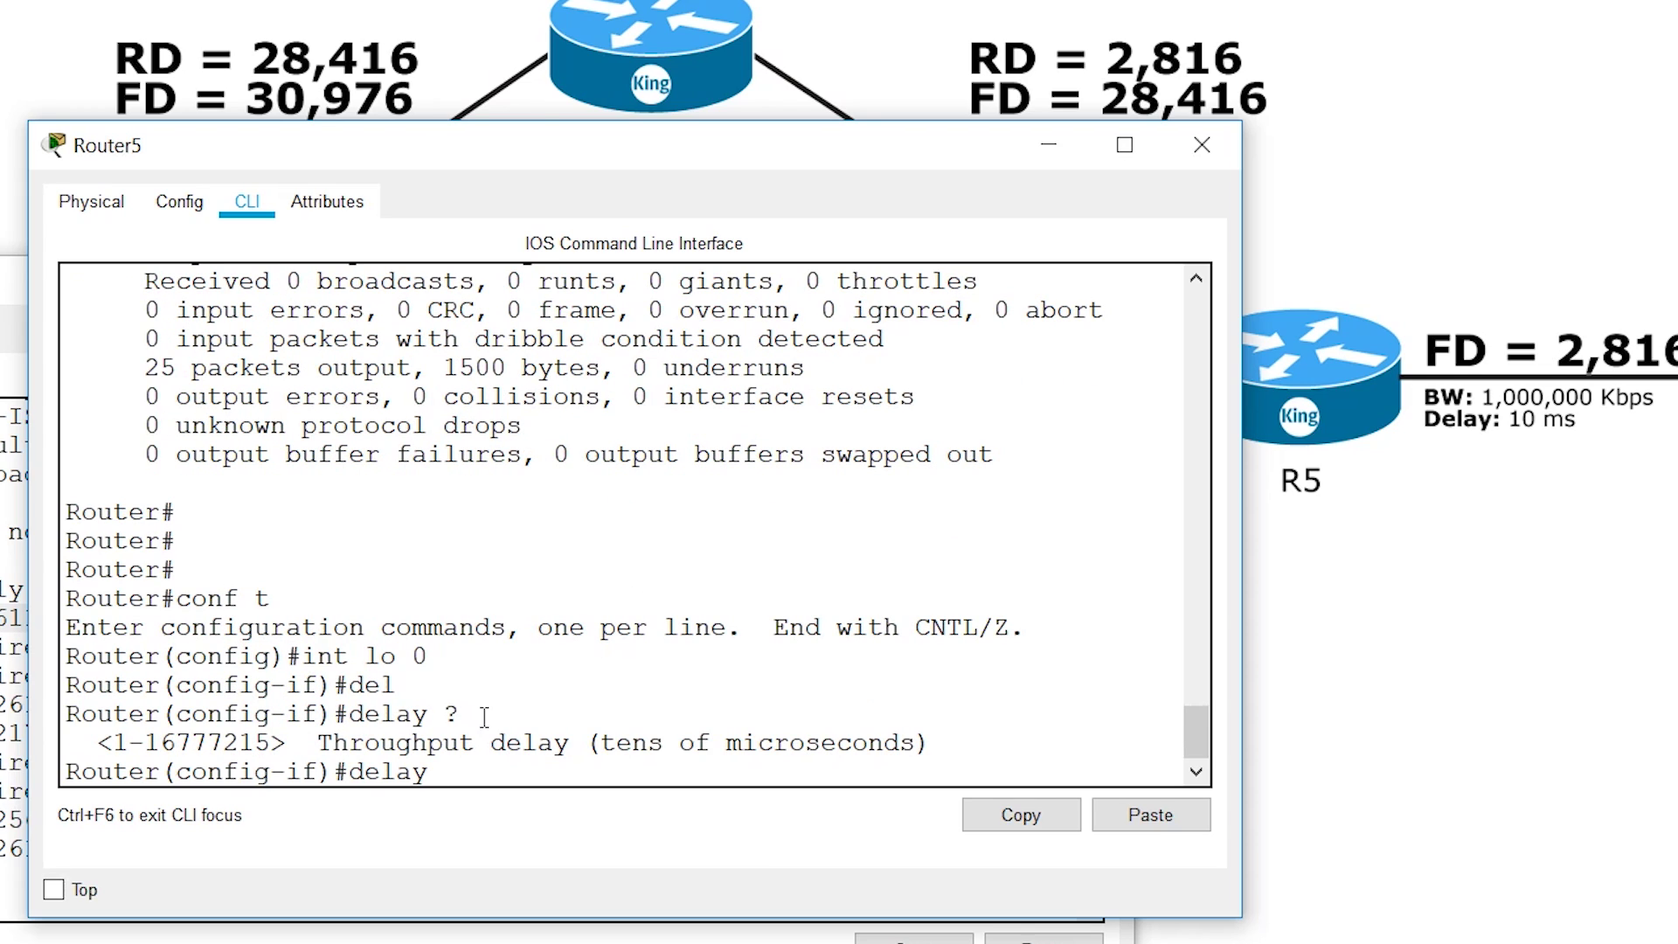
drag(599, 743, 916, 742)
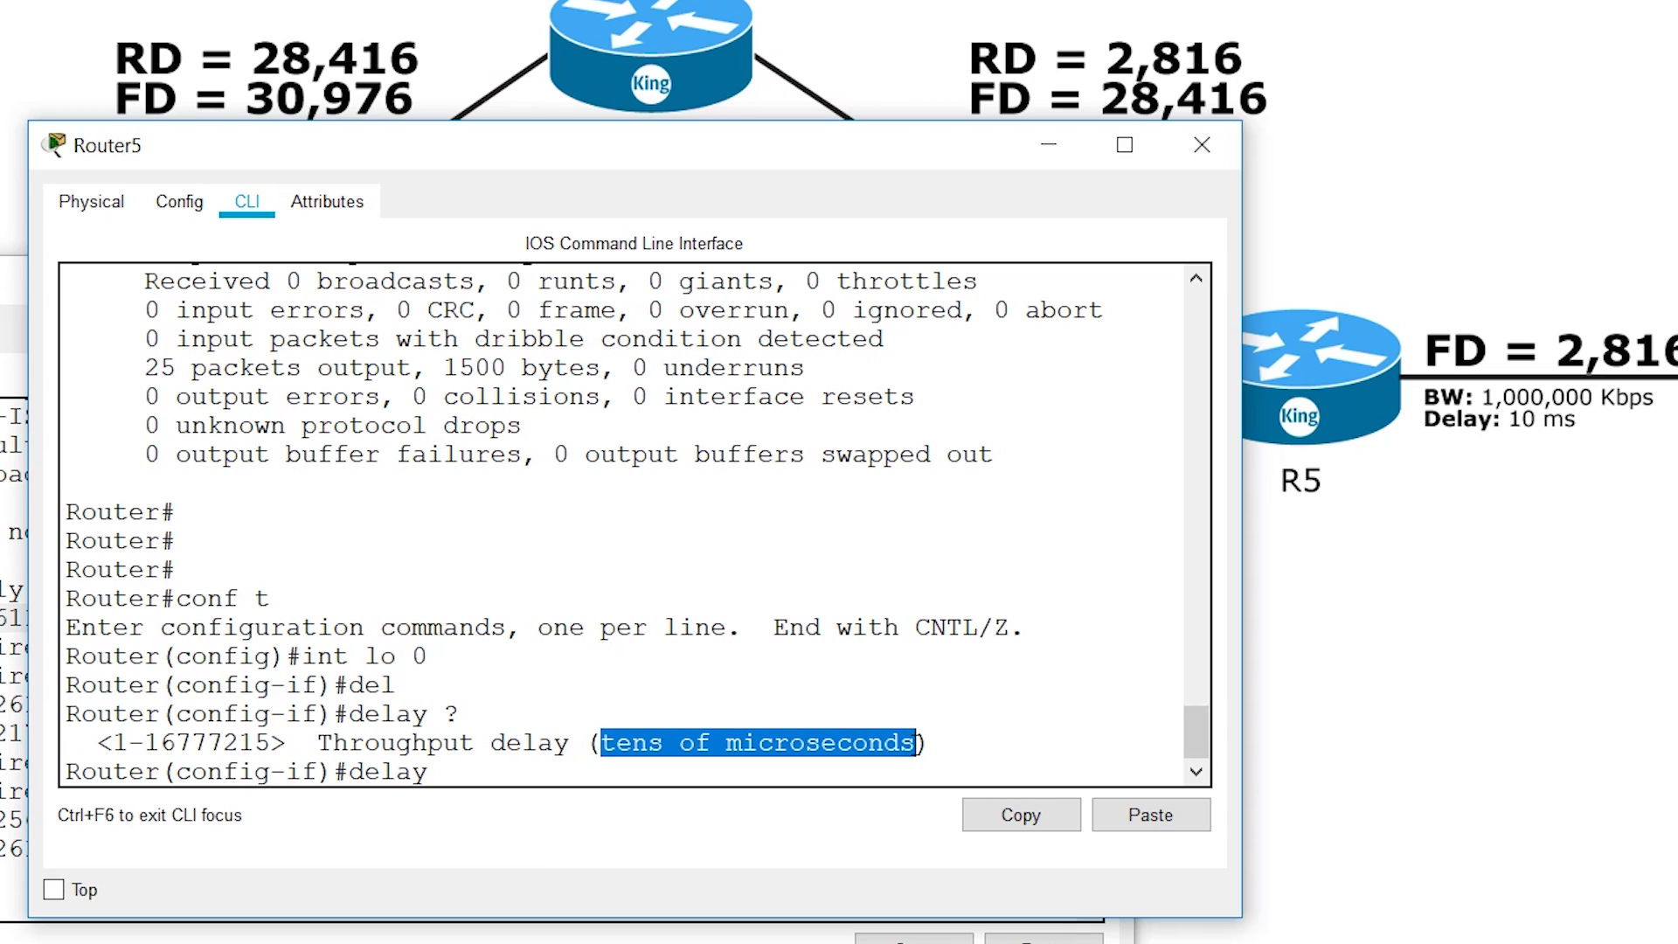
text(1)
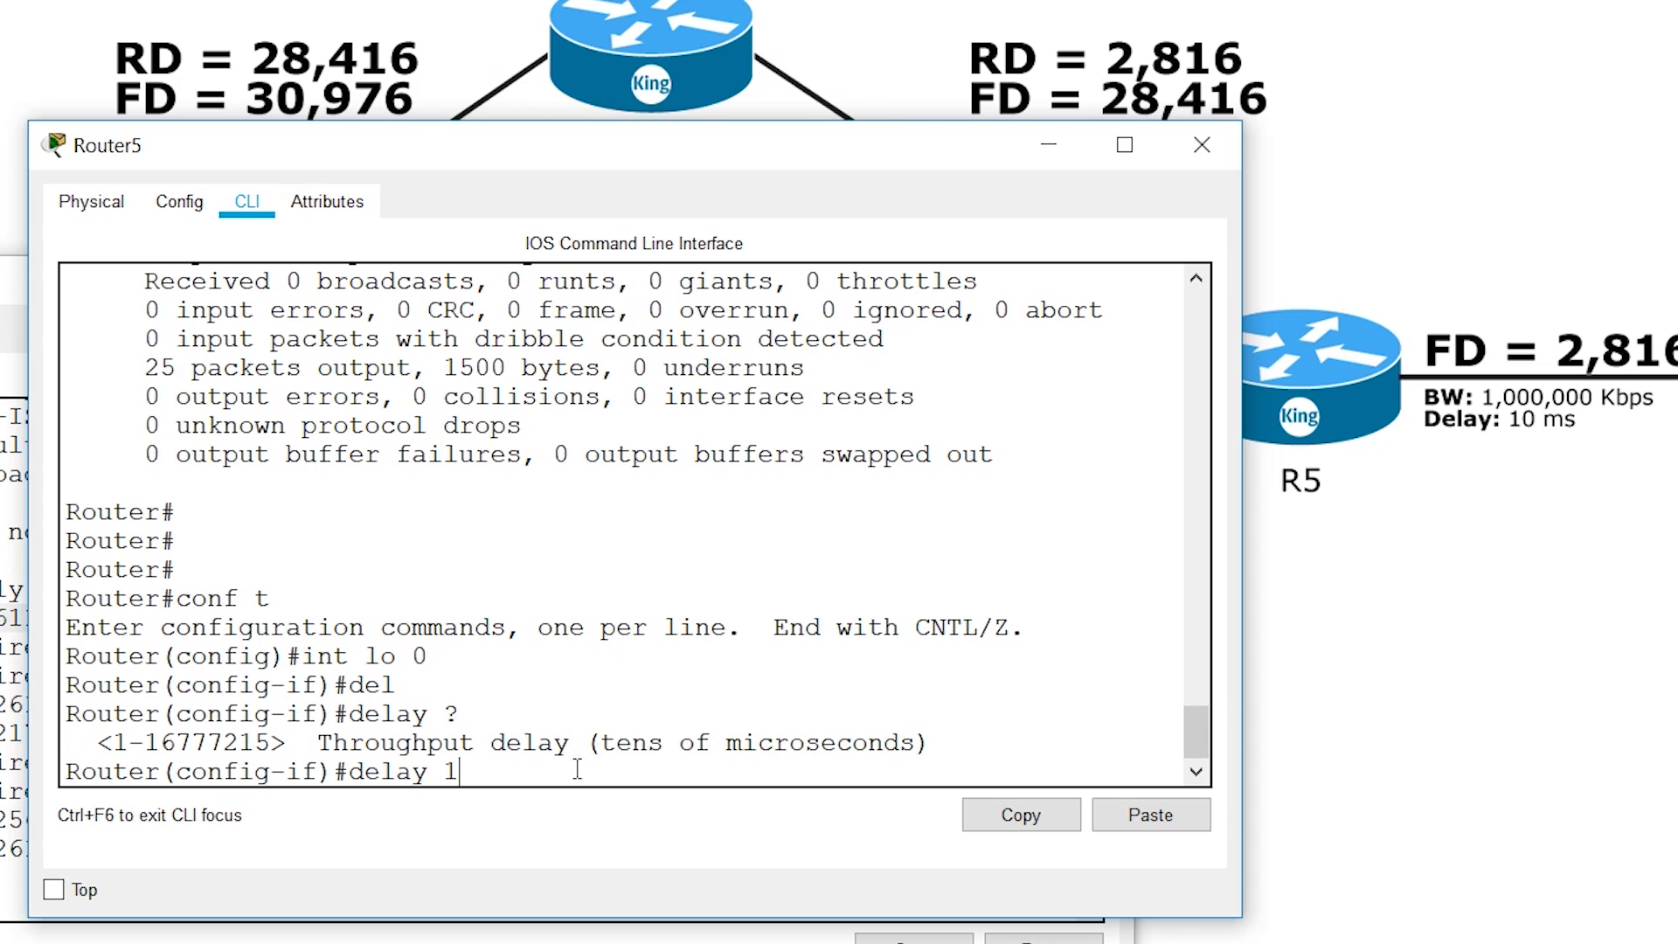
key(Return)
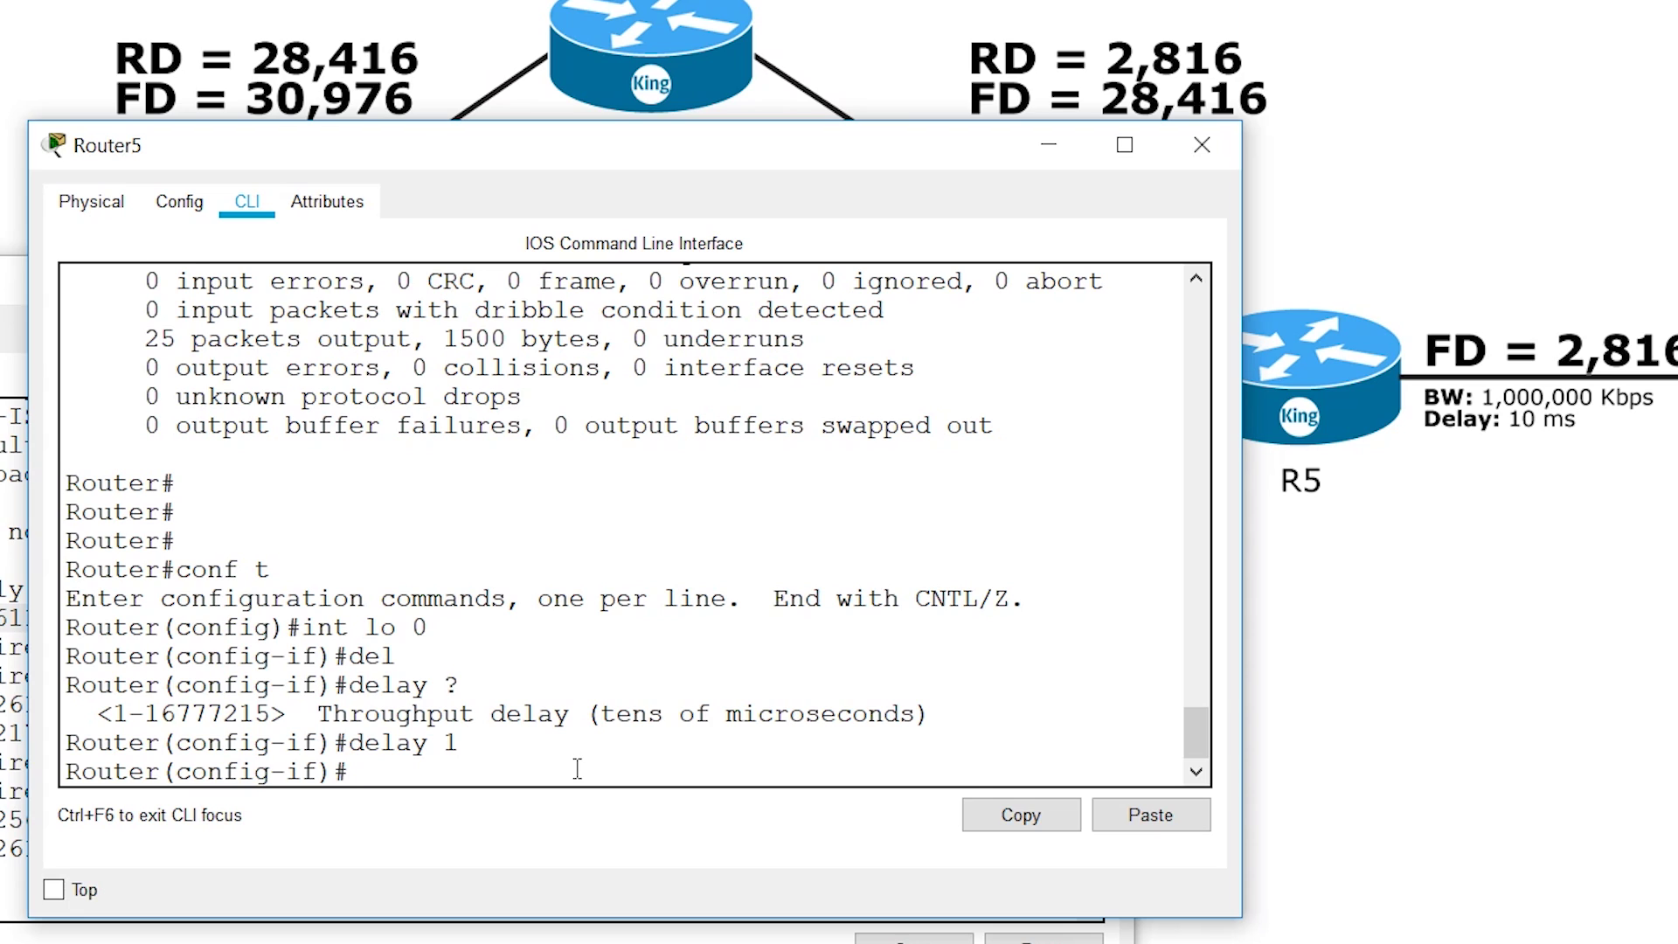
- Leave configuration mode on Router5 and display Loopback 0's interface details again to check the new delay
key(ctrl+z)
text(sh int lo 0)
key(Return)
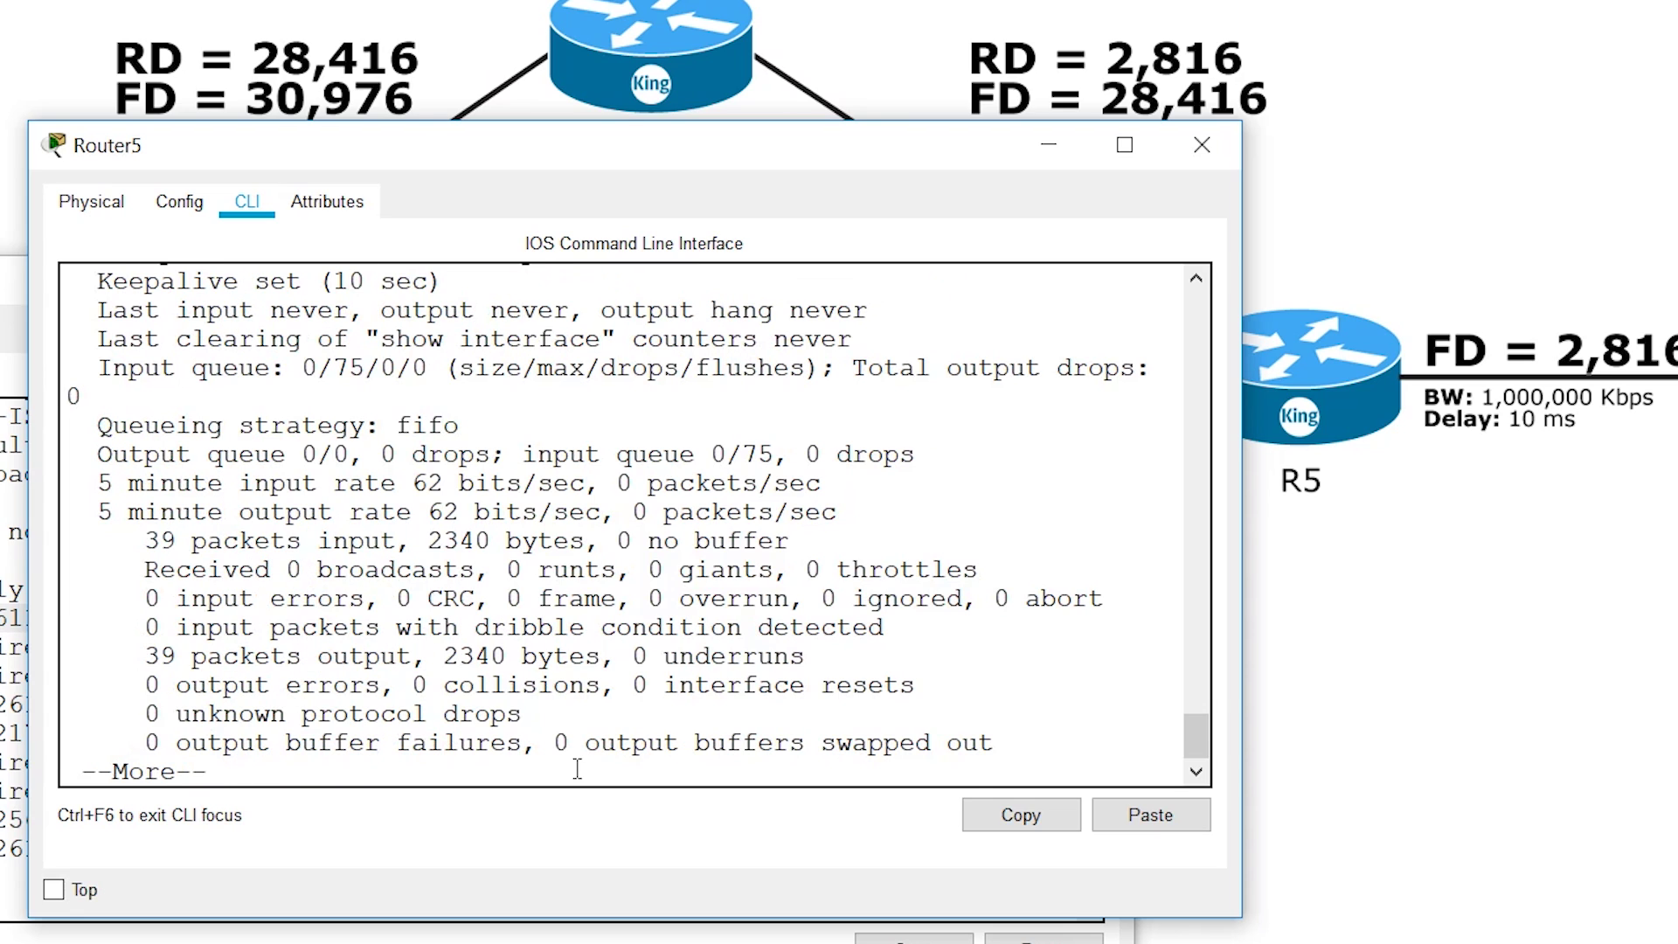
- Check Loopback 0's delay in Router5's interface details and display the IP routing table again on Router2
scroll(813, 464, up, 3)
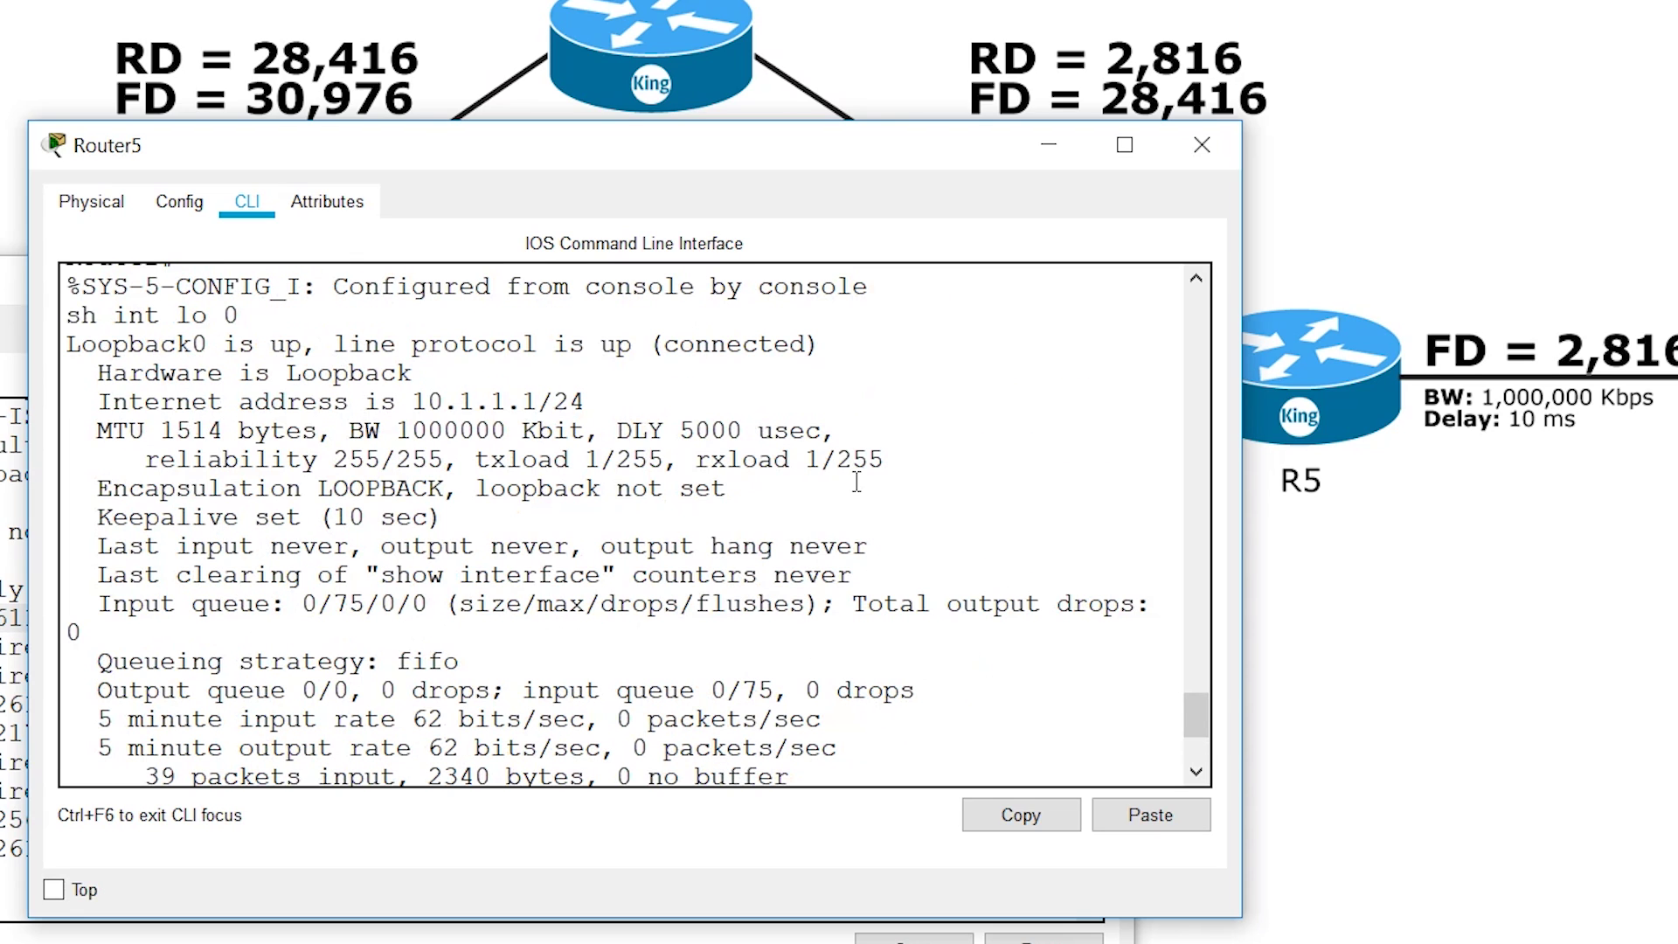
drag(681, 430, 852, 430)
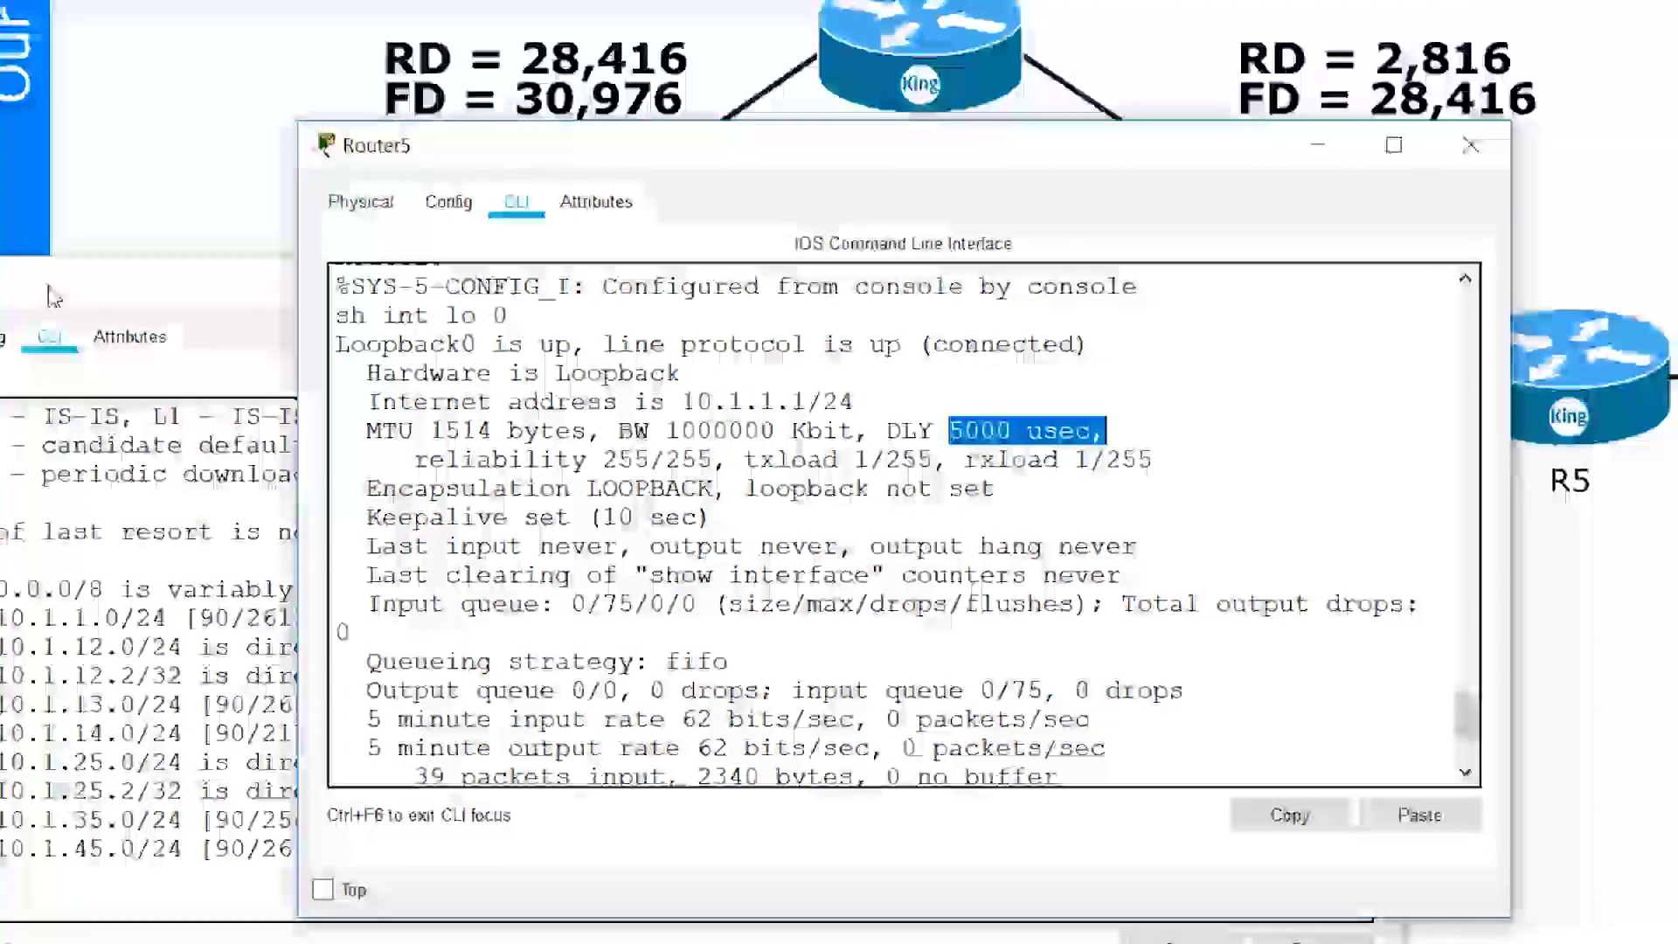
click(52, 298)
click(445, 676)
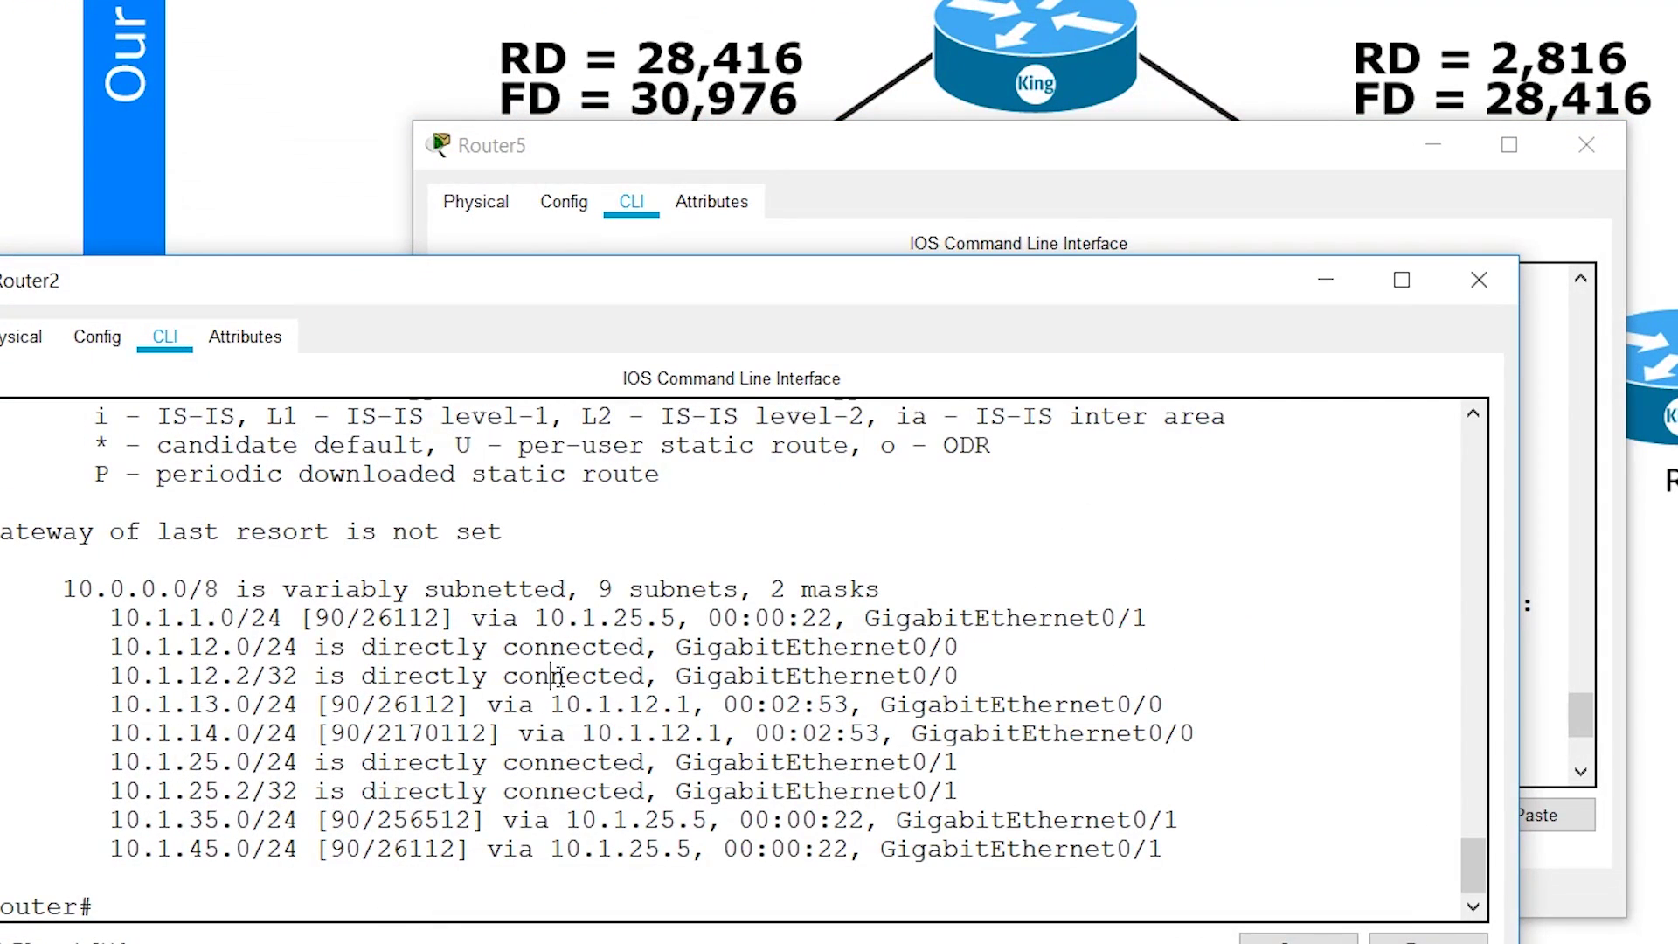
key(Return)
key(Return)
text(sh ip route)
key(Return)
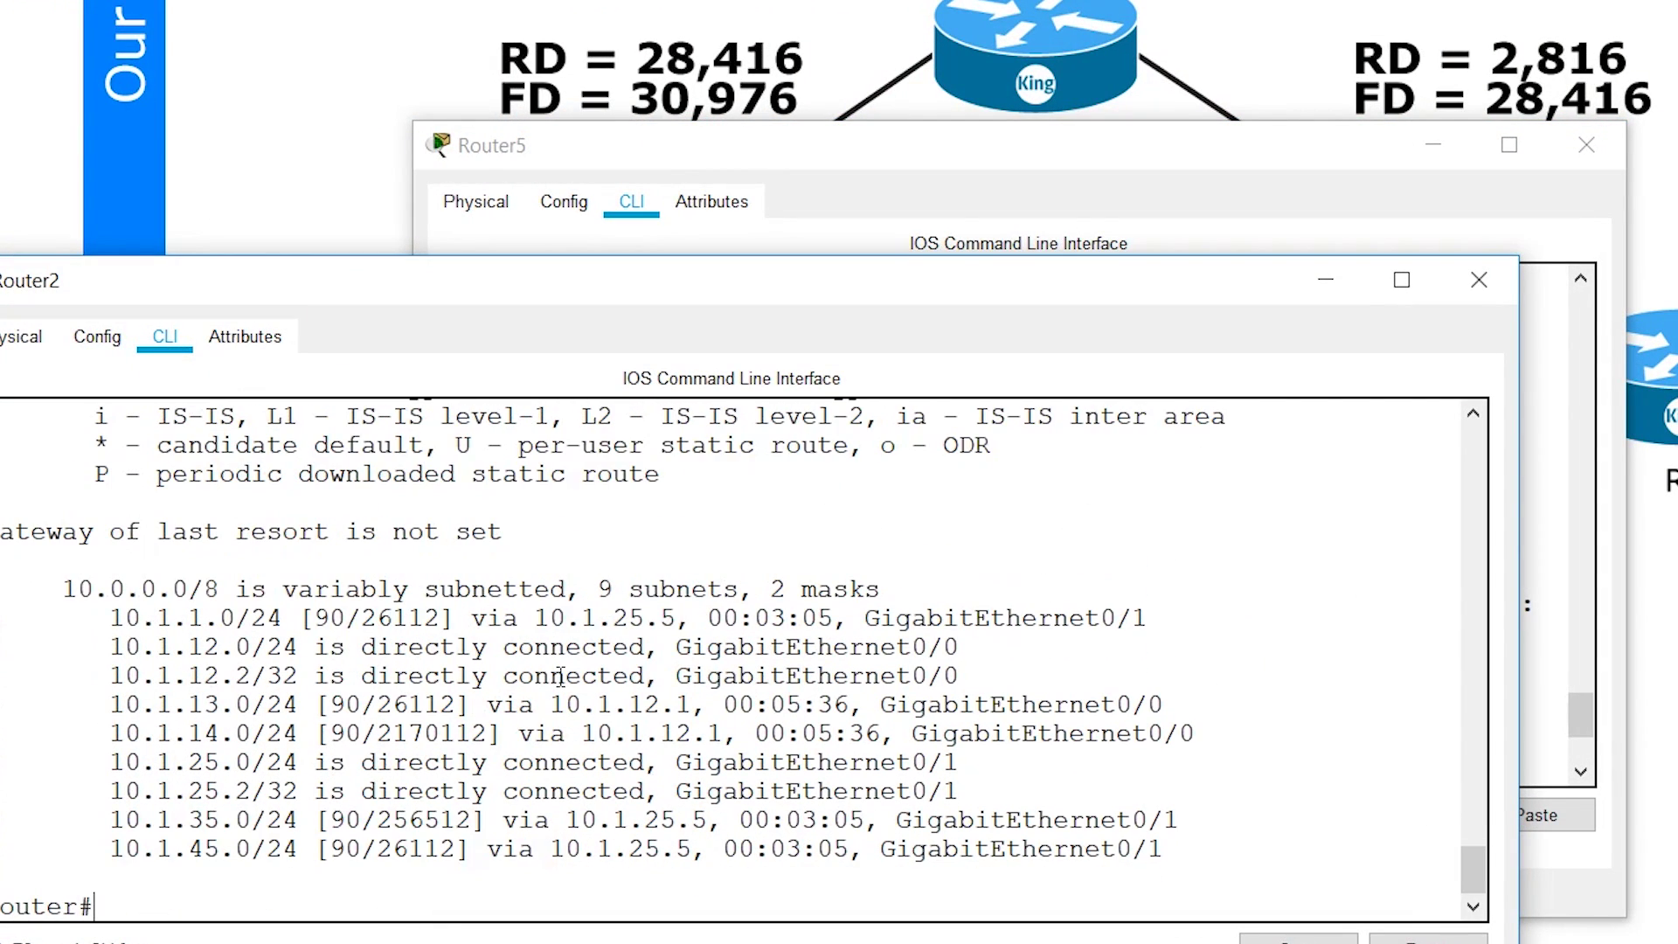
key(Up)
key(Return)
key(Up)
key(Return)
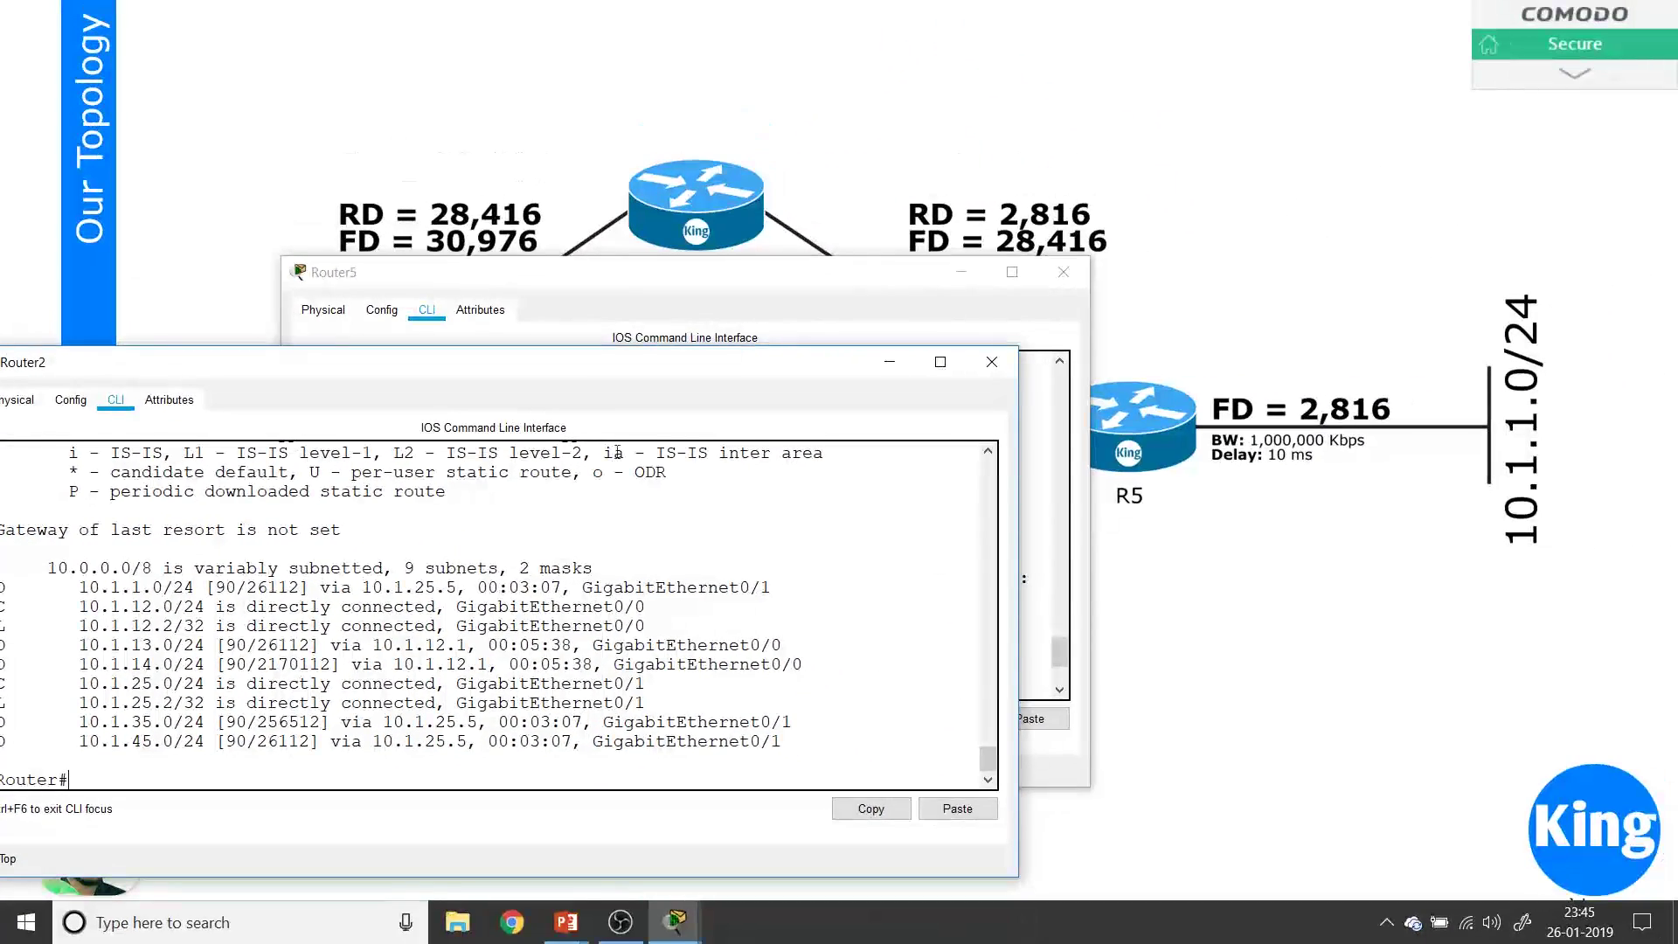
- Examine the metric of Router2's route to 10.1.1.0/24 and compare it with the feasible distances on the topology slide
drag(472, 377, 684, 400)
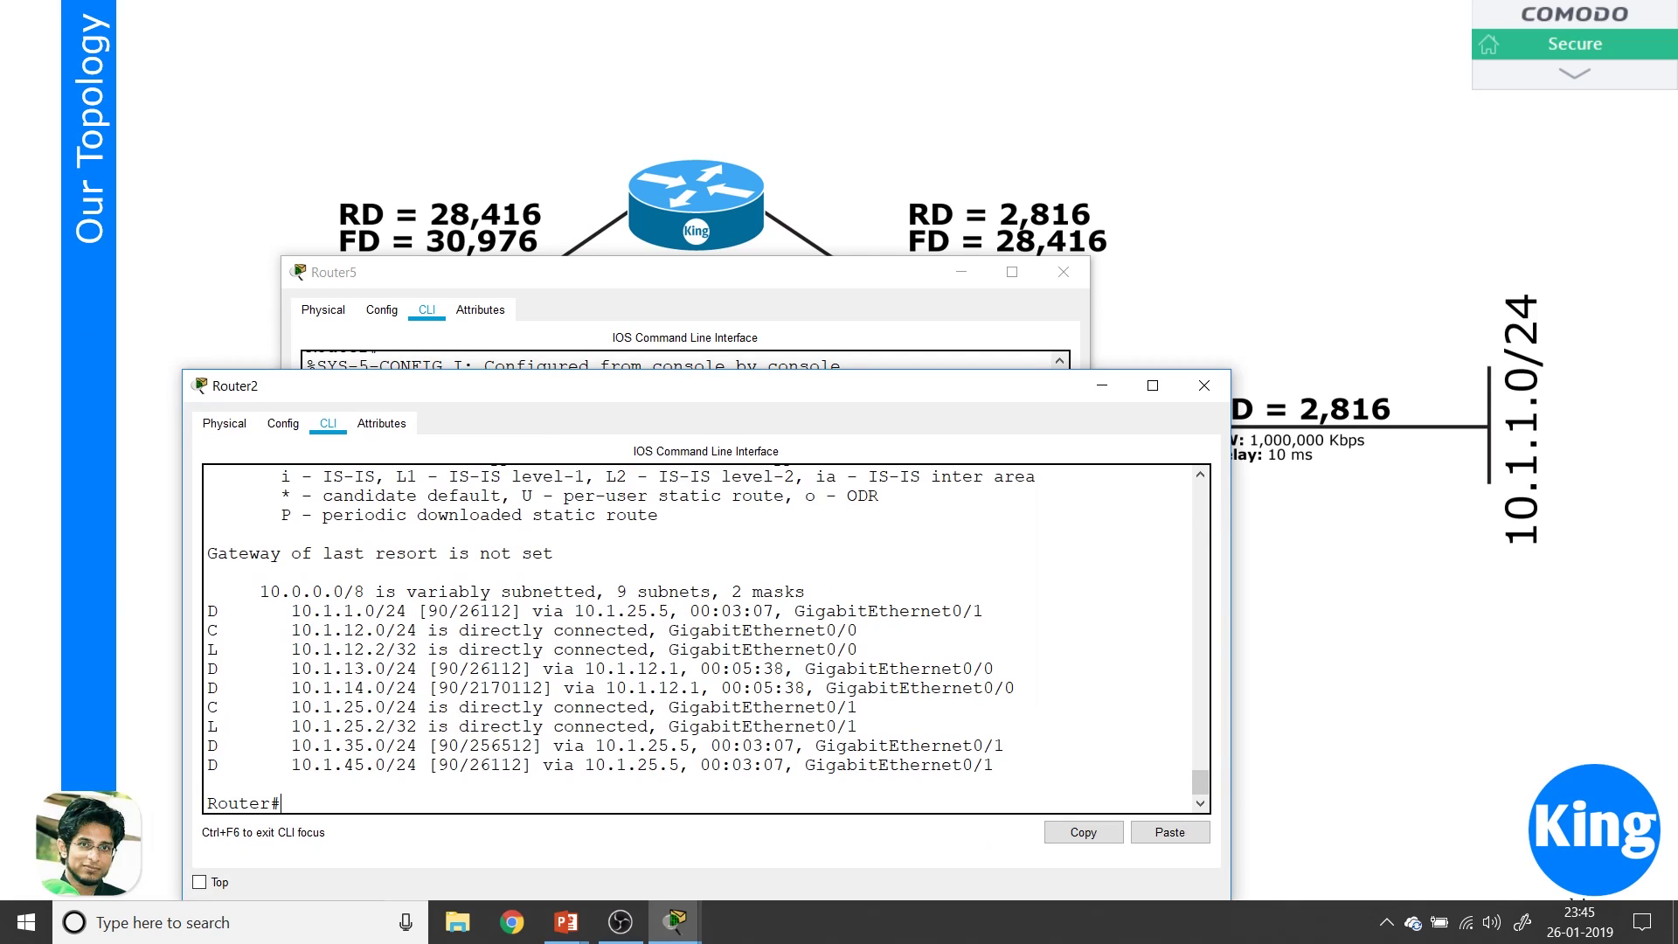
drag(461, 611, 512, 611)
click(845, 70)
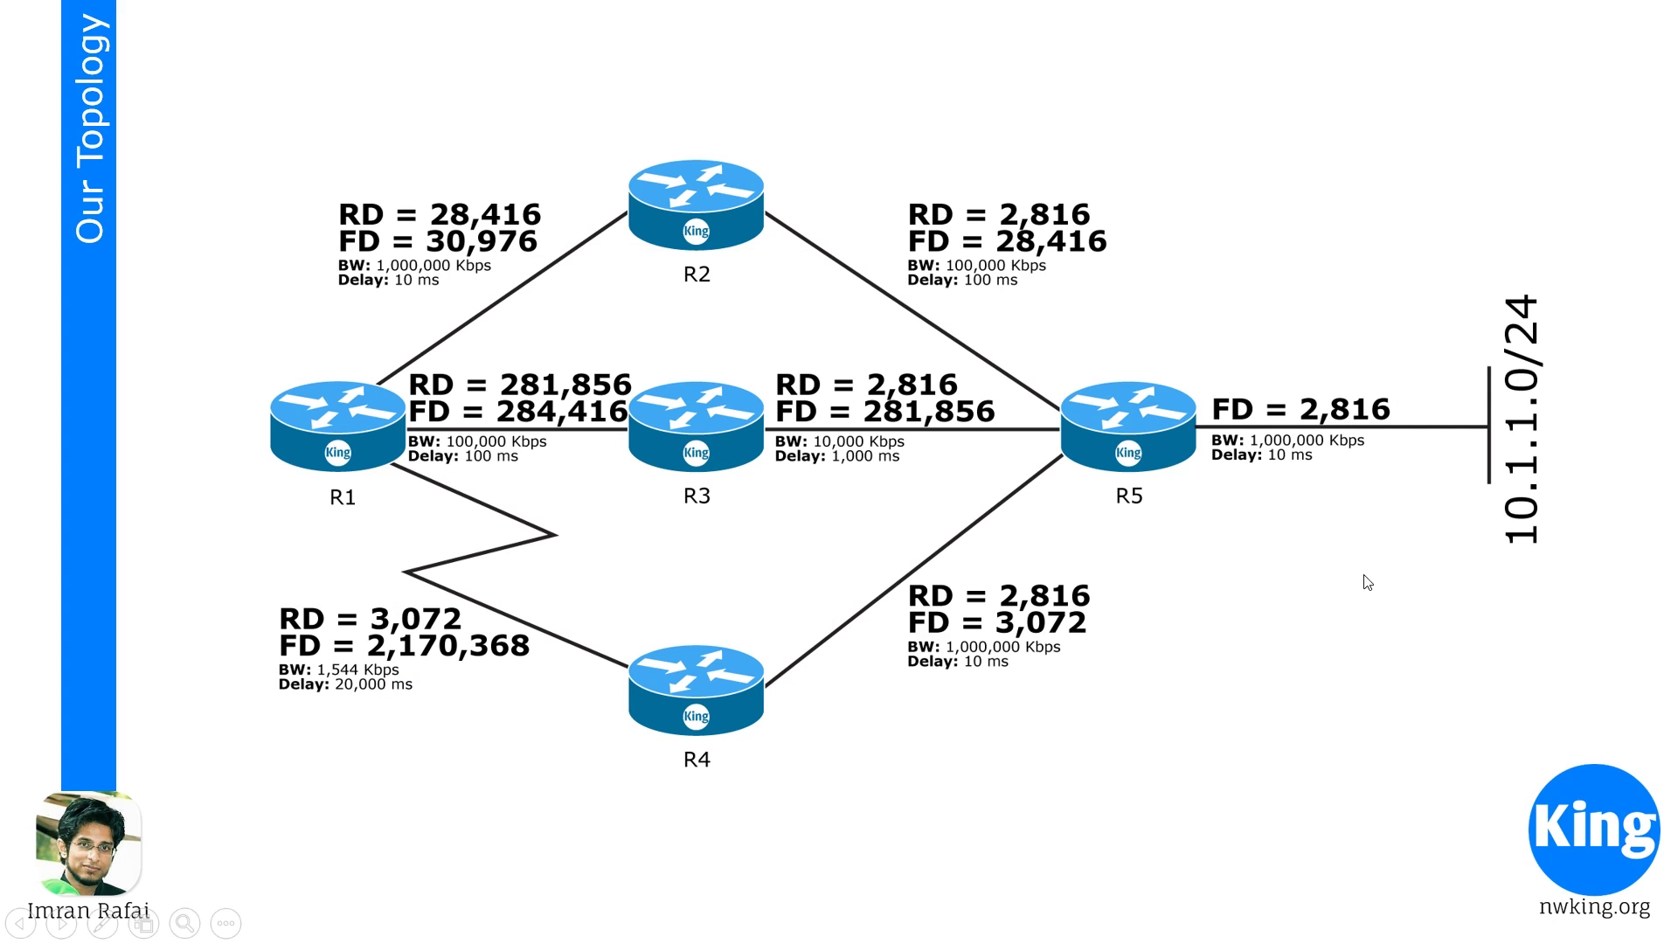
- Switch to Router1's command line, place its window over the slide and display its IP routing table
key(alt+Tab)
drag(657, 208, 742, 252)
key(Return)
key(Return)
key(Return)
key(Return)
key(Return)
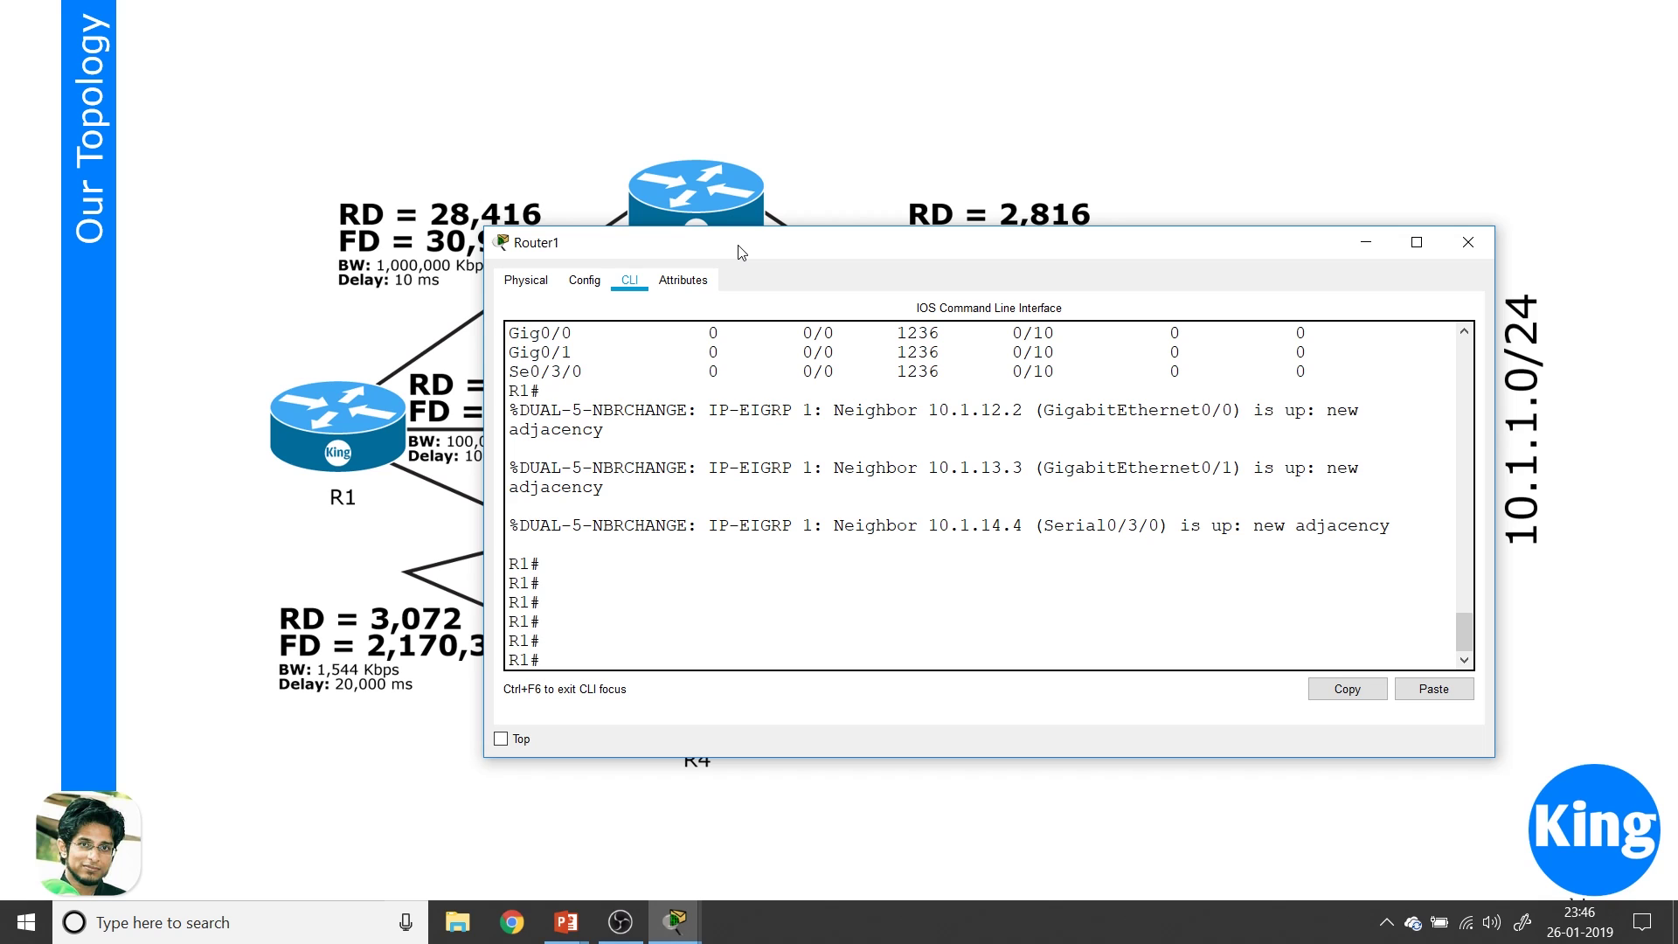
text(sh)
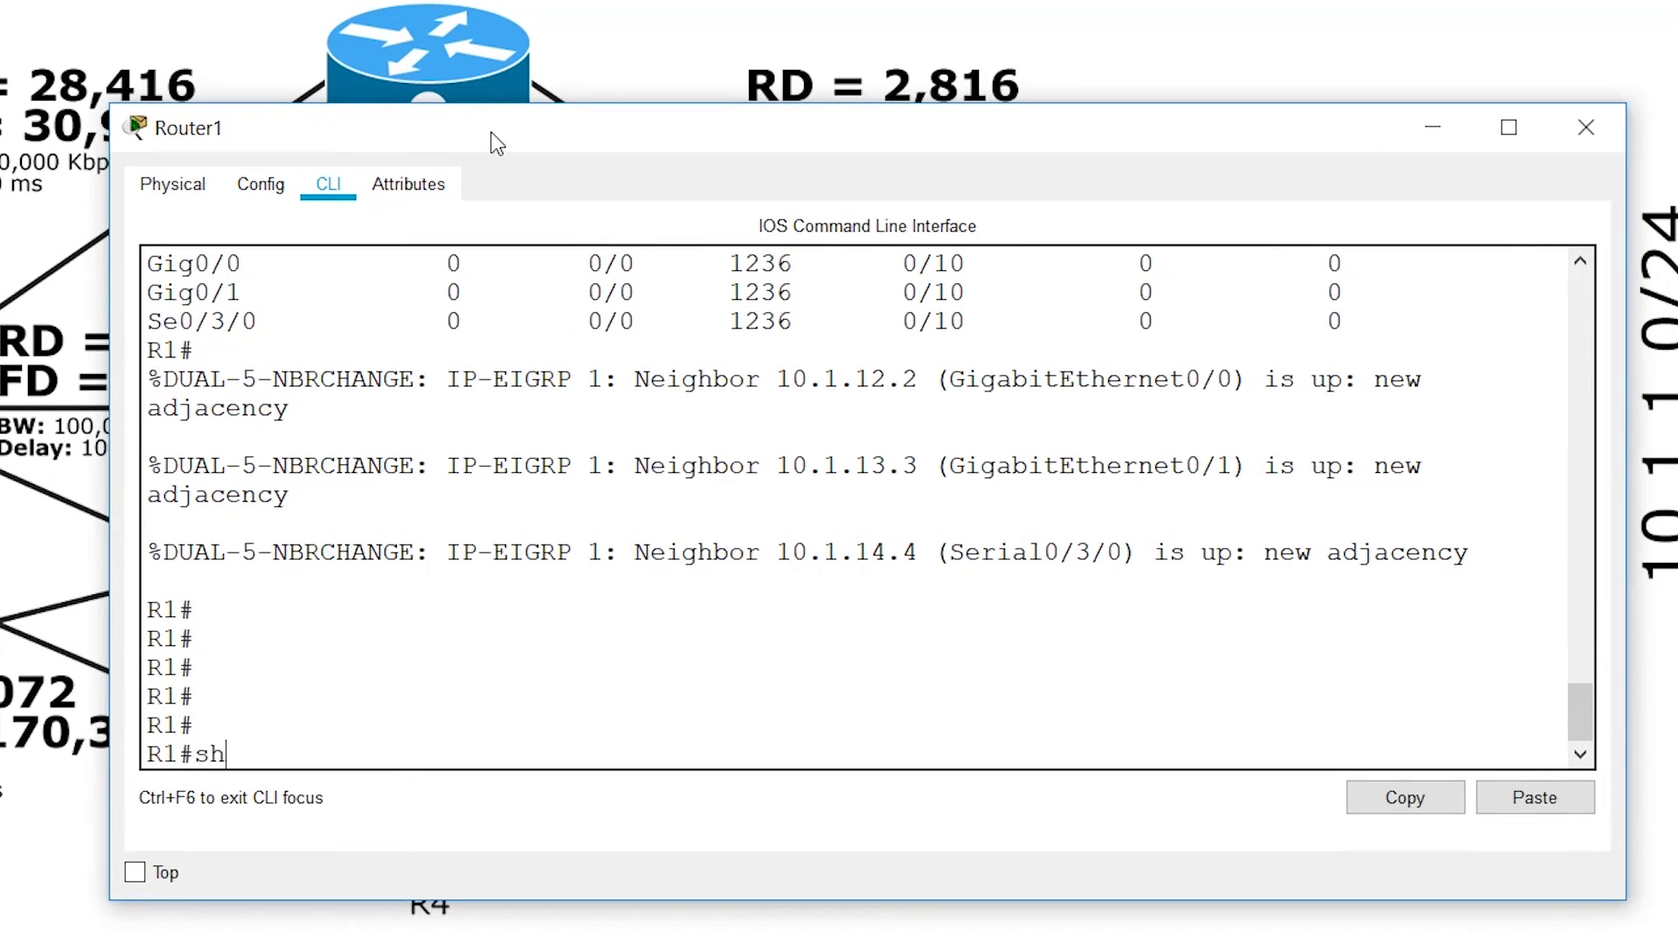
text( ip in)
key(BackSpace)
key(BackSpace)
text(route)
key(Return)
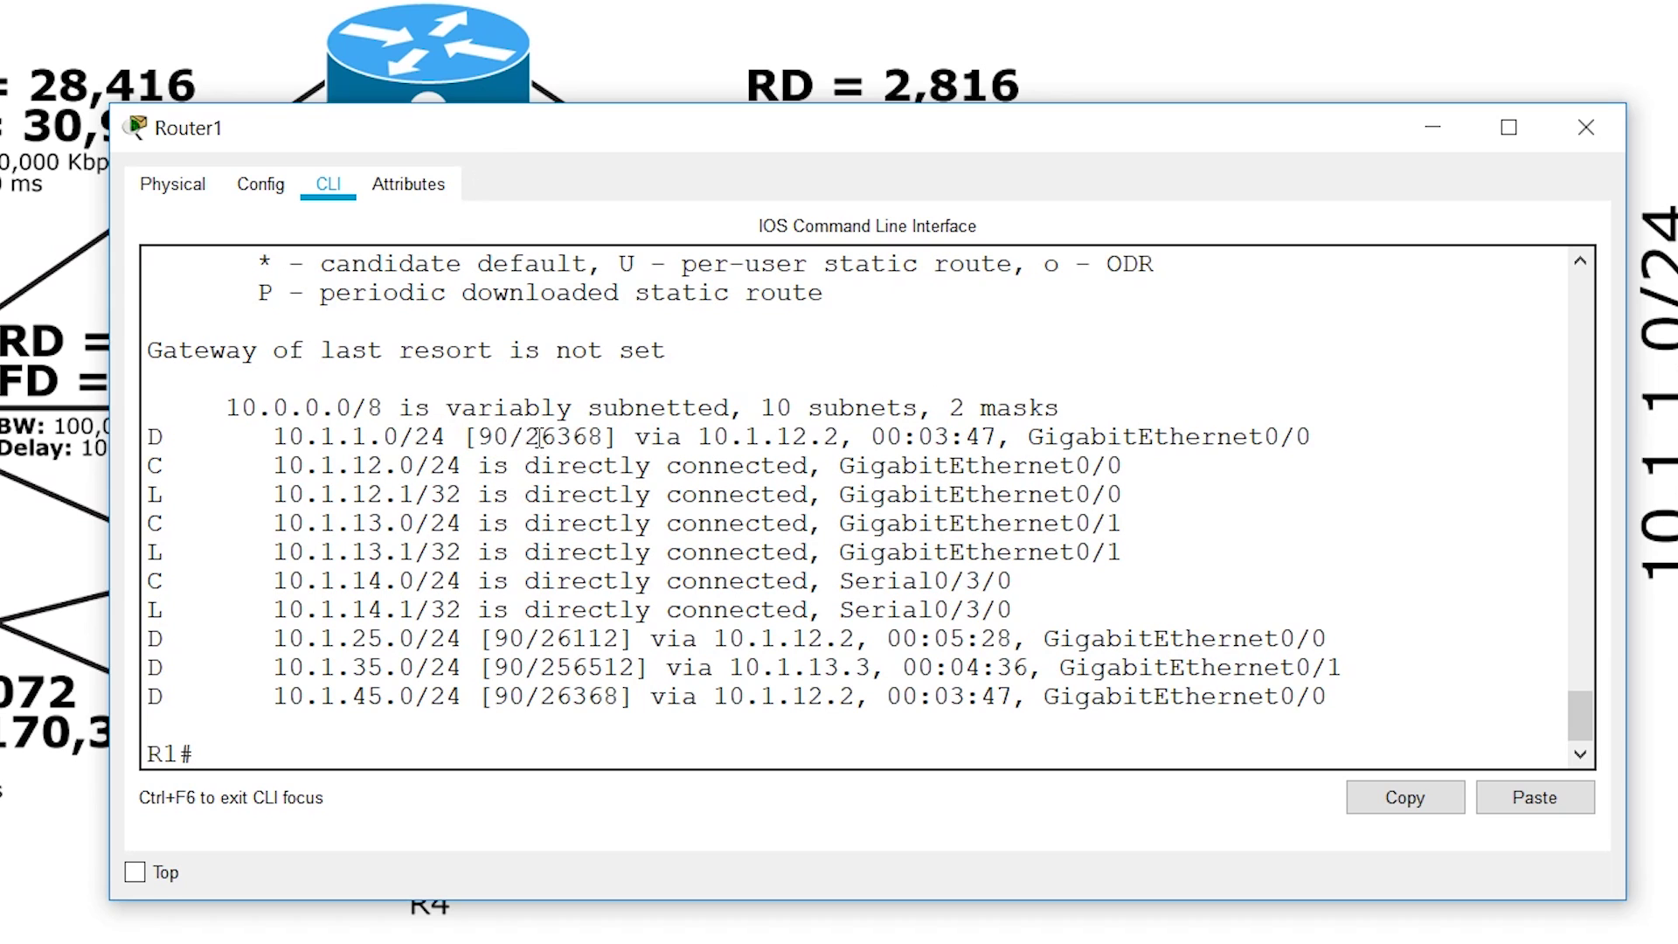
- Examine the metric of Router1's route to 10.1.1.0/24 with the slide's R2 figures uncovered for comparison
drag(525, 436, 587, 436)
drag(610, 167, 554, 239)
drag(546, 514, 476, 510)
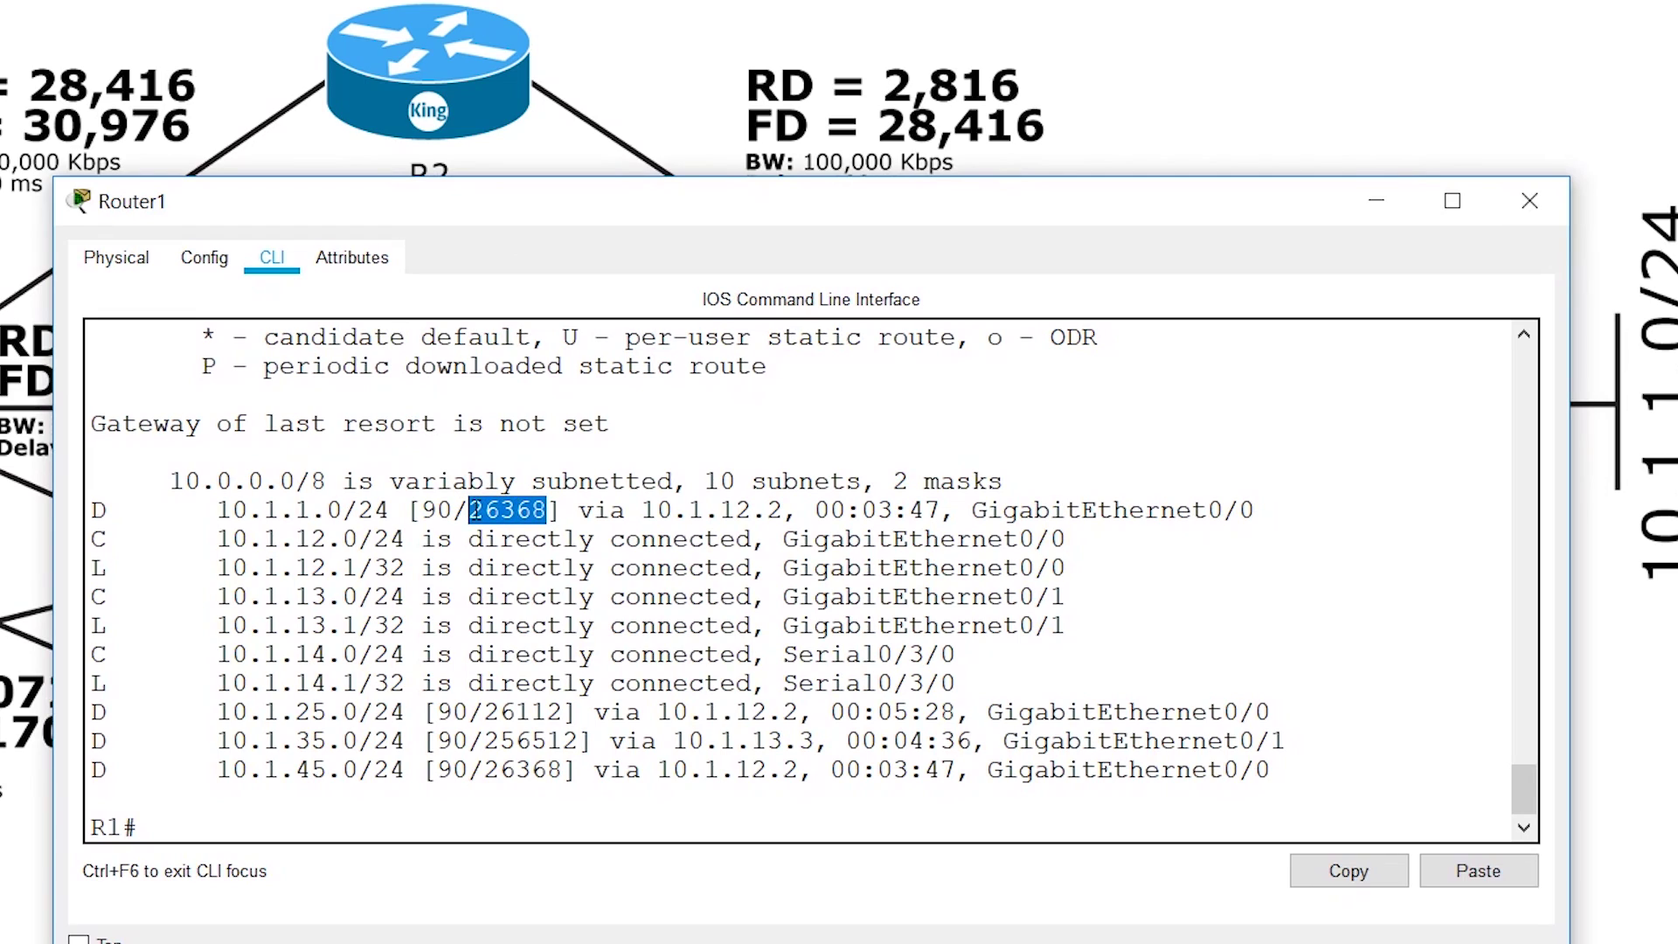
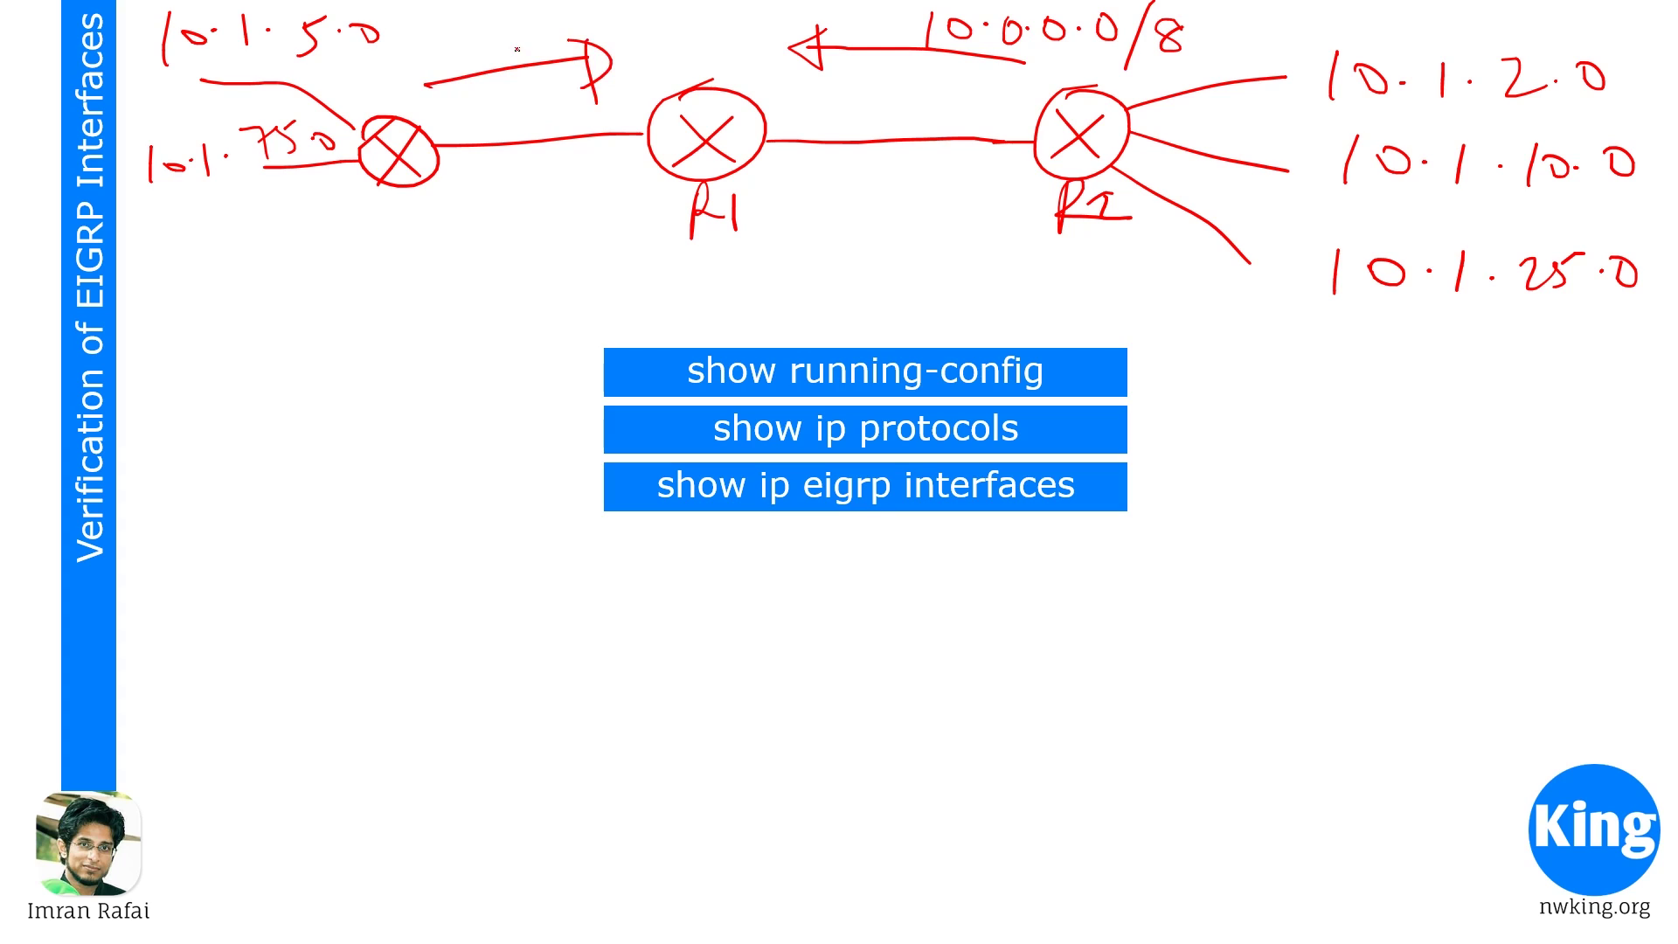
- Label the leftmost sketched router R3 and write 10.0.0.0/8 above its advertisement arrow towards R1
drag(395, 195, 394, 240)
drag(396, 196, 434, 235)
mouse_move(438, 200)
mouse_down()
mouse_move(456, 214)
mouse_move(445, 236)
mouse_up()
drag(476, 20, 480, 55)
mouse_move(496, 33)
mouse_down()
mouse_move(662, 20)
mouse_move(681, 1)
mouse_move(674, 55)
mouse_up()
mouse_move(711, 6)
mouse_down()
mouse_move(700, 39)
mouse_move(727, 4)
mouse_up()
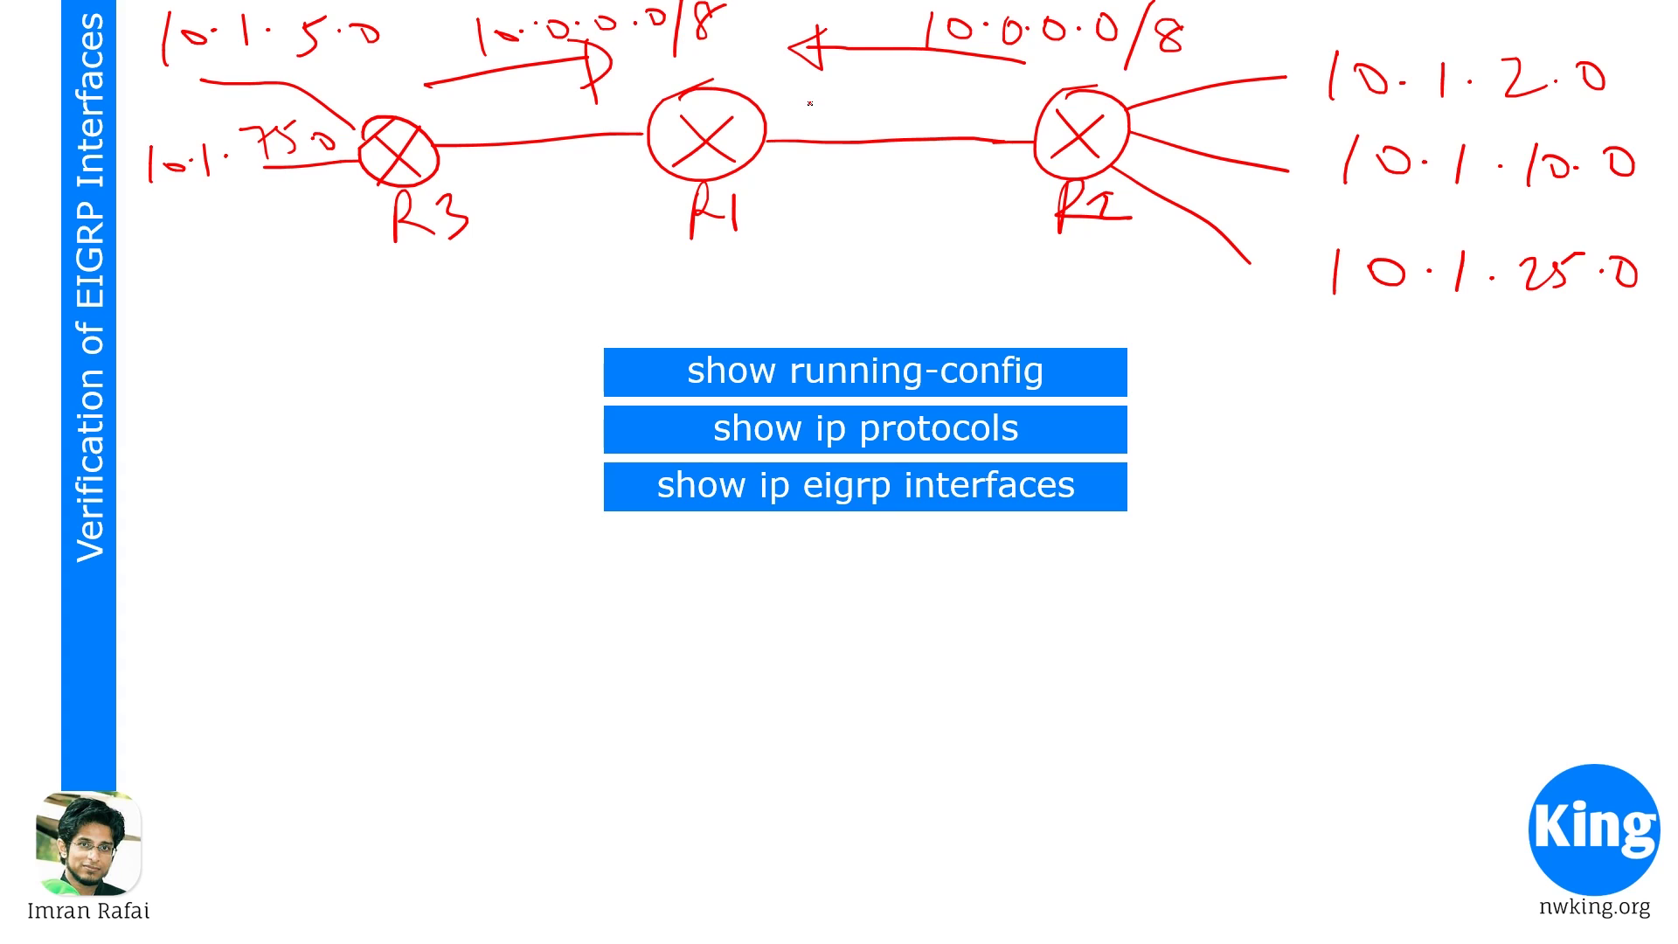
- Write the network address 192.168.1.0 below the sketched link between R1 and R2
drag(835, 166, 833, 206)
mouse_move(867, 171)
mouse_down()
mouse_move(861, 201)
mouse_move(932, 194)
mouse_up()
click(883, 194)
click(917, 182)
mouse_move(955, 162)
mouse_down()
mouse_move(960, 180)
mouse_move(977, 166)
mouse_up()
mouse_move(909, 218)
mouse_down()
mouse_move(916, 255)
mouse_move(962, 233)
mouse_up()
click(939, 225)
- Write the network address 192.168.2.0 below the sketched link between R3 and R1
mouse_move(468, 271)
mouse_down()
mouse_move(478, 302)
mouse_move(489, 282)
mouse_up()
mouse_move(504, 262)
mouse_down()
mouse_move(539, 227)
mouse_move(593, 223)
mouse_move(595, 241)
mouse_move(618, 202)
mouse_move(655, 180)
mouse_up()
click(533, 262)
click(617, 217)
click(649, 185)
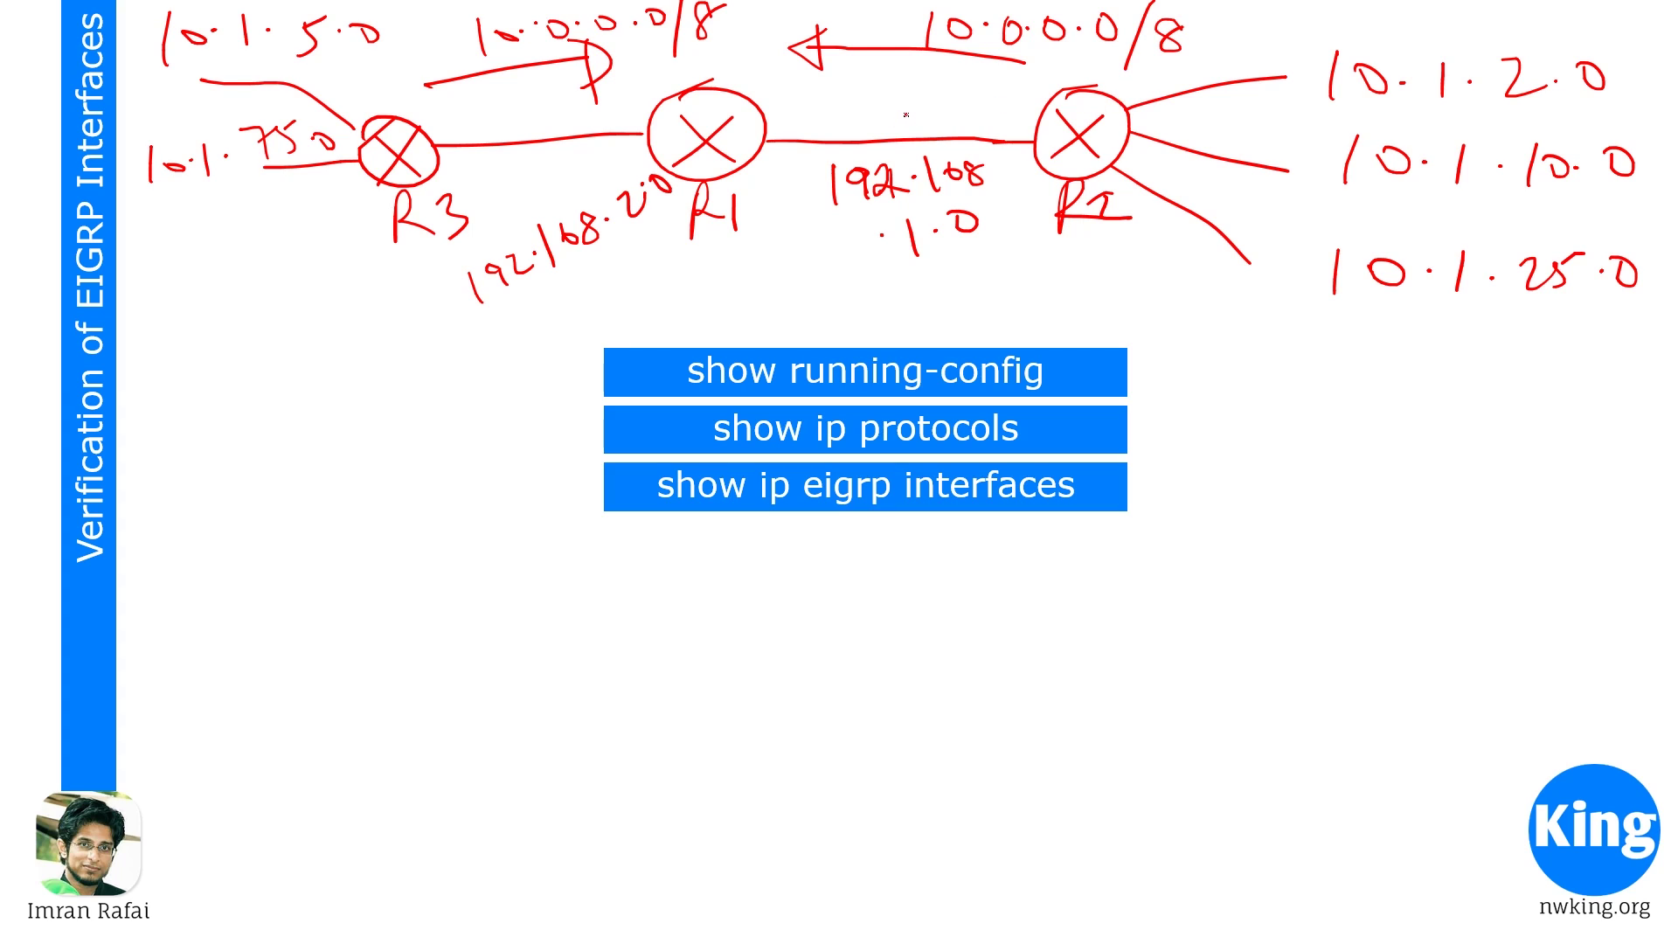
- Draw a vertical boundary line through R2 and three more network links running down from it
drag(1093, 40, 1066, 204)
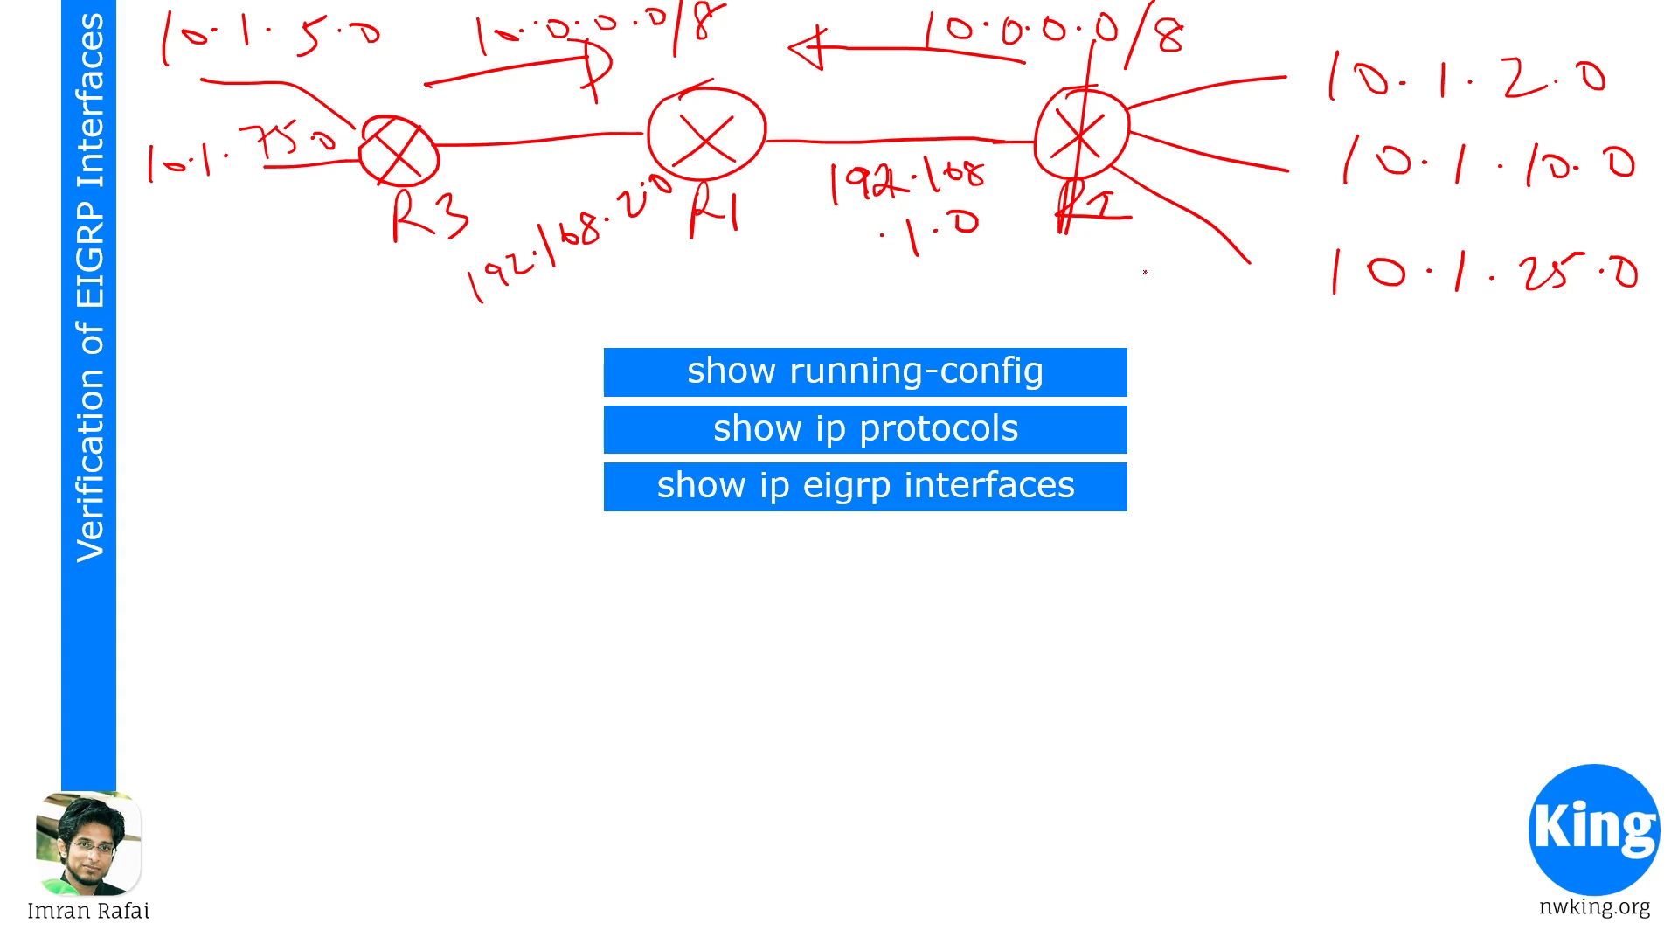
drag(1115, 181, 1239, 348)
drag(1103, 171, 1261, 472)
drag(1087, 180, 1187, 479)
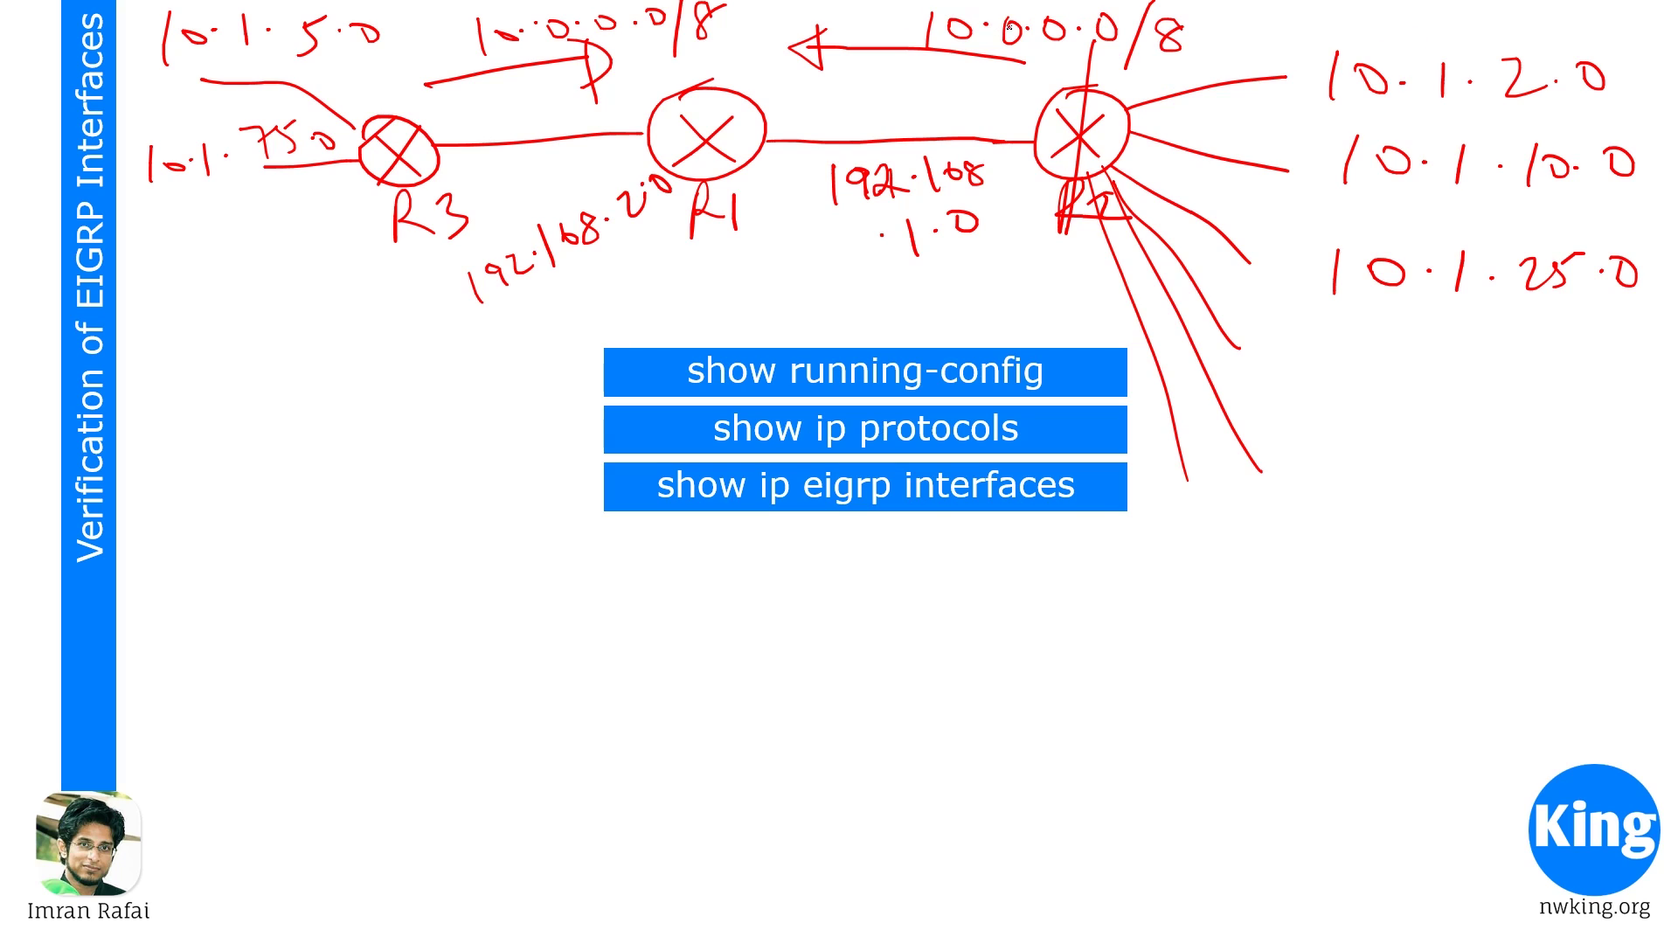
- Overwrite R2's advertised 10.0.0.0/8 as 10.1.2.0/24 and underline networks 10.1.2.0, 10.1.10.0 and 10.1.25.0
mouse_move(1014, 9)
mouse_down()
mouse_move(1012, 59)
mouse_move(1136, 35)
mouse_up()
mouse_move(1168, 52)
mouse_down()
mouse_move(1213, 11)
mouse_move(1268, 38)
mouse_move(1169, 35)
mouse_up()
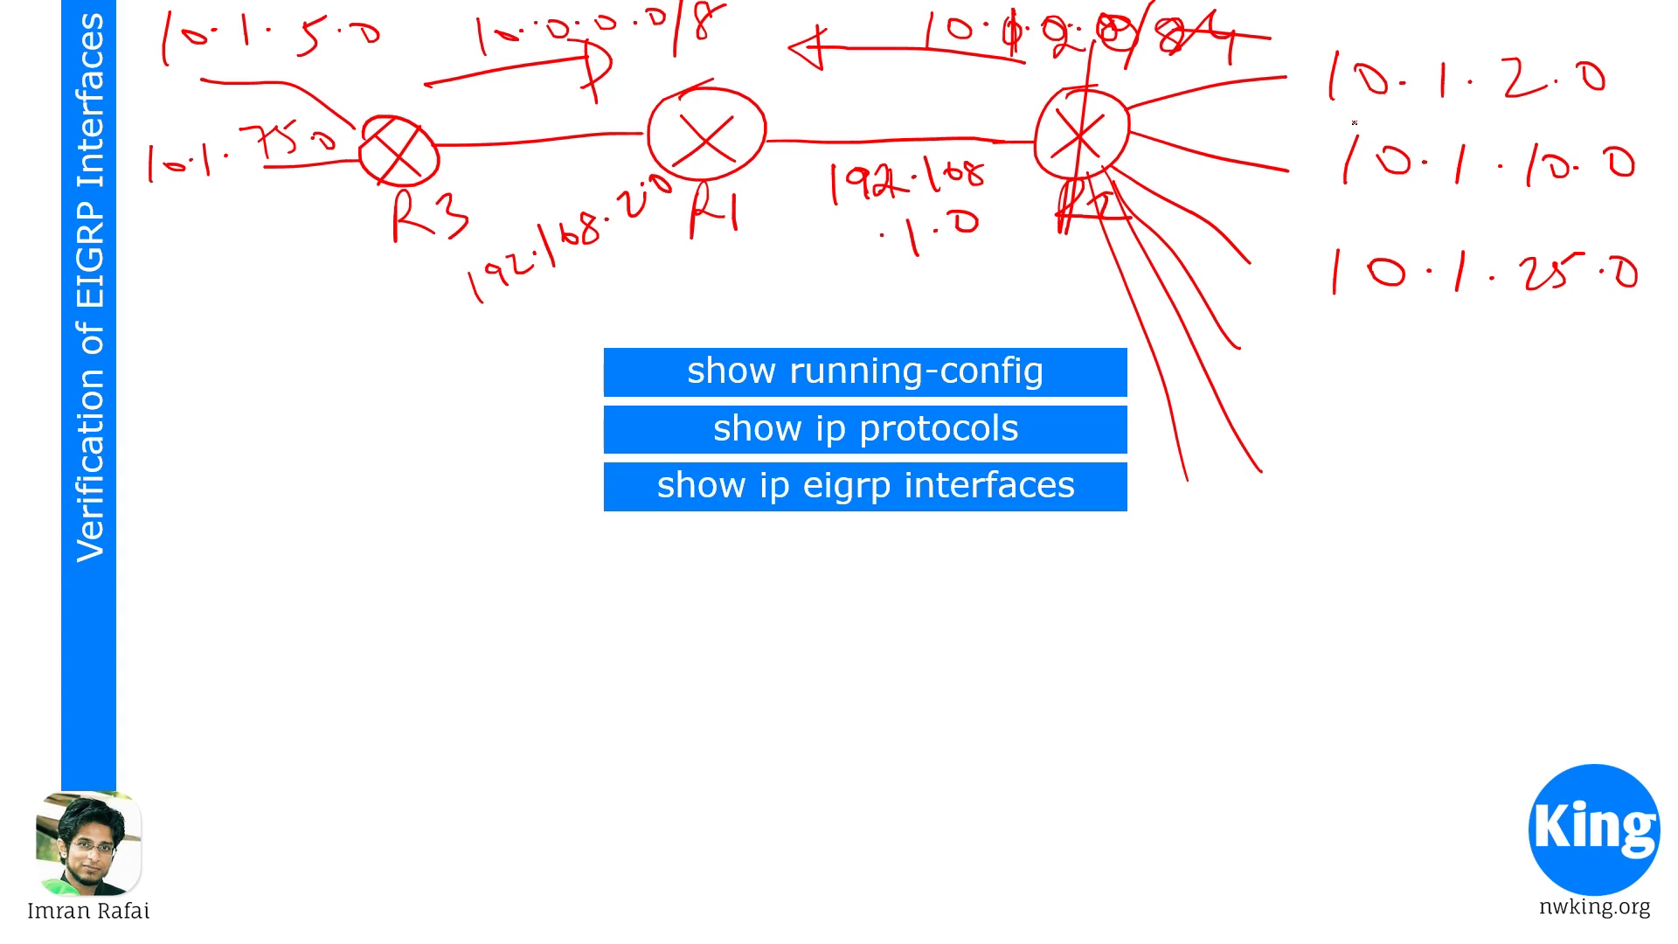
drag(1339, 113, 1622, 114)
drag(1347, 192, 1614, 205)
drag(1328, 301, 1581, 306)
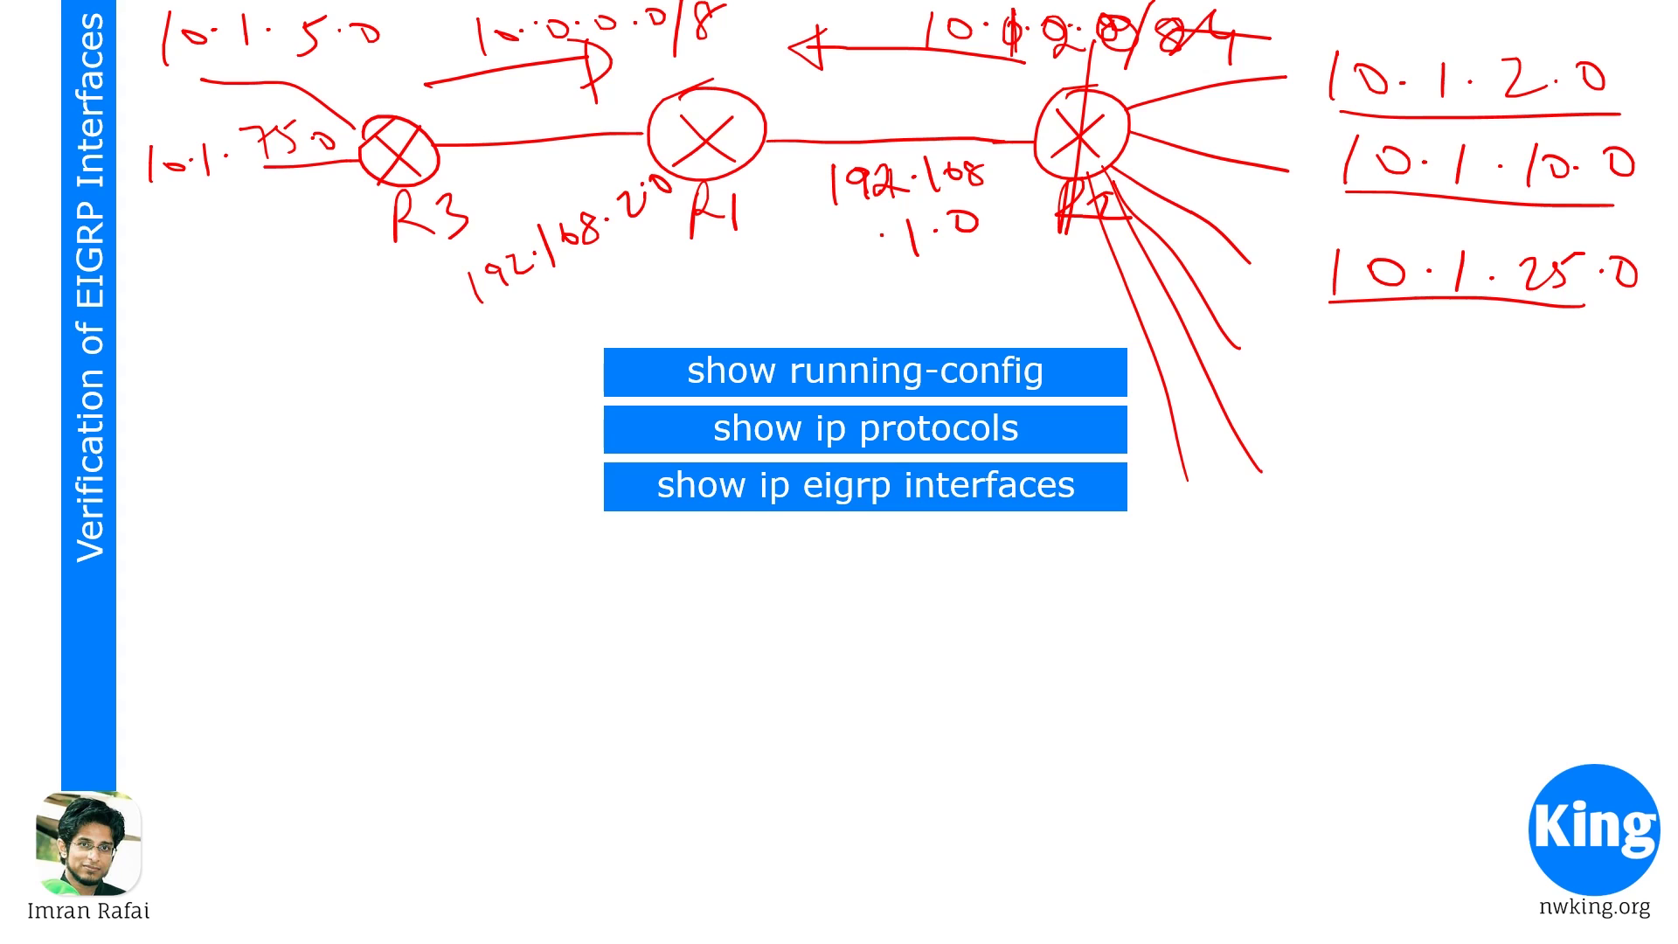
- Erase the ink from the slide and mark the show running-config and show ip protocols commands
key(e)
drag(592, 366, 666, 348)
mouse_move(592, 413)
mouse_down()
mouse_move(593, 430)
mouse_move(666, 413)
mouse_up()
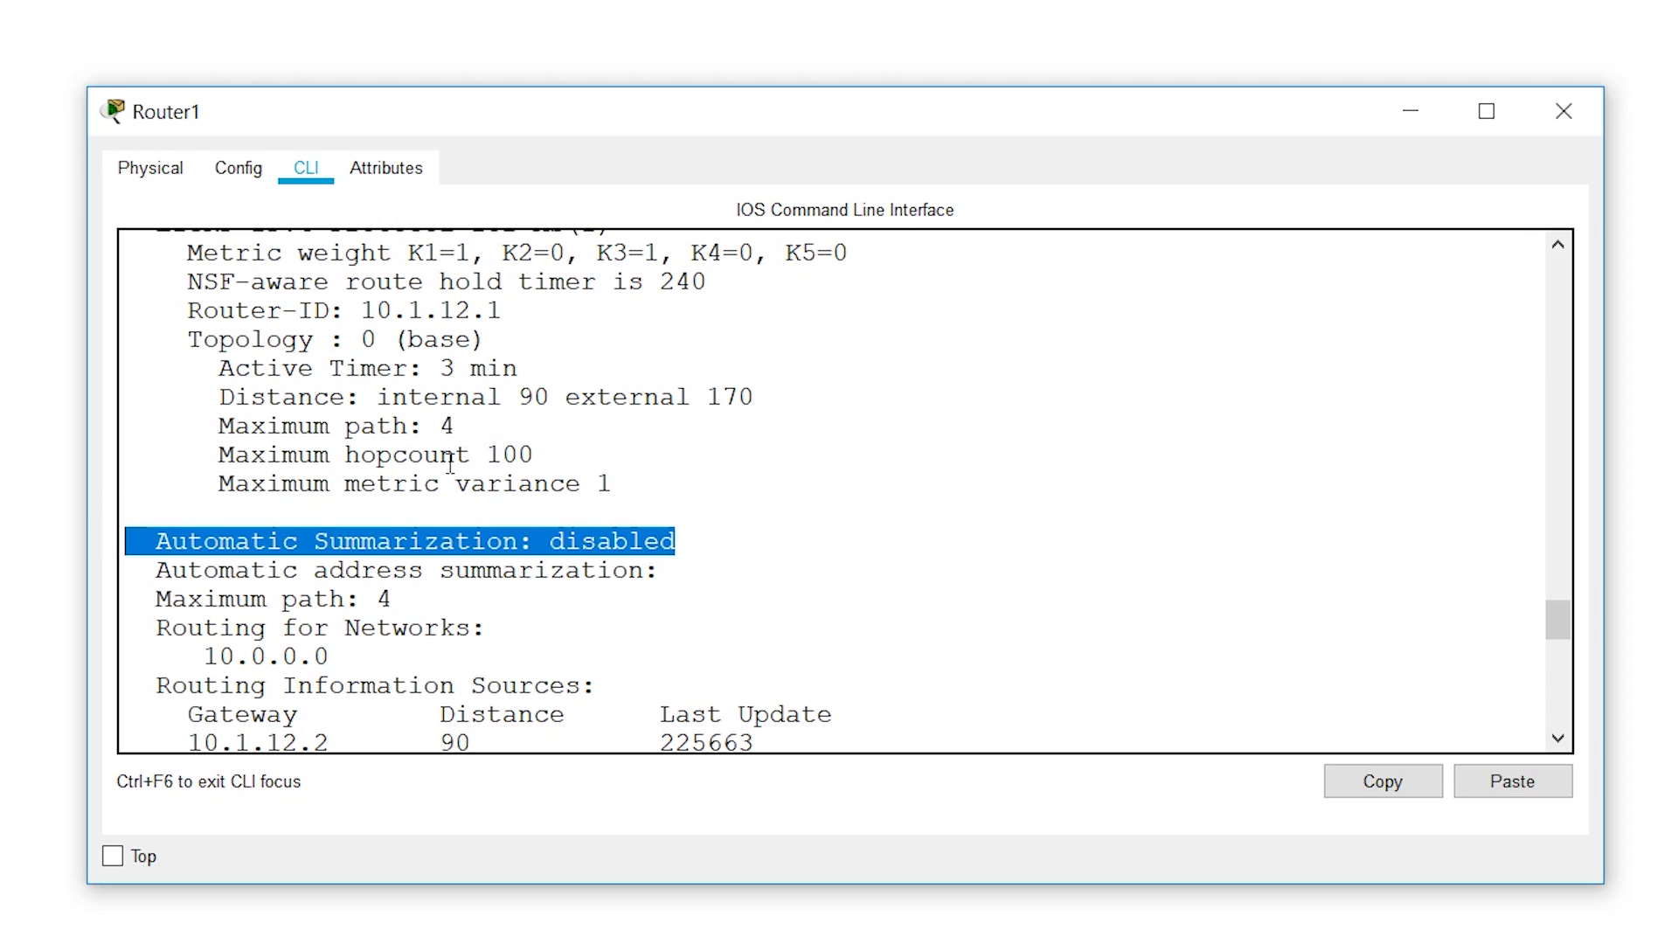
- Examine the administrative distance, maximum path, maximum hopcount and metric variance in Router1's IP protocols output
drag(219, 398, 385, 400)
drag(519, 398, 551, 398)
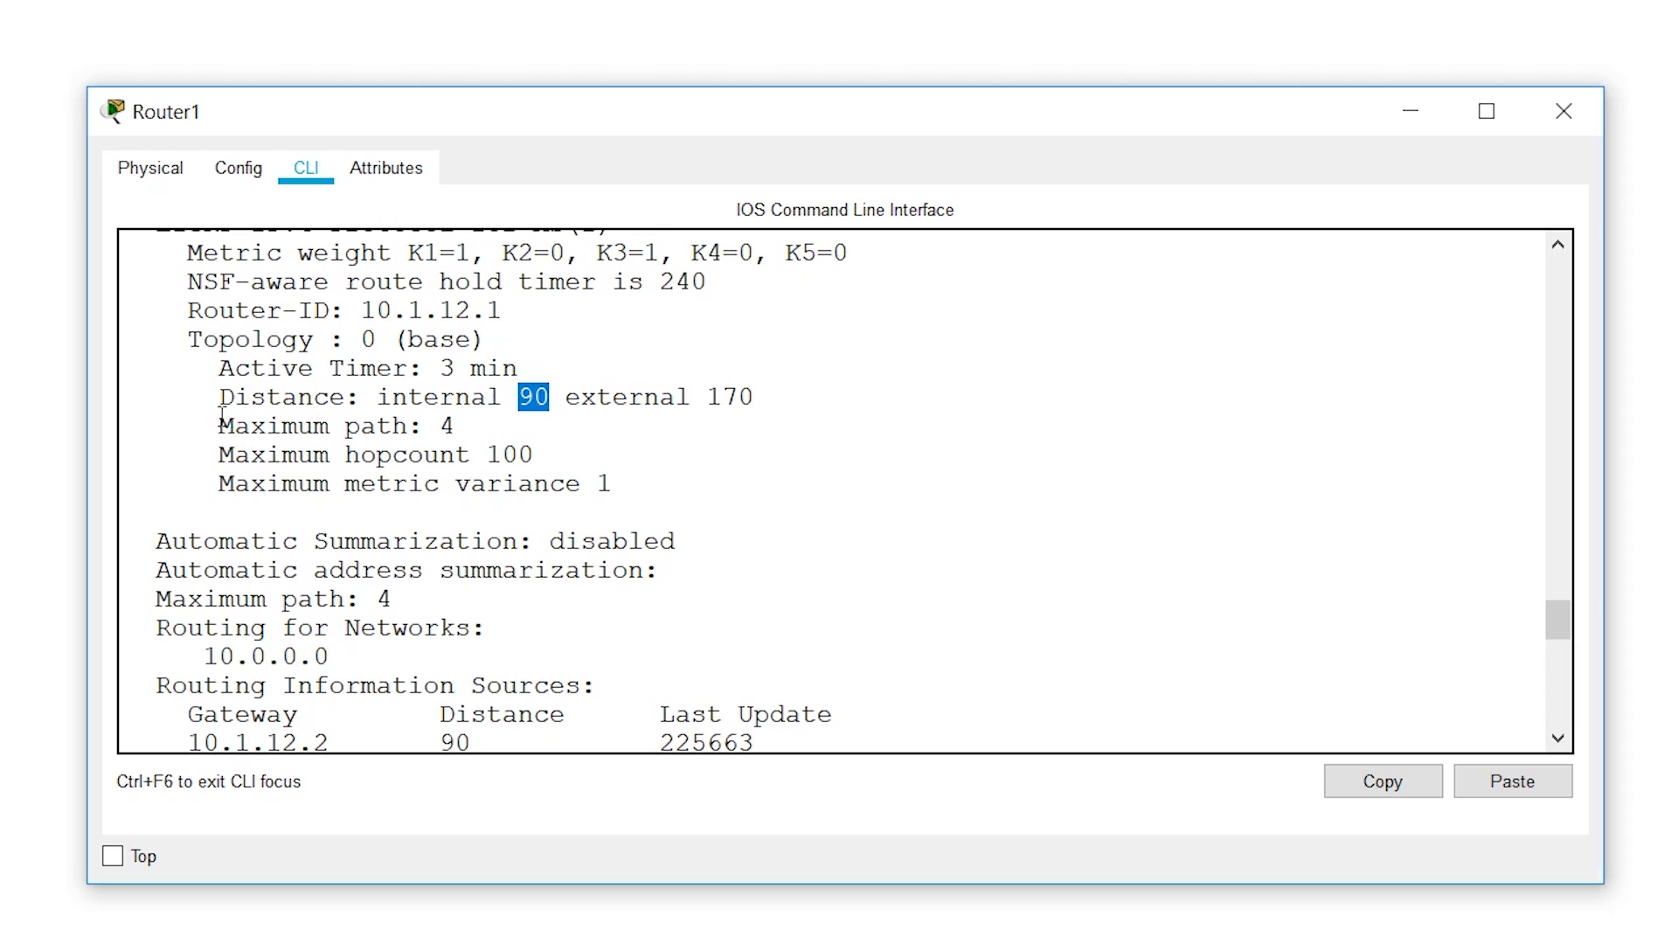
drag(220, 426, 464, 424)
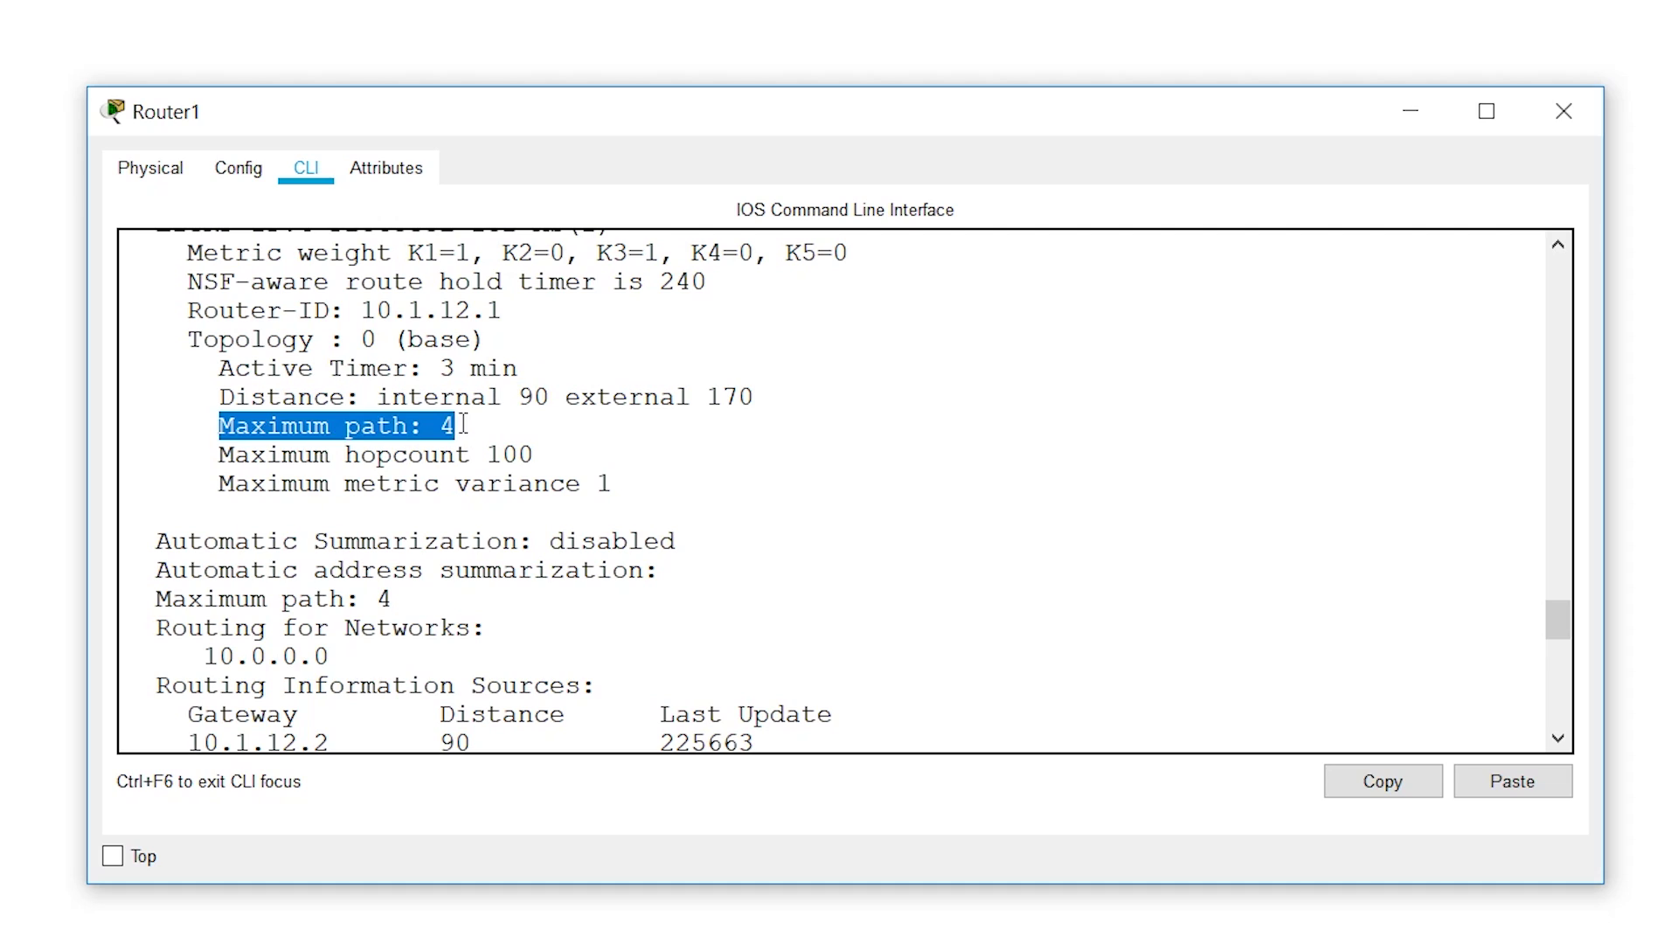
click(463, 424)
click(440, 426)
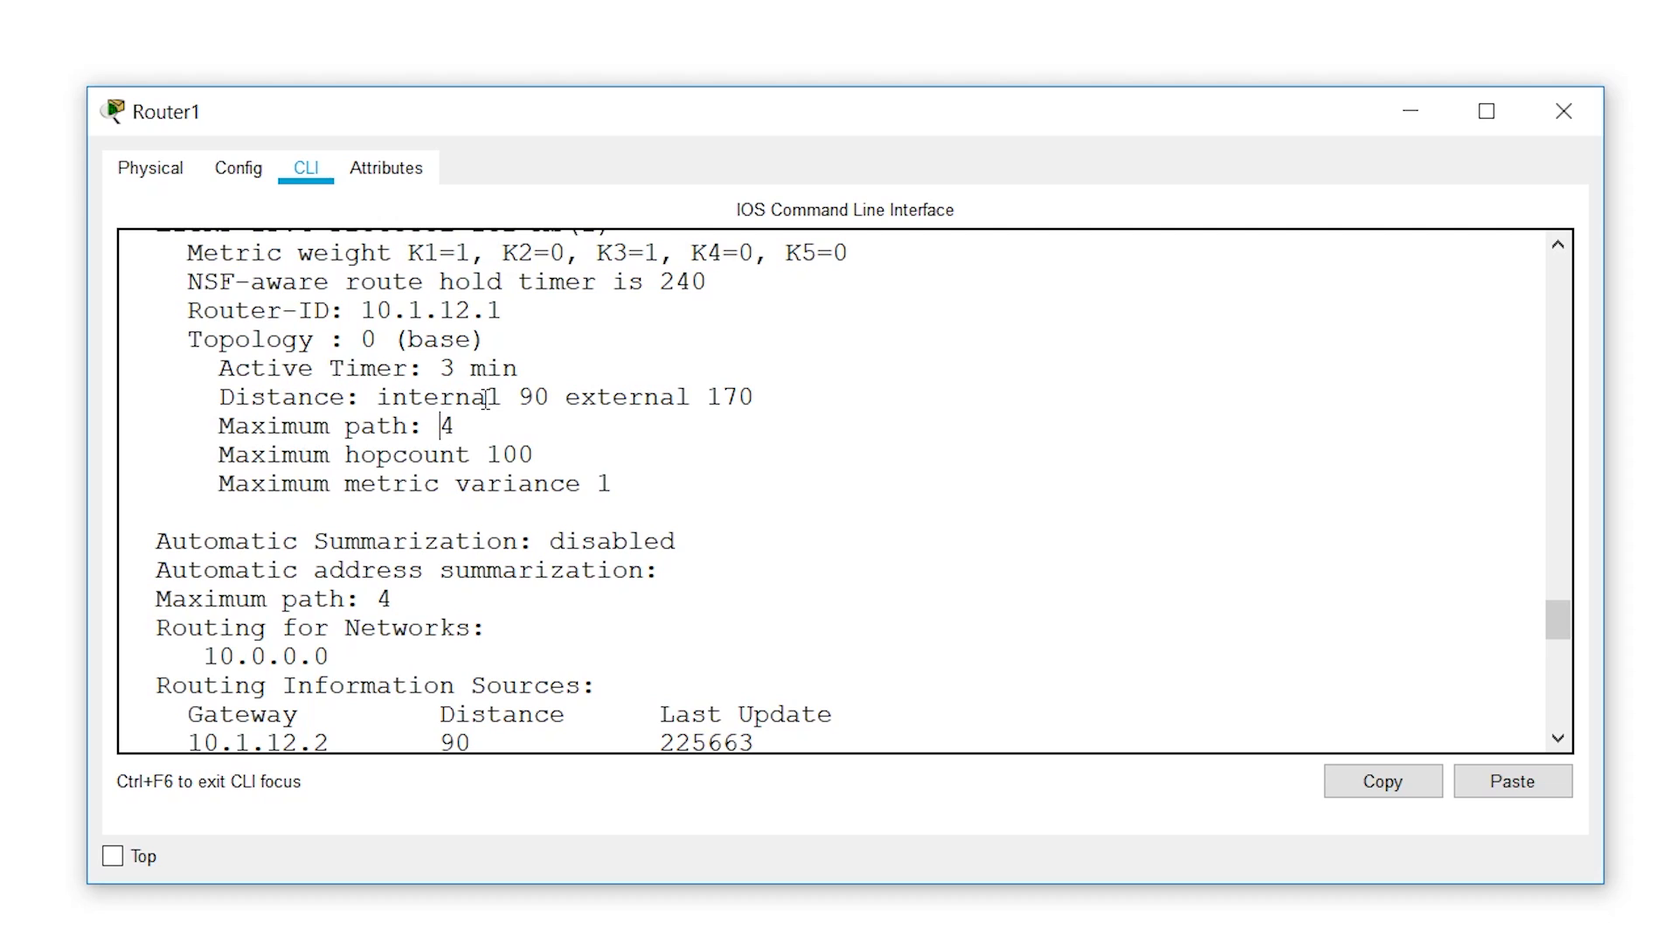
drag(345, 428, 408, 427)
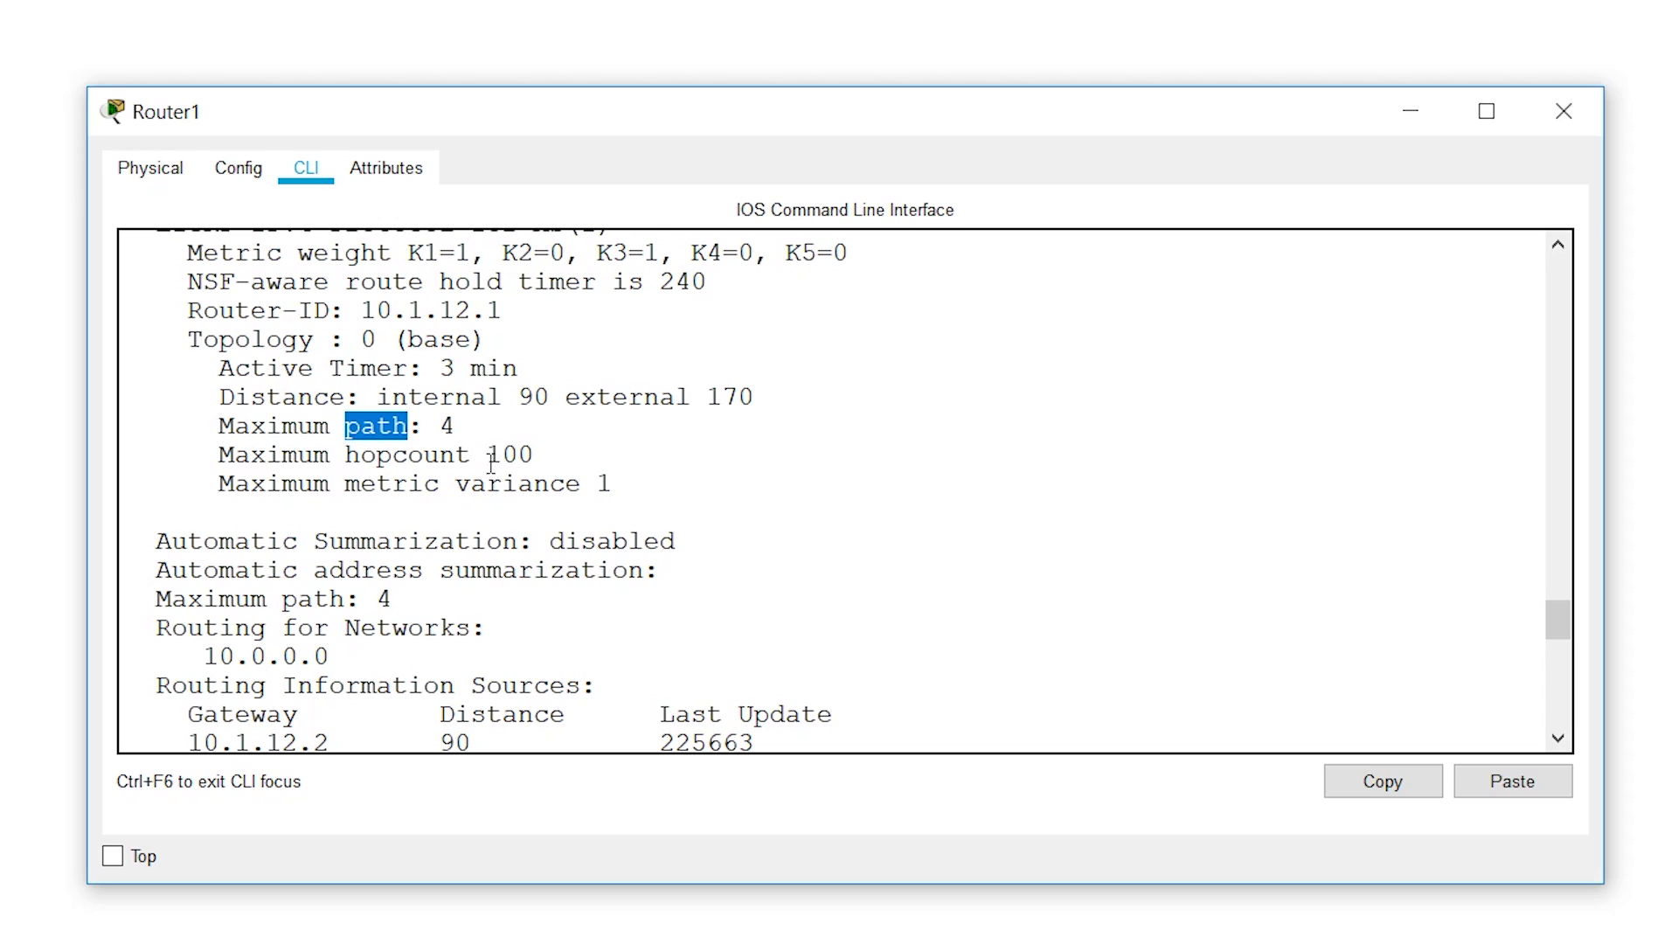
double_click(446, 425)
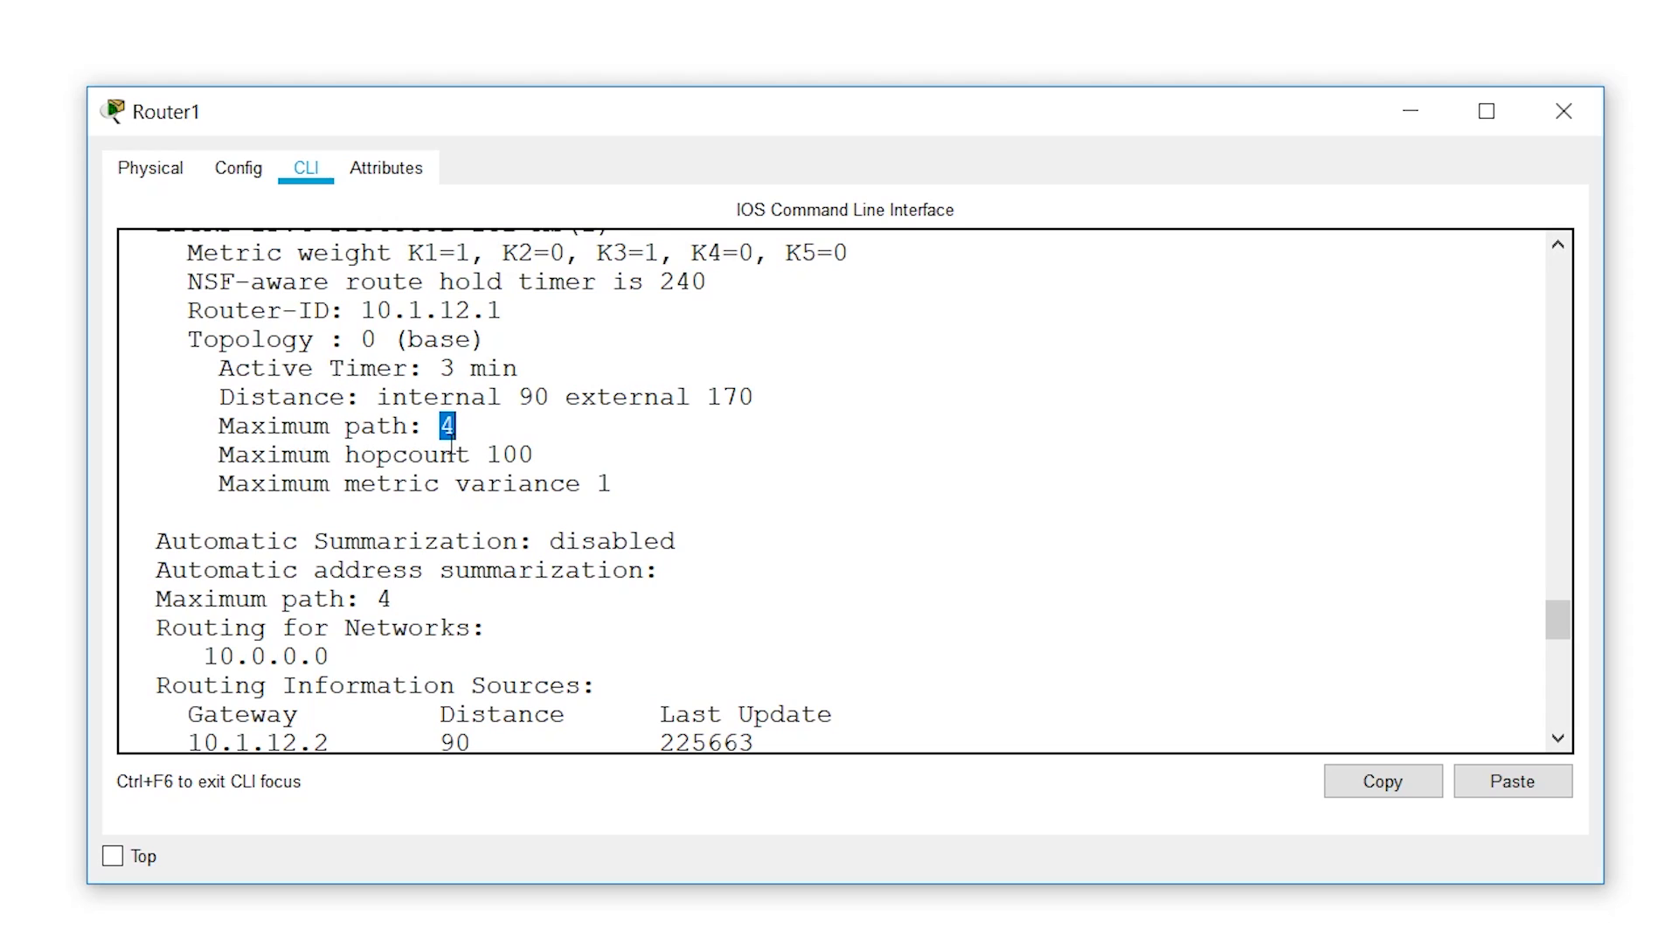
drag(487, 455, 542, 459)
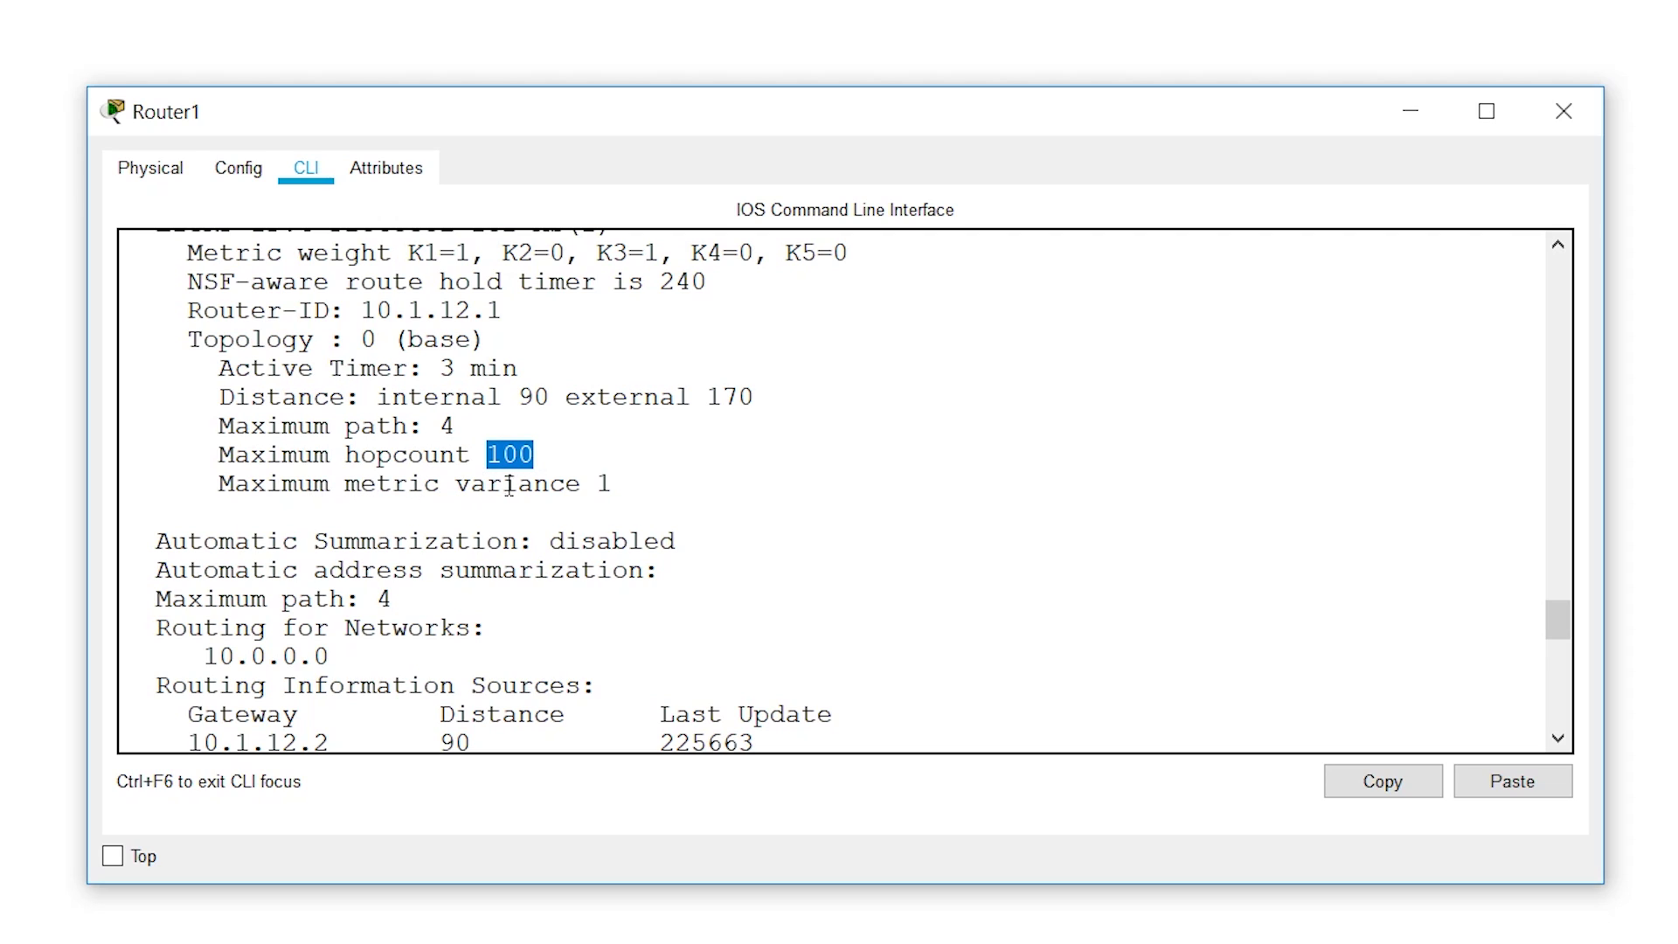
drag(594, 486, 638, 486)
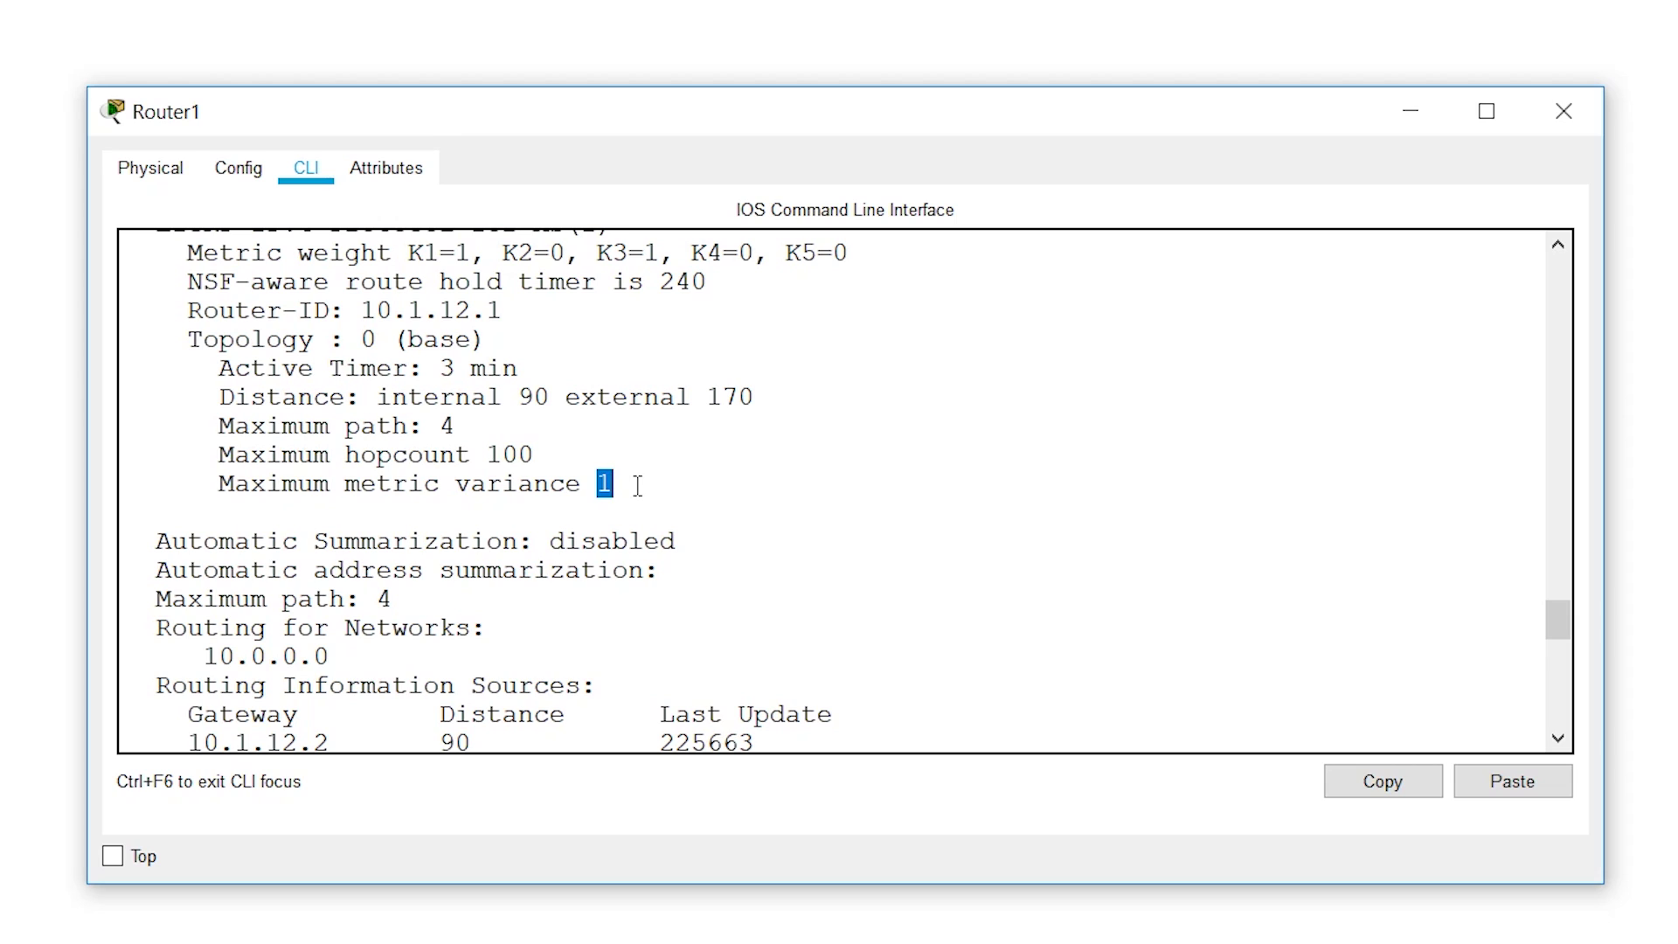
click(607, 486)
- Examine the Routing for Networks entry in Router1's IP protocols output
scroll(509, 575, down, 2)
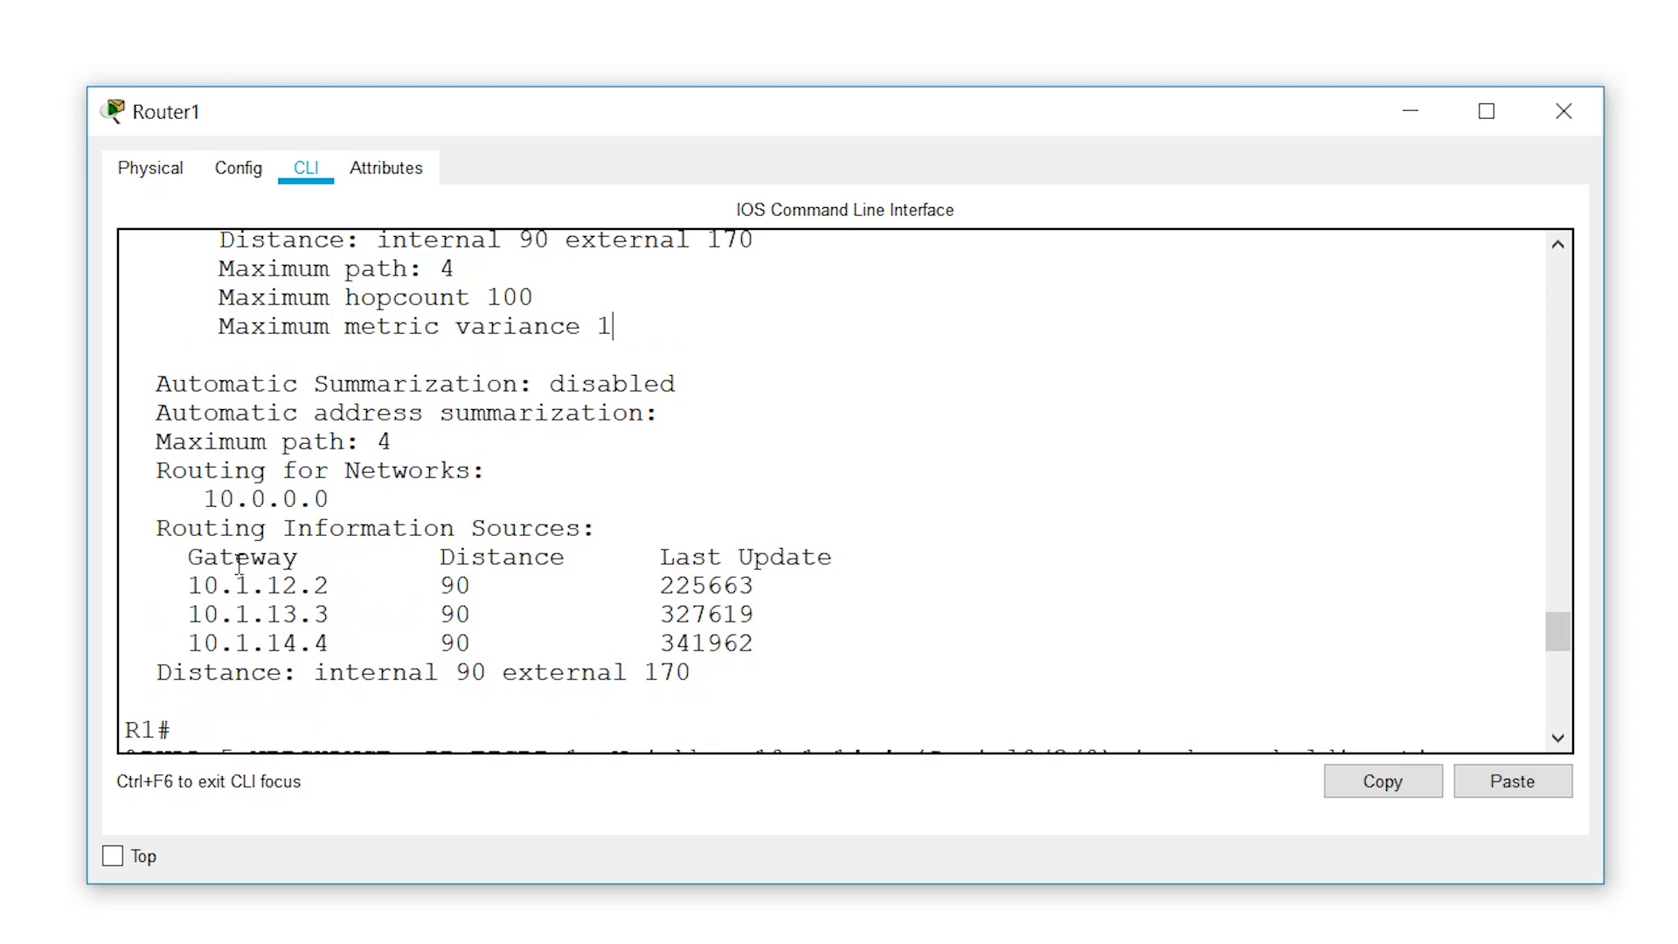
drag(160, 465, 453, 499)
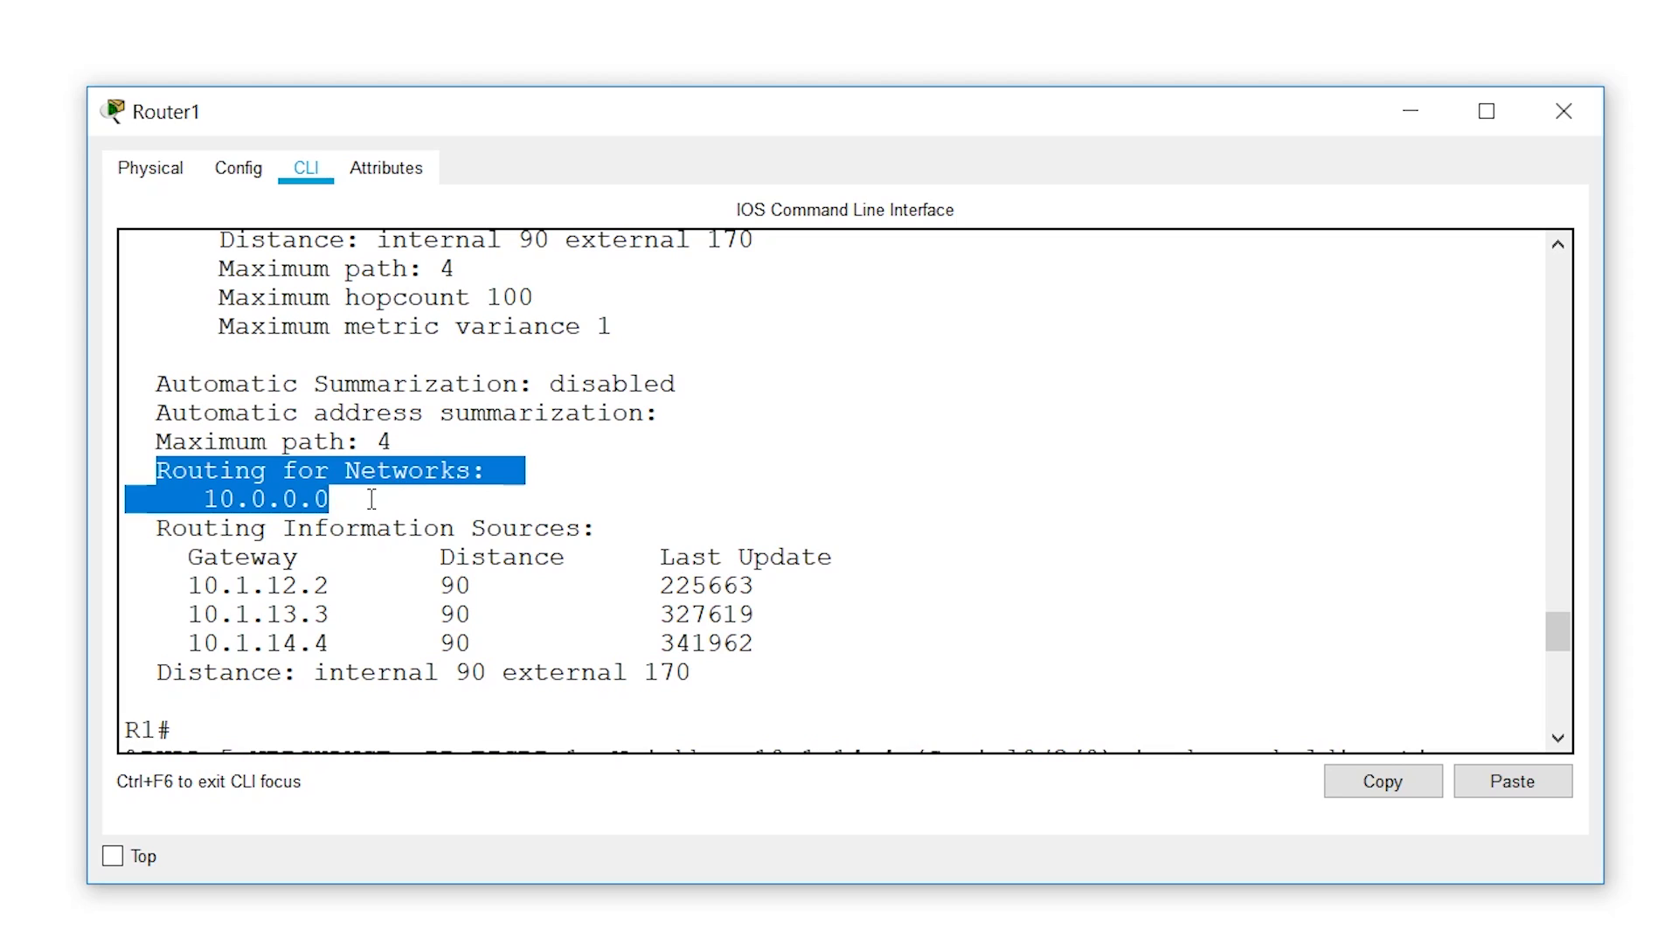
drag(359, 499, 206, 500)
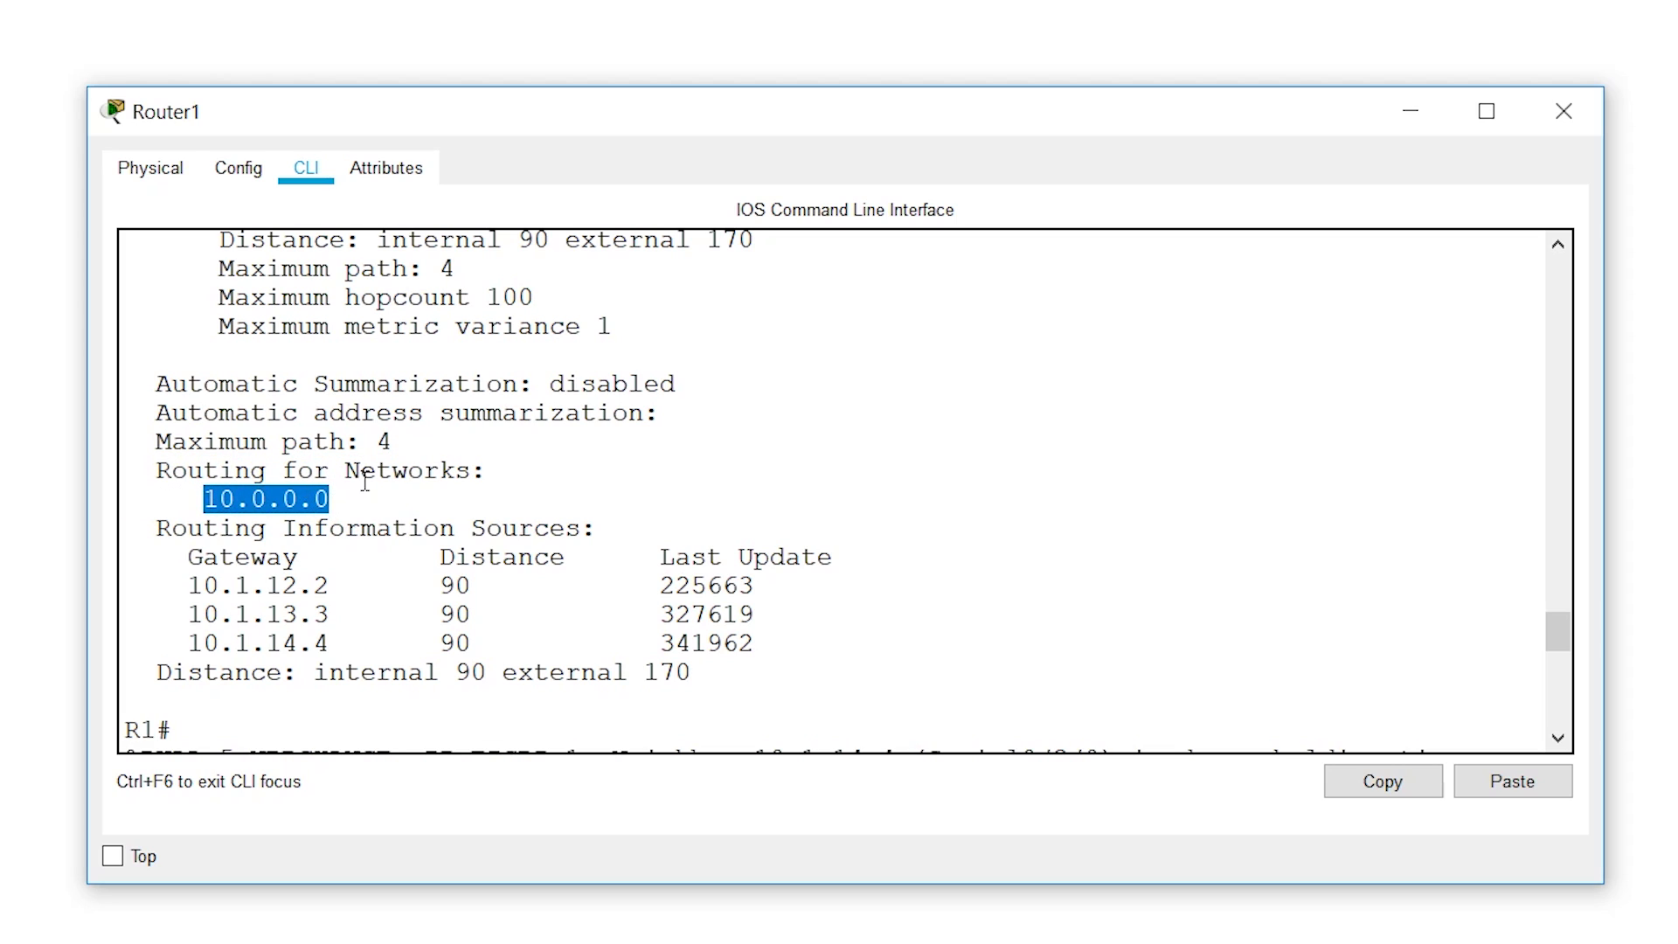
drag(337, 500, 123, 465)
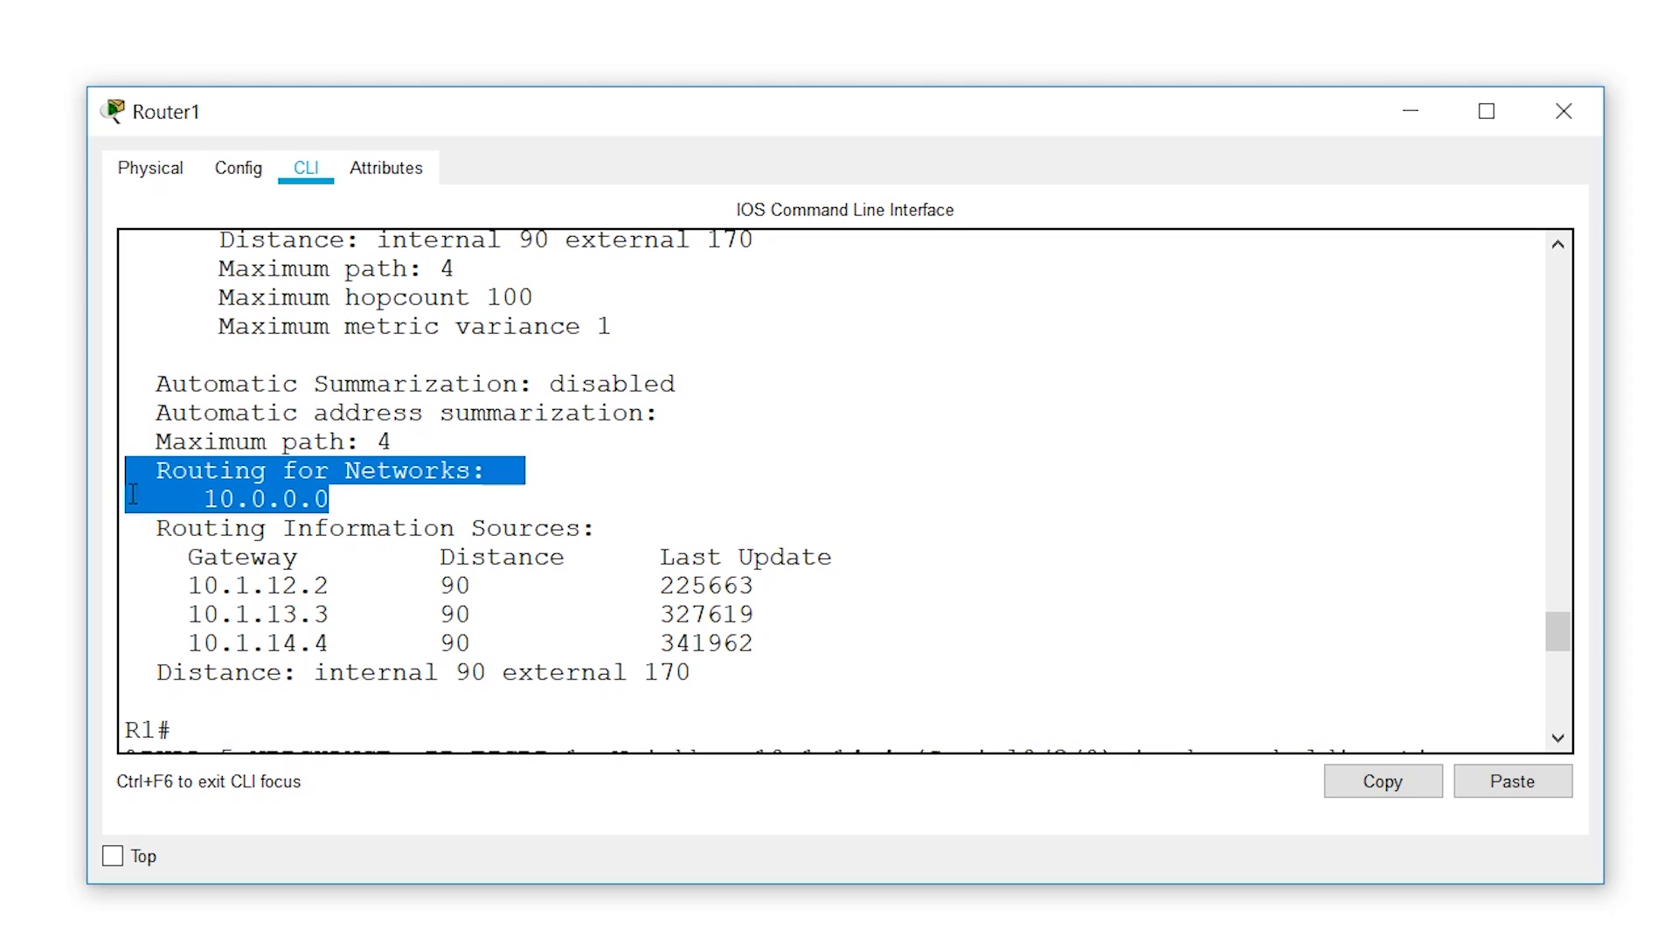
drag(215, 500, 331, 483)
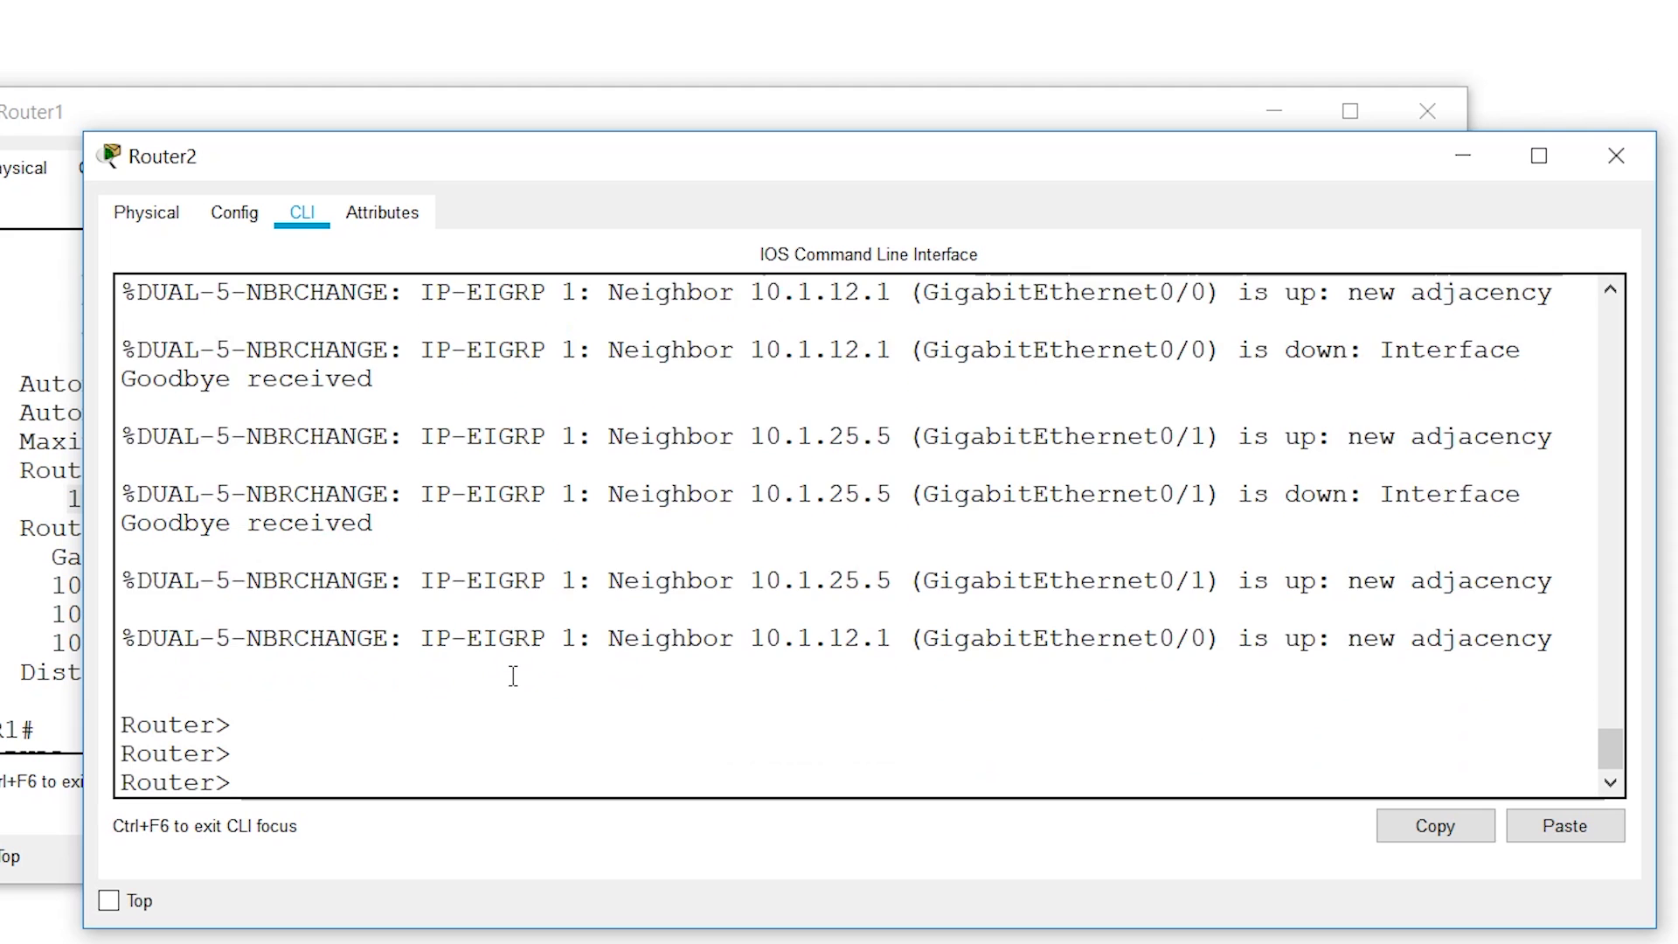
- Enter privileged mode on Router2 and display its full IP protocols information
key(Return)
text(s)
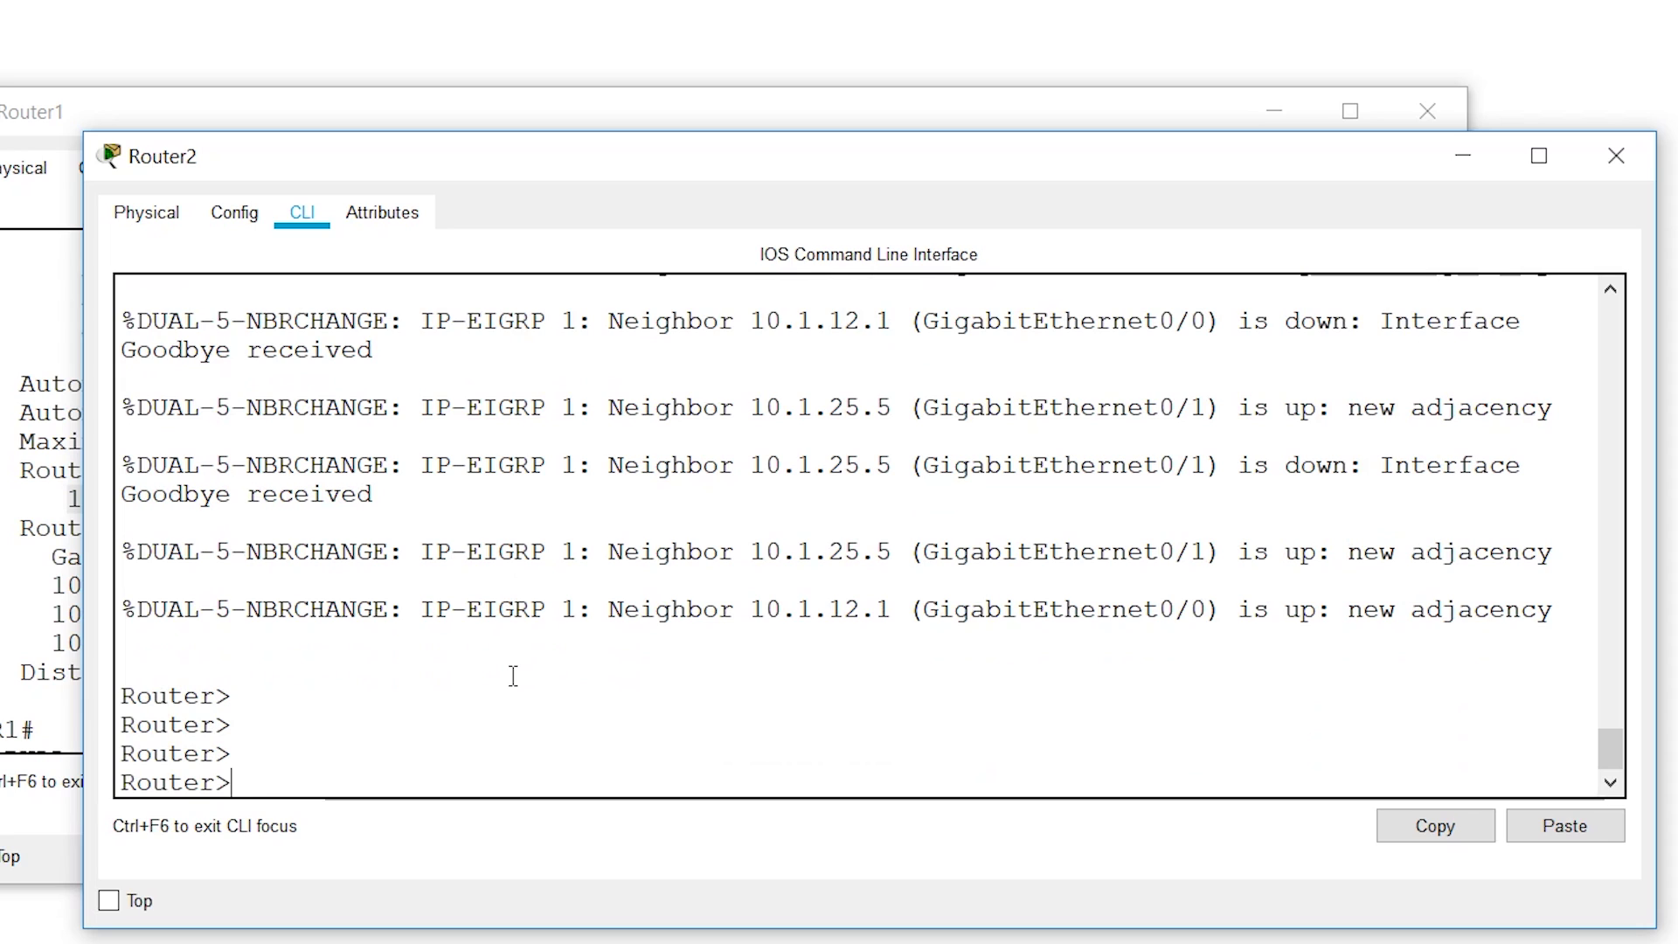
key(BackSpace)
text(en)
key(Return)
text(sh ip pro)
key(Tab)
key(Return)
key(space)
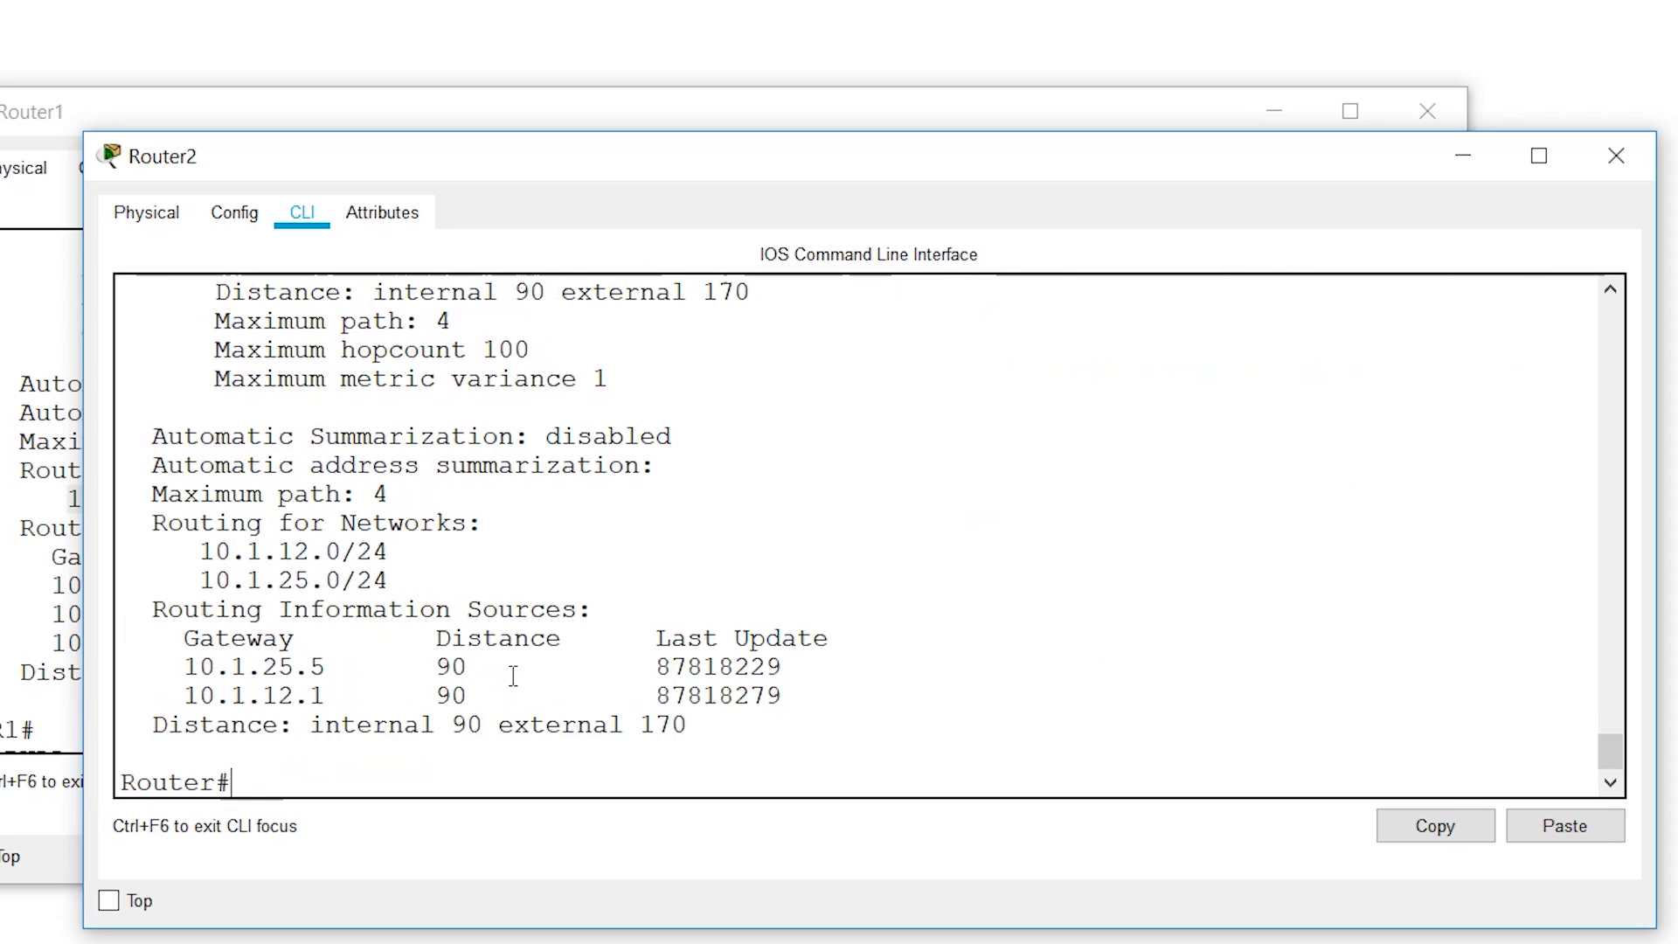
- Examine the networks and masks listed under Routing for Networks in Router2's IP protocols output
scroll(504, 579, up, 3)
scroll(484, 573, down, 2)
drag(398, 661, 97, 592)
click(271, 621)
drag(211, 633, 343, 631)
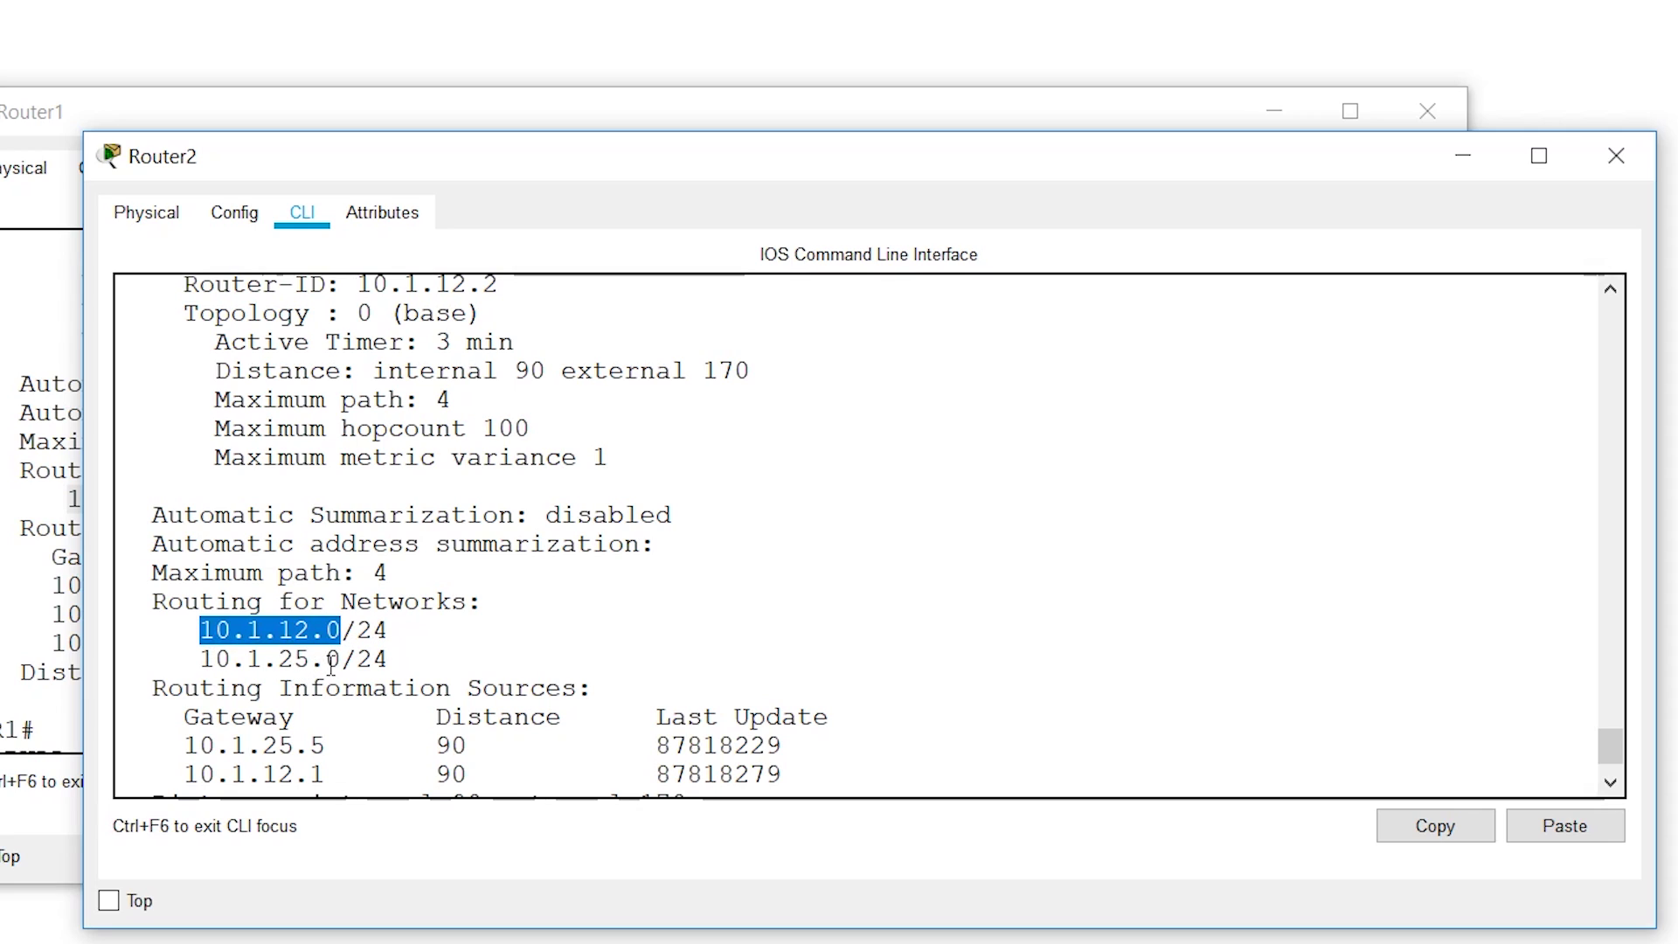
drag(413, 665, 94, 631)
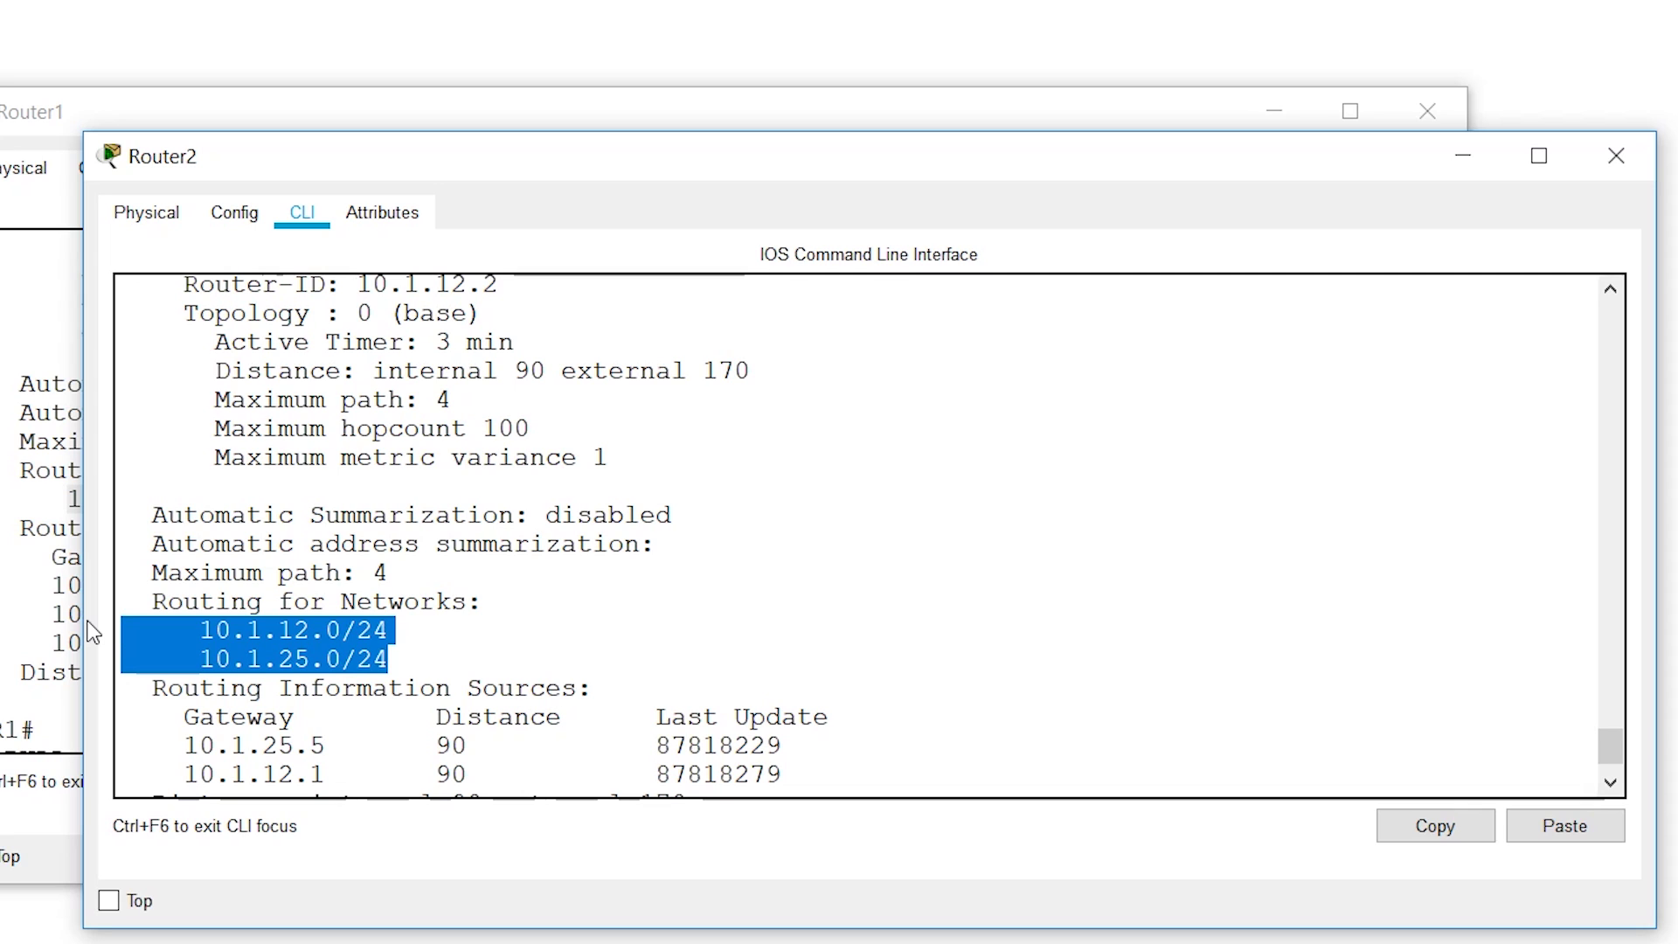
- Review Router2's IP protocols output from the EIGRP process details down to the Routing Information Sources
scroll(480, 562, up, 5)
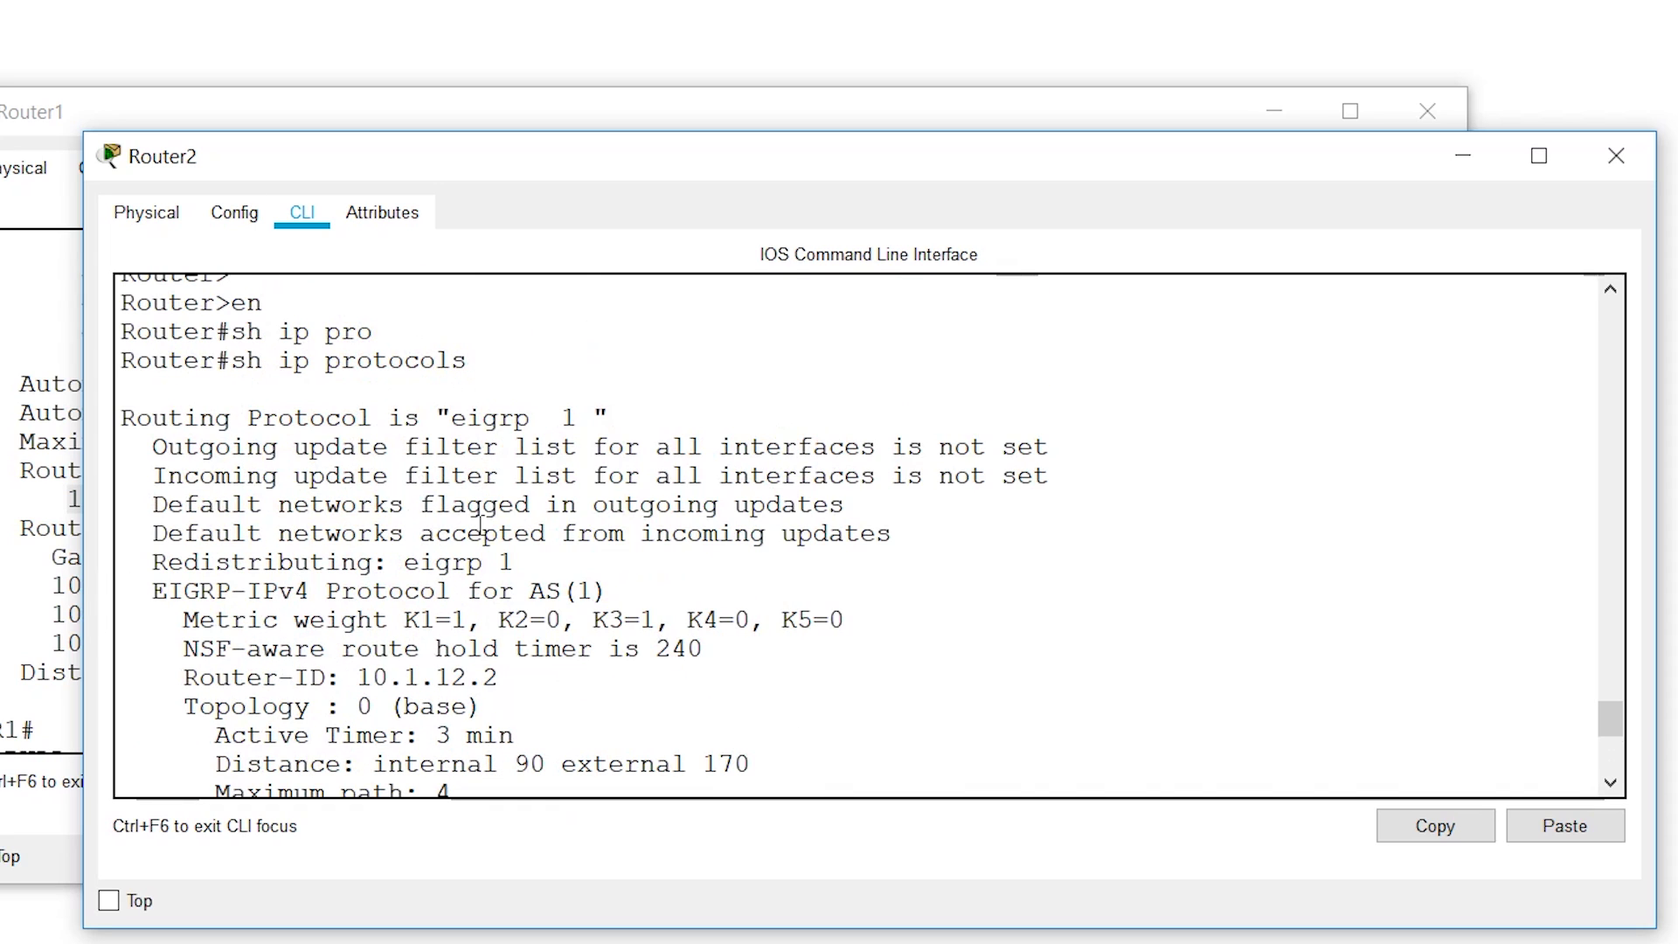
scroll(485, 396, down, 3)
scroll(558, 551, down, 3)
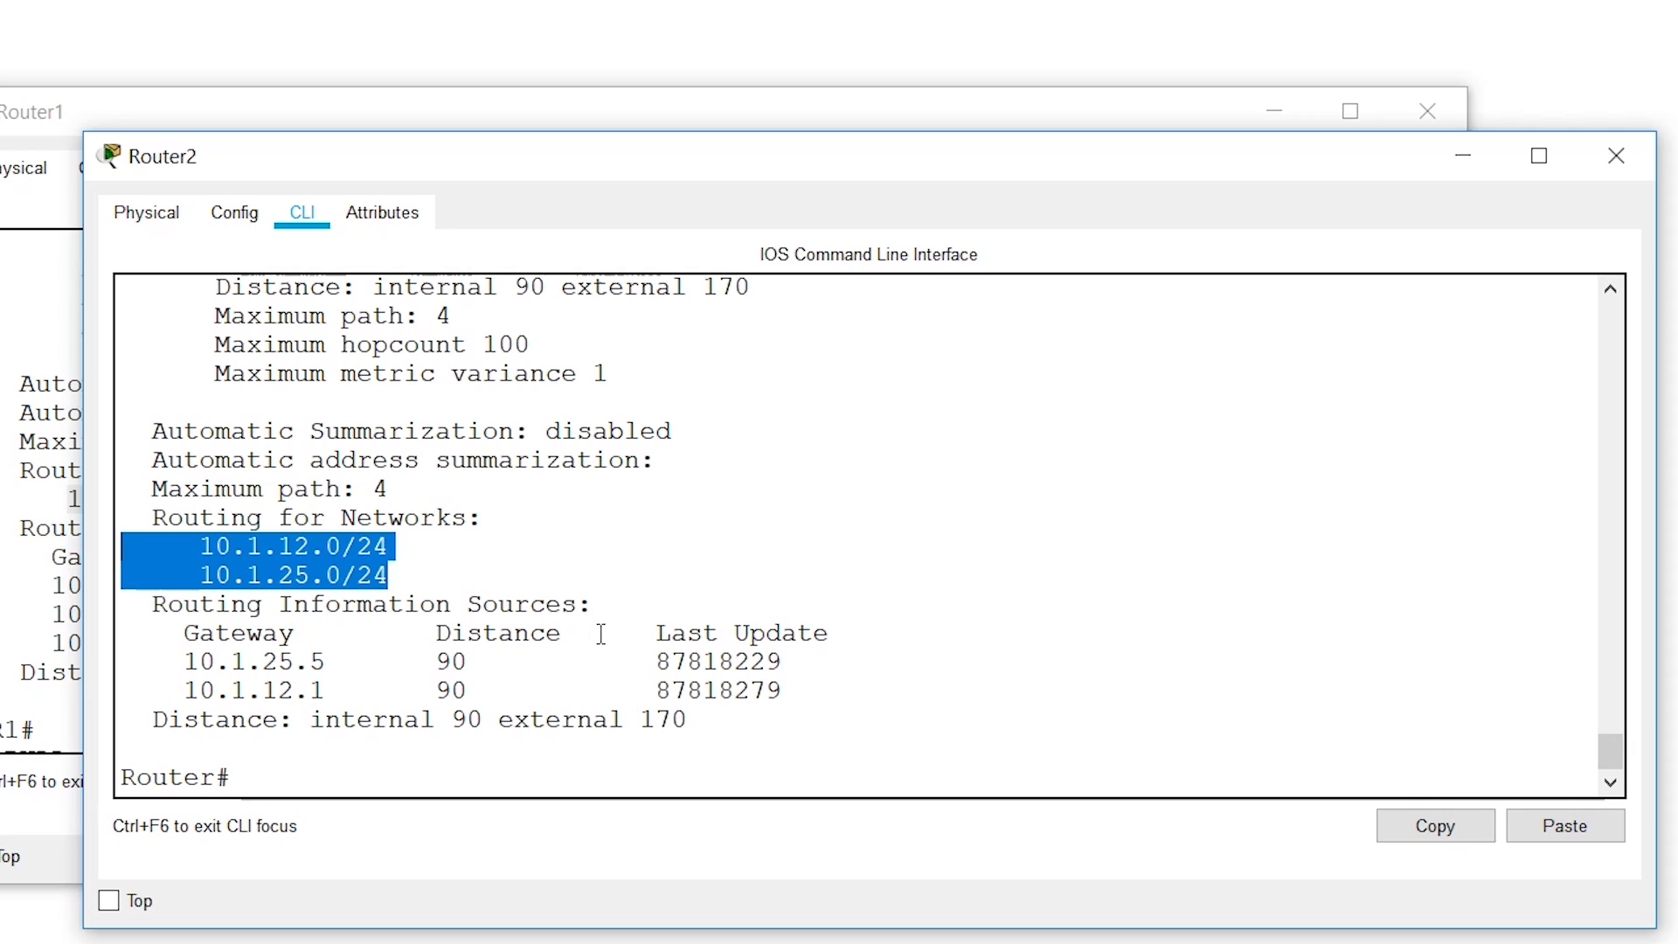
click(421, 642)
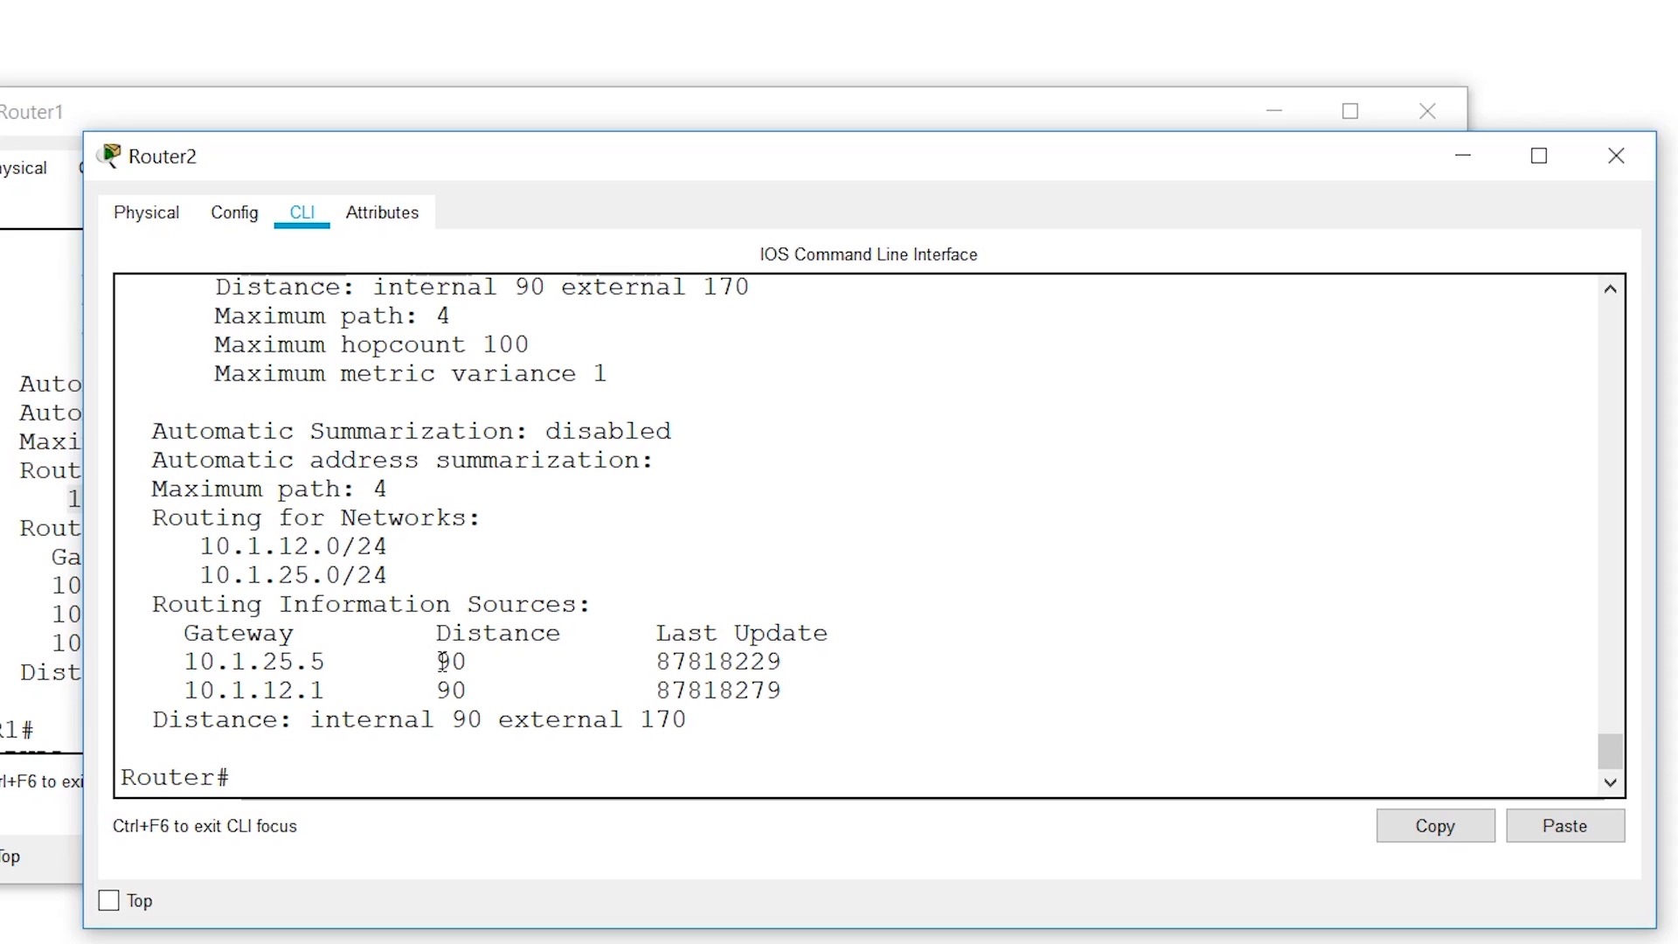
- Switch to Router1 and examine each gateway listed under Routing Information Sources in its IP protocols output
click(34, 321)
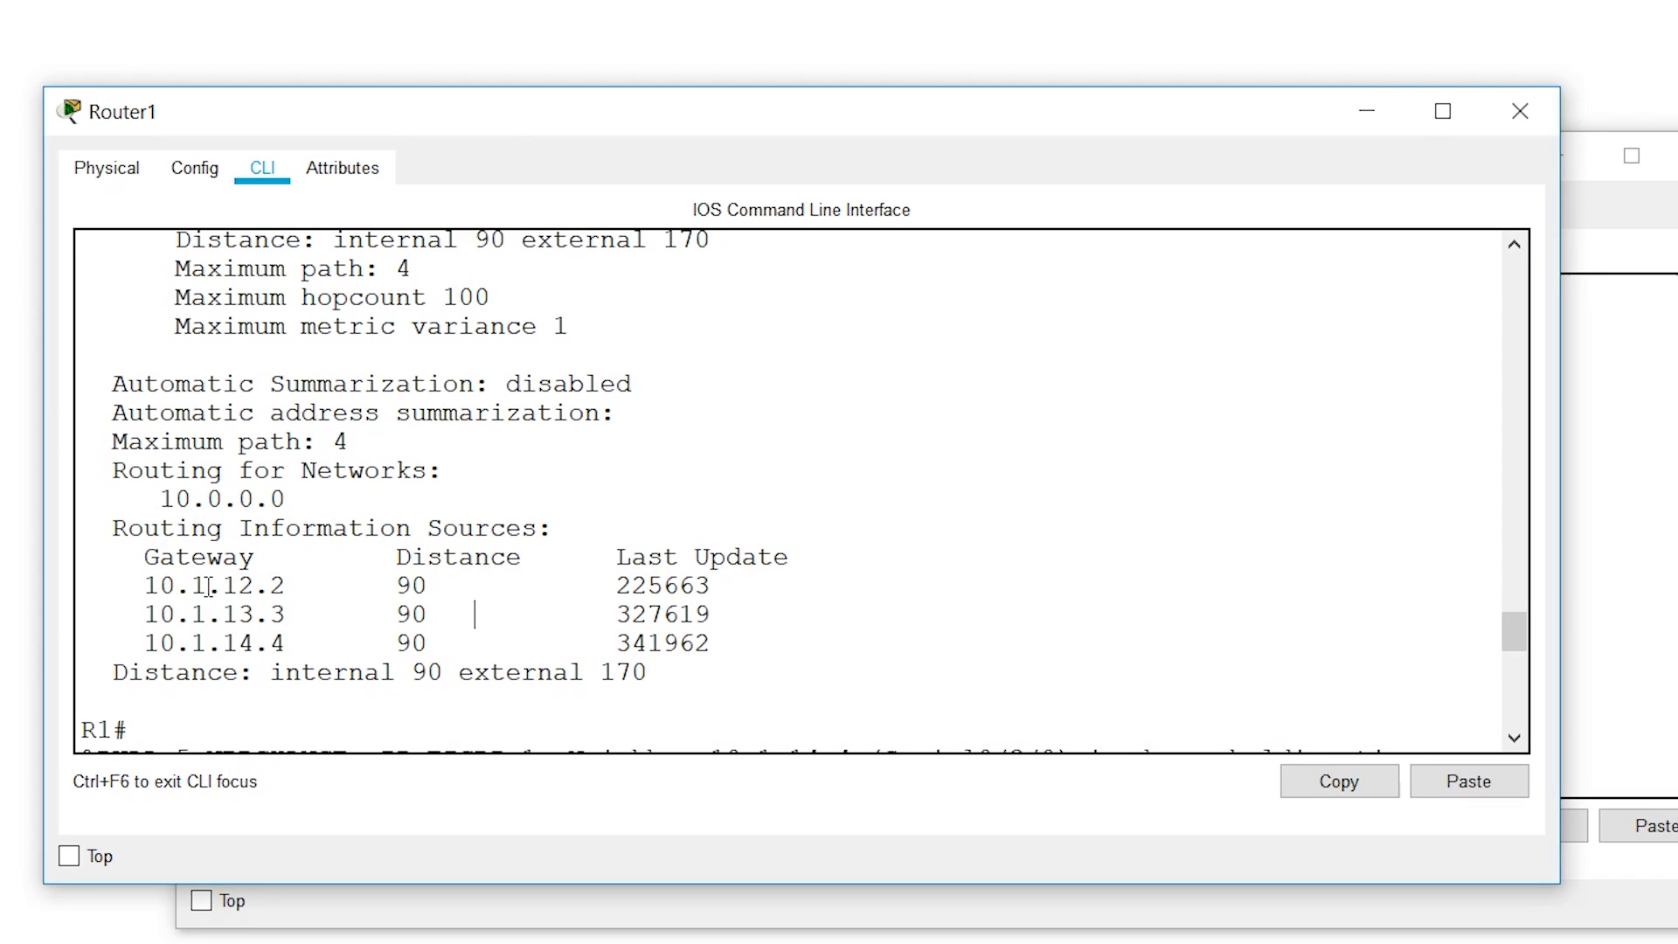
drag(145, 586, 739, 655)
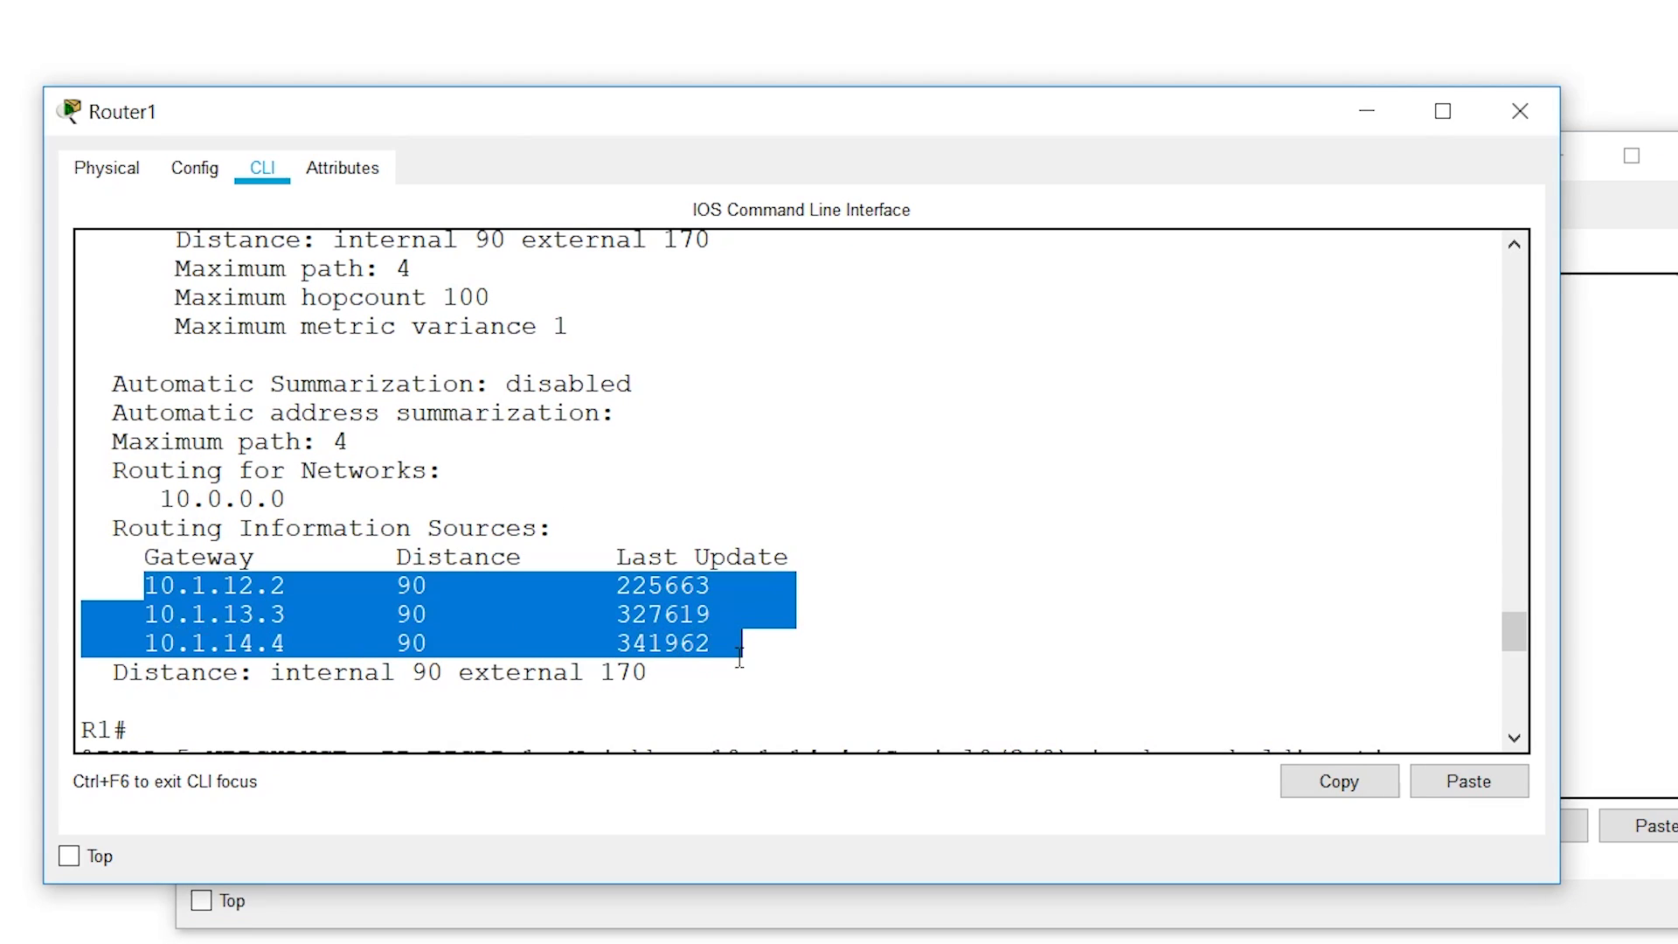
click(276, 625)
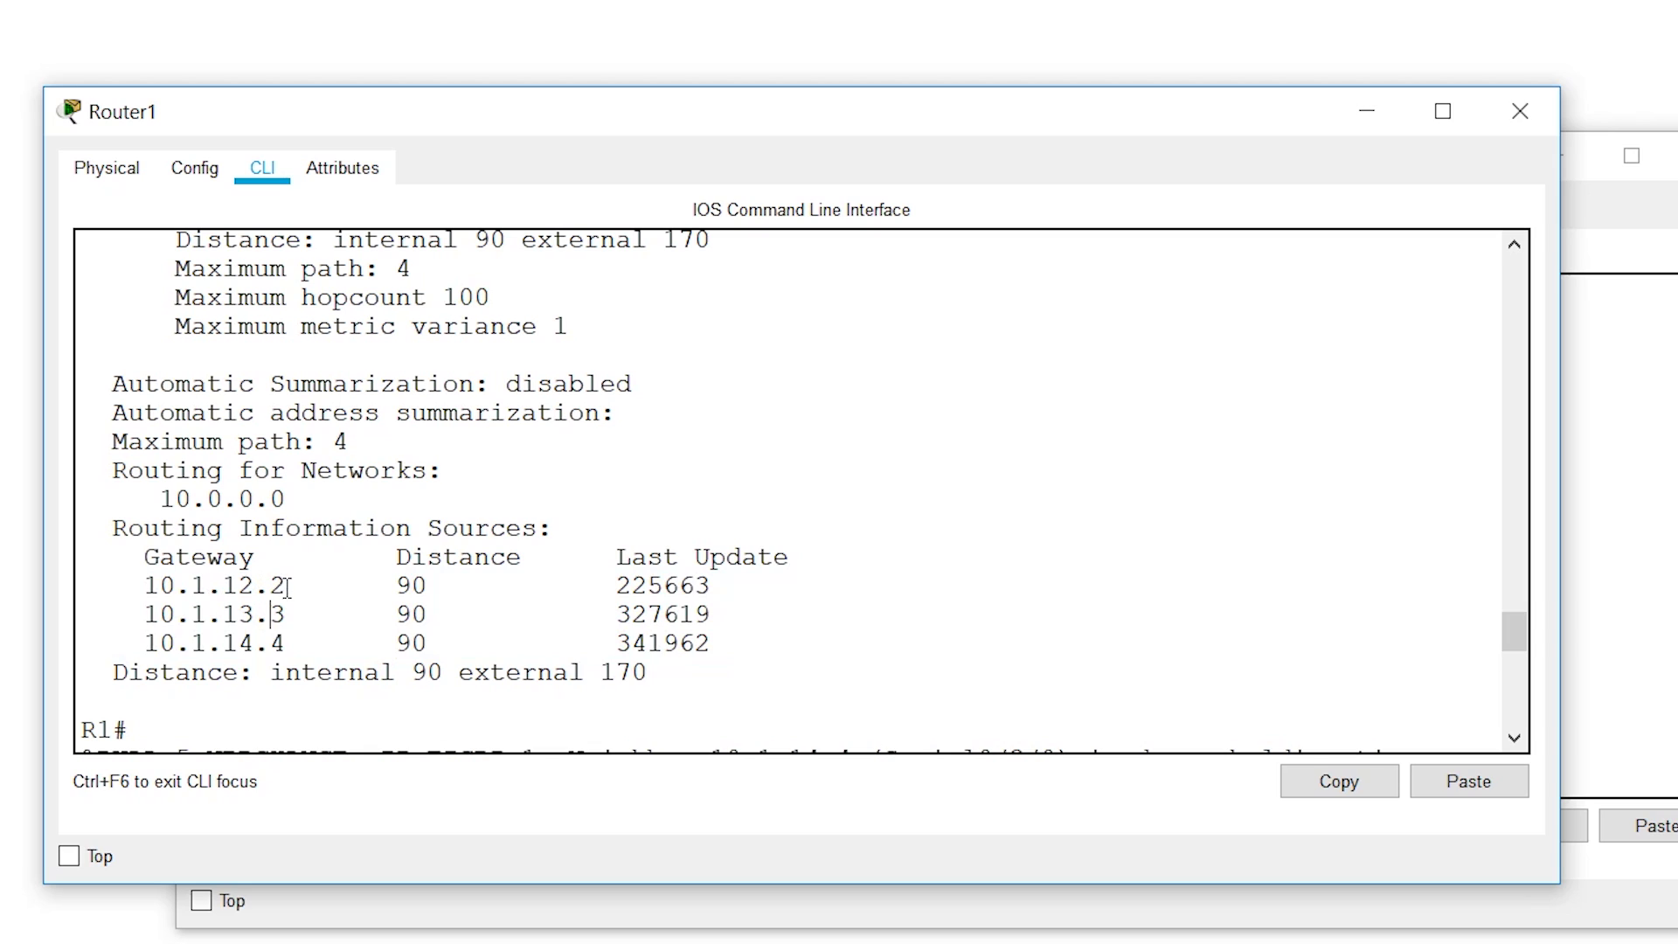
drag(288, 588, 99, 585)
drag(299, 613, 113, 608)
drag(294, 645, 83, 645)
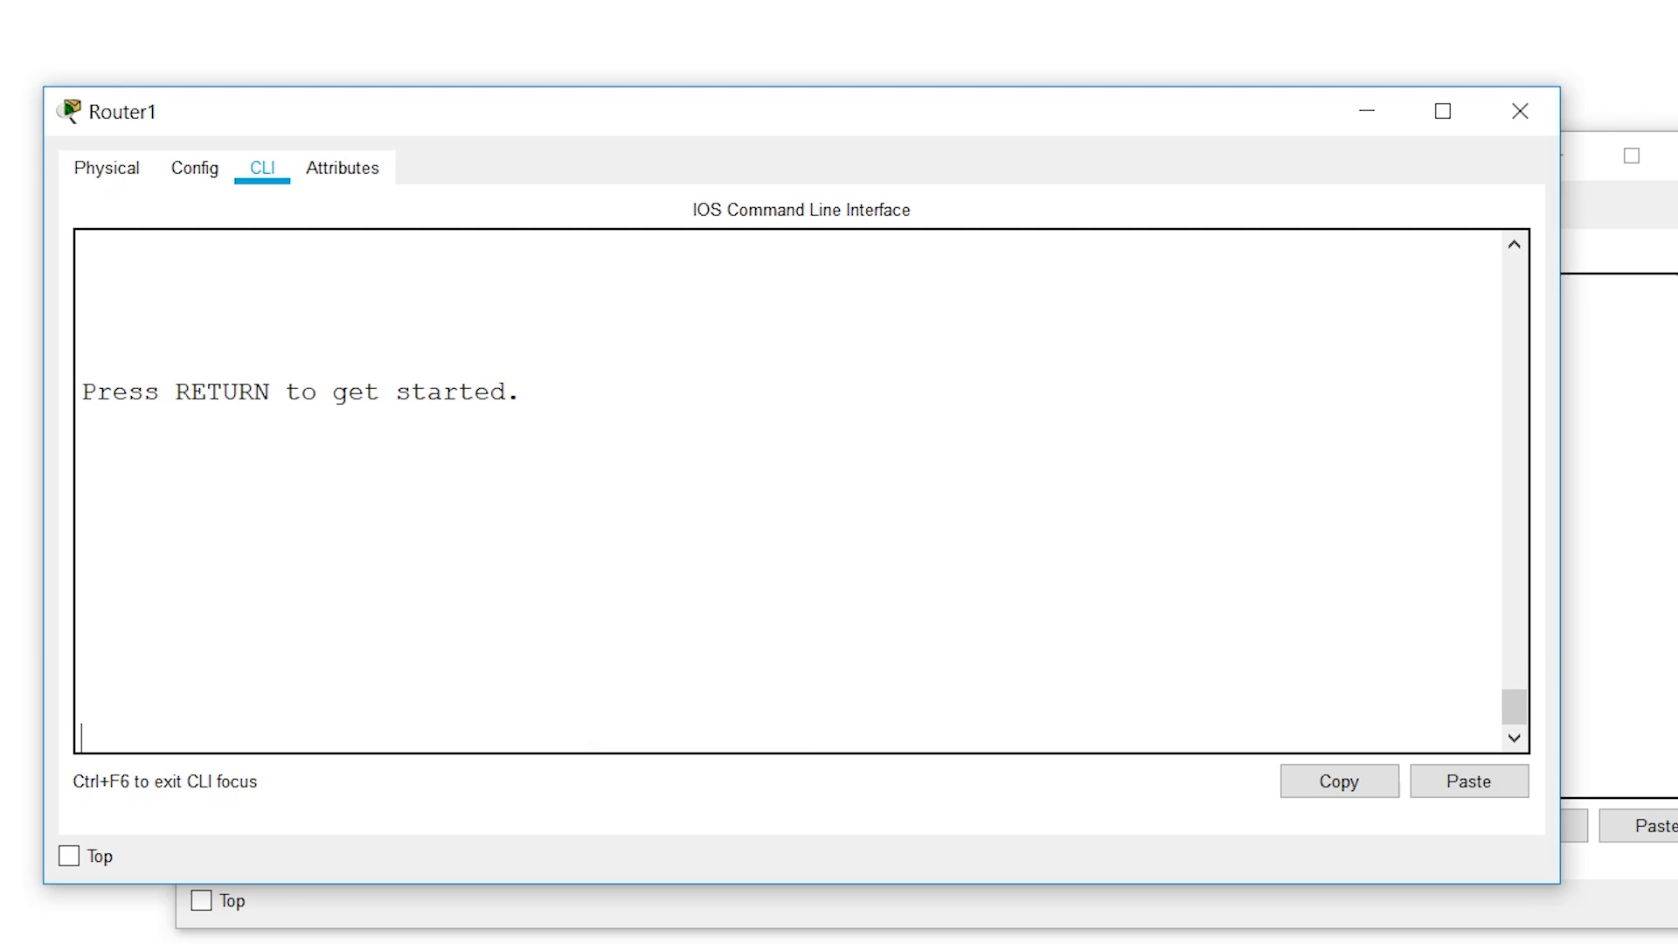
- Resume Router1's timed-out console session at the user EXEC prompt
click(434, 603)
key(Return)
key(Return)
key(Return)
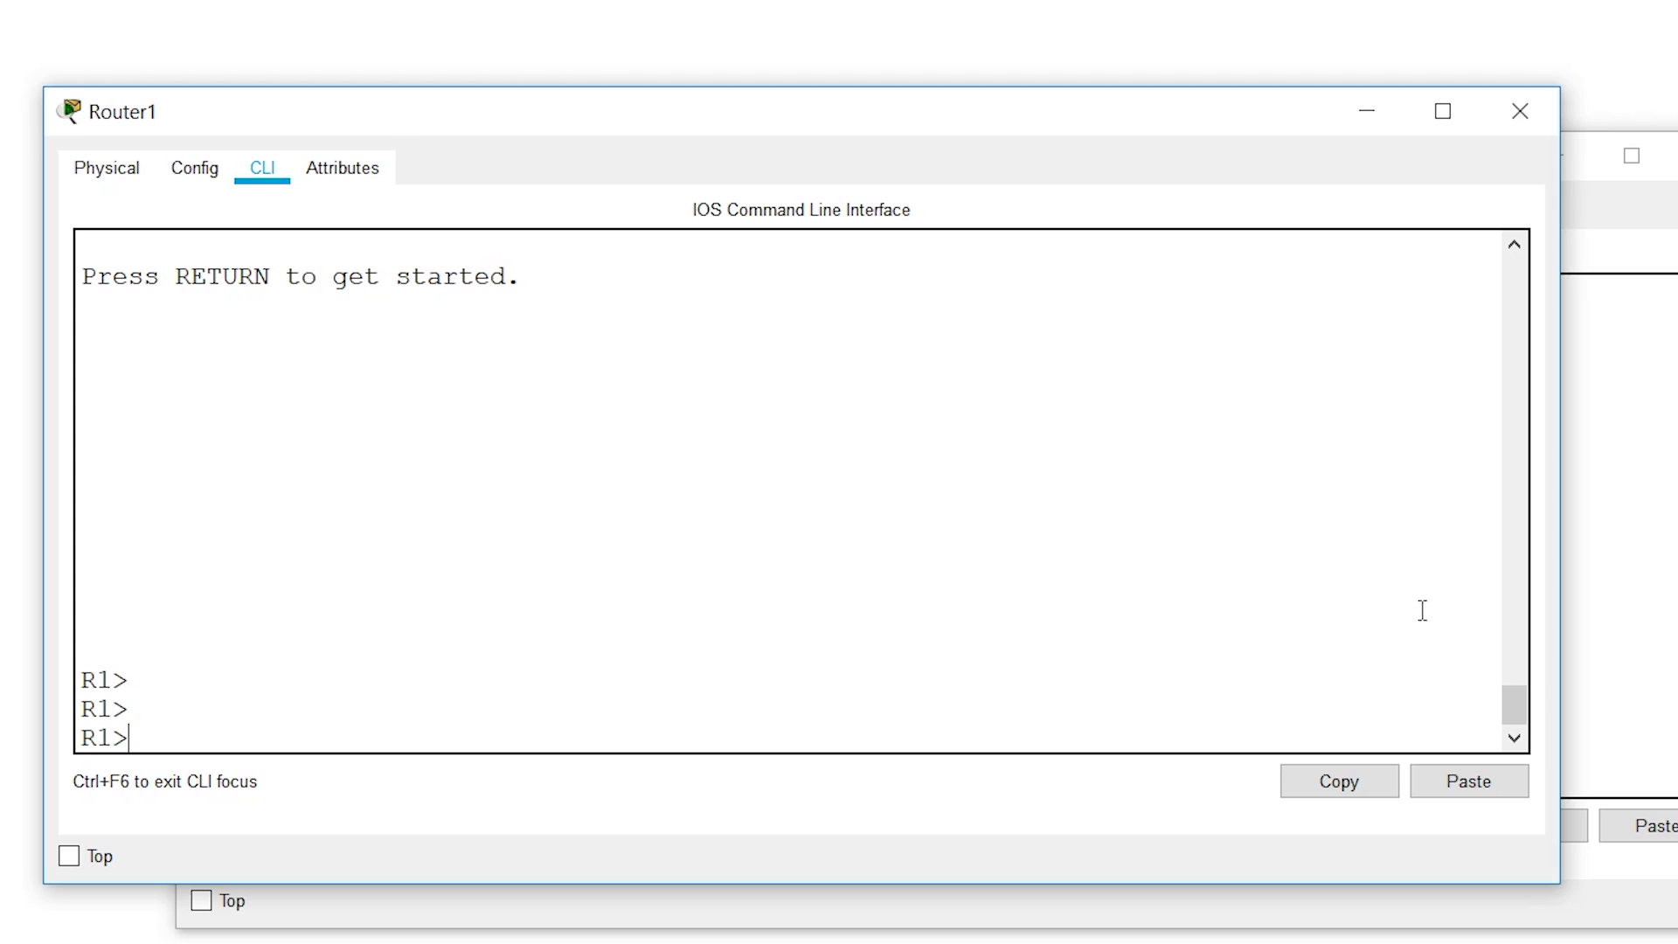
- Return to Router2 and examine both gateways under Routing Information Sources in its IP protocols output
click(1576, 557)
drag(418, 691, 157, 656)
click(343, 662)
drag(453, 664, 83, 656)
drag(428, 686, 42, 684)
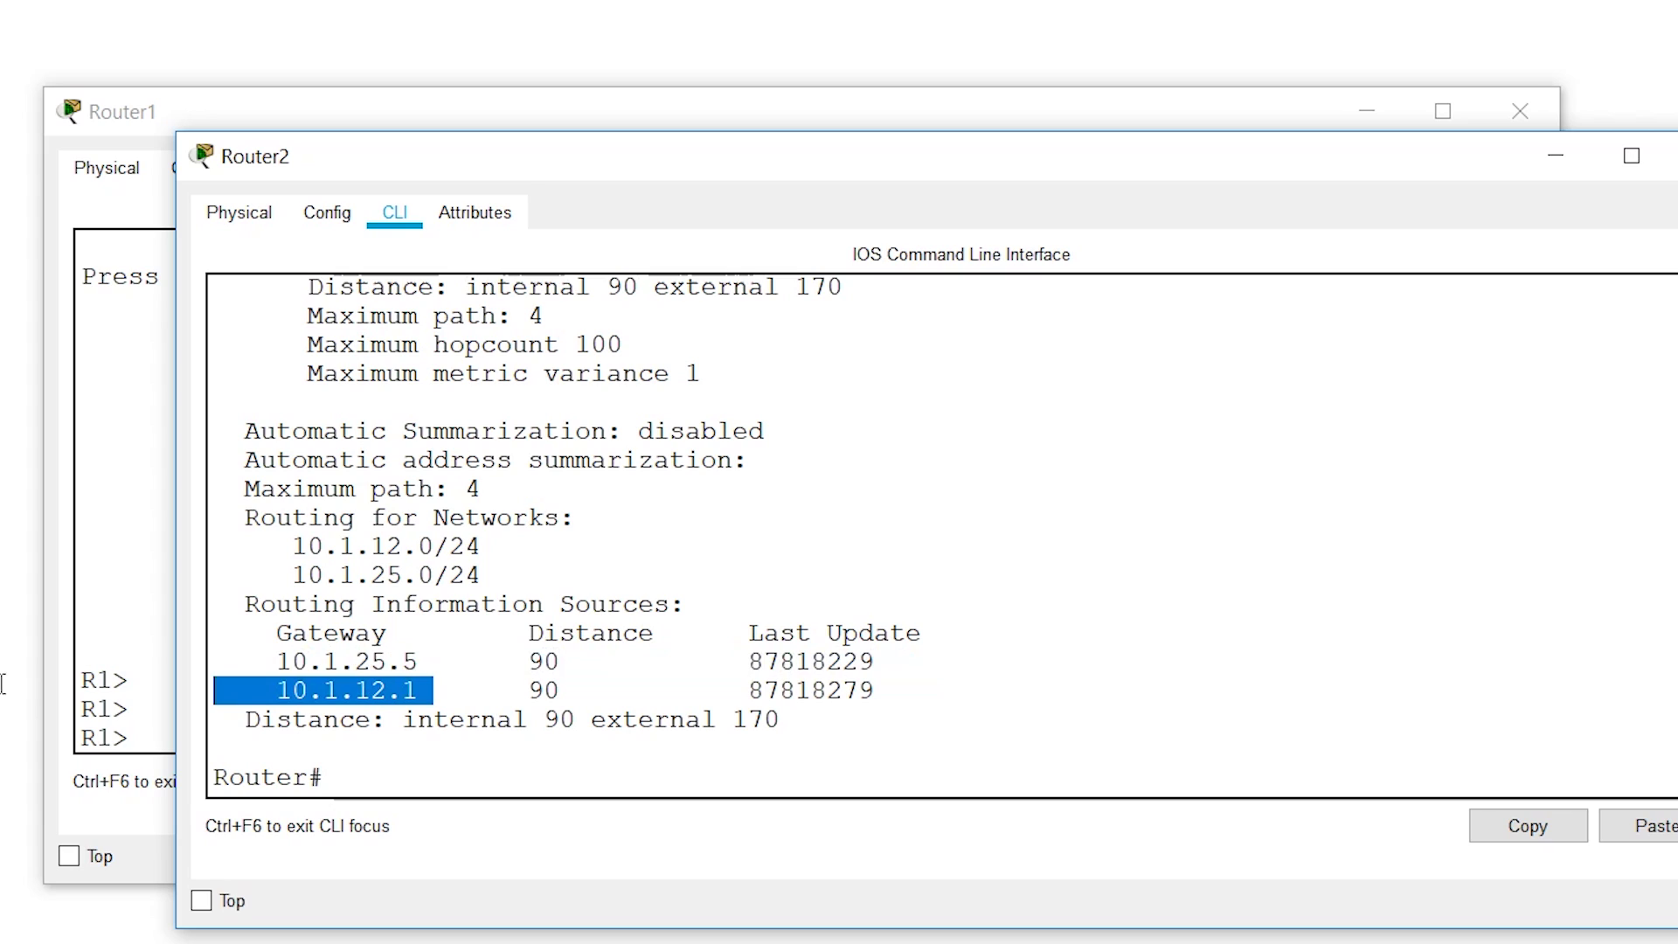